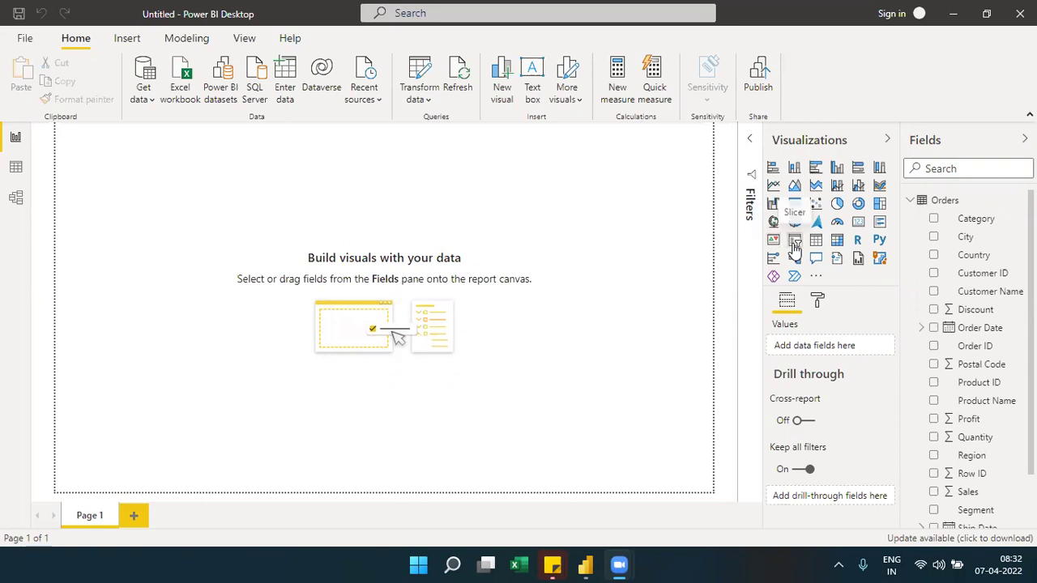
Insert an empty slicer visual onto Page 1 from the Visualizations pane
left_click(794, 244)
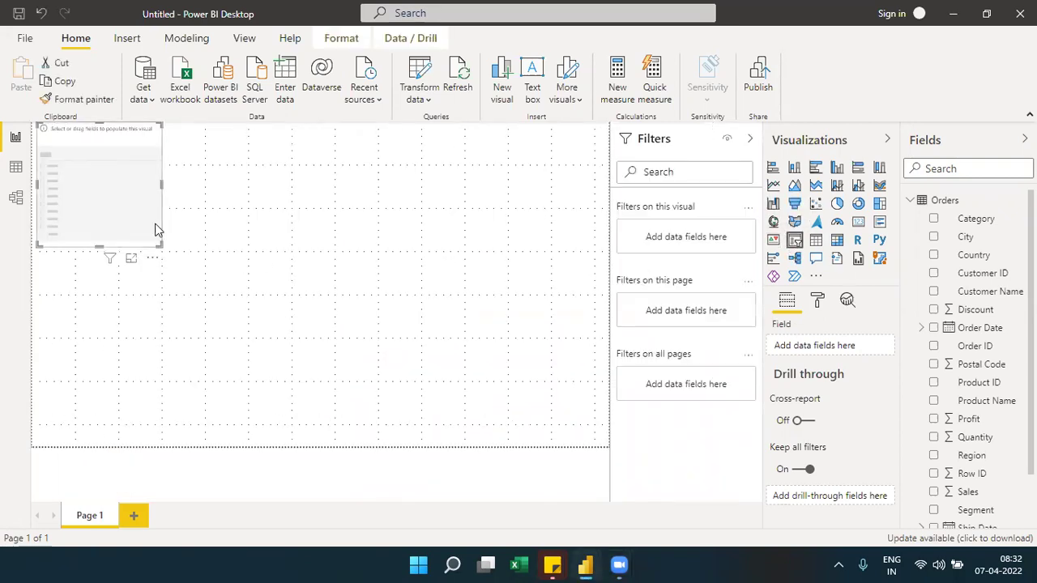
Move and resize the slicer into a small box near the top-left, then assign the Region field
left_click_drag(157, 230, 187, 253)
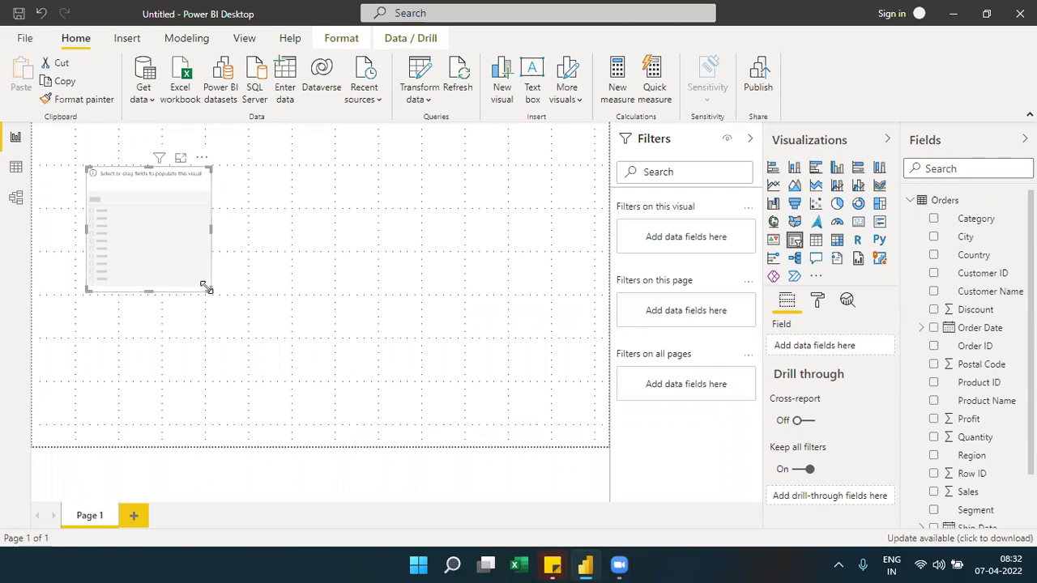
left_click_drag(210, 290, 241, 272)
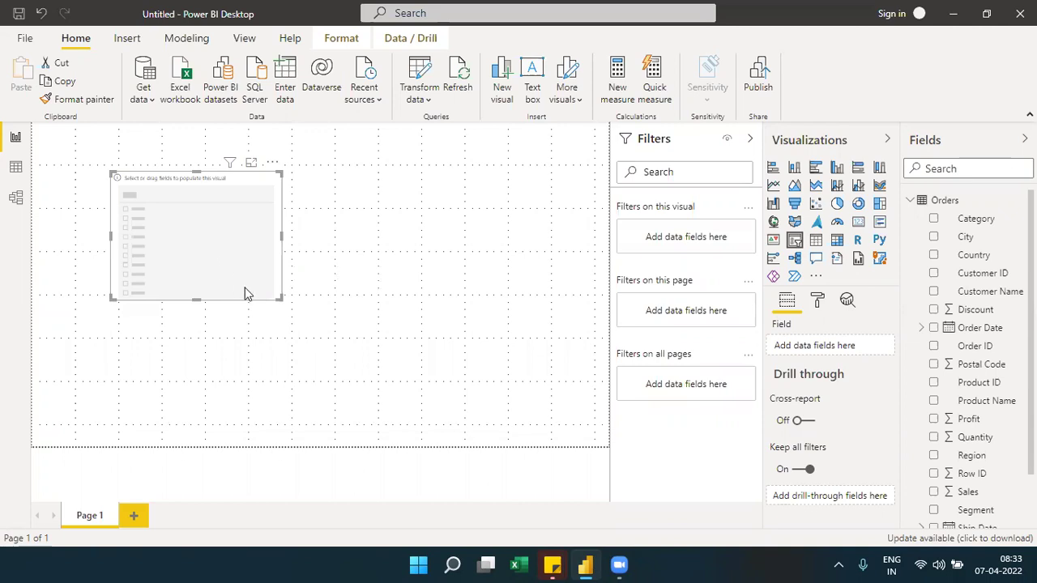
left_click_drag(277, 299, 223, 305)
left_click_drag(202, 269, 237, 268)
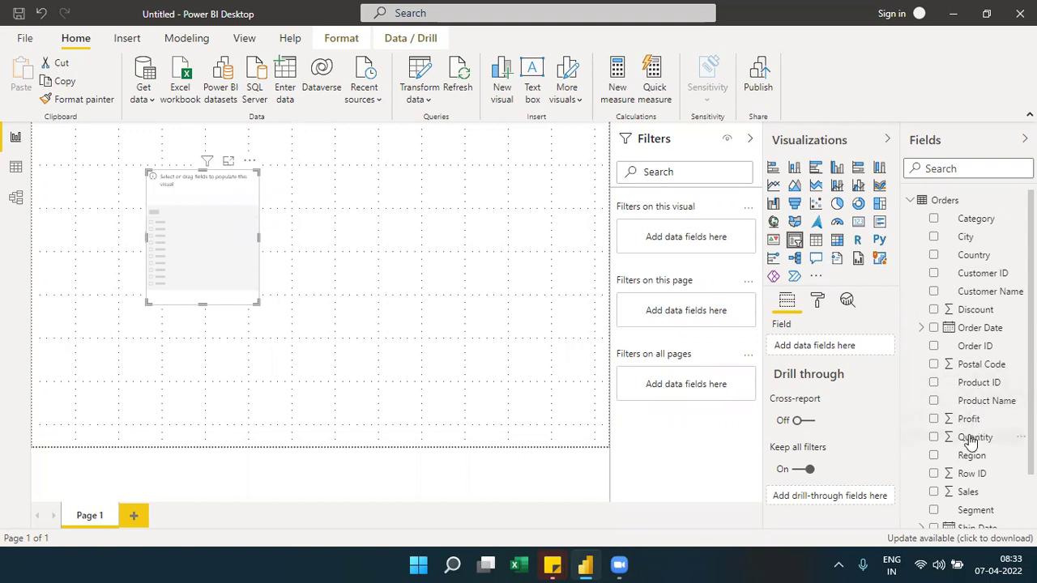
left_click_drag(971, 455, 843, 350)
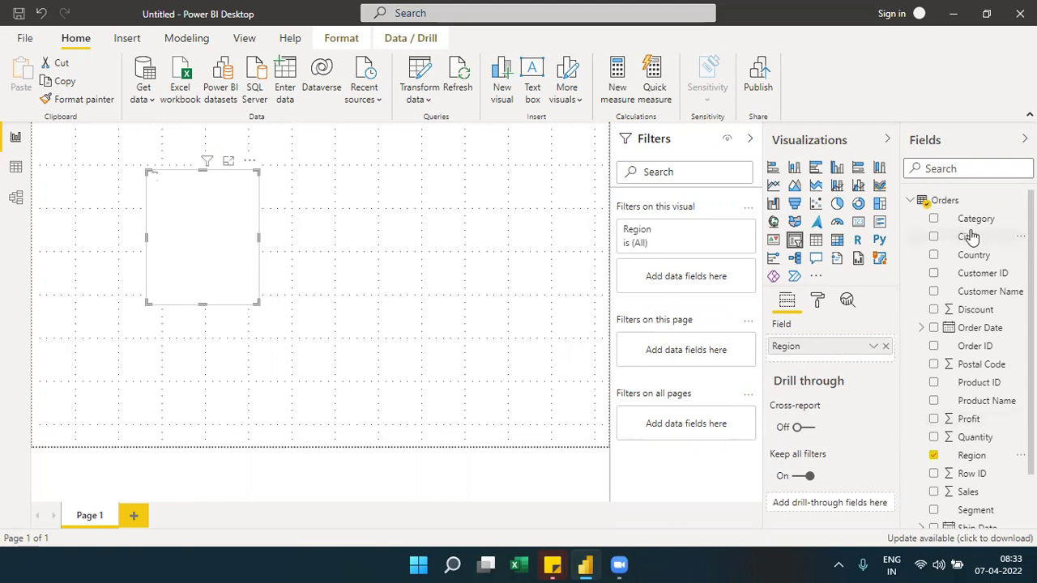
Swap Region for Sub-Category in the slicer and view it in focus mode
left_click(886, 346)
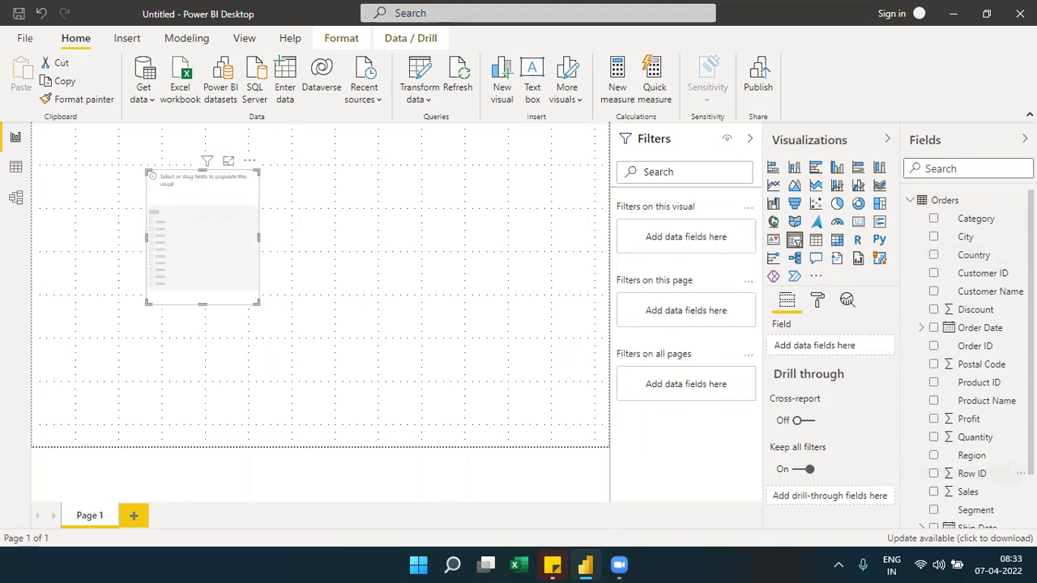
scroll(972, 364, "down", 2)
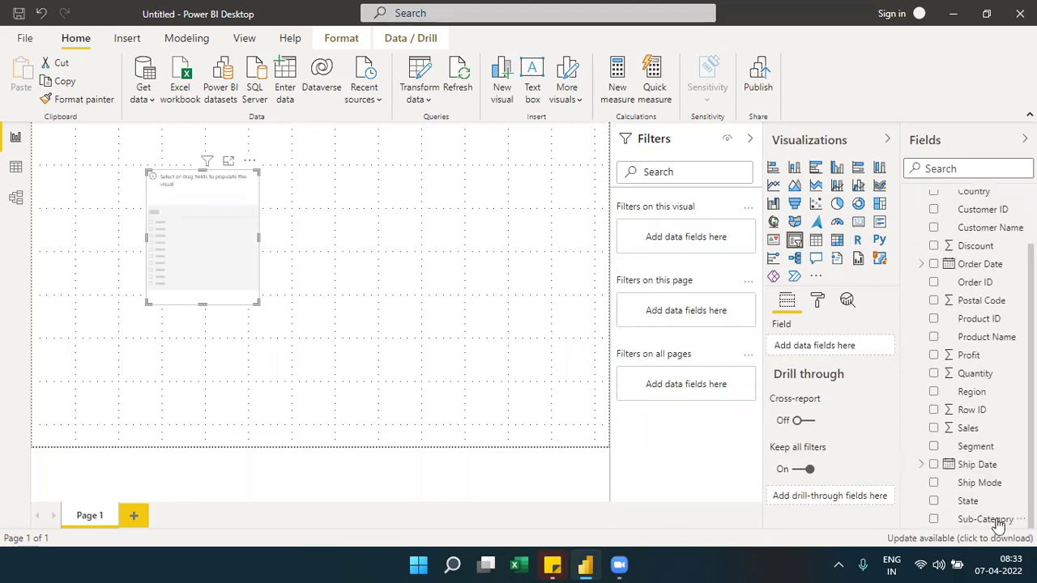
left_click_drag(993, 525, 868, 347)
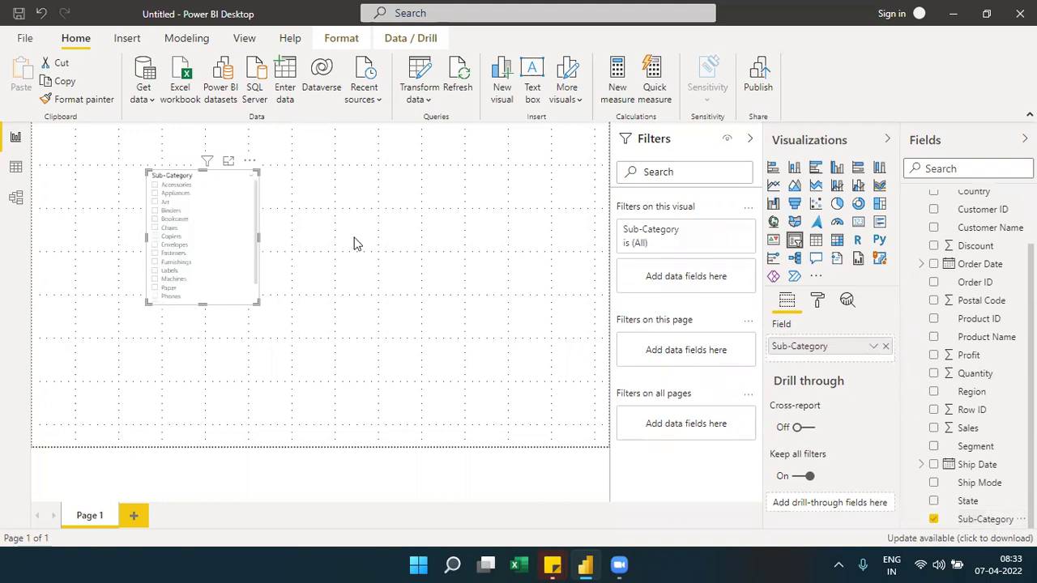
left_click(228, 163)
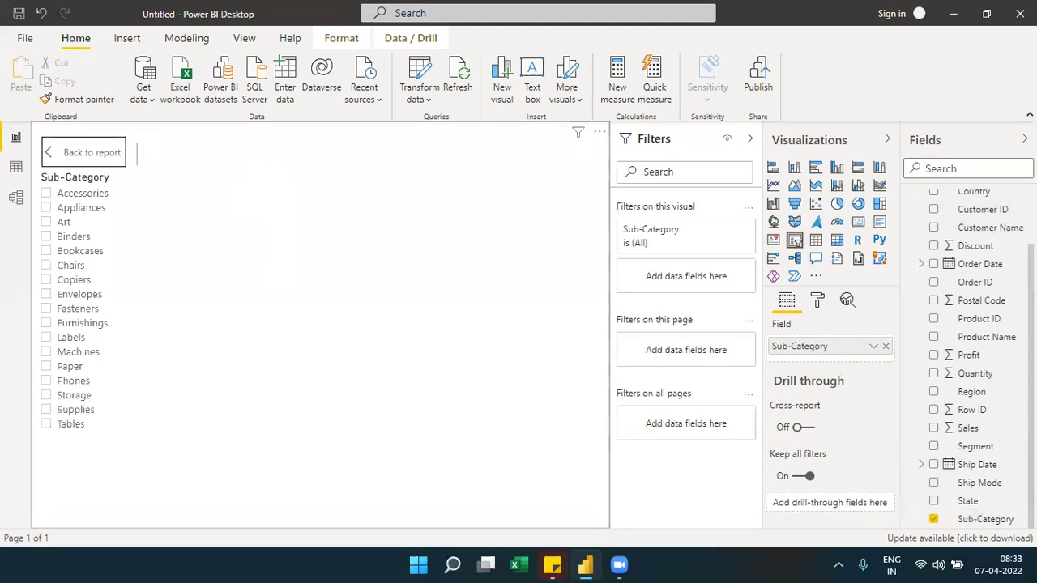
Add Category above Sub-Category, expand Furnitures, Office Supplies and Technology, and return to the report
scroll(1007, 215, "up", 3)
left_click_drag(1003, 219, 850, 344)
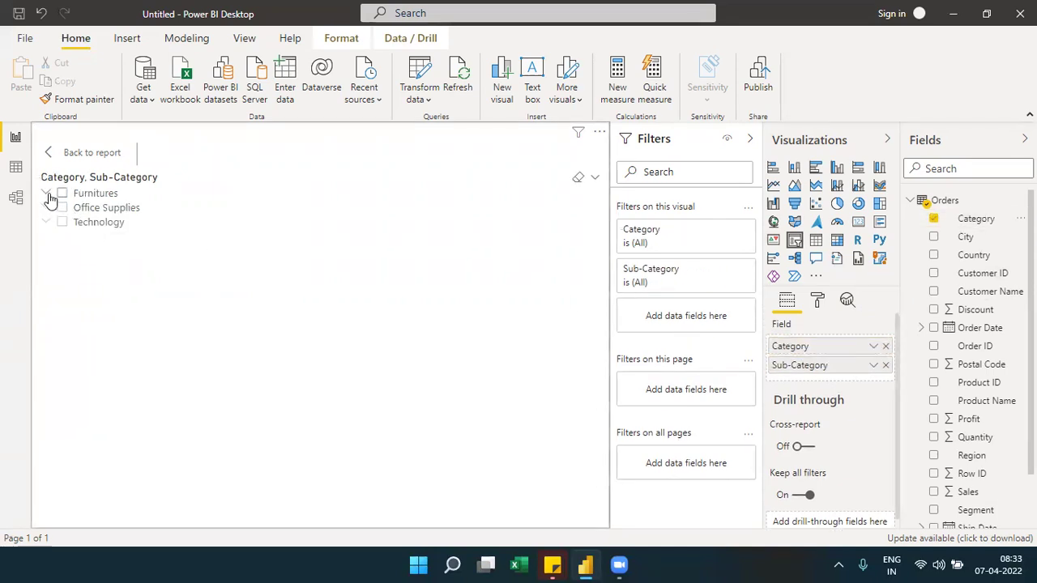
left_click(48, 196)
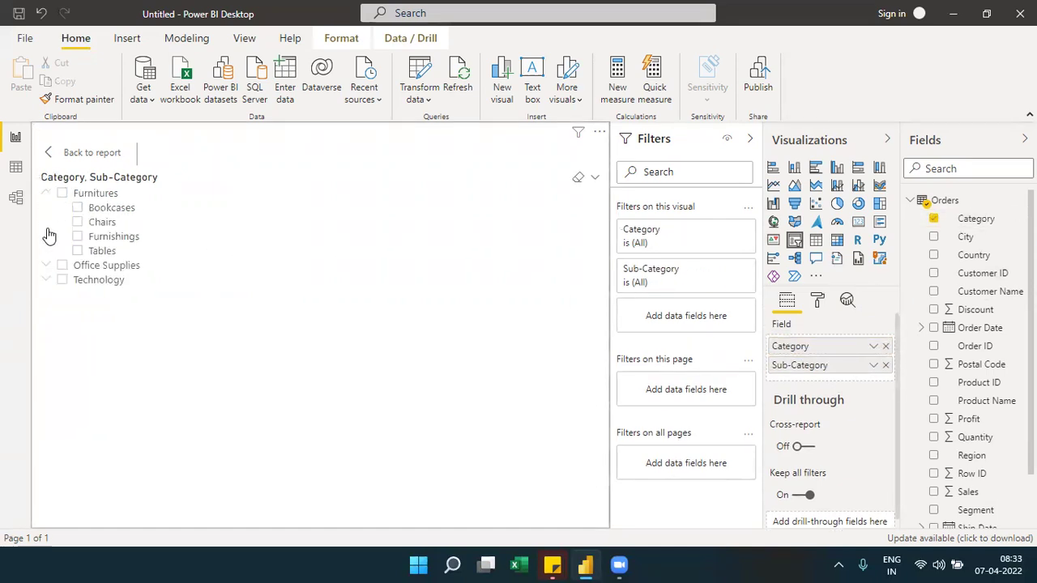
left_click(47, 267)
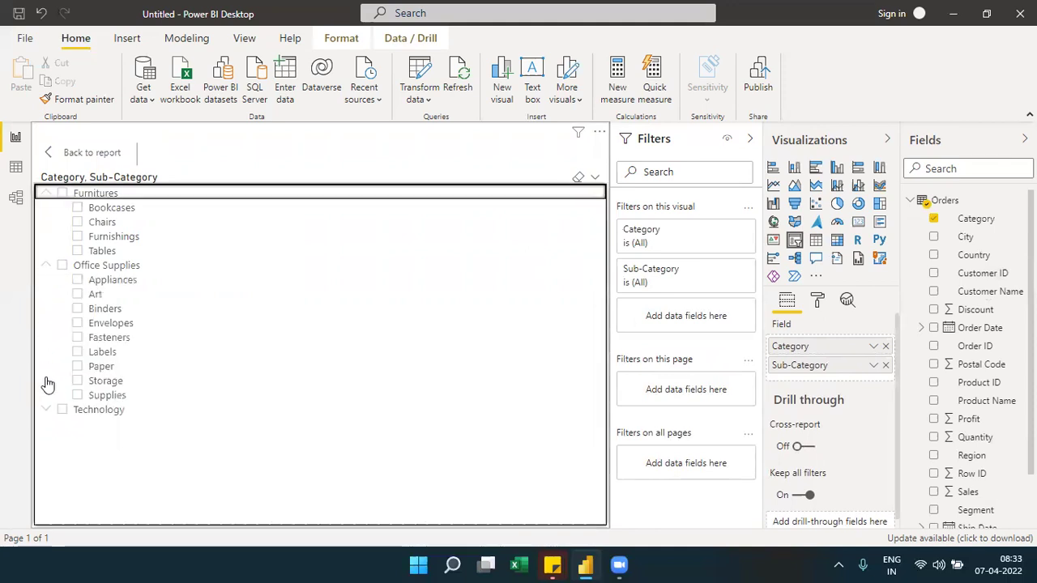
left_click(47, 411)
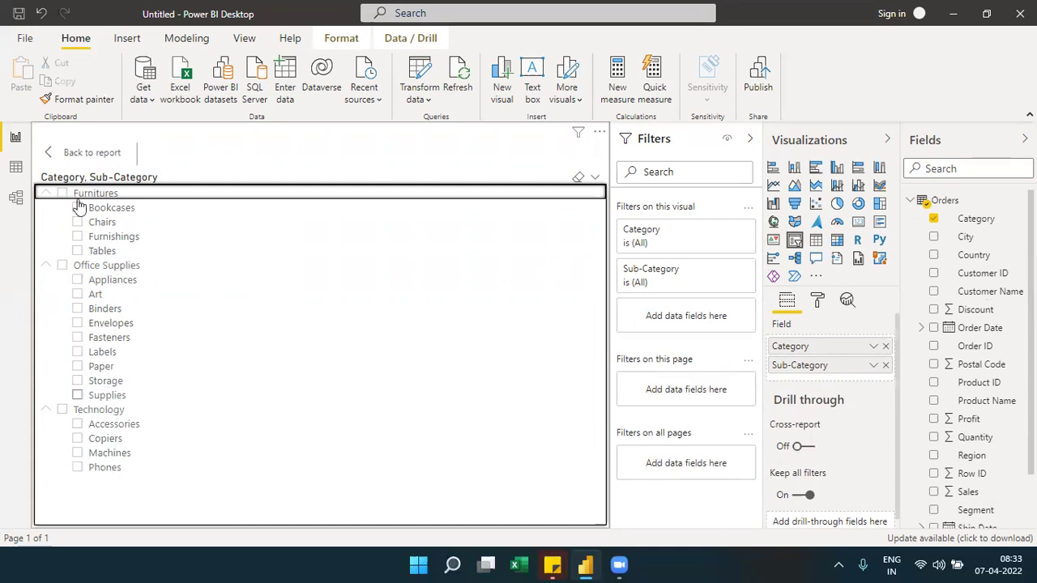
left_click(68, 159)
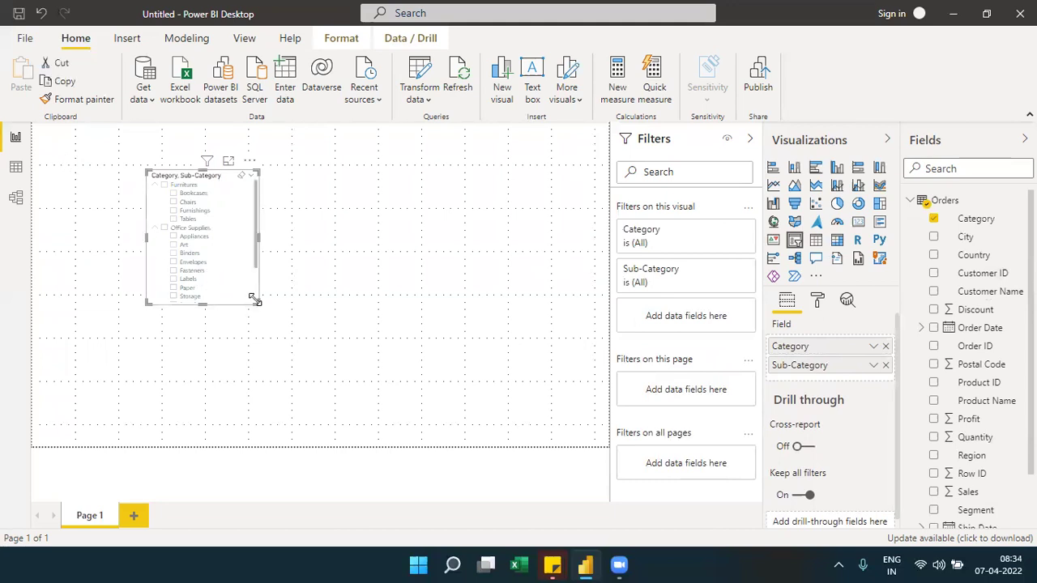
Enlarge the hierarchy slicer and preview it in focus mode before returning to the page
left_click_drag(253, 303, 350, 354)
left_click(319, 163)
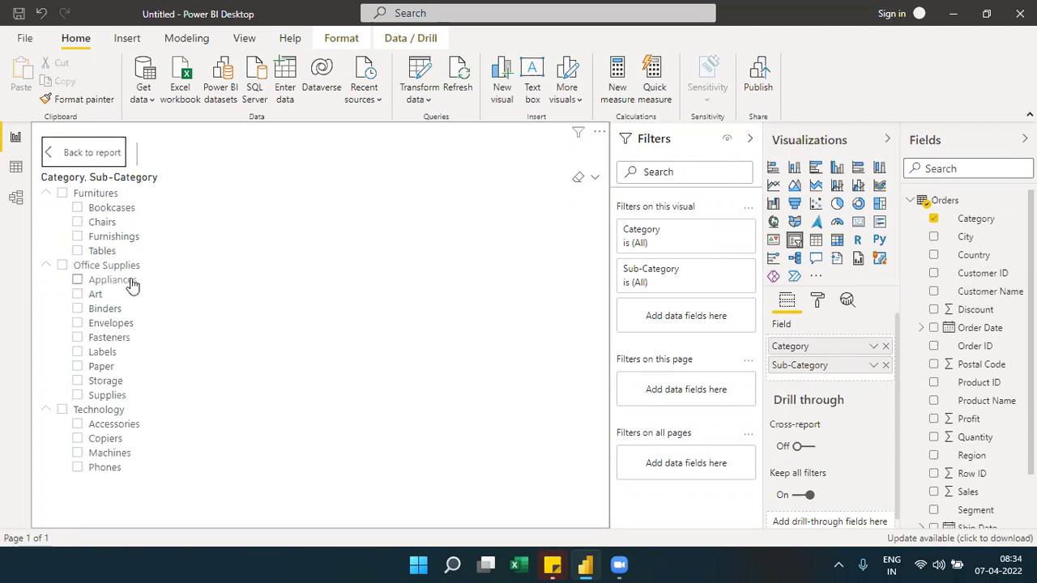
left_click(92, 153)
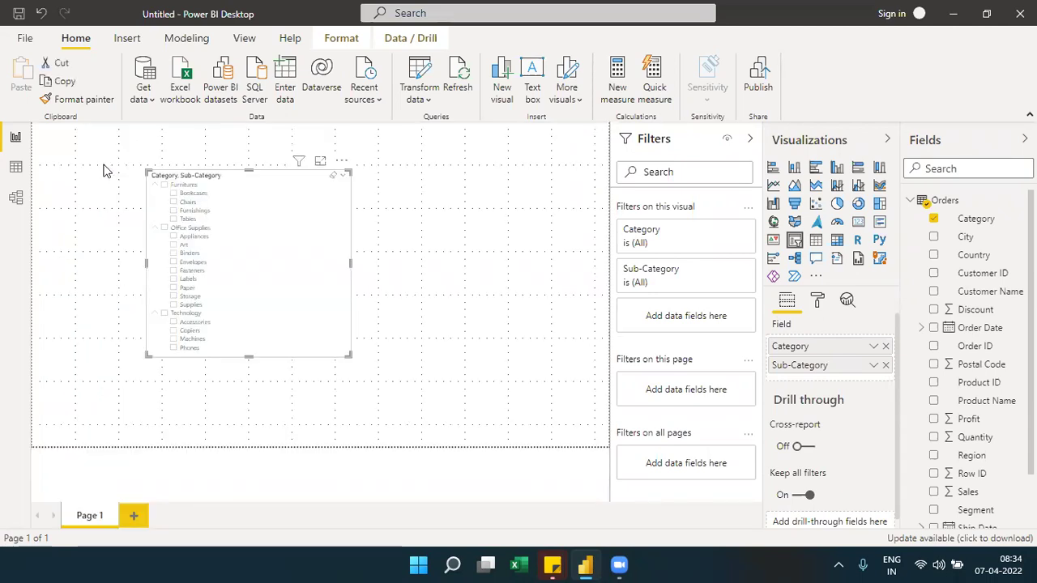
Collapse Furnitures, Office Supplies and Technology, leave nothing selected, and shrink the slicer to a compact box
left_click(156, 190)
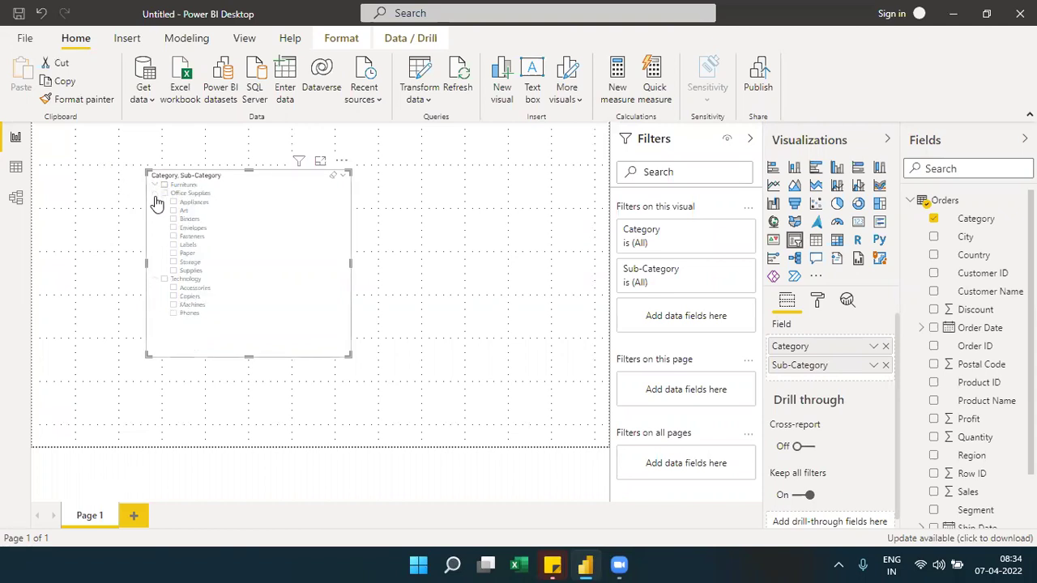
left_click(155, 193)
left_click(156, 194)
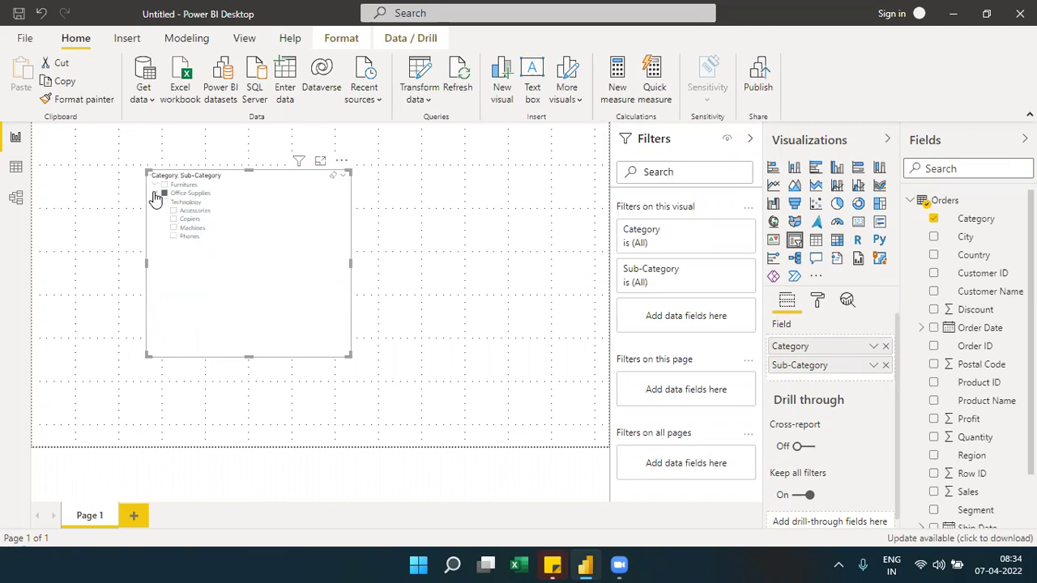
left_click(164, 195)
left_click(154, 203)
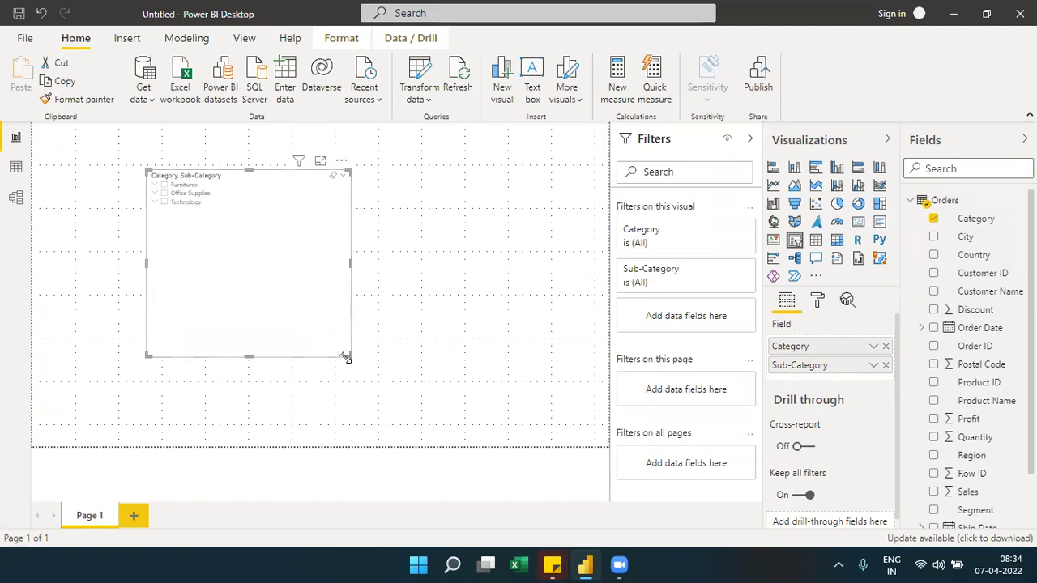
left_click_drag(351, 354, 274, 235)
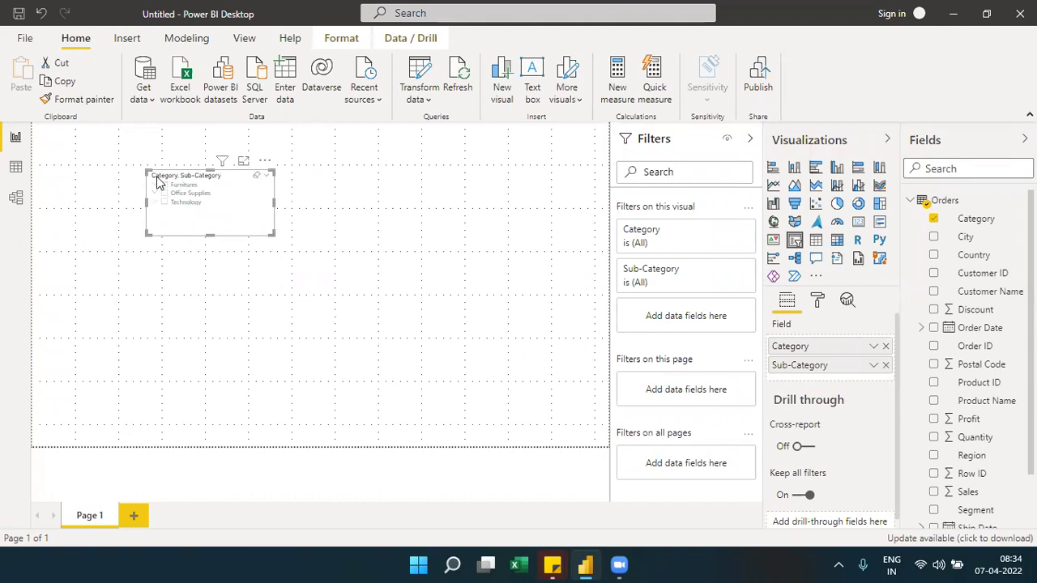
View the slicer in focus mode and bring up its slicer-type choices
left_click(267, 177)
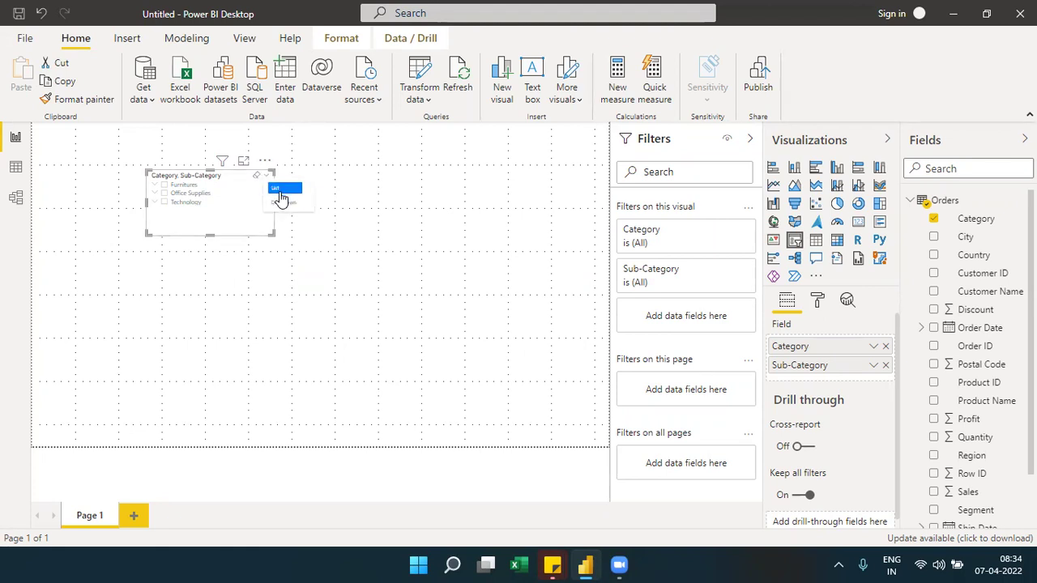
left_click(243, 162)
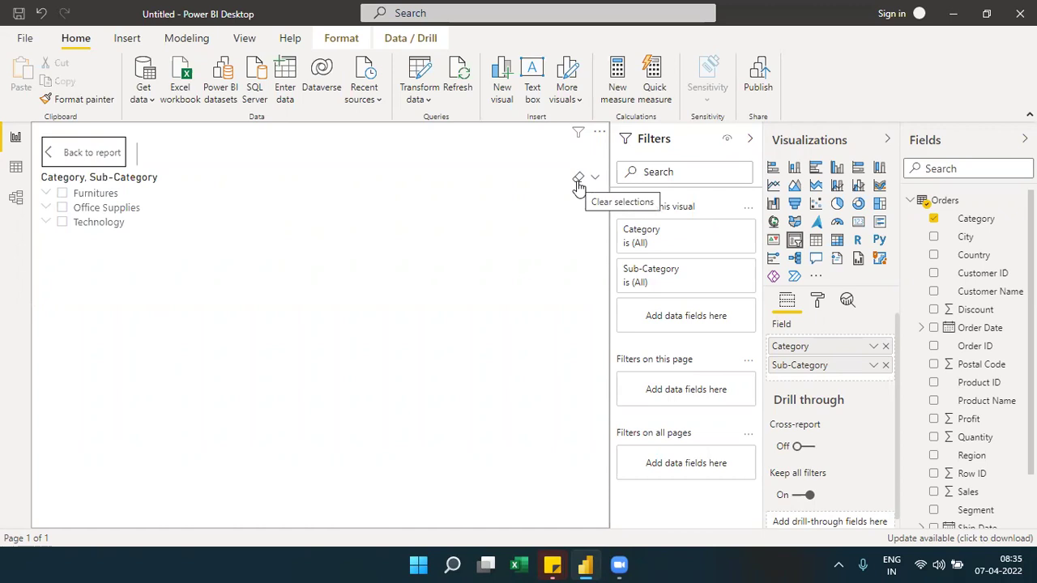
left_click(594, 178)
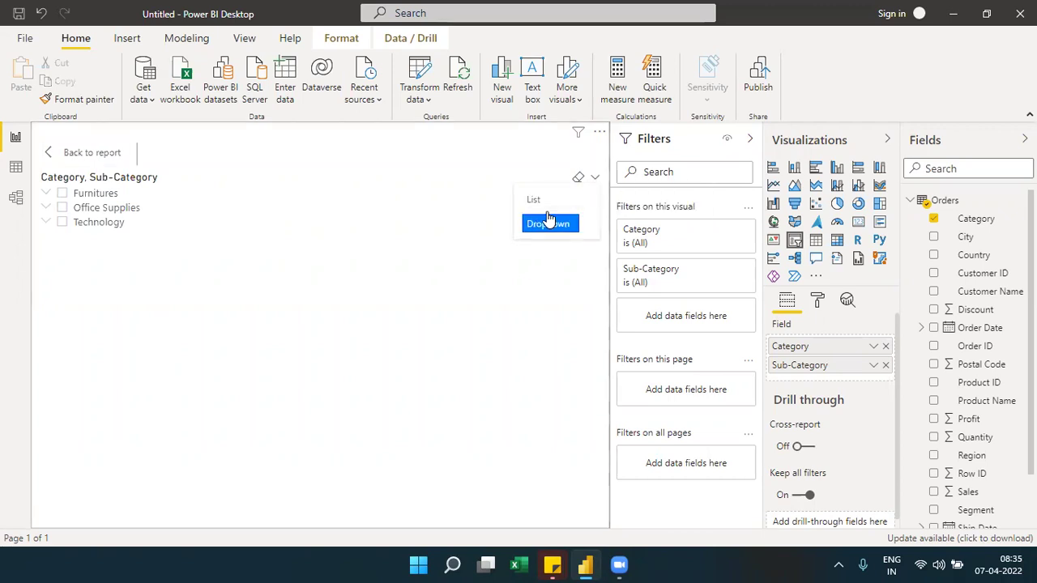
key("Escape")
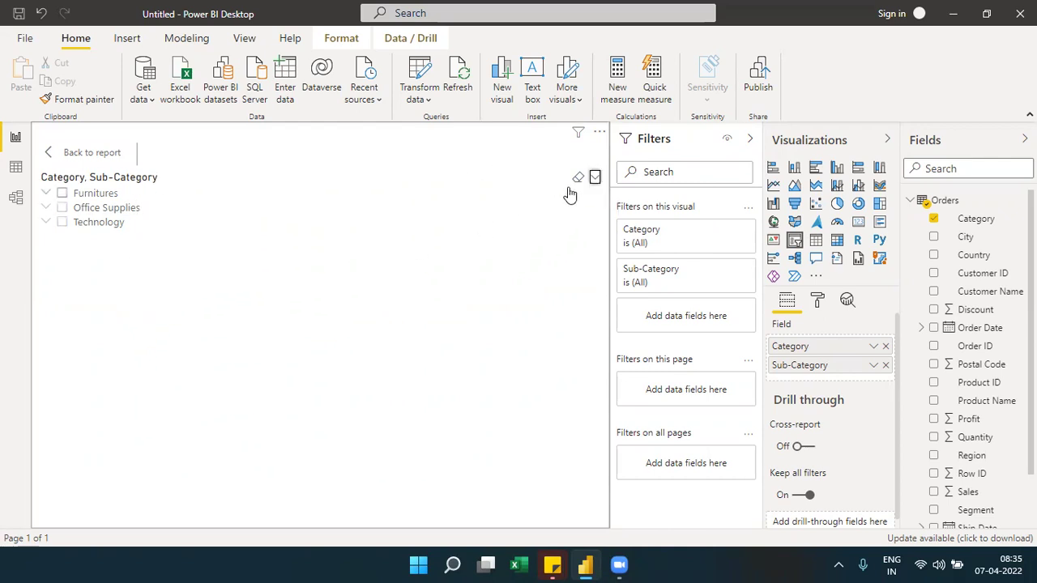
left_click(595, 177)
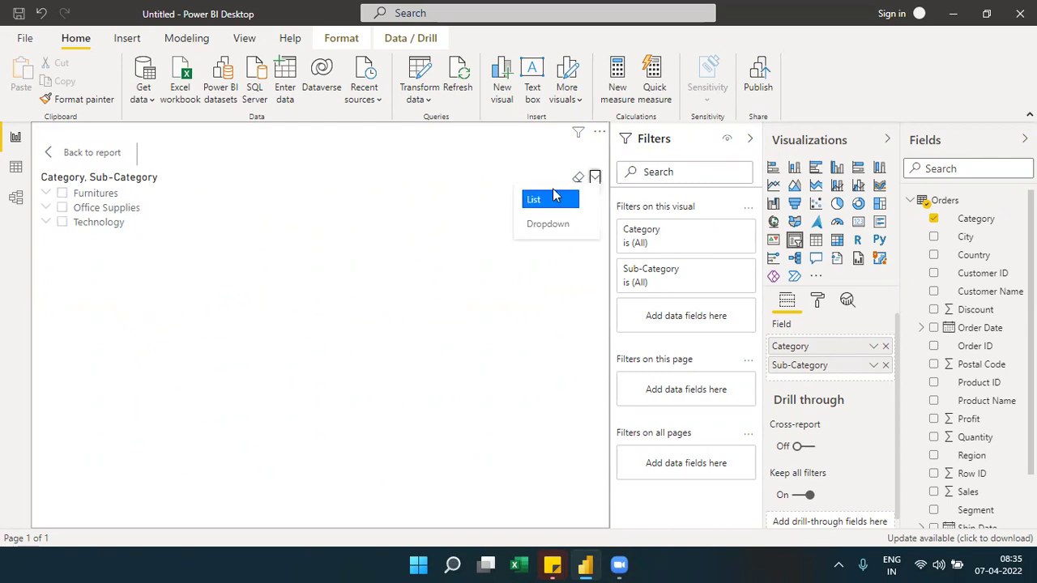
Switch the slicer to Dropdown style, check its category list, and return to the report
left_click(529, 225)
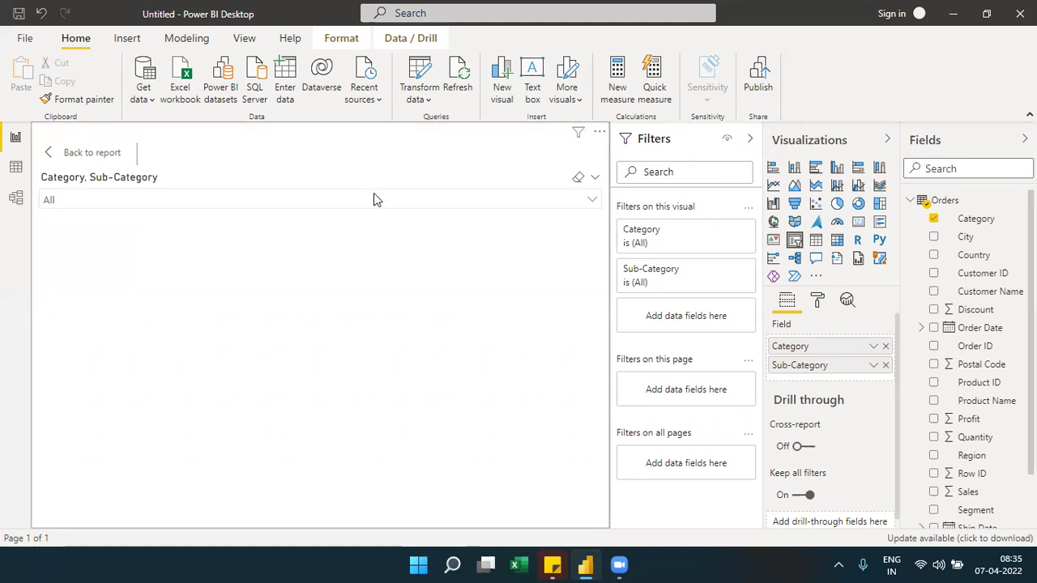
left_click(374, 195)
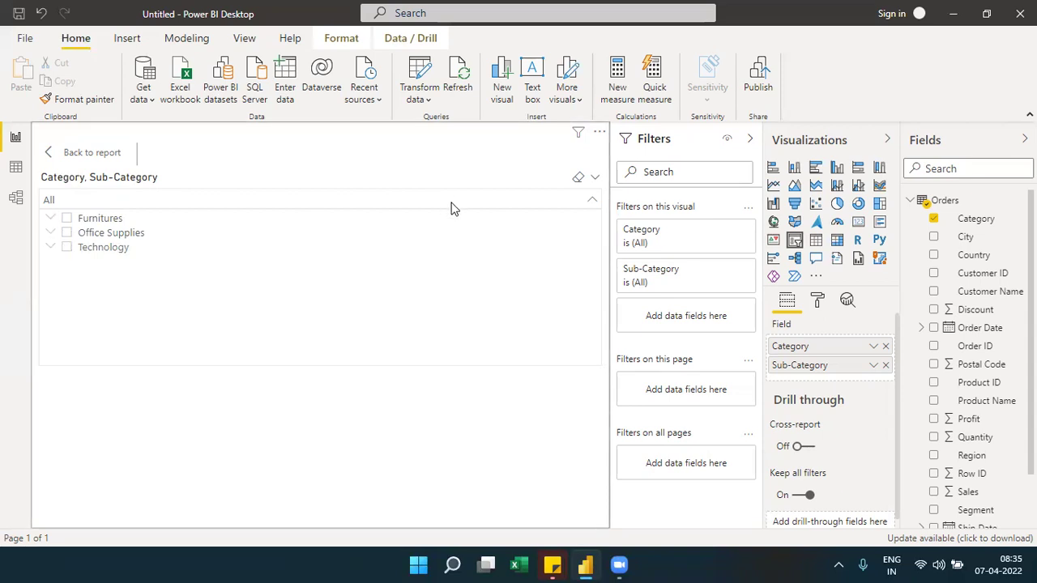
left_click(117, 158)
left_click(117, 158)
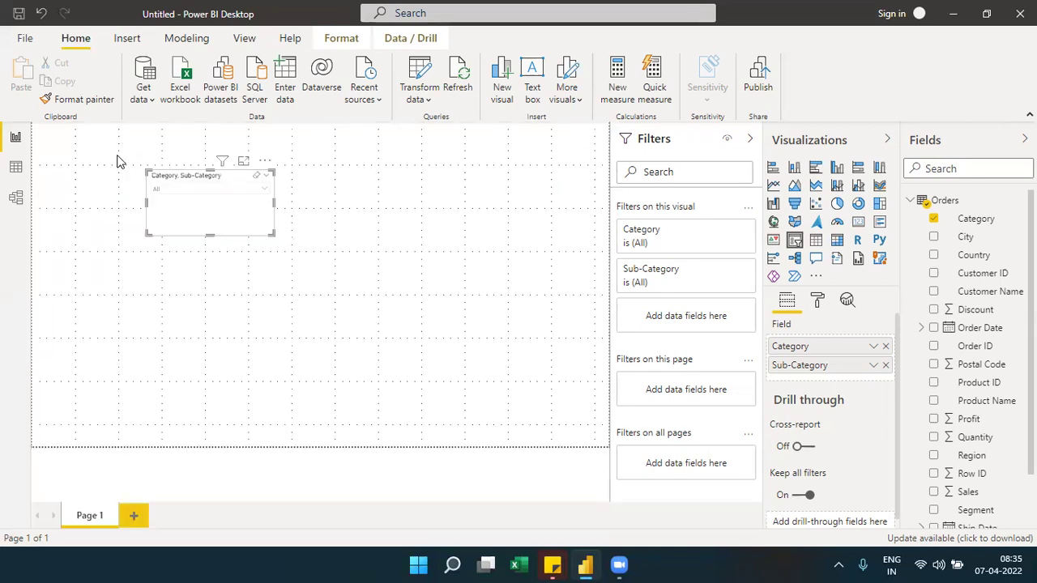
Make the Category, Sub-Category dropdown slicer wider and shorter and review its style options
left_click_drag(271, 231, 283, 211)
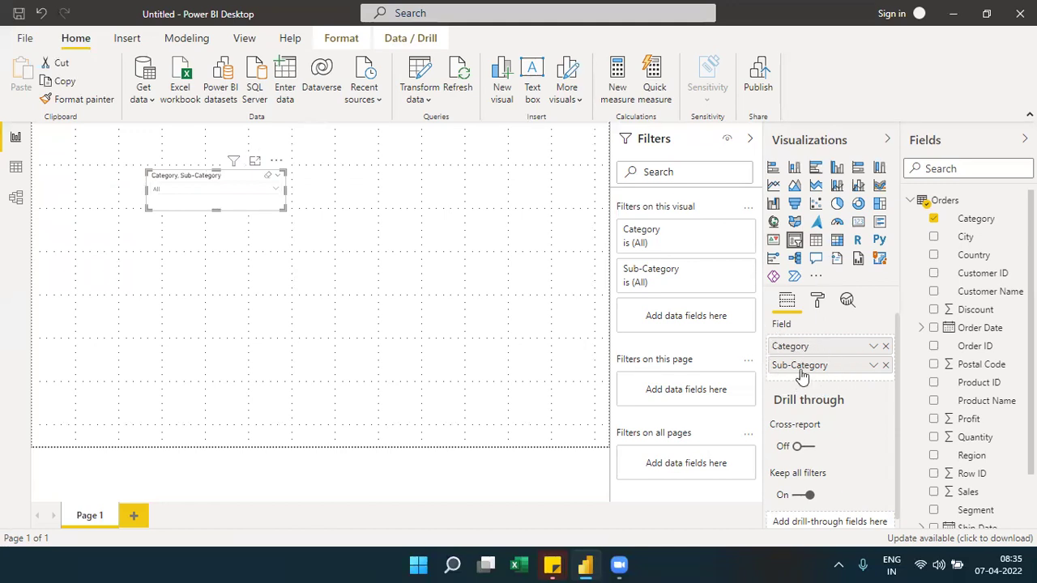
left_click(280, 176)
left_click(352, 218)
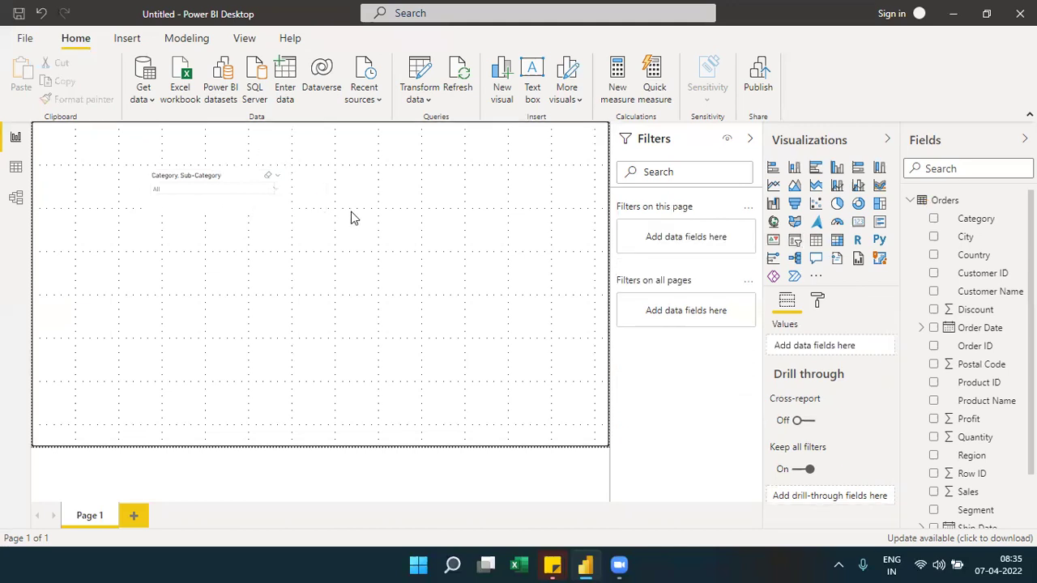
left_click(216, 179)
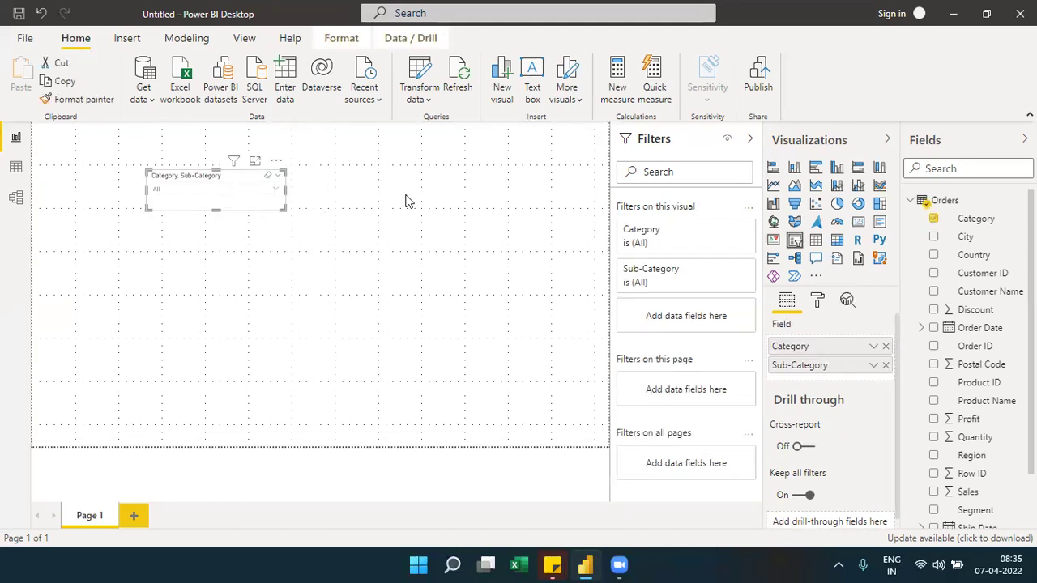
left_click(405, 199)
Add a second slicer beside the first, size it wide and short, and fill it with Order Date
left_click(795, 243)
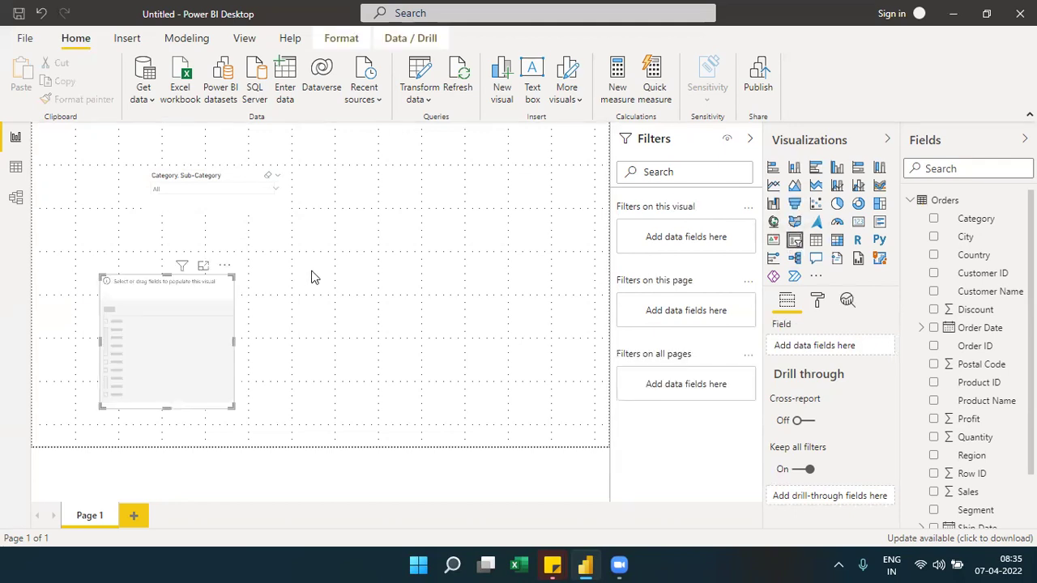
left_click_drag(173, 303, 405, 192)
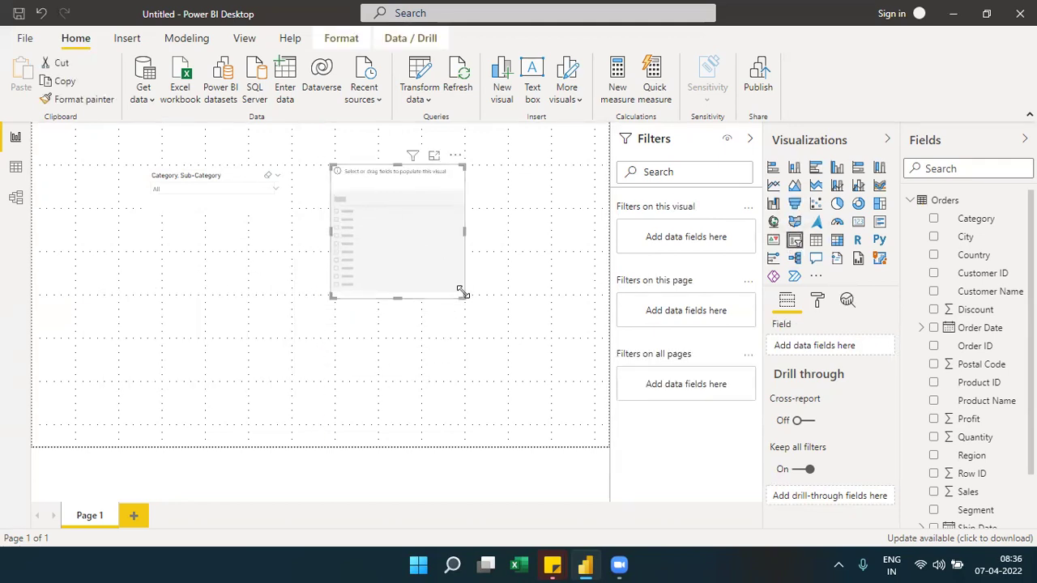
left_click_drag(462, 292, 491, 211)
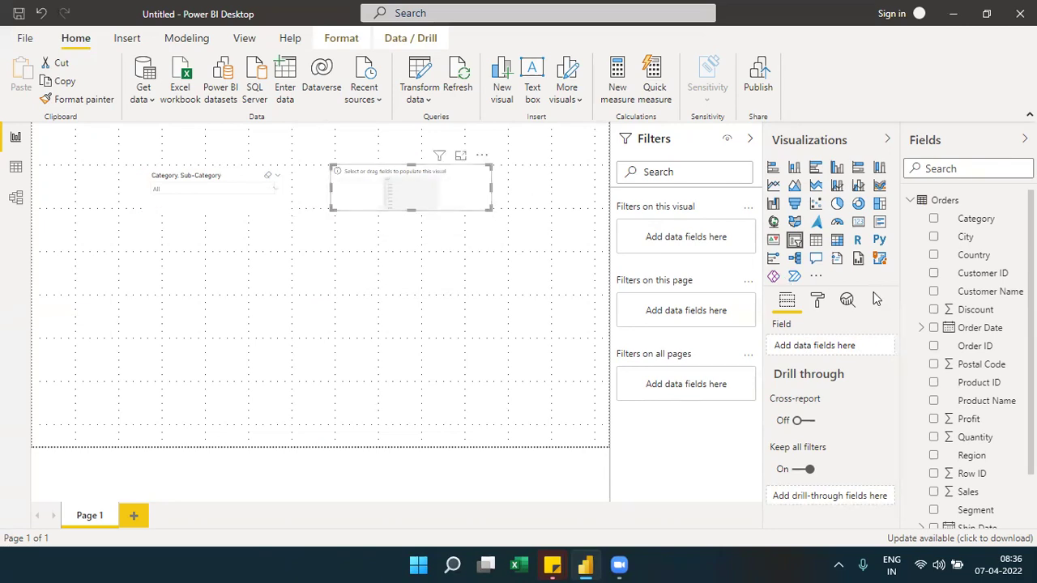
left_click_drag(956, 328, 849, 348)
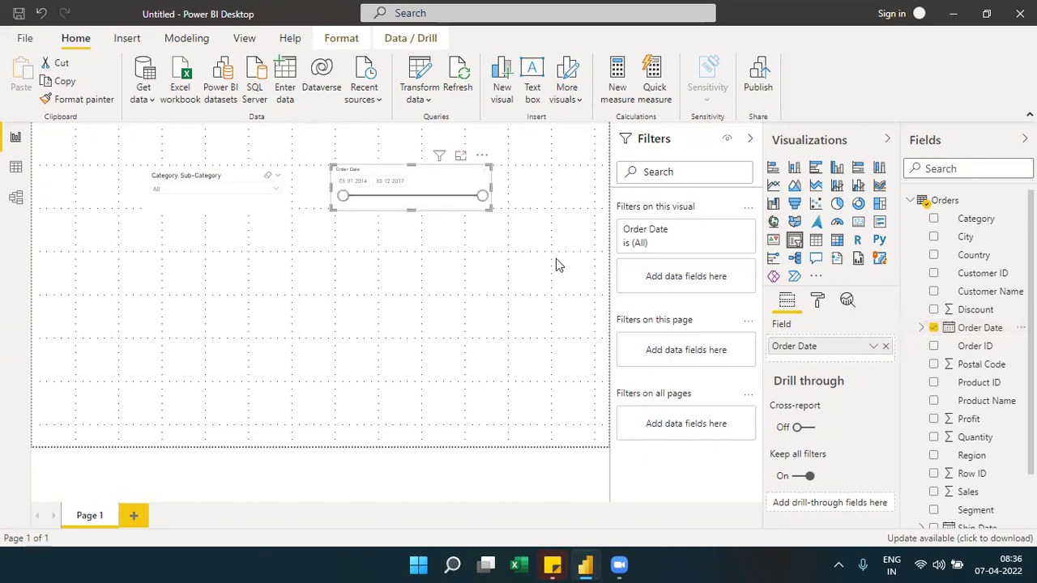
Show the Order Date slicer in focus mode, keeping its 03-01-2014 to 30-12-2017 range unchanged
left_click_drag(489, 209, 497, 234)
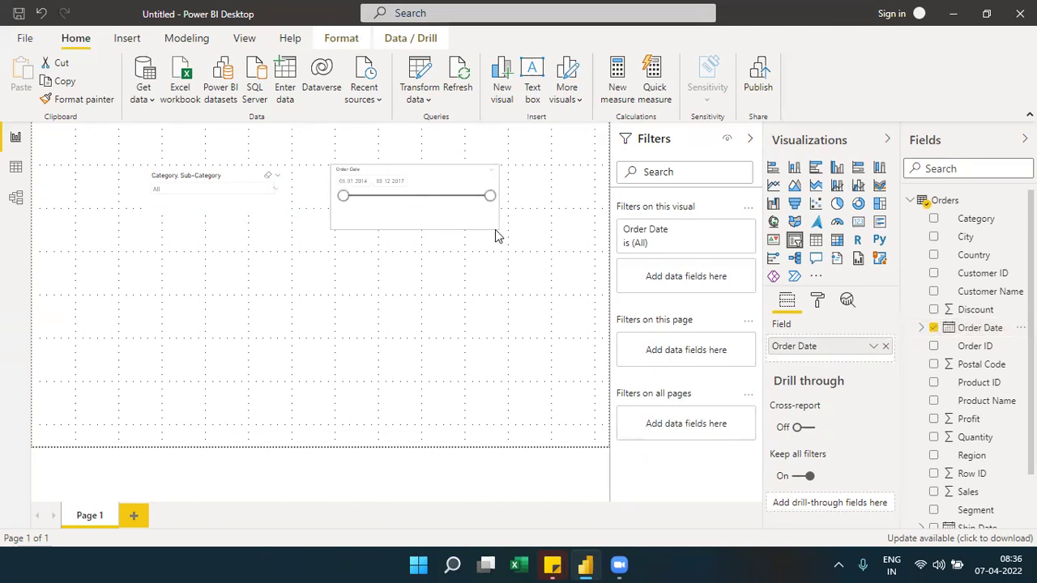
left_click(468, 155)
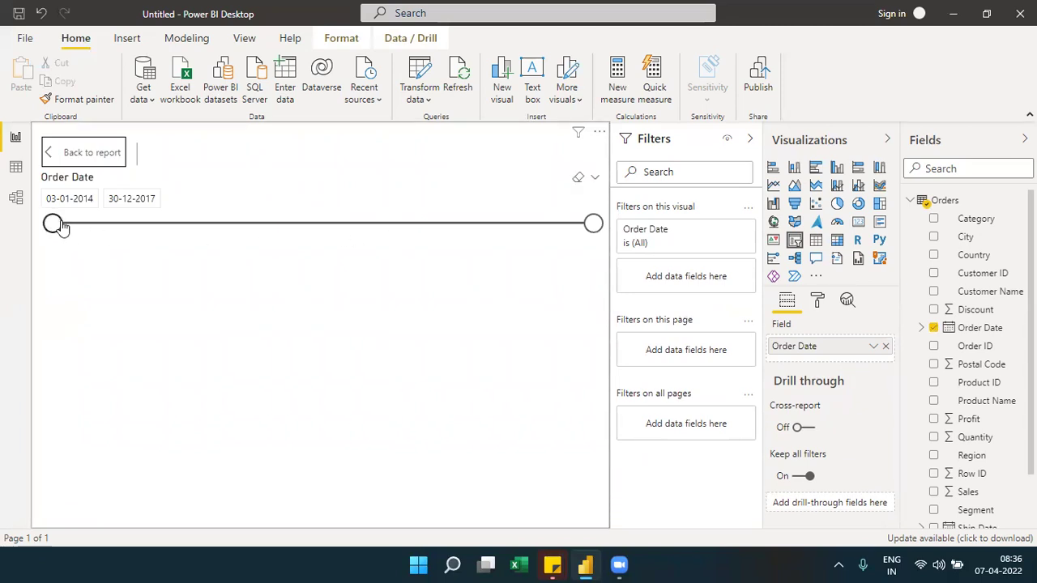
left_click_drag(63, 229, 37, 234)
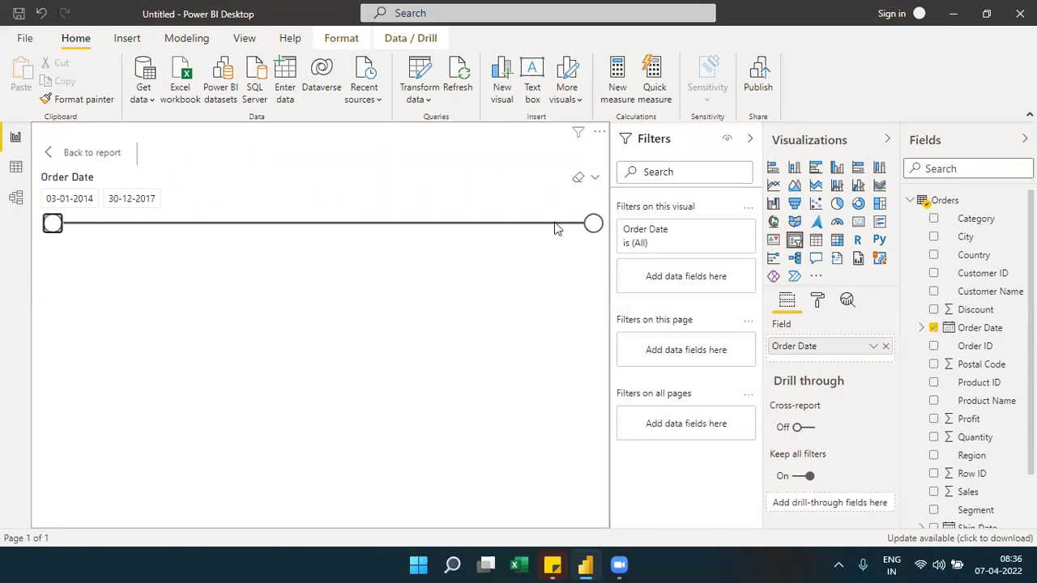
left_click_drag(594, 233, 602, 256)
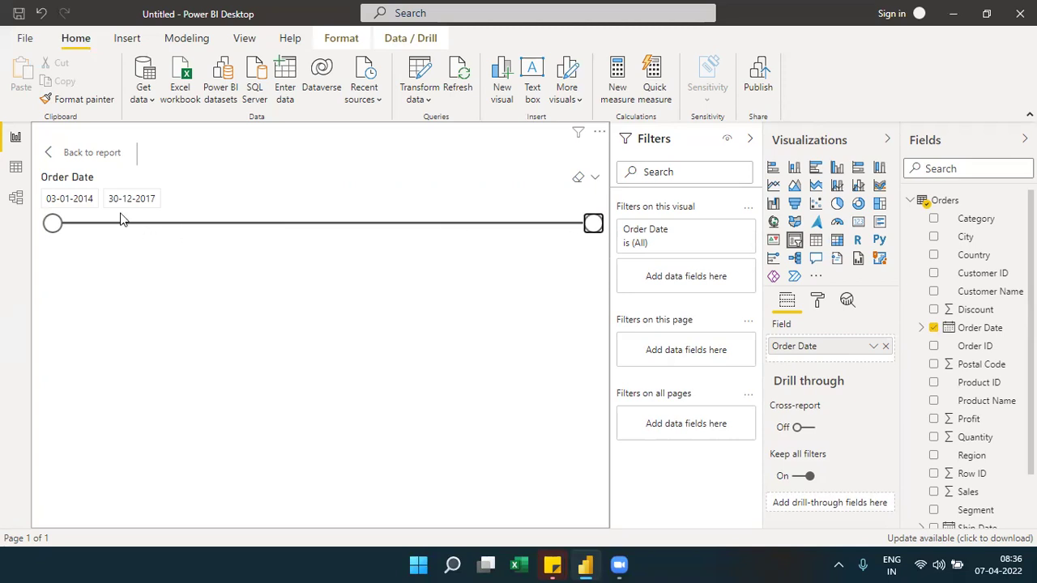
left_click(94, 198)
left_click(127, 198)
Check the start and end date calendars, then bring up the Order Date slicer-style menu
left_click(86, 199)
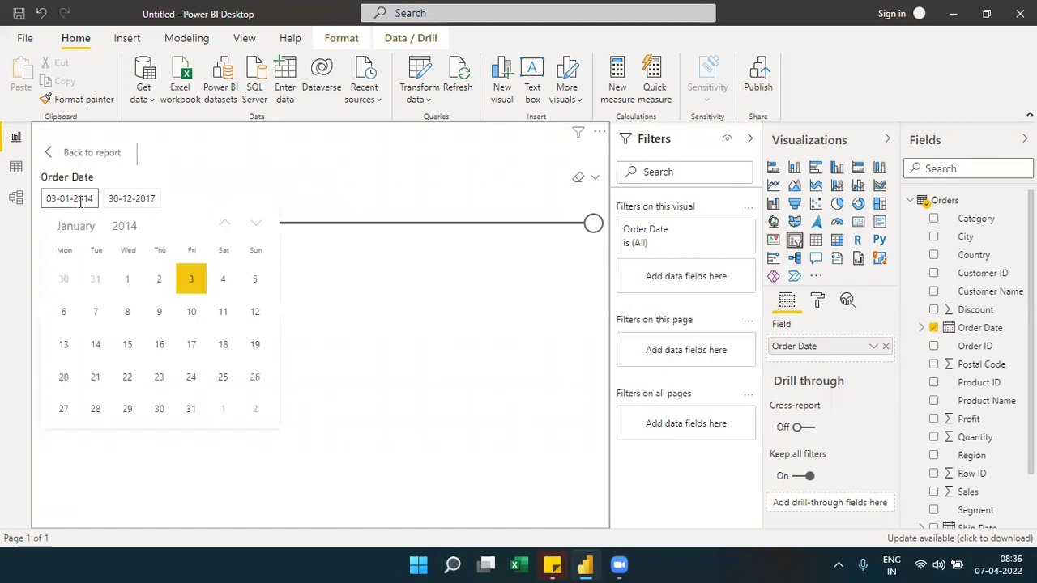
left_click(129, 197)
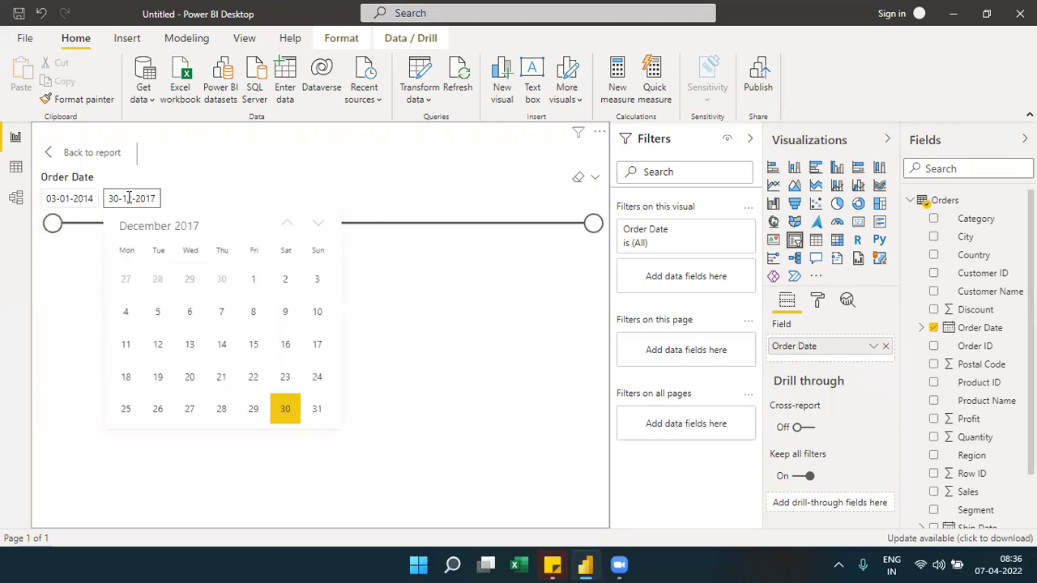
left_click(594, 179)
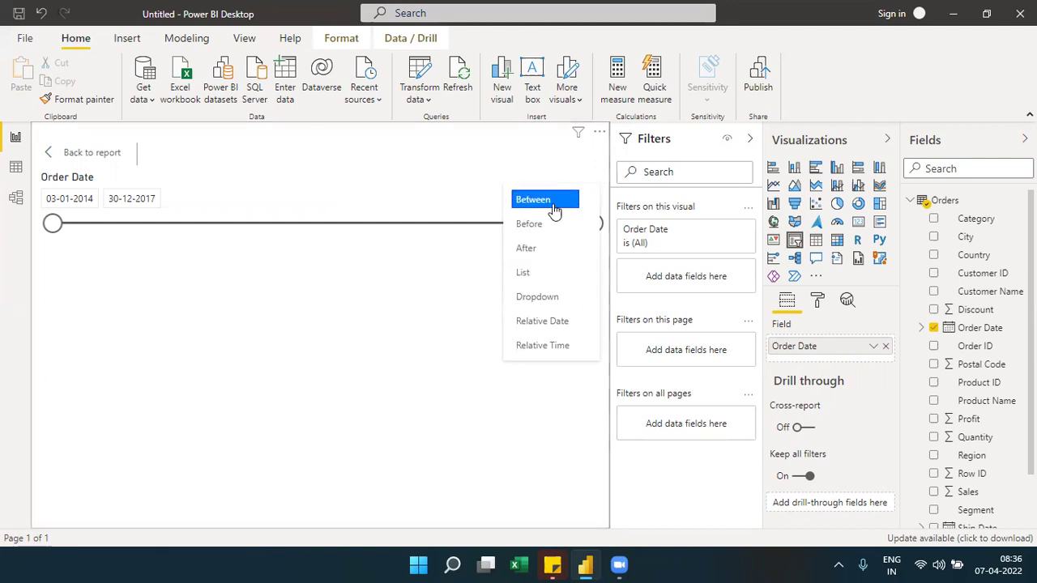
Switch the Order Date slicer to Before style, then to After style
left_click(534, 224)
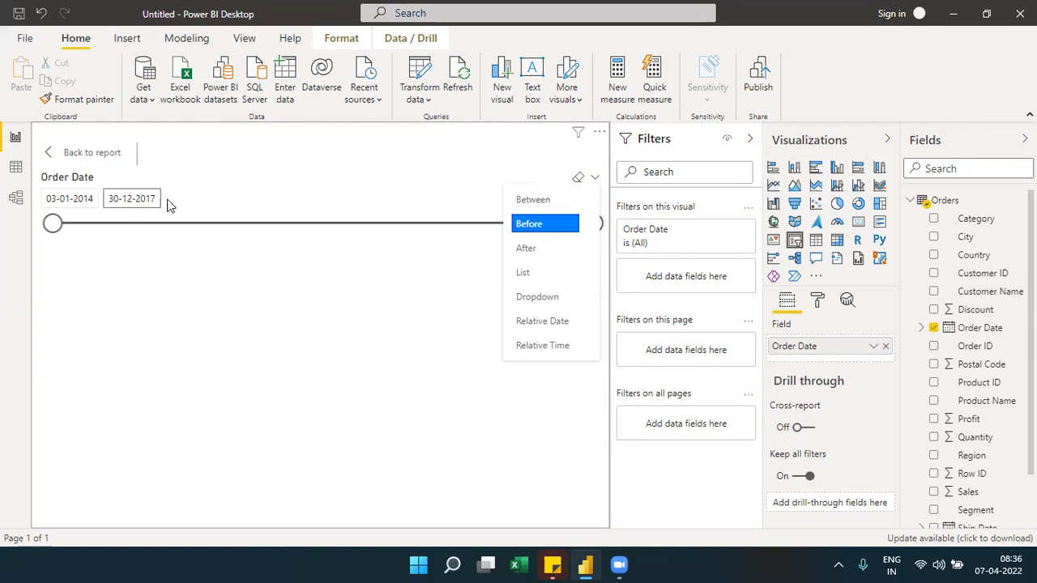
left_click(535, 229)
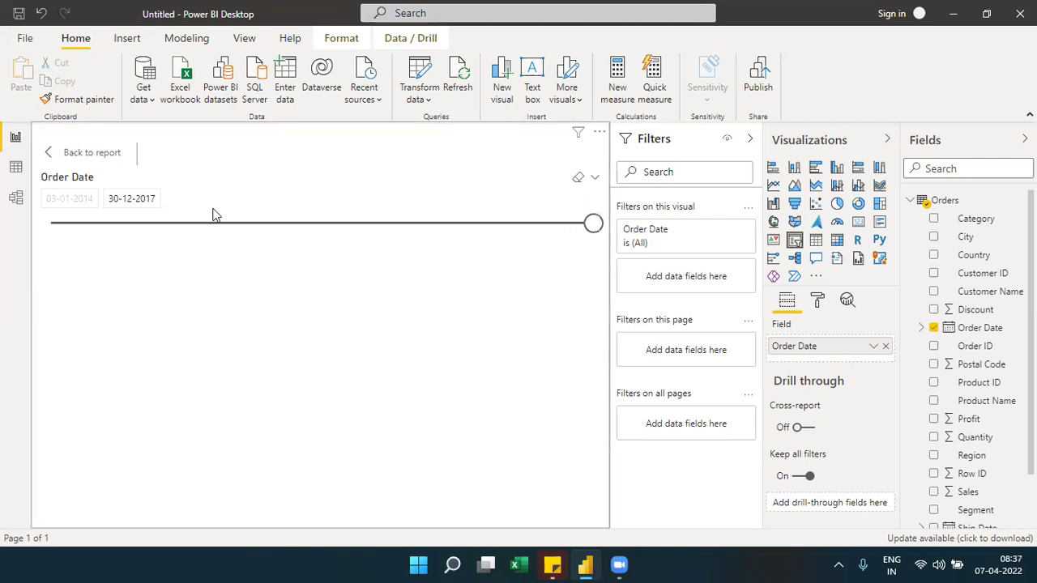
left_click(114, 201)
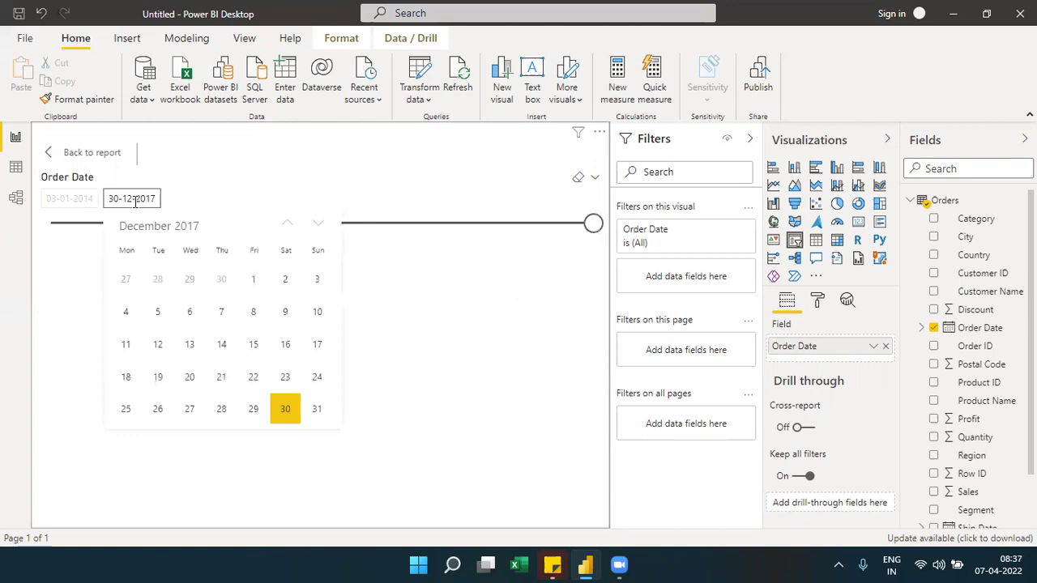
left_click(595, 178)
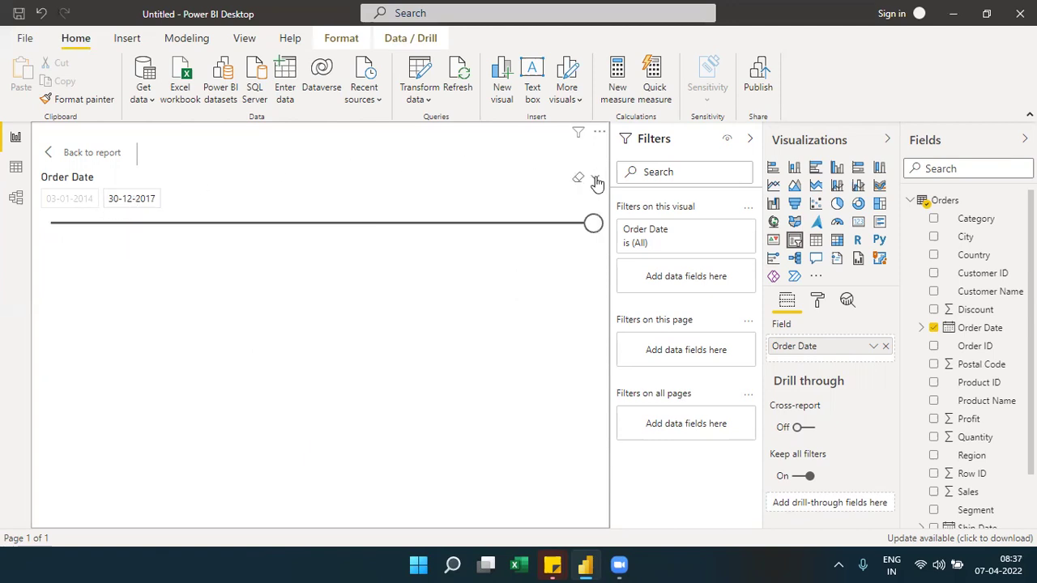
left_click(540, 245)
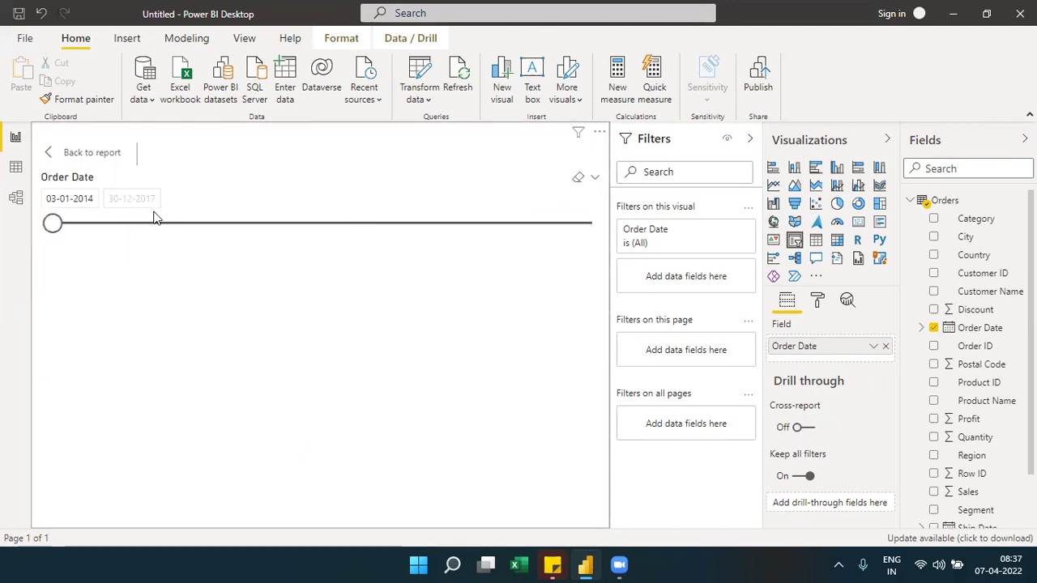
left_click(91, 205)
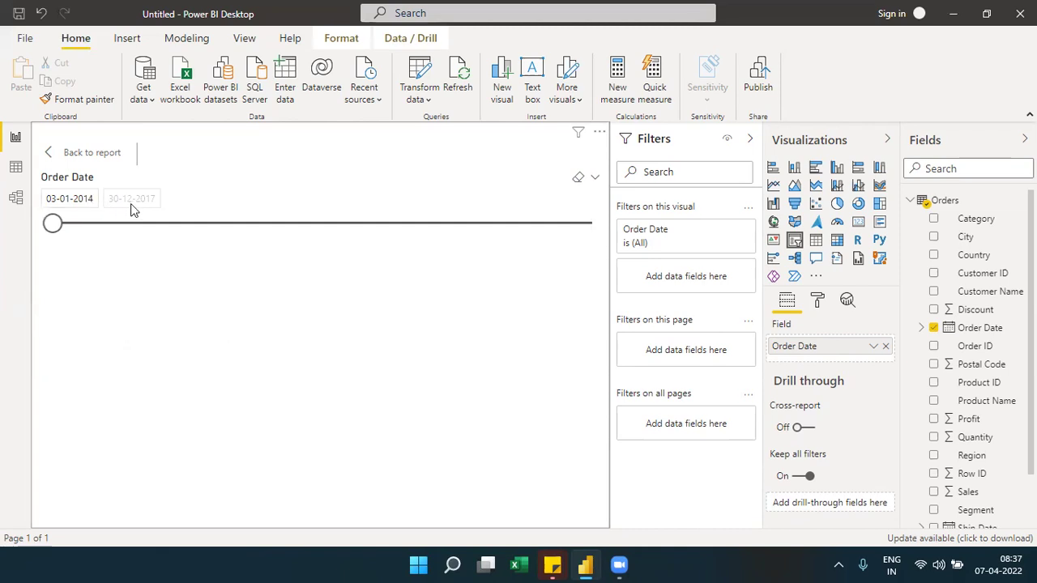
Try the List style on the Order Date slicer, then settle on Dropdown showing All
left_click(593, 180)
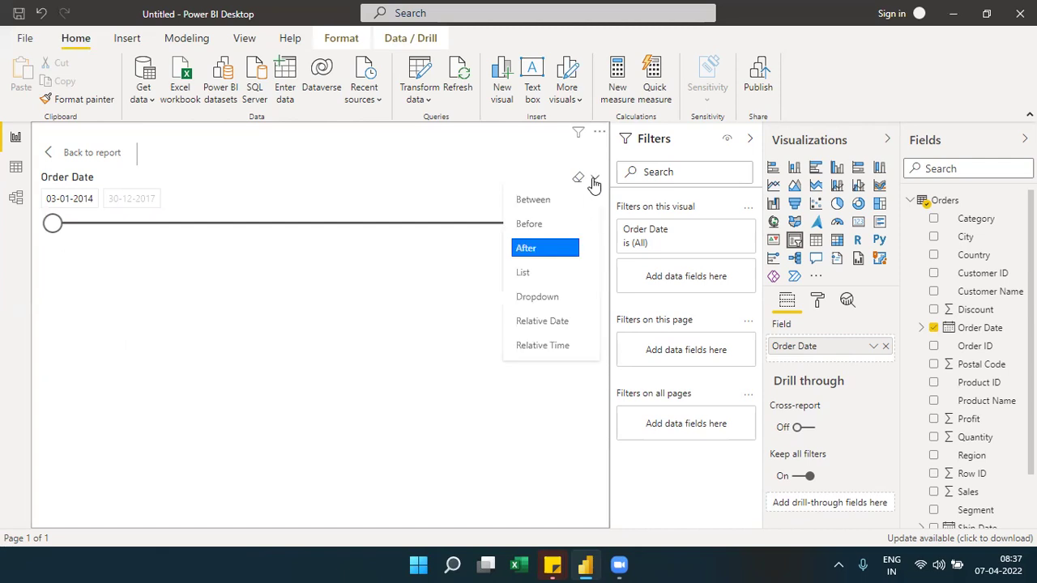
left_click(547, 276)
left_click(594, 183)
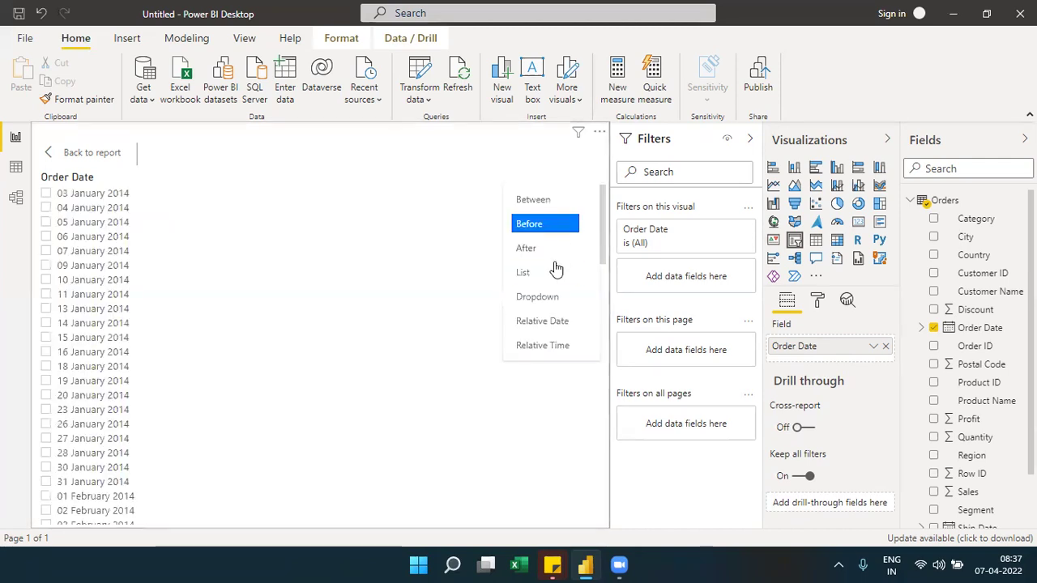
left_click(541, 299)
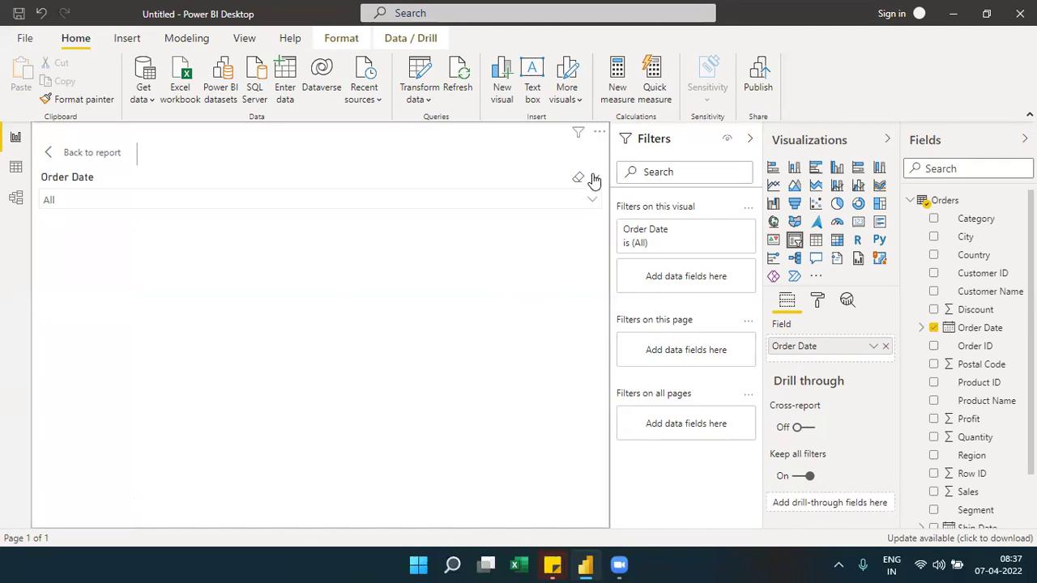
left_click(594, 180)
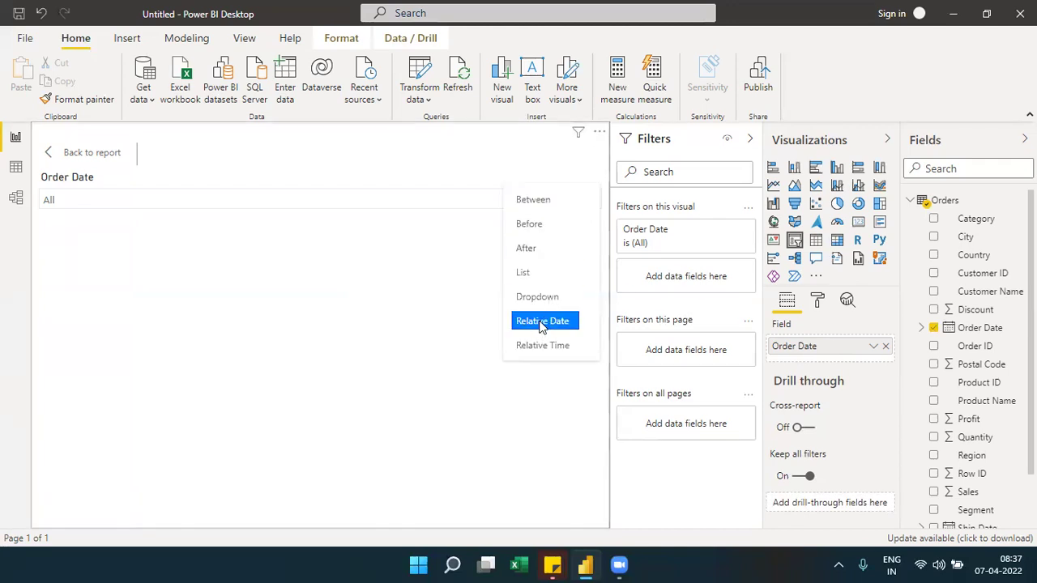
Make the Order Date slicer a Relative Date filter using Years as the unit
left_click(544, 324)
left_click(422, 208)
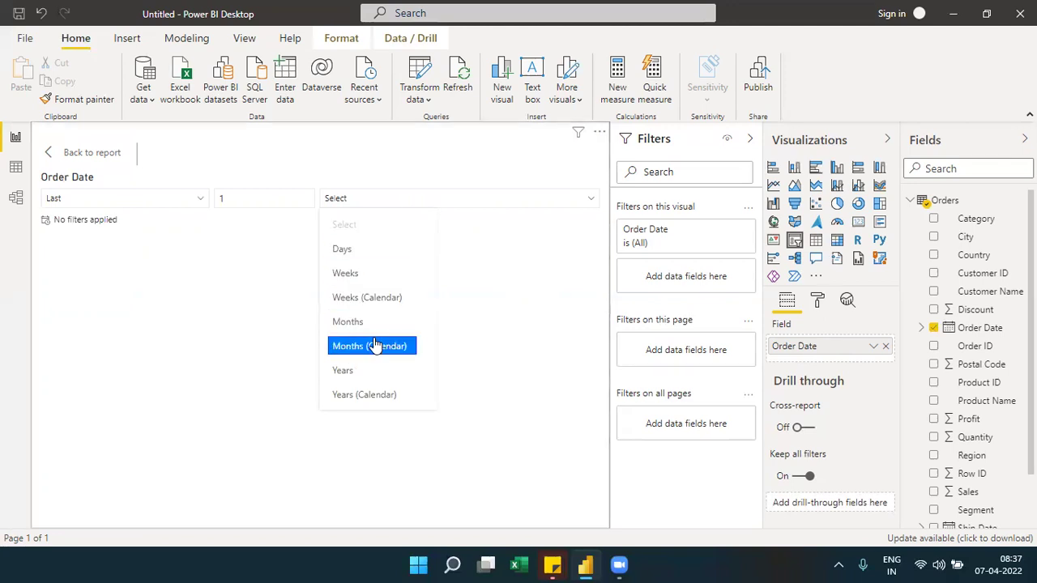
left_click(365, 369)
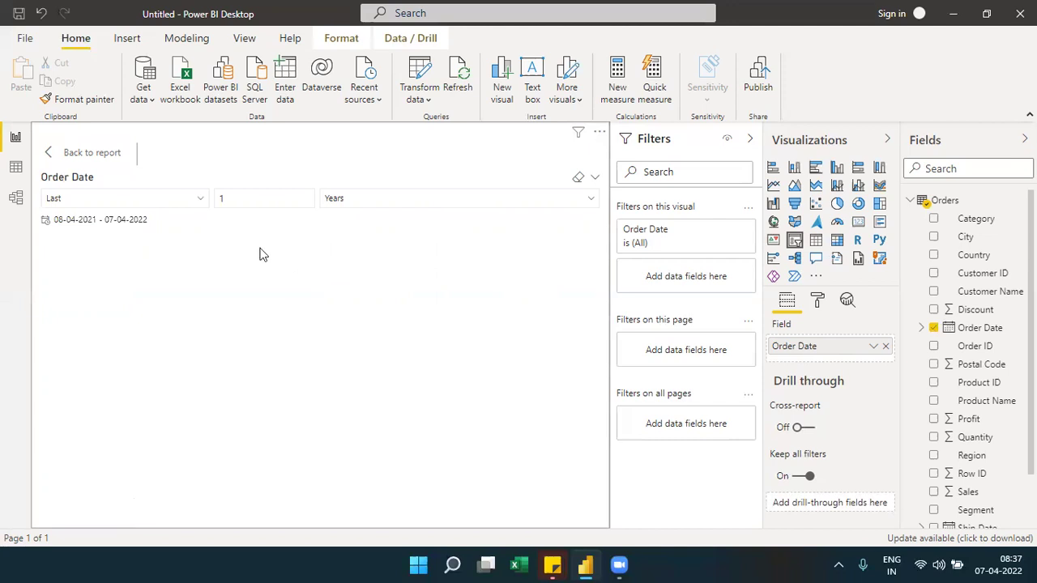
Filter to This year, then revert to Last 1 year (08-04-2021 – 07-04-2022)
left_click(202, 205)
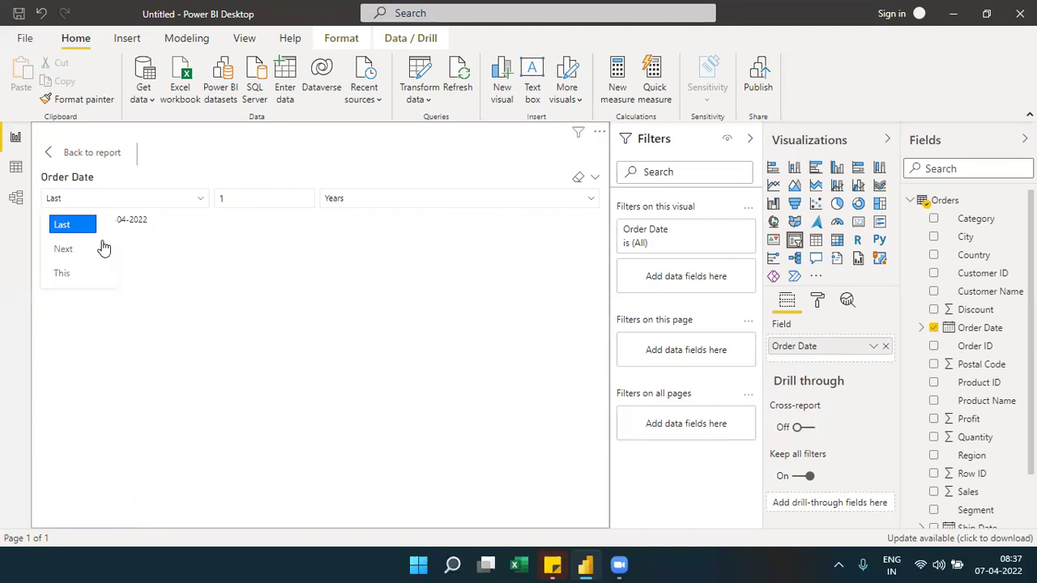
left_click(74, 280)
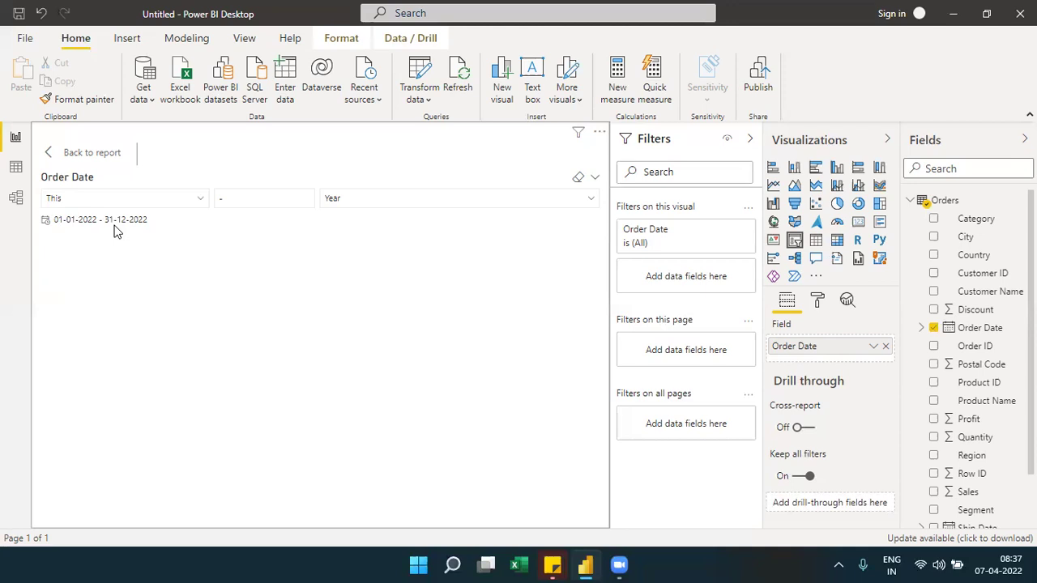
left_click(415, 207)
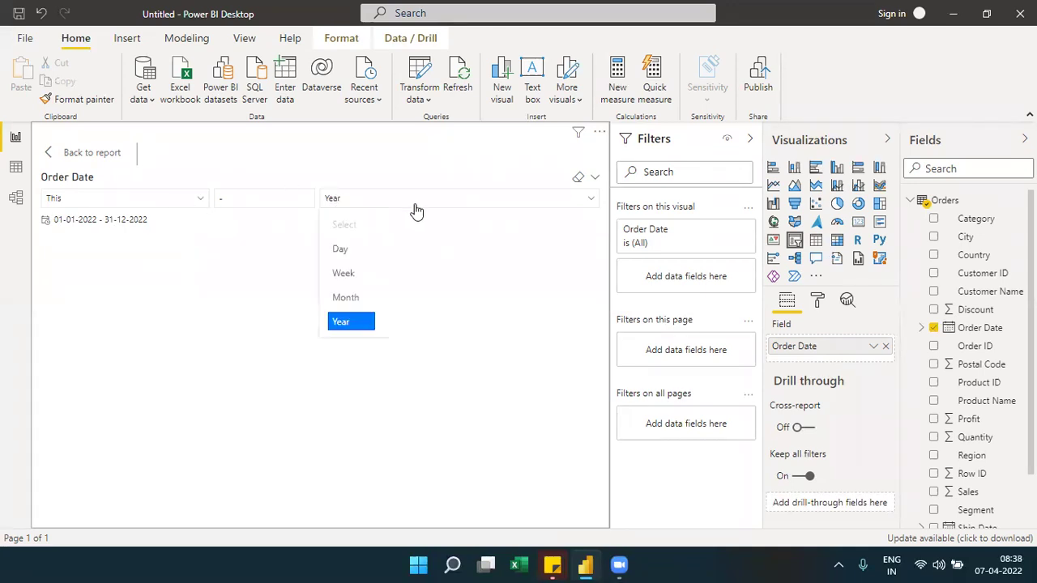
left_click(197, 208)
left_click(197, 208)
left_click(83, 222)
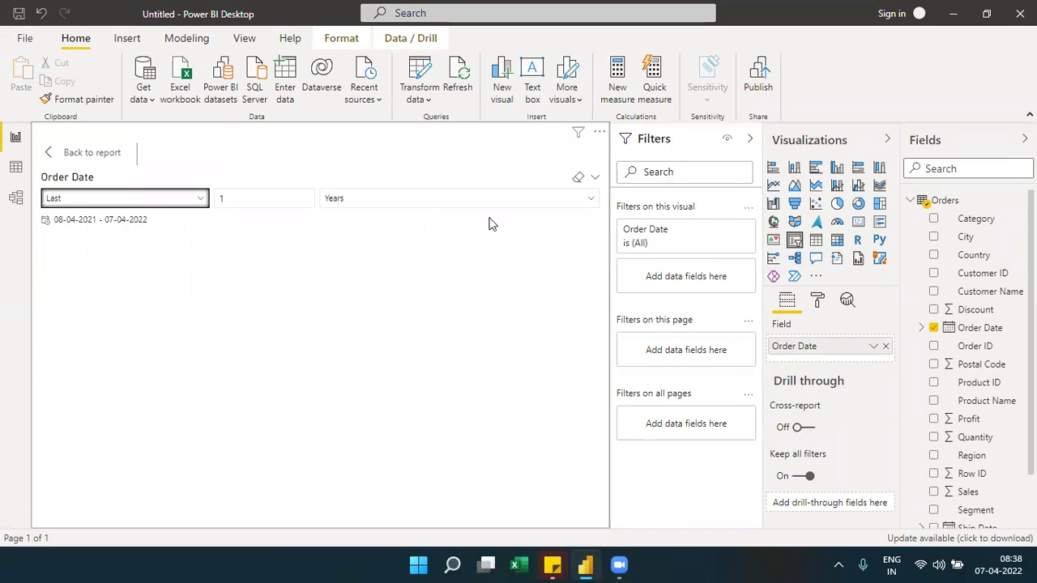
Try the Relative Time style on the Order Date slicer and review its time units
left_click(593, 180)
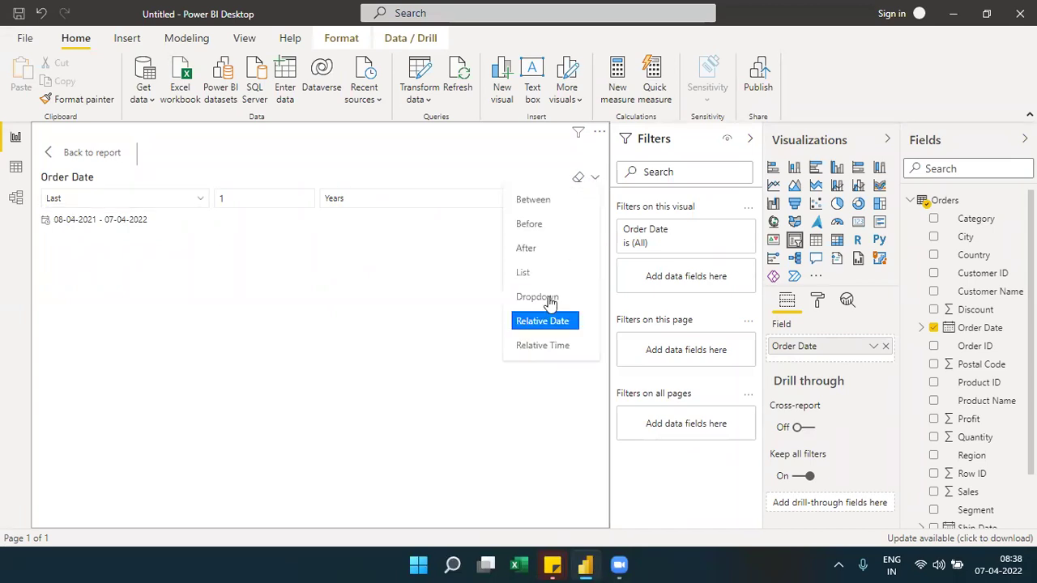
left_click(540, 347)
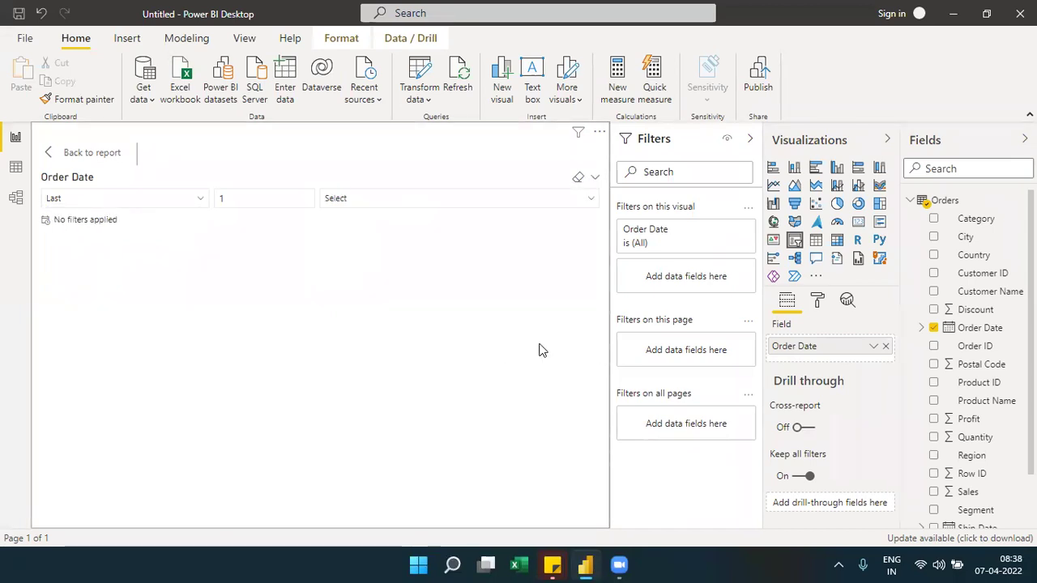
left_click(348, 203)
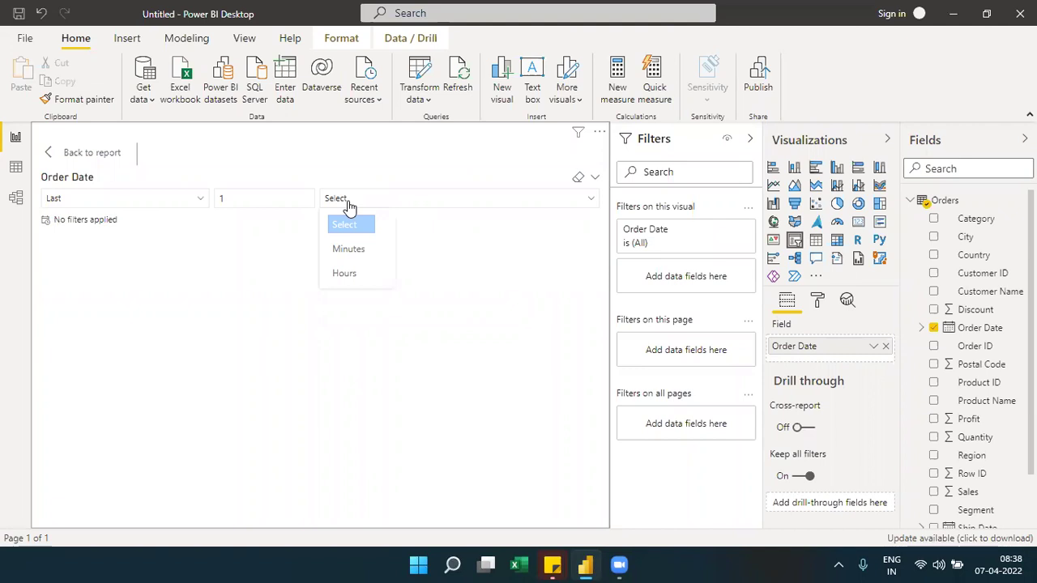
left_click(594, 177)
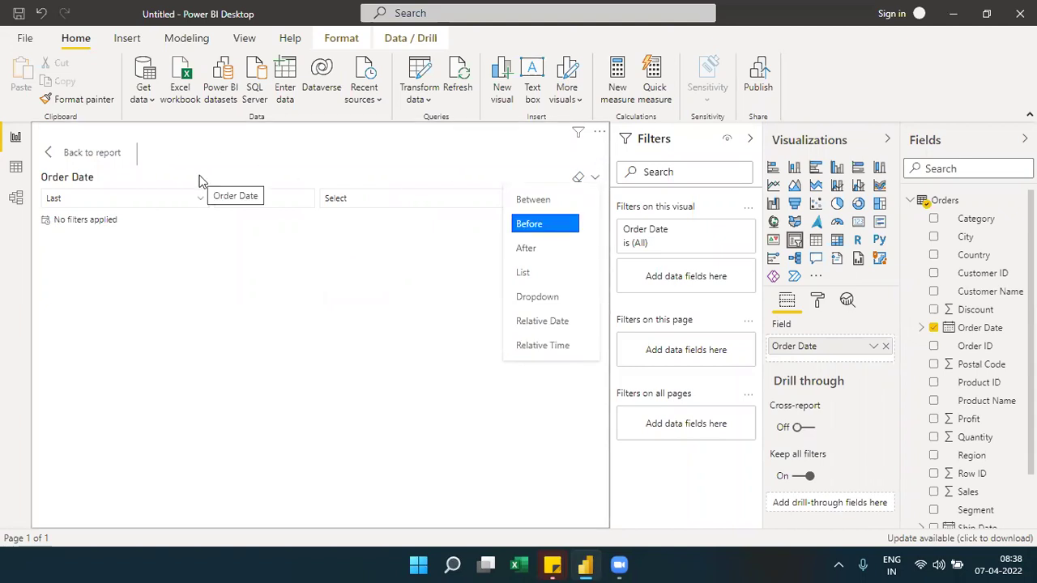
left_click(981, 333)
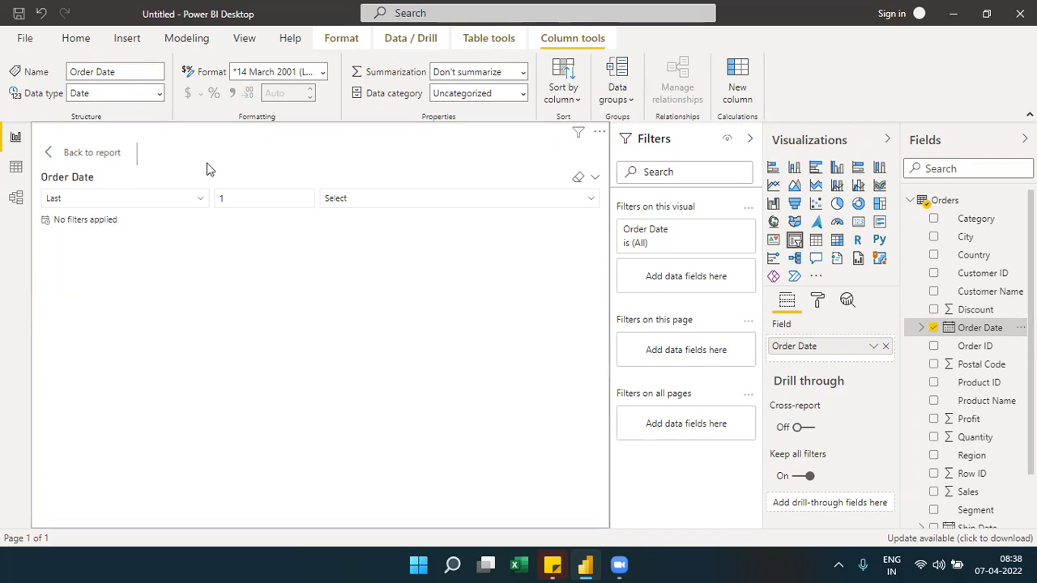
Make the Order Date slicer a Between range (03-01-2014 to 30-12-2017) and show its format settings
left_click(596, 180)
left_click(555, 199)
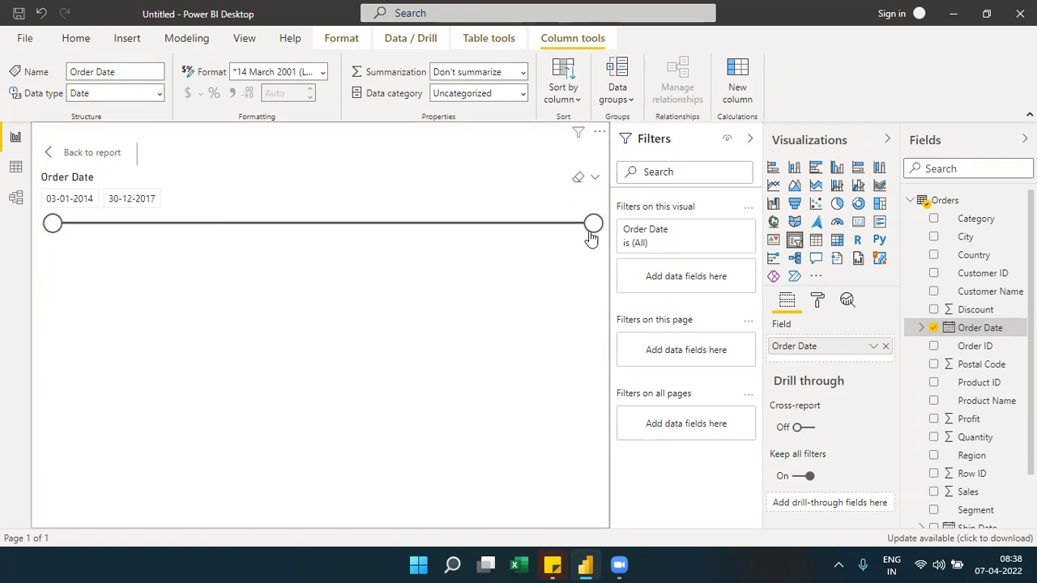
left_click(815, 305)
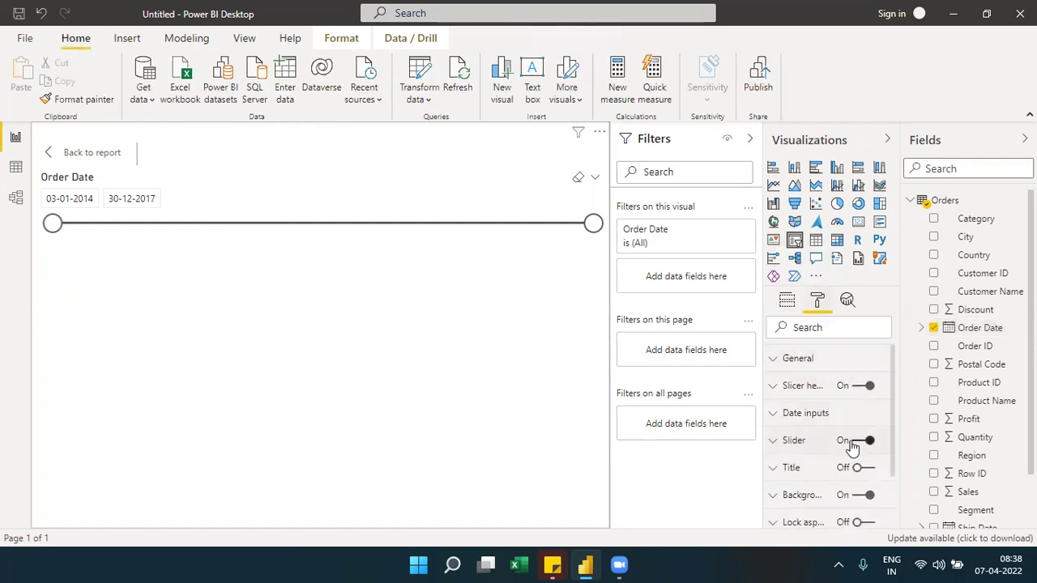
Turn the Order Date slider off and check the start and end date calendars
left_click(850, 444)
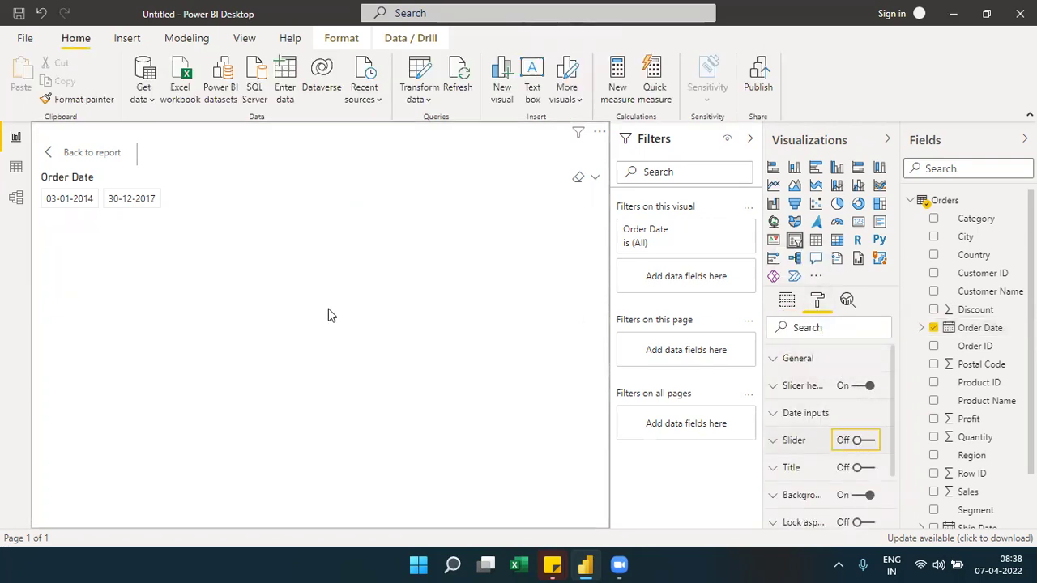
left_click(82, 202)
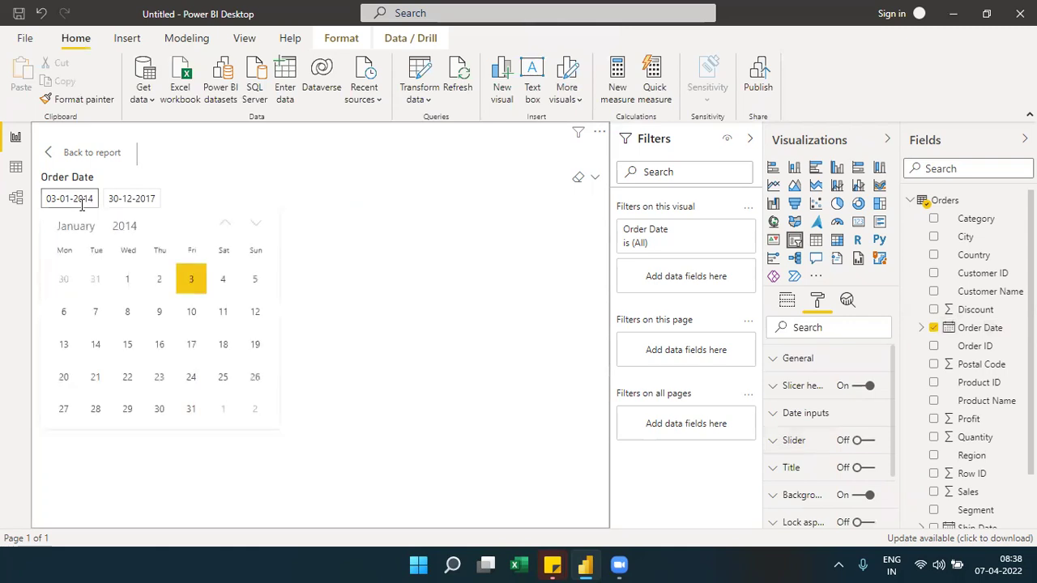
left_click(117, 202)
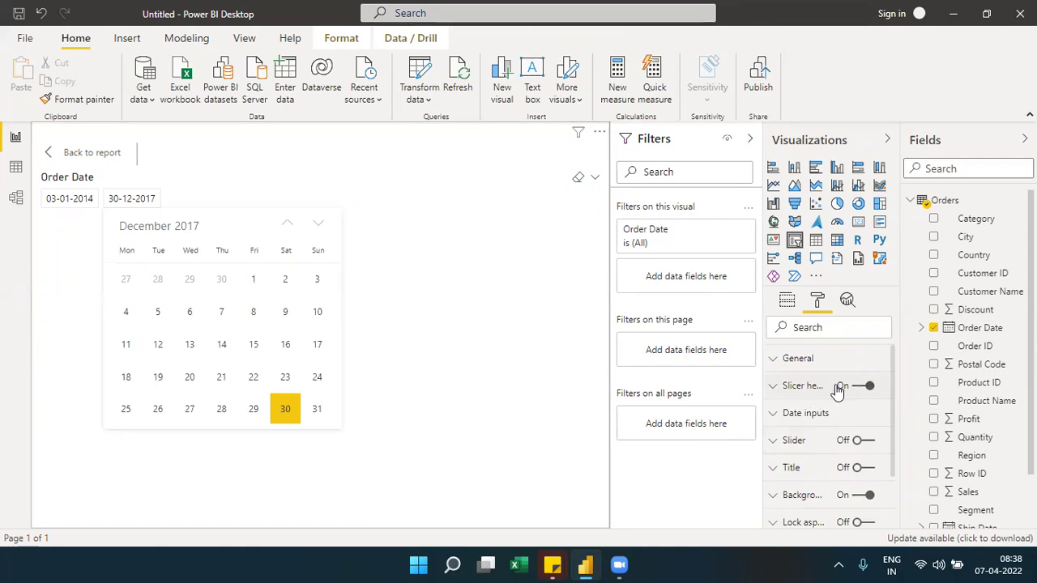
Hide and restore the Order Date header, then try a different end date in the calendar
left_click(856, 389)
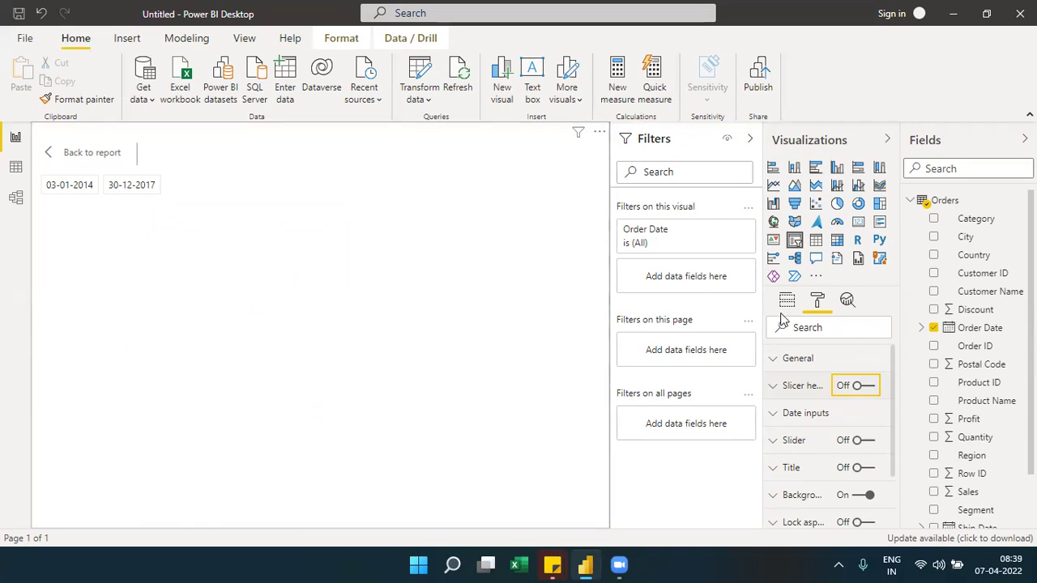
left_click(866, 392)
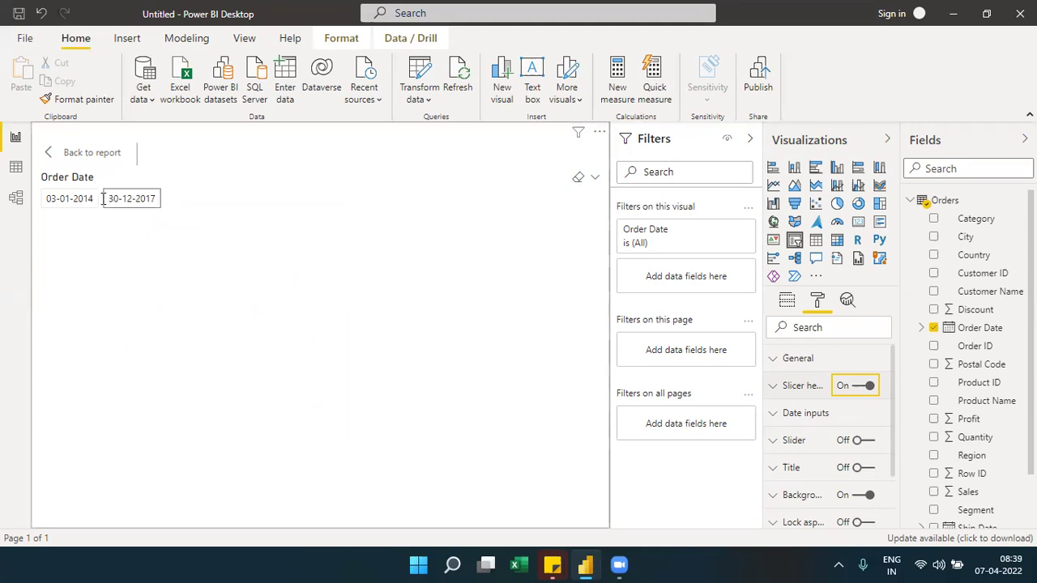
left_click(131, 198)
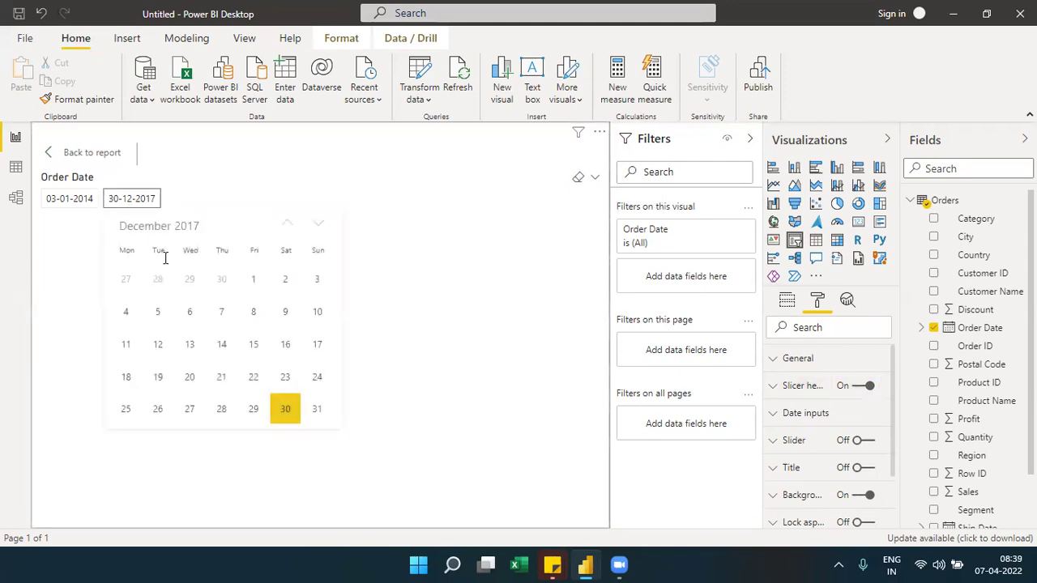
left_click(180, 316)
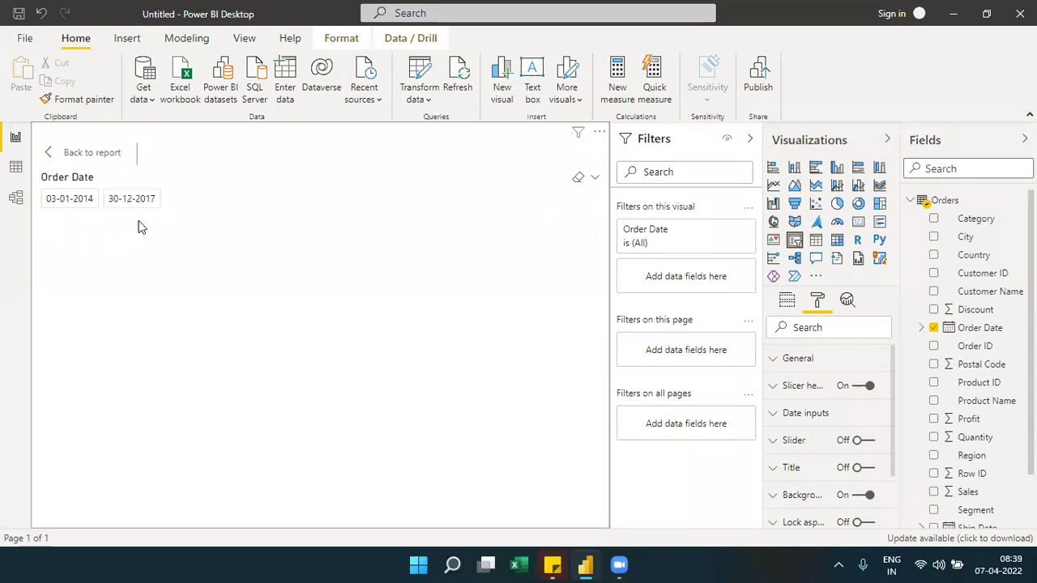
Back on the report page, drag the Order Date slicer's bottom edge up to shorten it
left_click(74, 162)
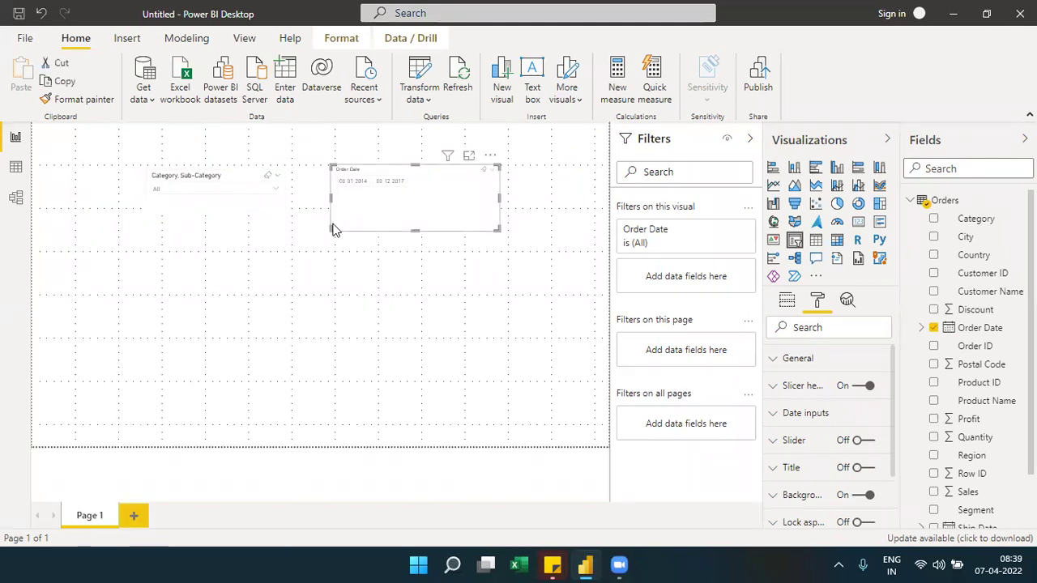
mouse_move(333, 223)
left_mouse_down()
mouse_move(354, 208)
mouse_move(333, 208)
left_mouse_up()
left_click(281, 256)
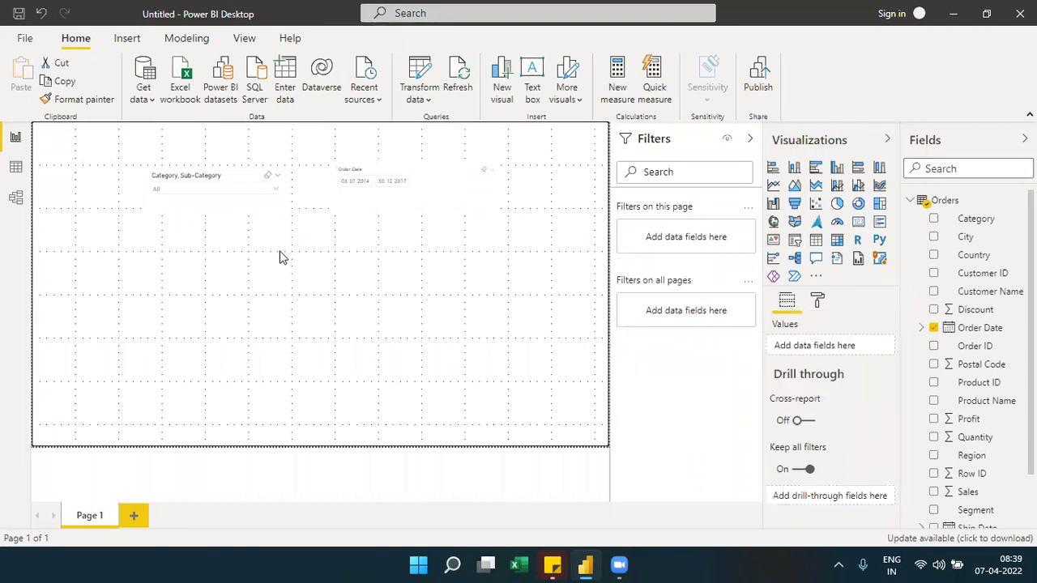
Add a mid-page slicer on the Sales field (0.44 to 22,638.48) and view it in focus mode
left_click(794, 240)
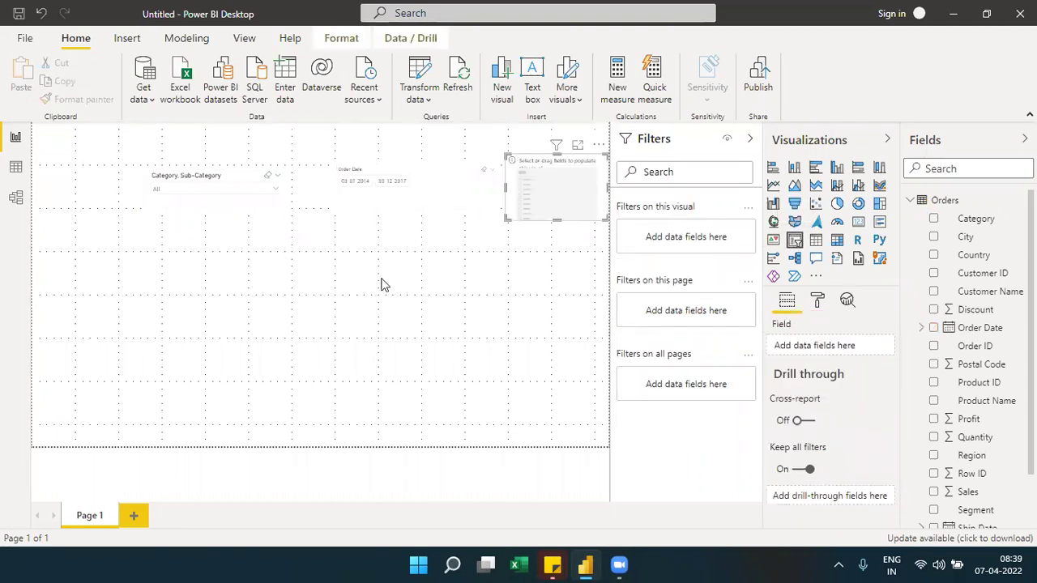
left_click_drag(583, 169, 362, 244)
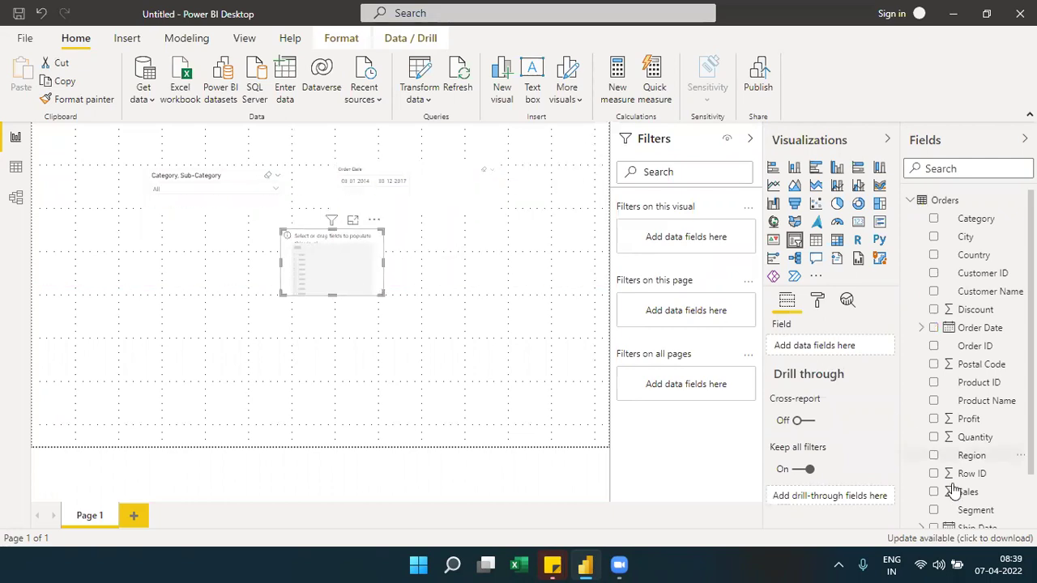
left_click_drag(958, 493, 830, 352)
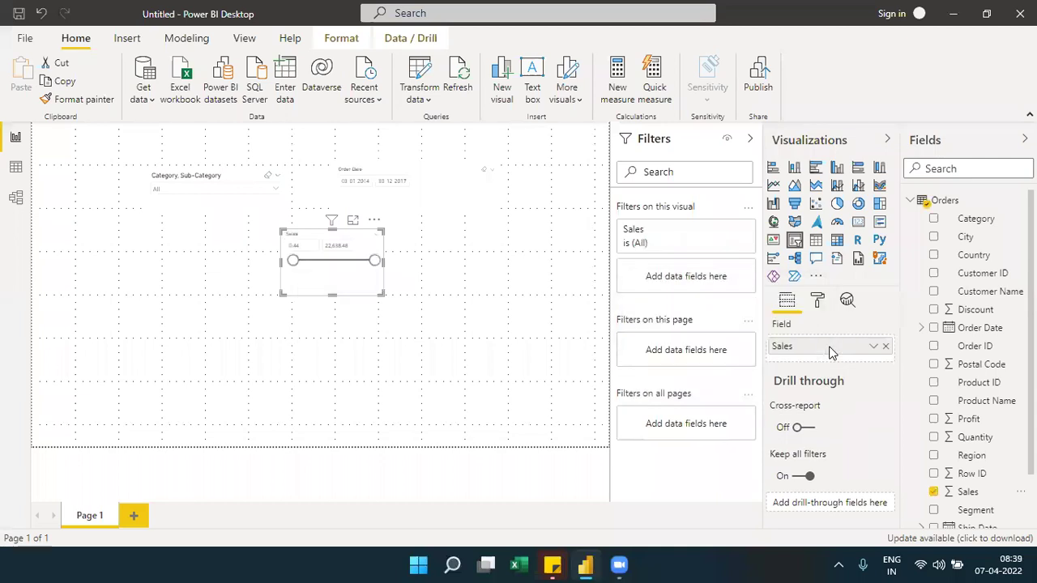
left_click(967, 491)
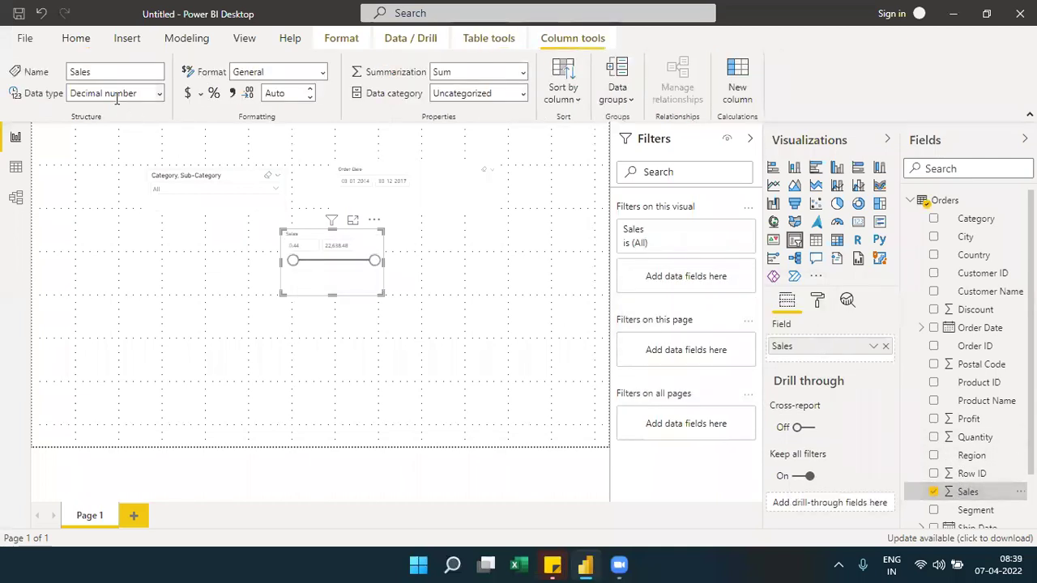
left_click(353, 221)
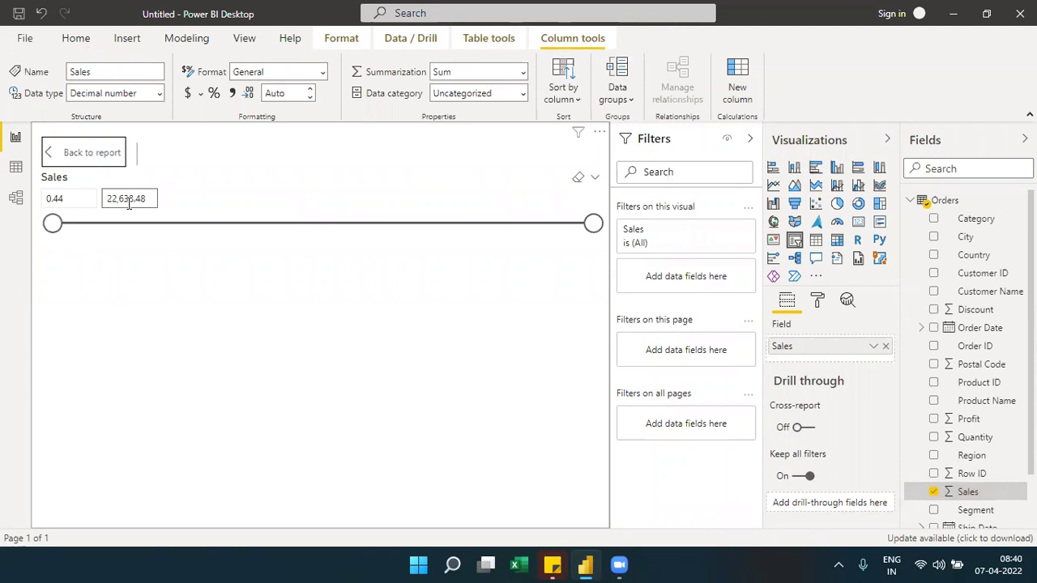
Drag the Sales slicer's lower handle up to 318.17, keeping the maximum at 22,638.48
left_click(91, 201)
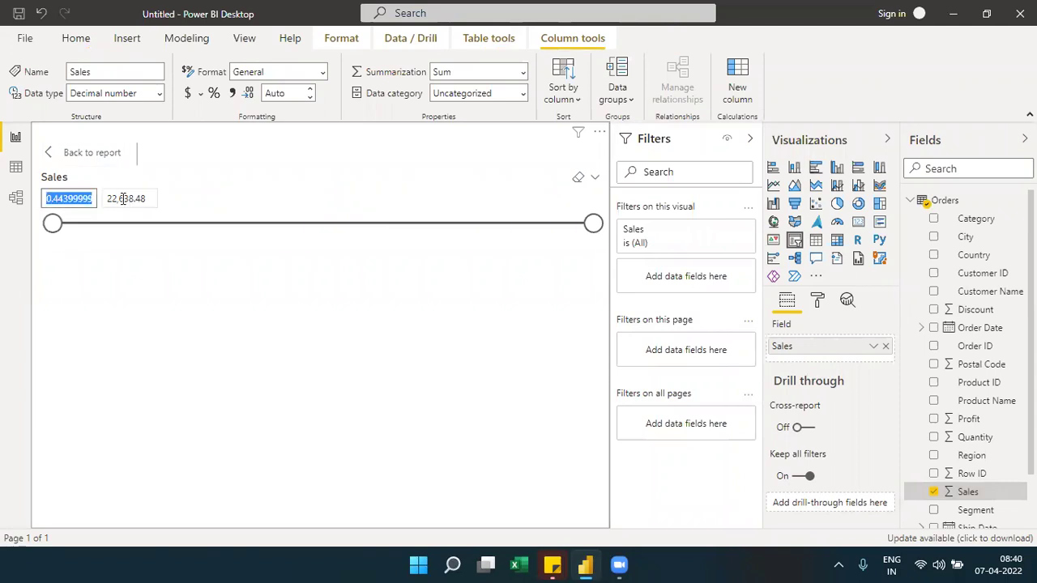
left_click(148, 198)
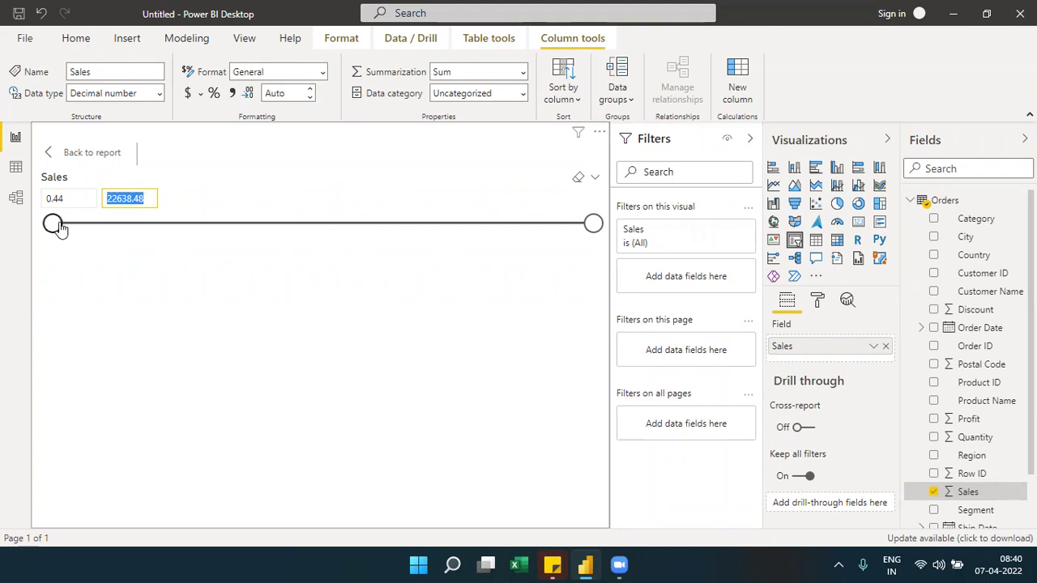
left_click_drag(57, 226, 69, 244)
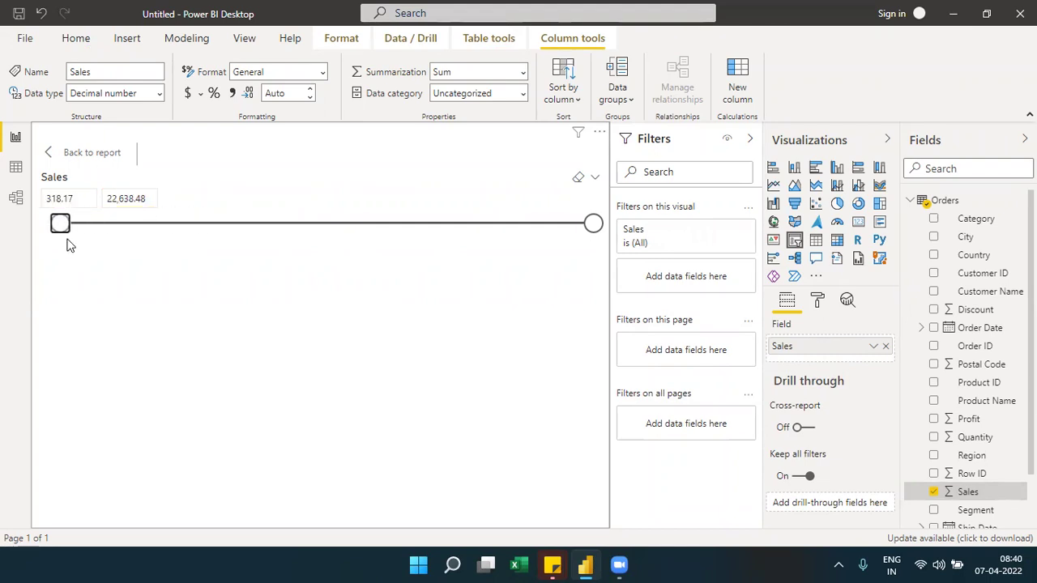
left_click(594, 179)
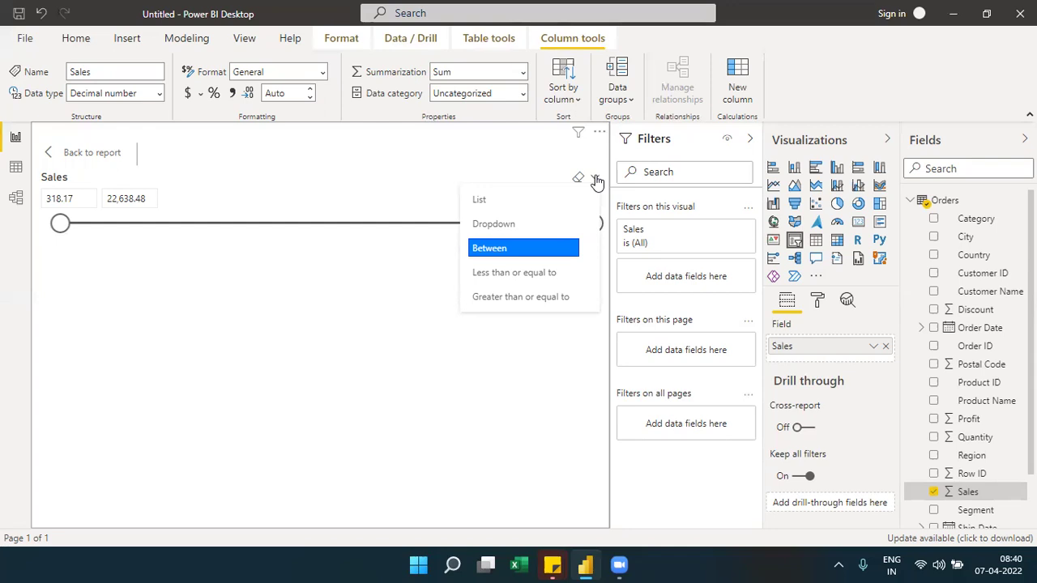
Switch the Sales slicer to Less than or equal to, then Greater than or equal to from 0.44
left_click(528, 278)
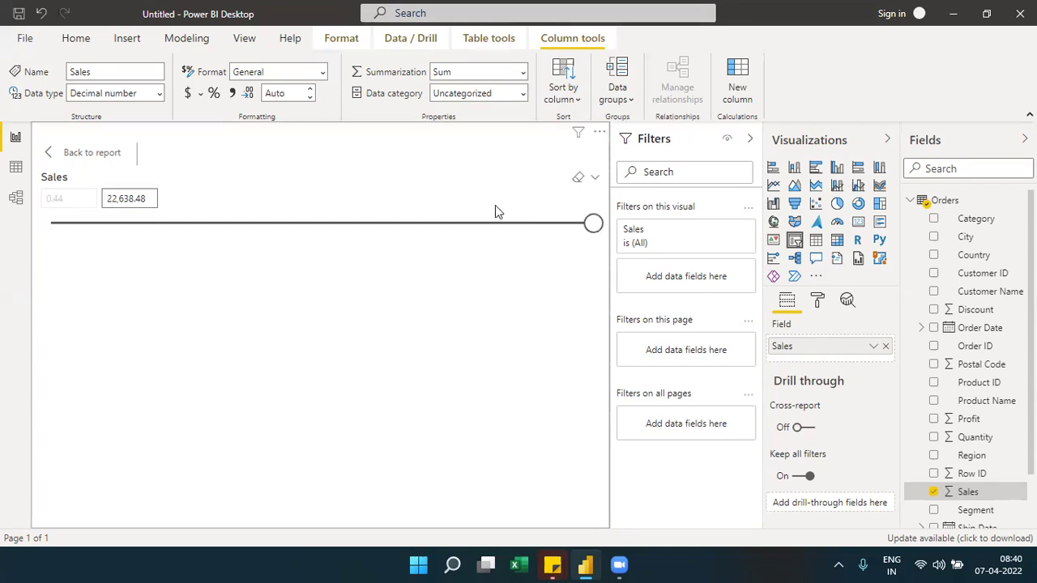
left_click(598, 180)
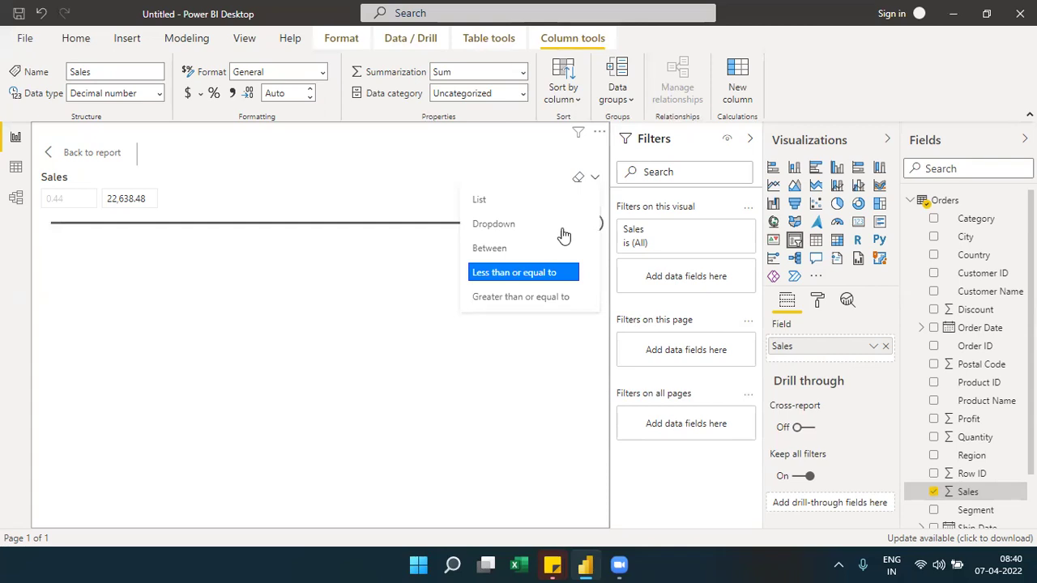
left_click(521, 297)
left_click(90, 200)
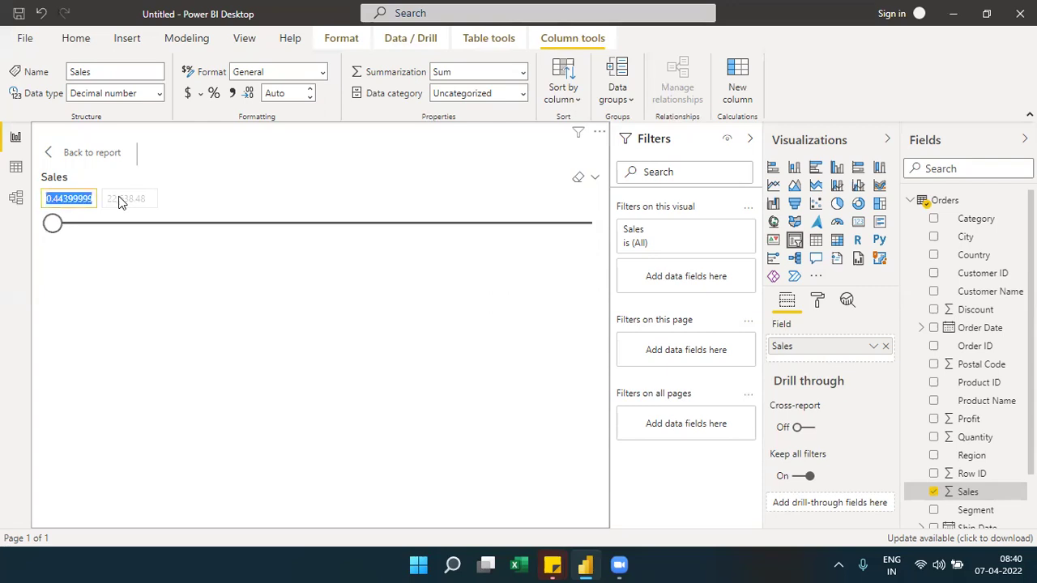
left_click(596, 178)
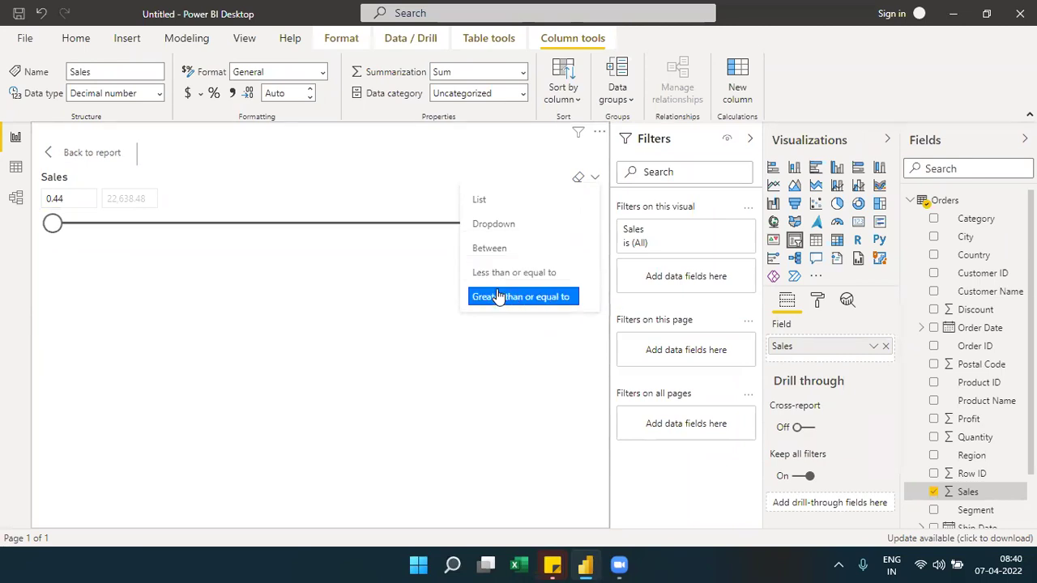
left_click(93, 168)
left_click(92, 163)
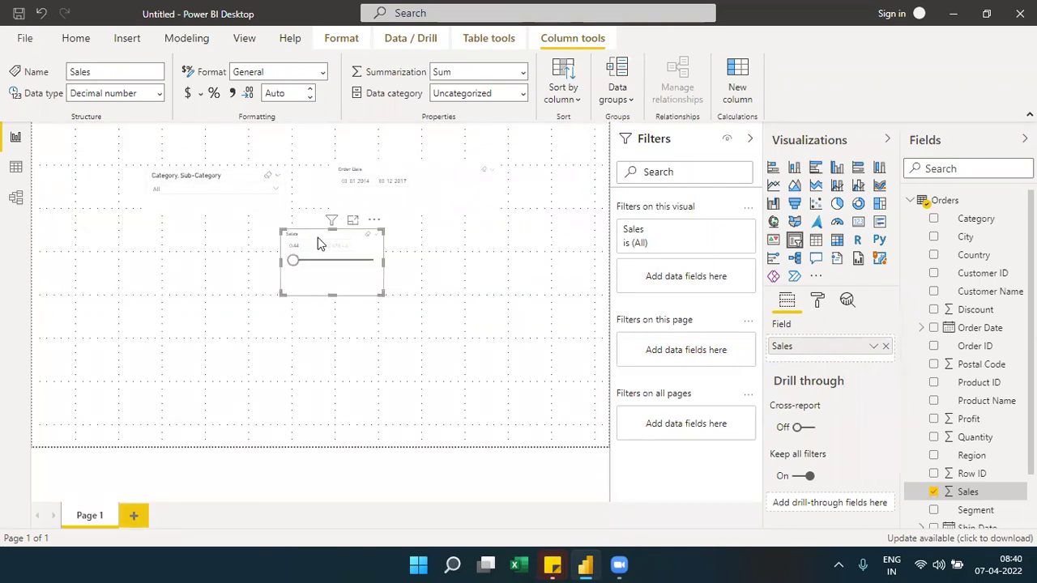
Move the Sales slicer left so it sits beneath the Category, Sub-Category slicer
left_click_drag(317, 238, 193, 240)
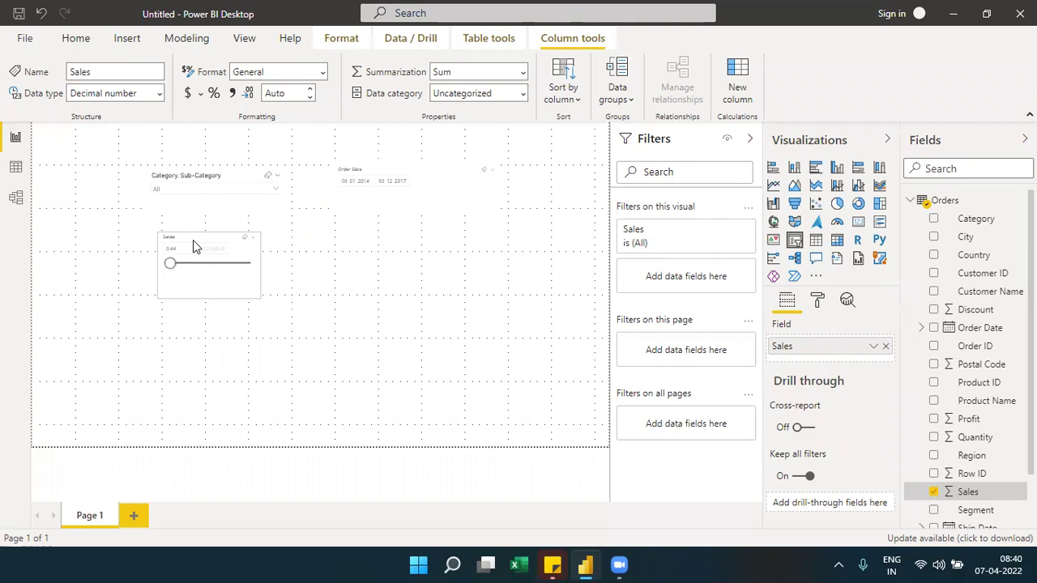
left_click(381, 259)
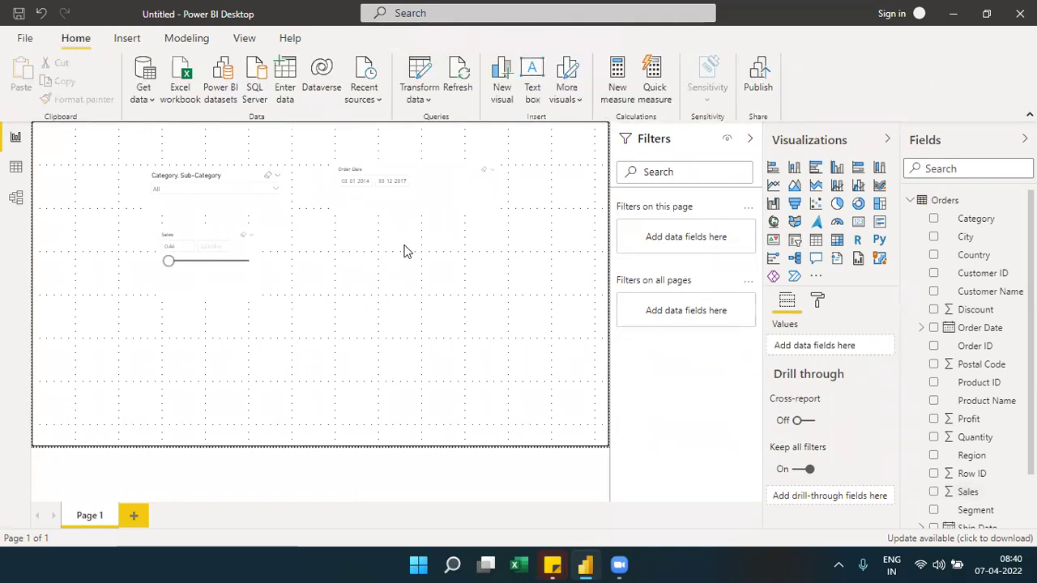
Add an enlarged slicer beside the Sales slicer with Region (Central, East, South Region, West) and show its format options
left_click(796, 243)
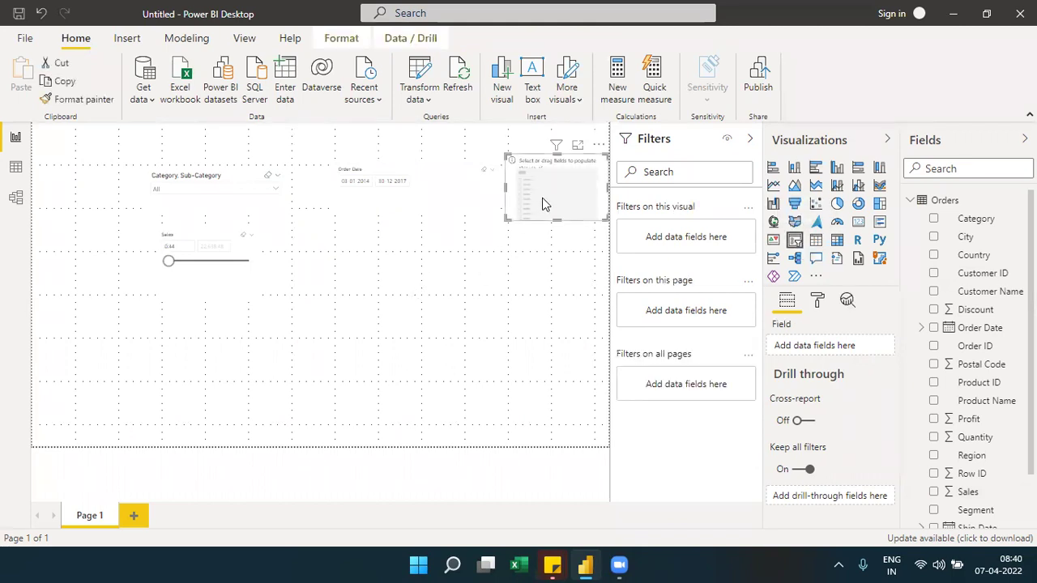
left_click_drag(542, 199, 366, 268)
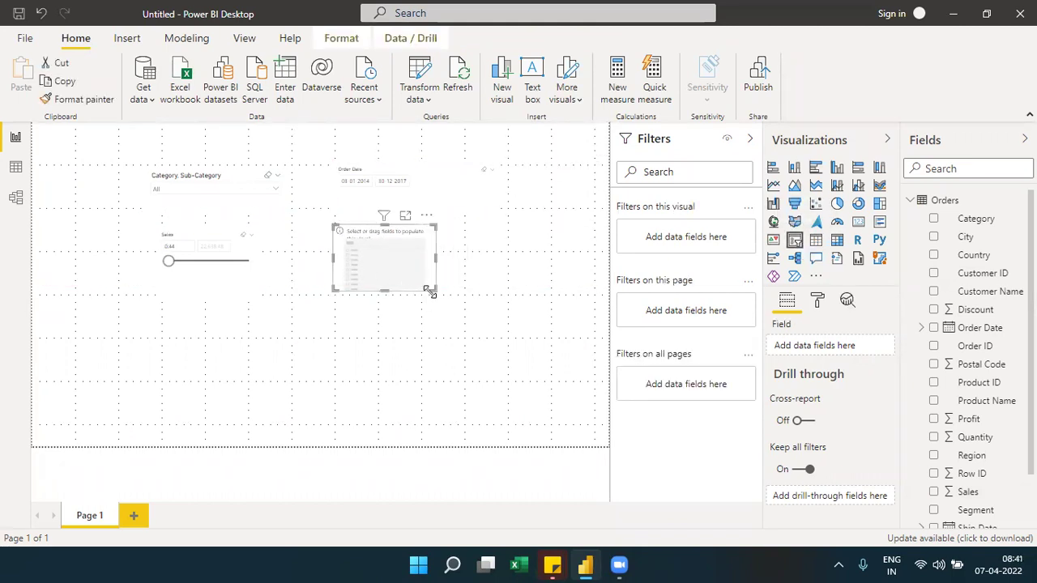
left_click_drag(430, 292, 471, 322)
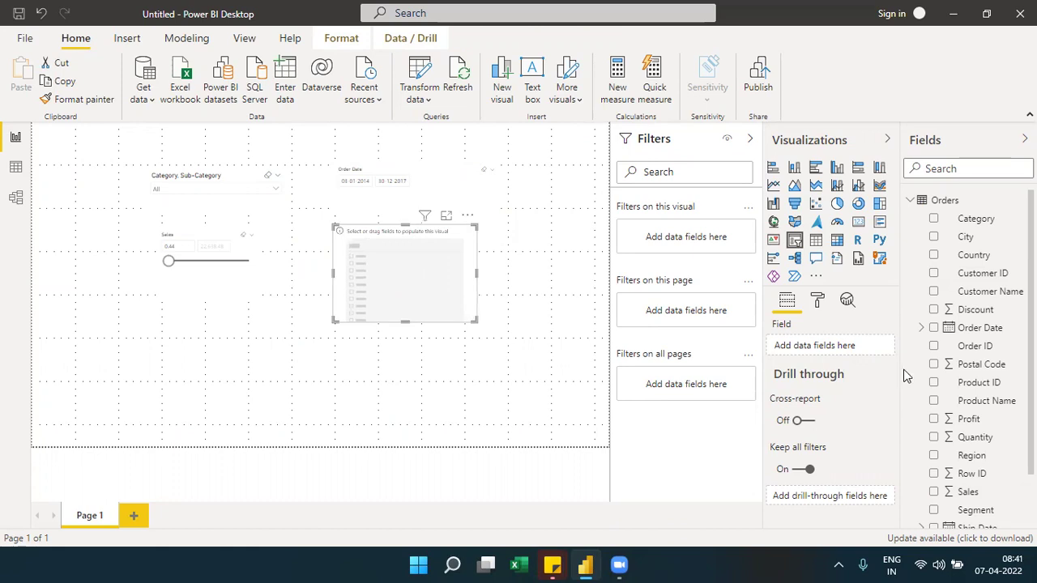
left_click_drag(971, 457, 853, 348)
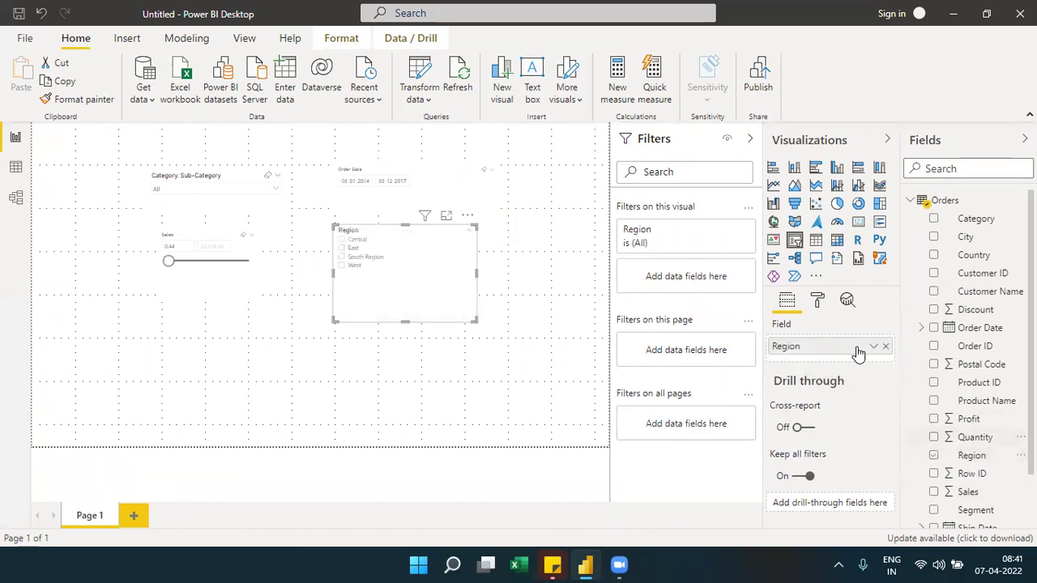
left_click(818, 303)
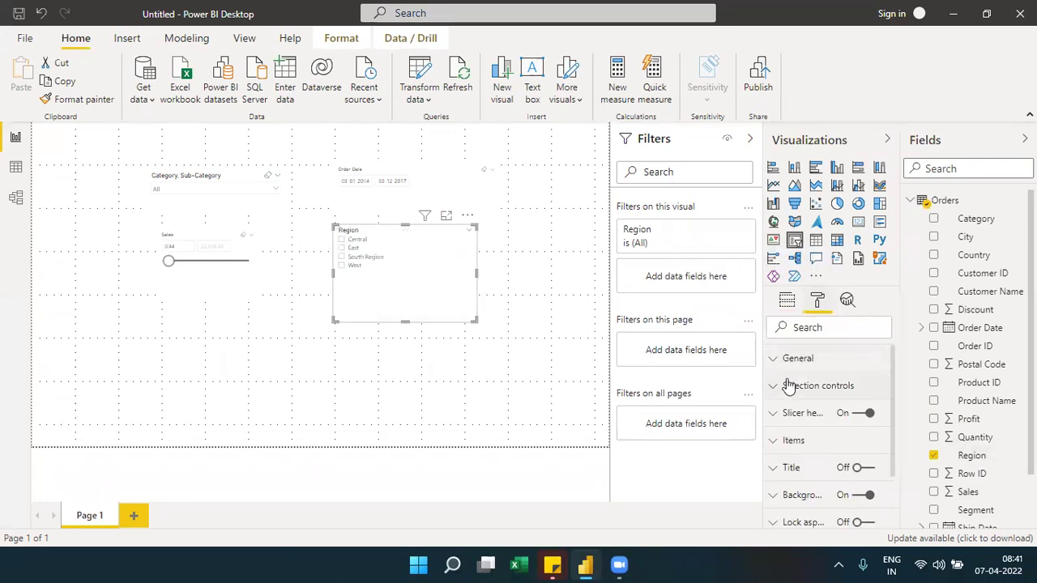
Set the Region slicer's orientation to Horizontal and resize it into one wide, short row
left_click(809, 362)
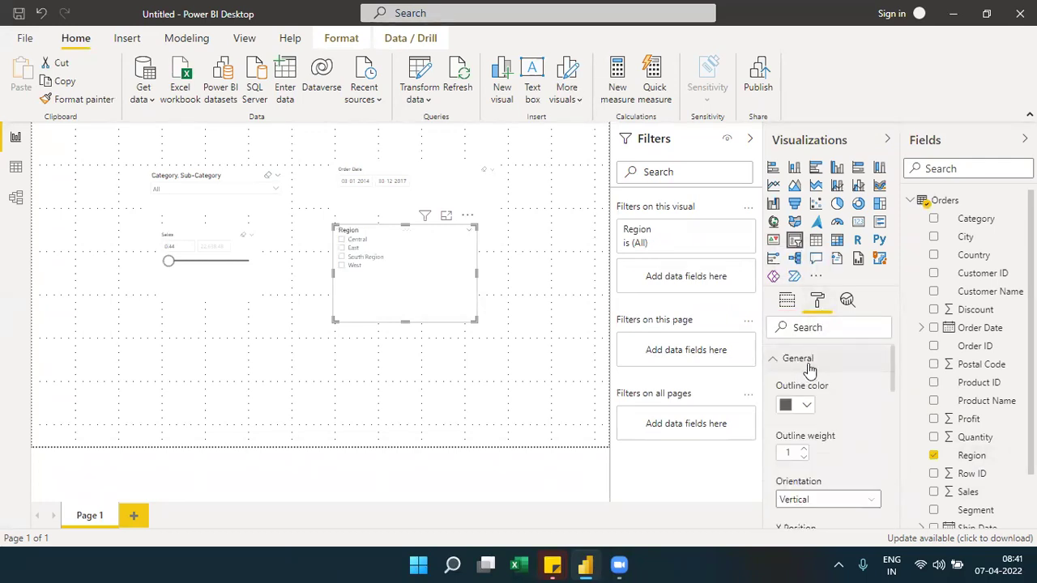
left_click(832, 500)
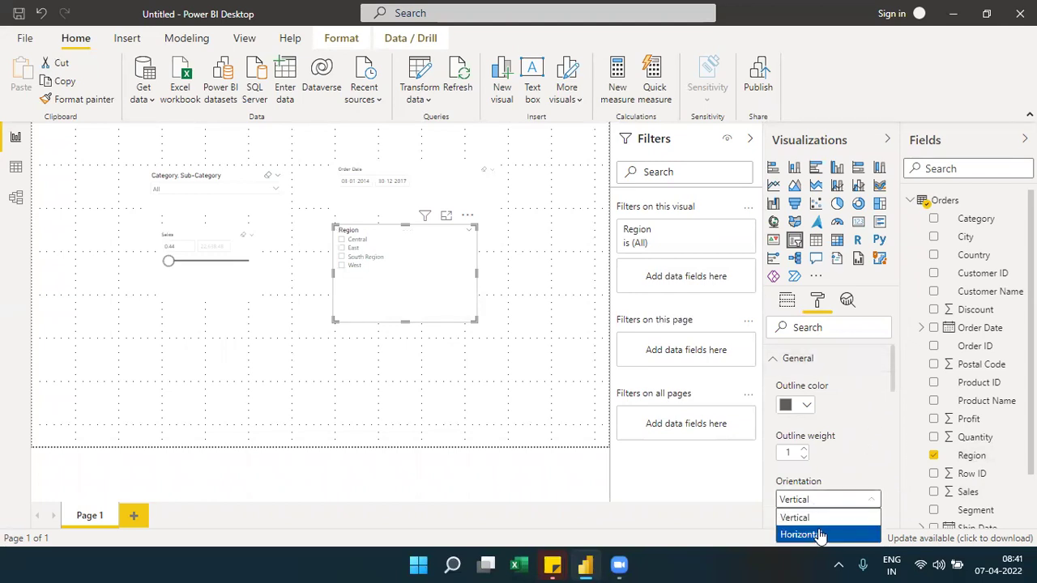
left_click(820, 536)
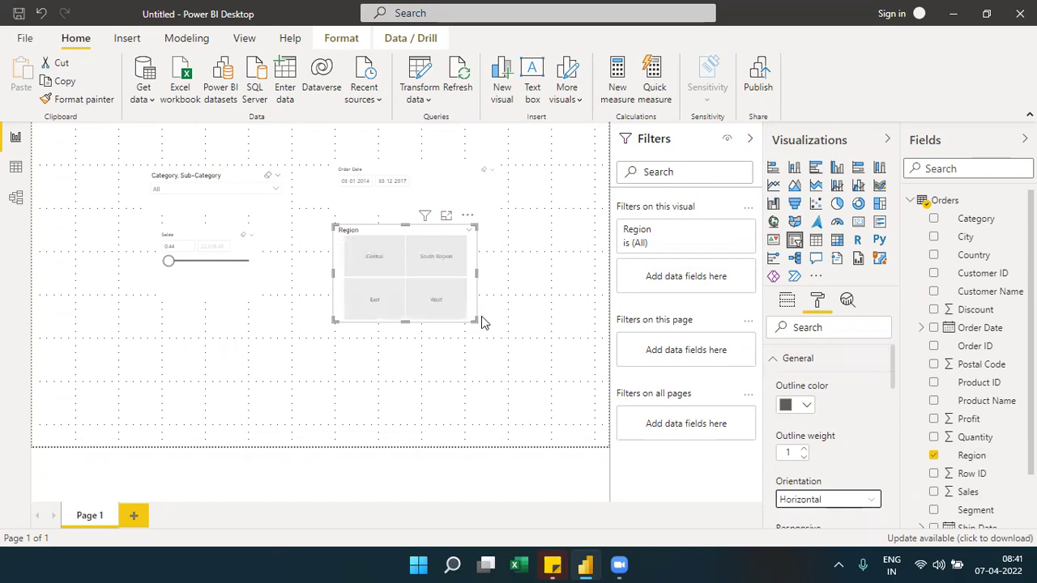
left_click_drag(481, 322, 582, 270)
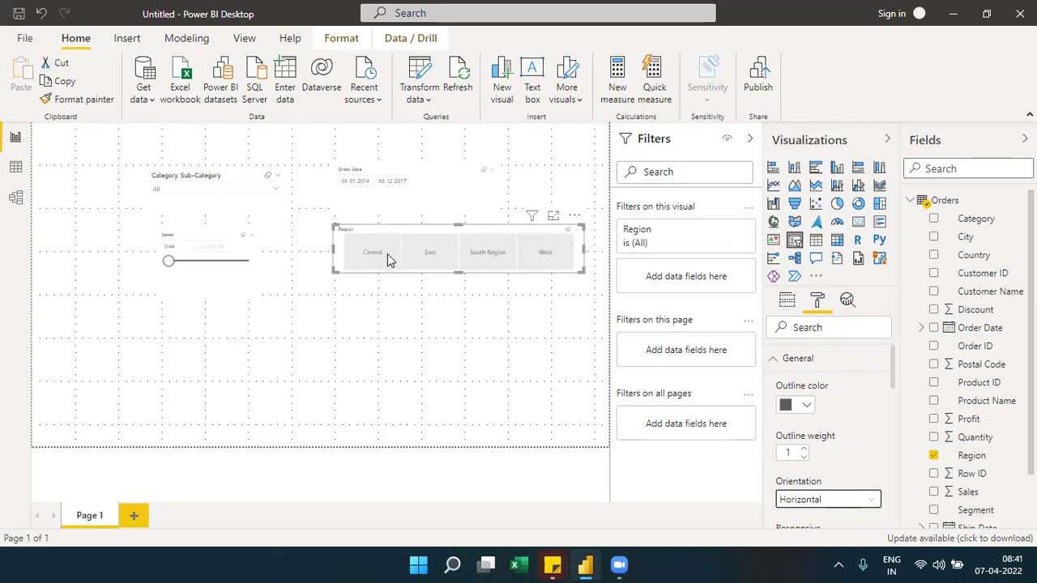
Filter by each Region tile in turn (West, South Region, East, Central), ending on West
left_click(543, 264)
left_click(488, 261)
left_click(429, 253)
left_click(367, 257)
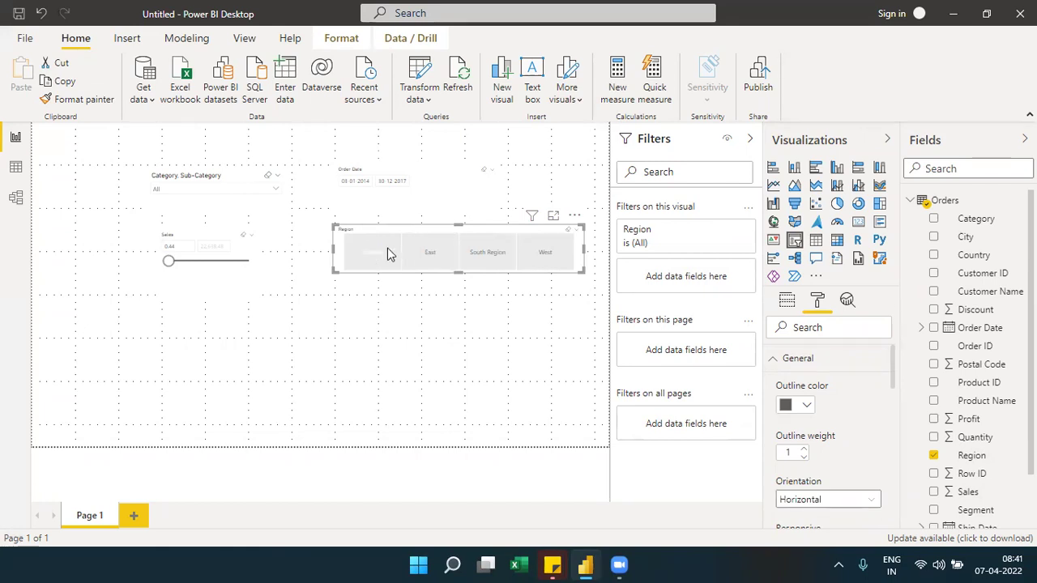
left_click(427, 255)
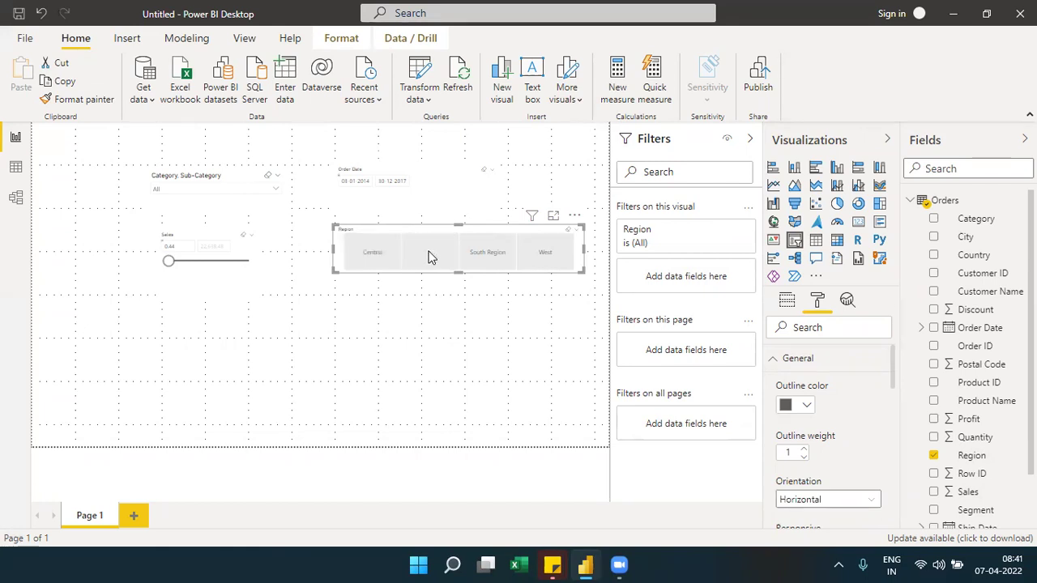
left_click(489, 261)
left_click(563, 264)
Switch the Region slicer's orientation to Vertical, then back to Horizontal
left_click(840, 503)
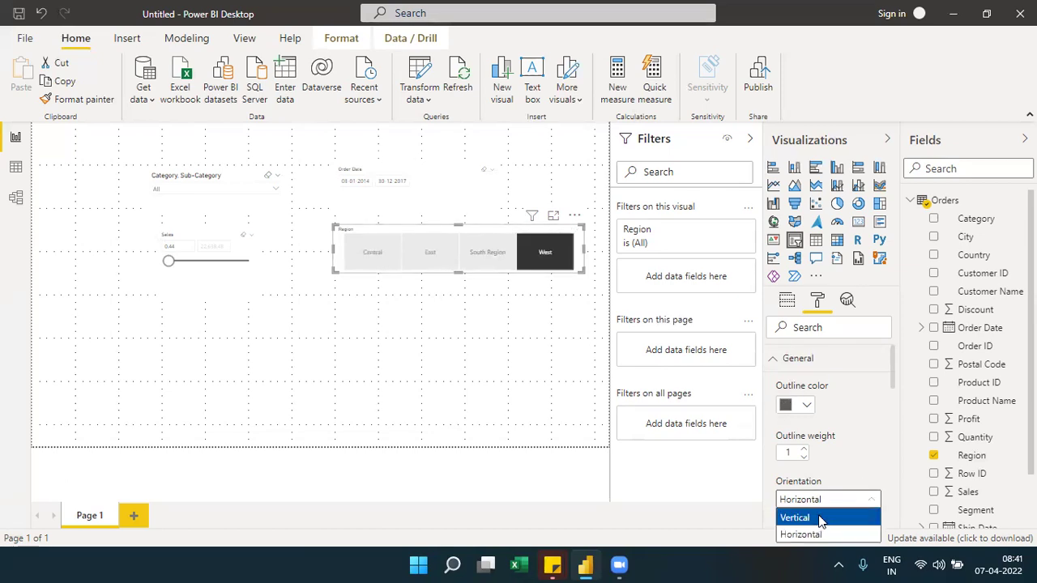
left_click(822, 520)
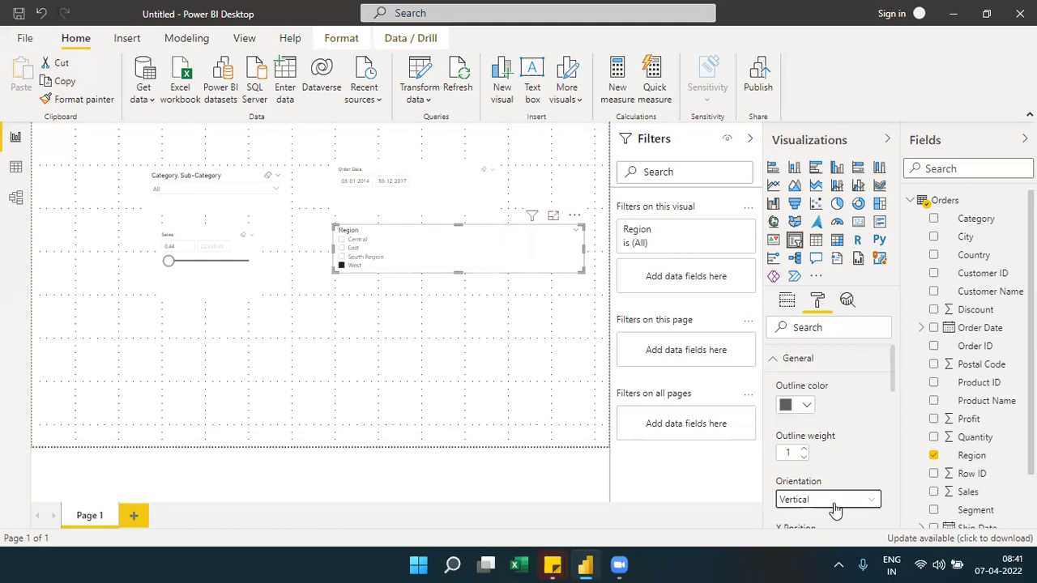
left_click(835, 504)
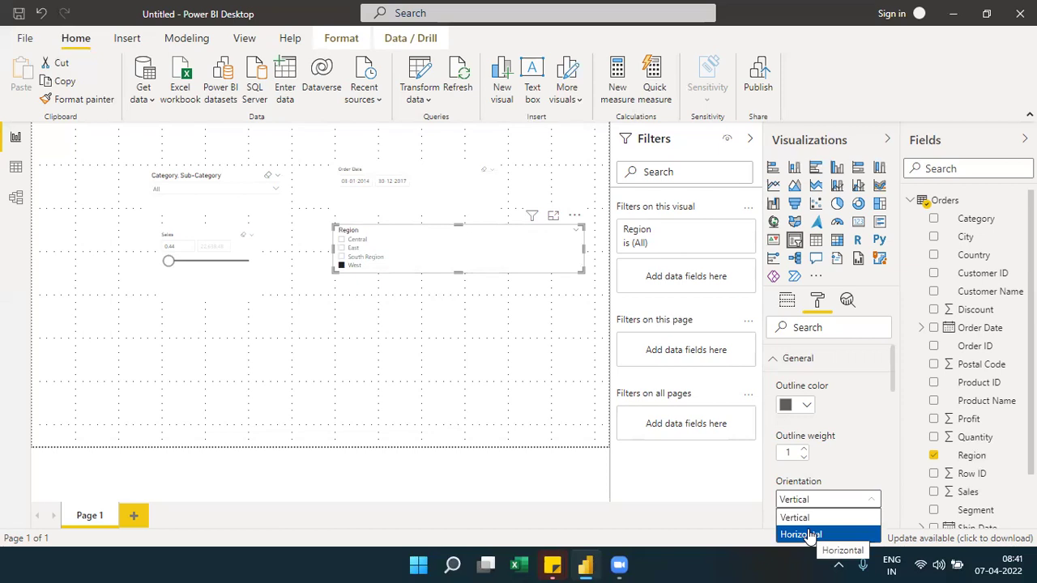
left_click(810, 535)
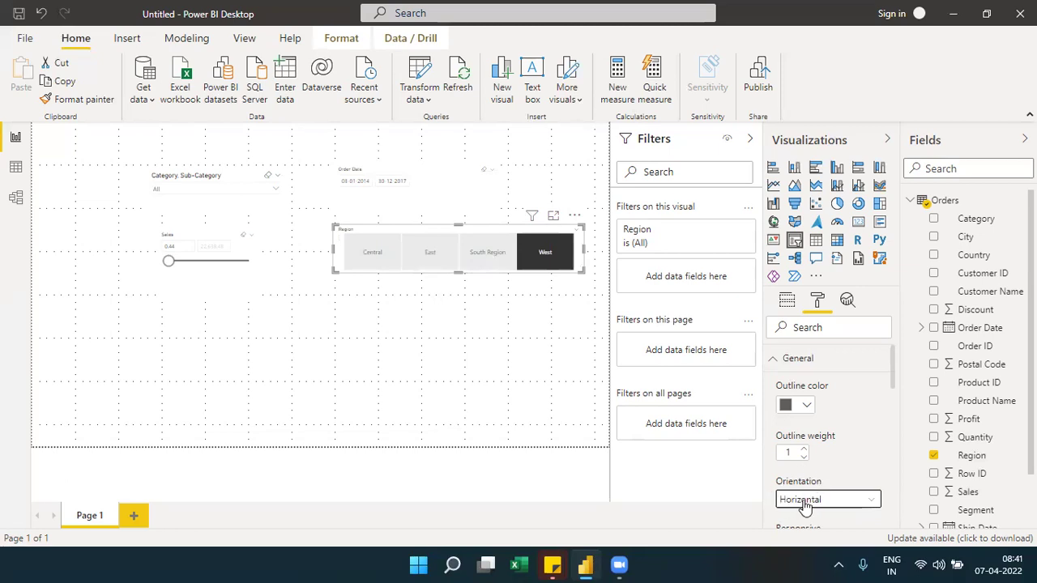
left_click(804, 505)
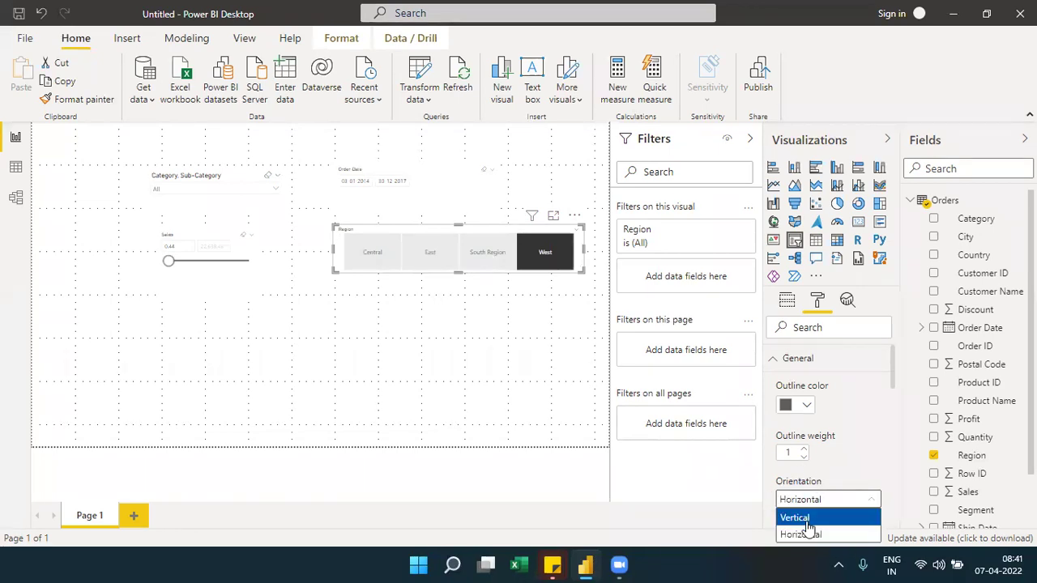
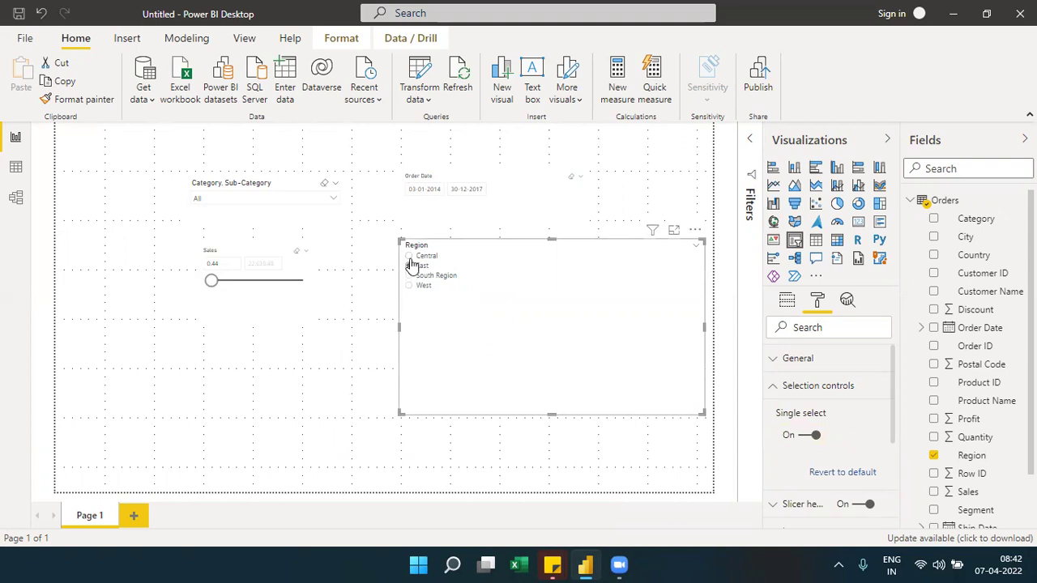
Show the Region slicer in focus view, try East, South Region and West, then settle on Central
left_click(410, 257)
left_click(674, 231)
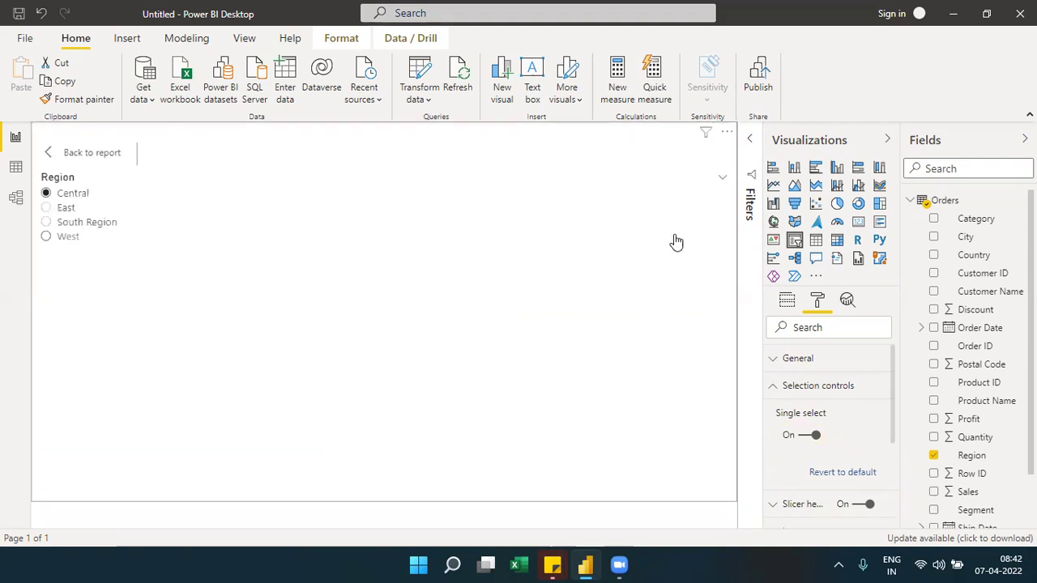
left_click(47, 208)
left_click(46, 222)
left_click(46, 236)
left_click(46, 235)
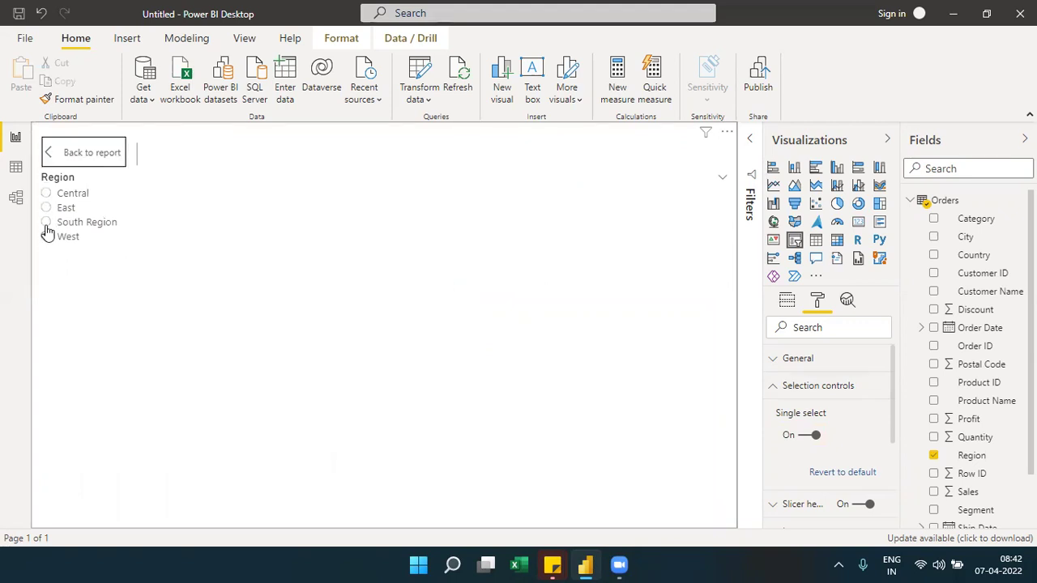
left_click(47, 209)
left_click(54, 195)
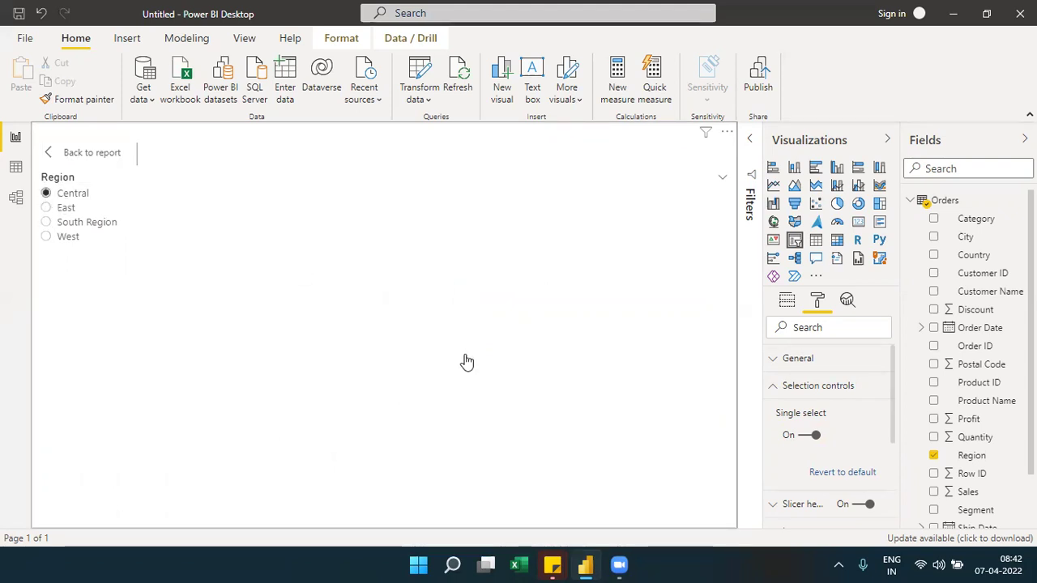
Turn off Single select and Multi-select with CTRL so regions tick with plain clicks
left_click(800, 436)
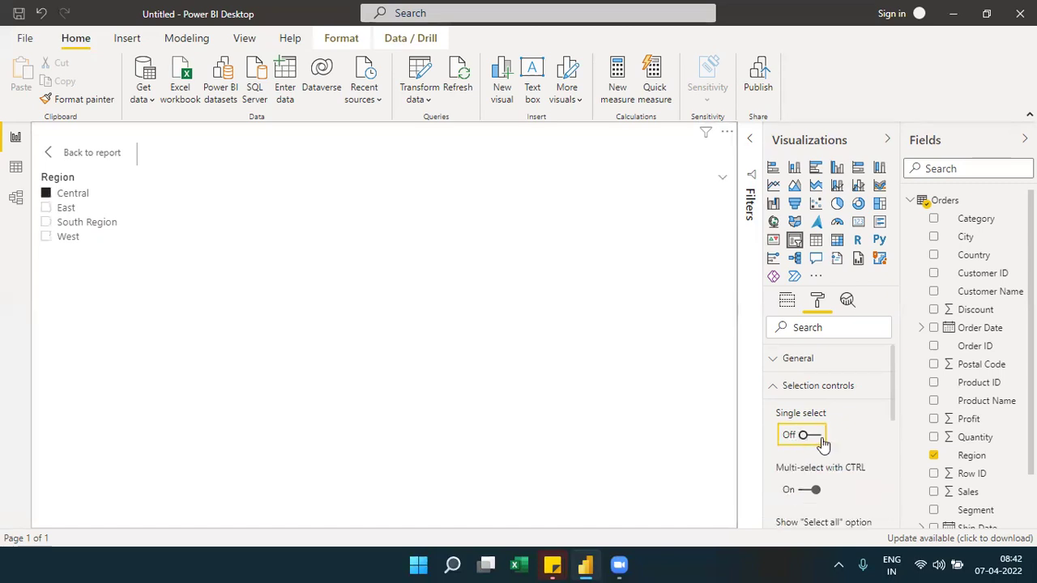
mouse_move(892, 403)
left_mouse_down()
mouse_move(893, 439)
mouse_move(890, 410)
left_mouse_up()
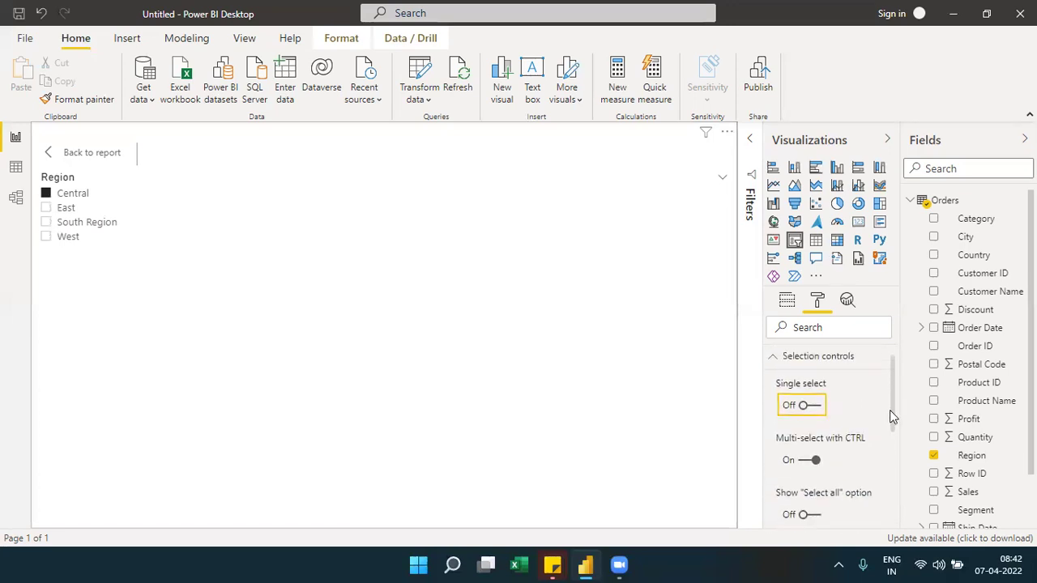
left_click(66, 210, "ctrl")
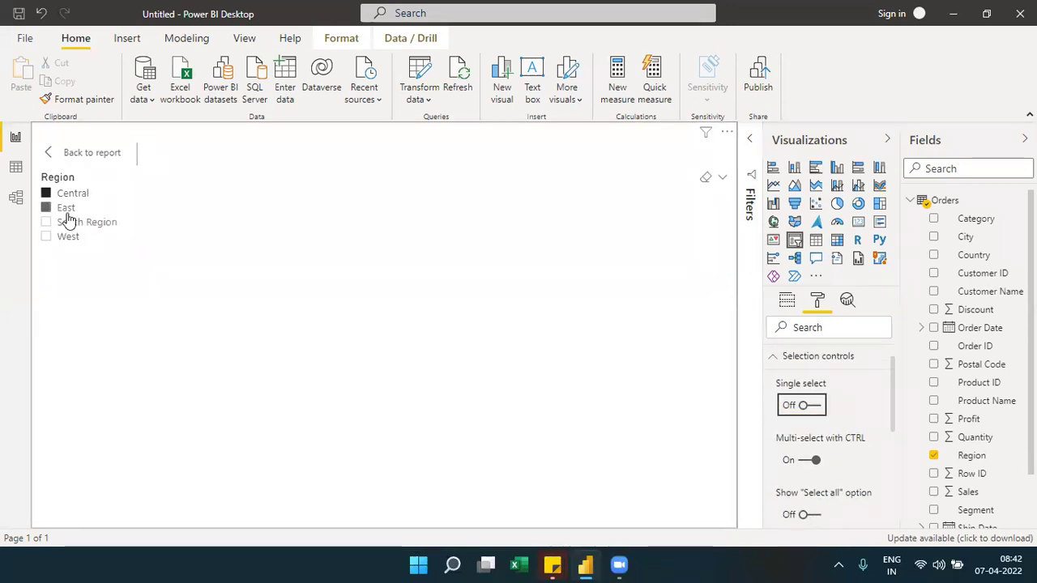
left_click(797, 462)
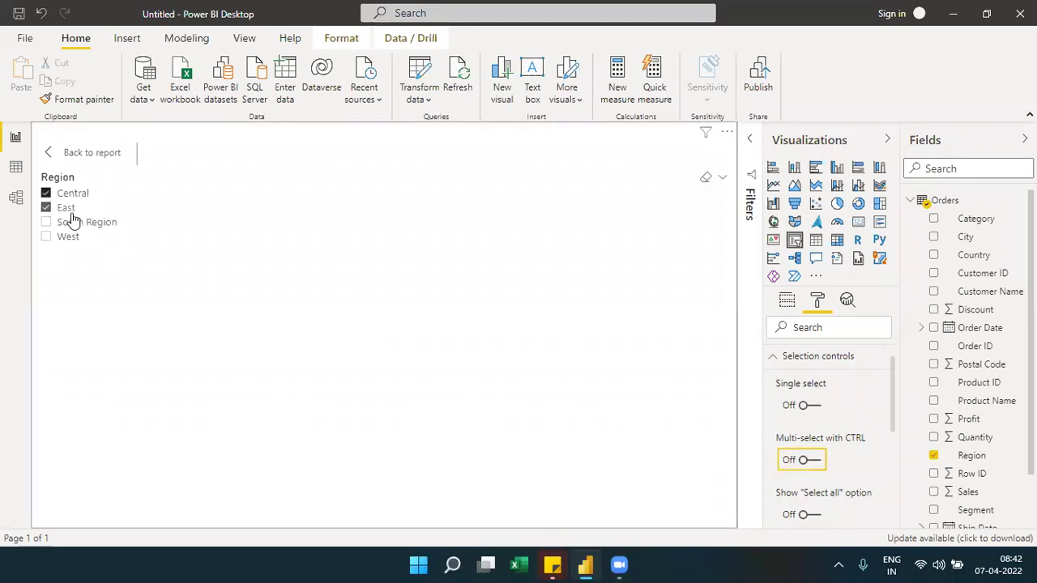
left_click(47, 224)
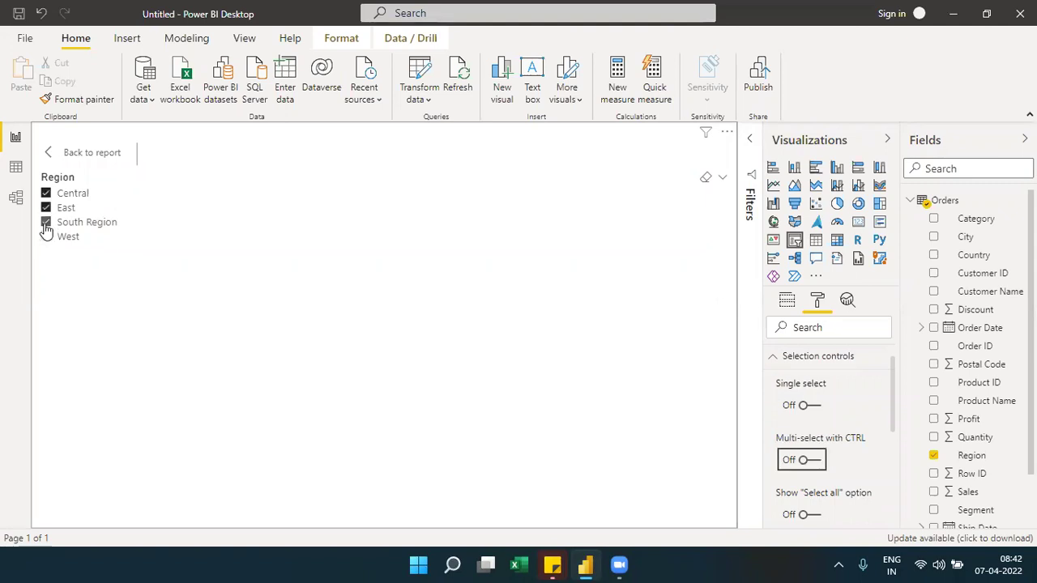
left_click(46, 209)
left_click(47, 207)
left_click(818, 461)
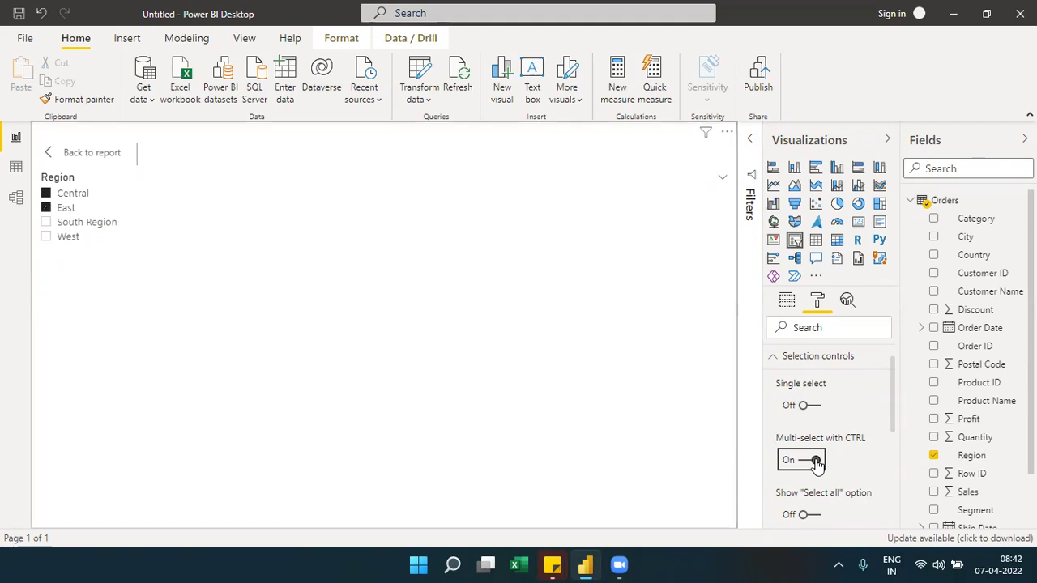
left_click(810, 462)
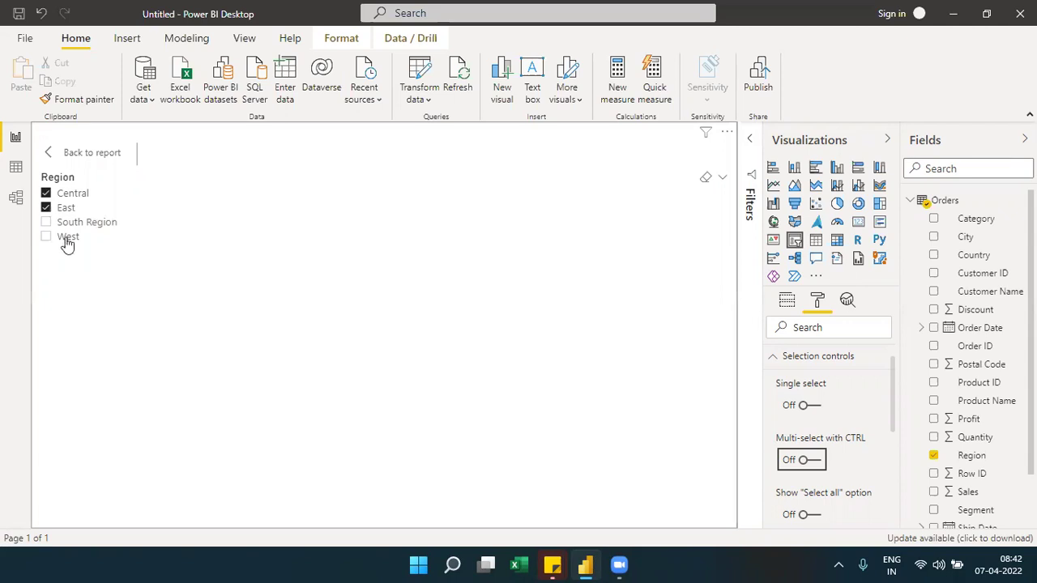
Test ticking South Region and West, then untick every region to clear the filter
left_click(46, 223)
left_click(47, 238)
left_click(46, 238)
left_click(46, 223)
left_click(46, 208)
left_click(46, 196)
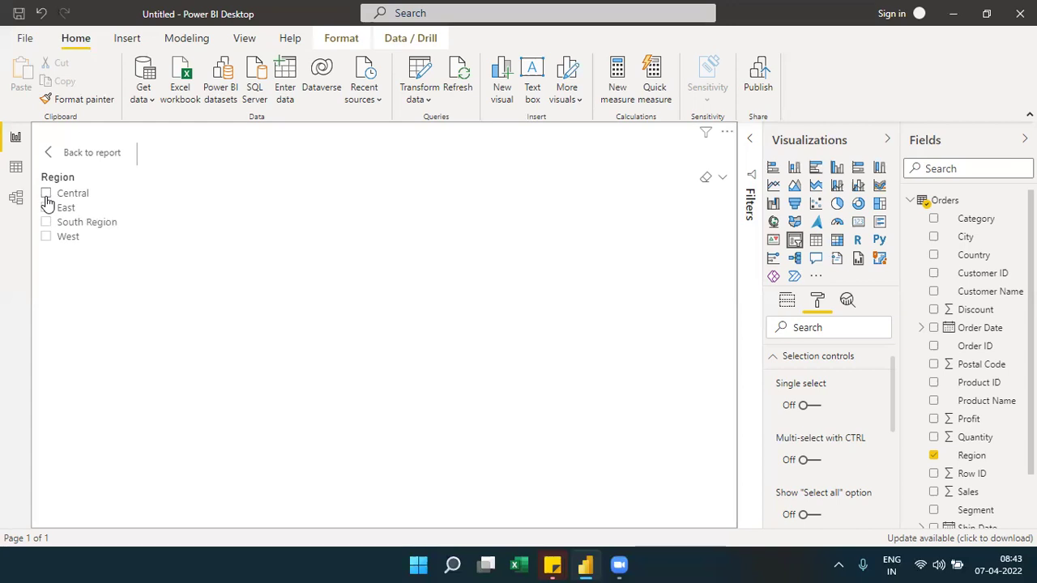
Enable Show 'Select all', test it by unticking each region, reselect all, and go back to the report
left_click(810, 515)
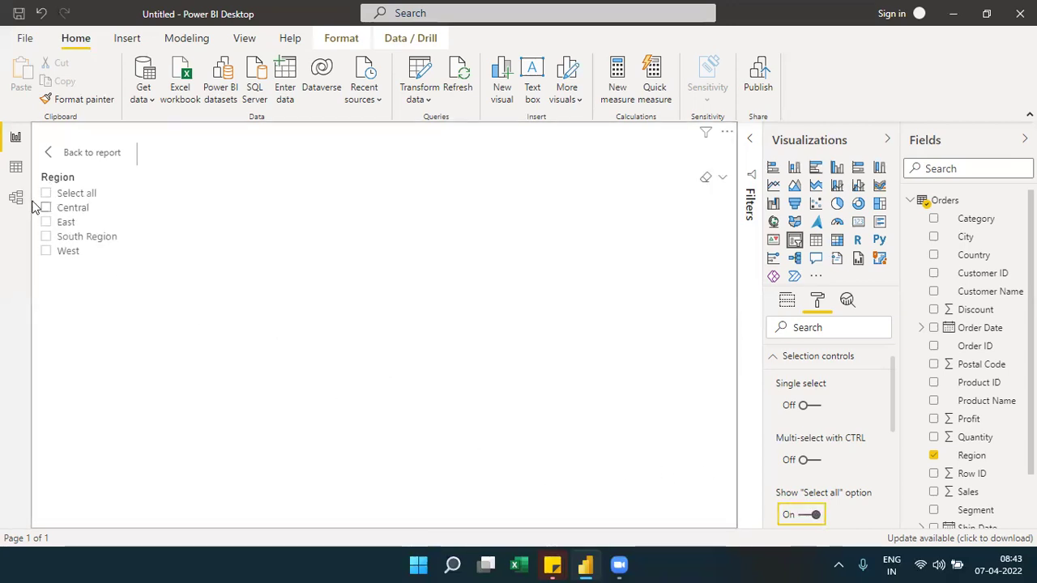
left_click(46, 193)
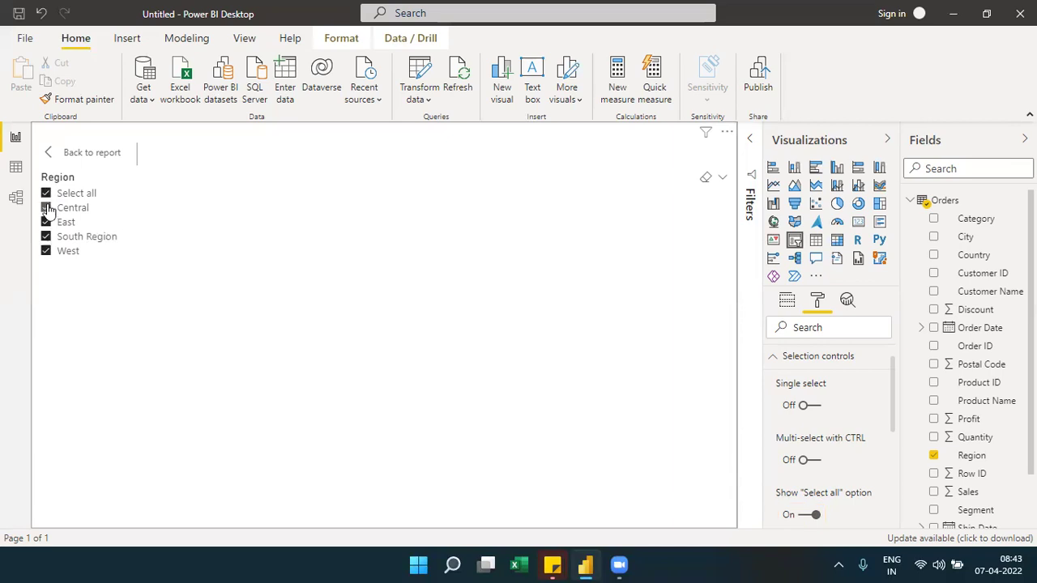
left_click(47, 208)
left_click(46, 226)
left_click(46, 236)
left_click(46, 252)
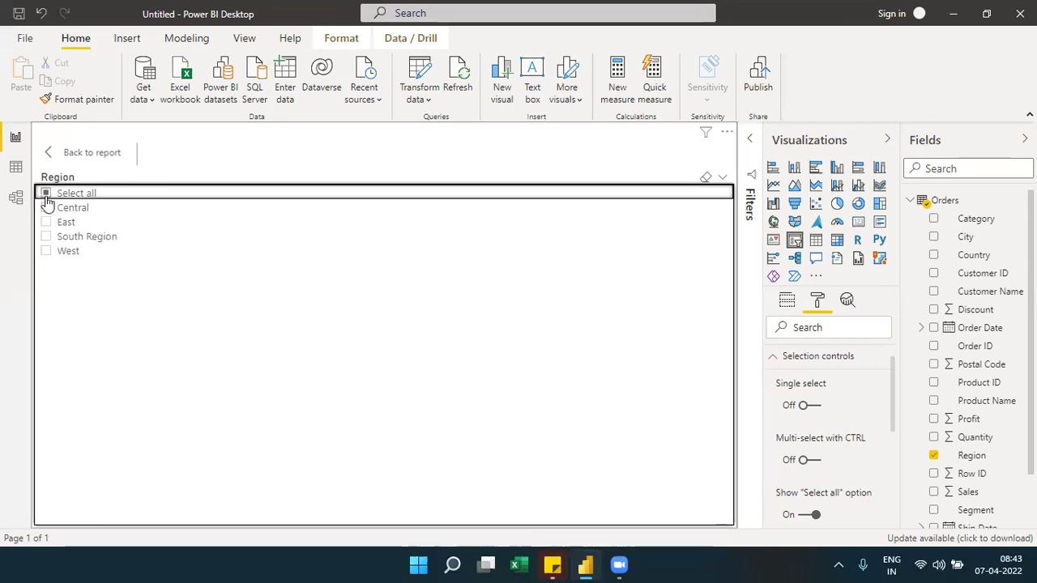
left_click(45, 195)
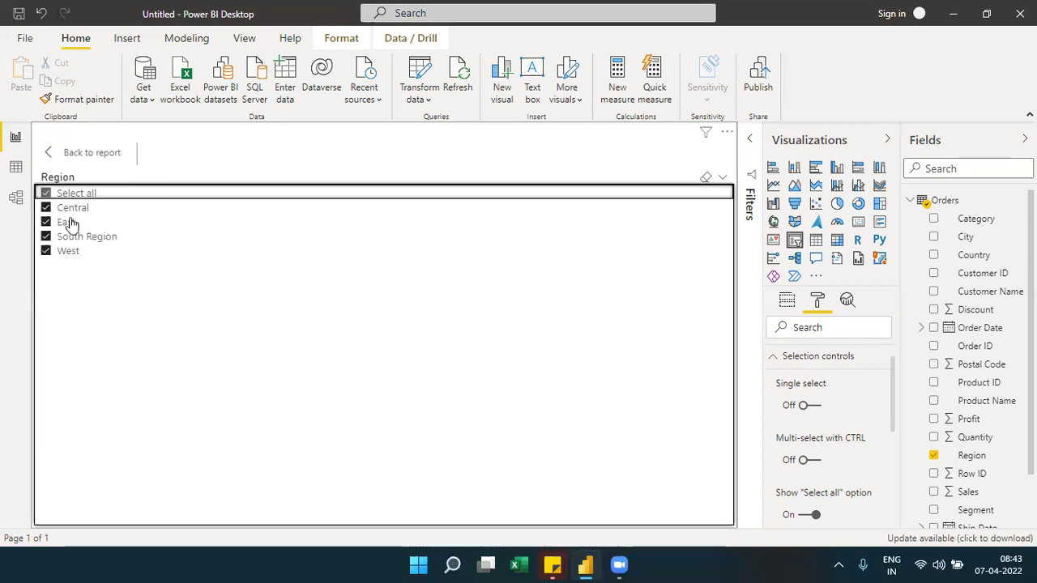
left_click(65, 162)
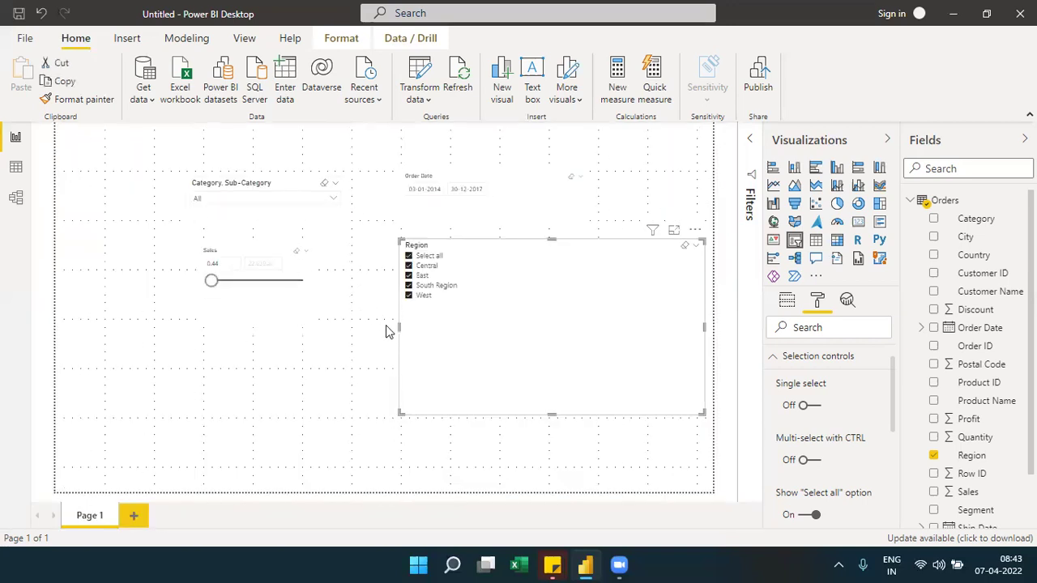
Resize the Region slicer and set its Items text size to 13 pt so West fits
left_click_drag(402, 412, 411, 314)
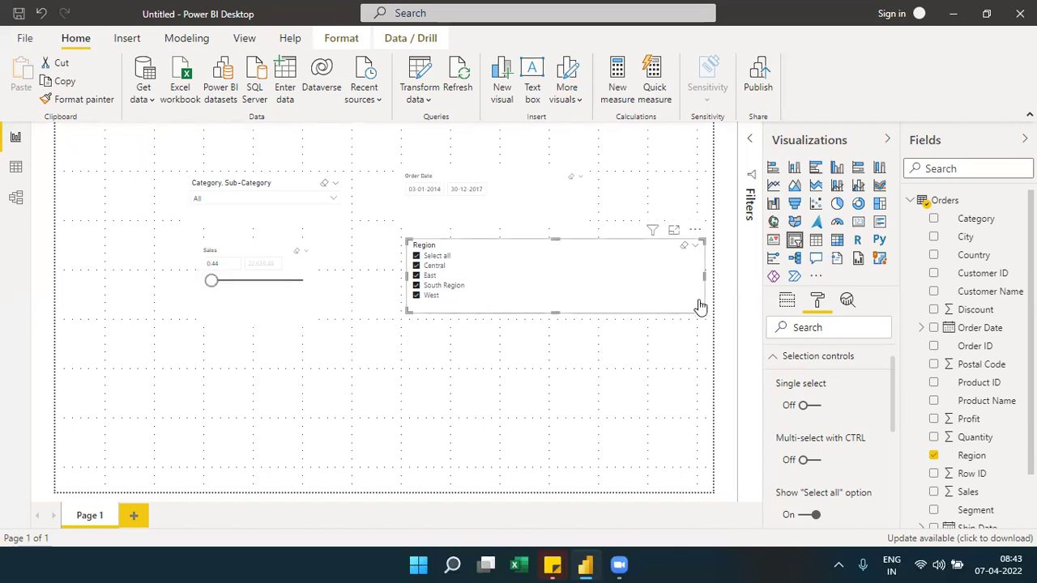
left_click_drag(706, 276, 501, 272)
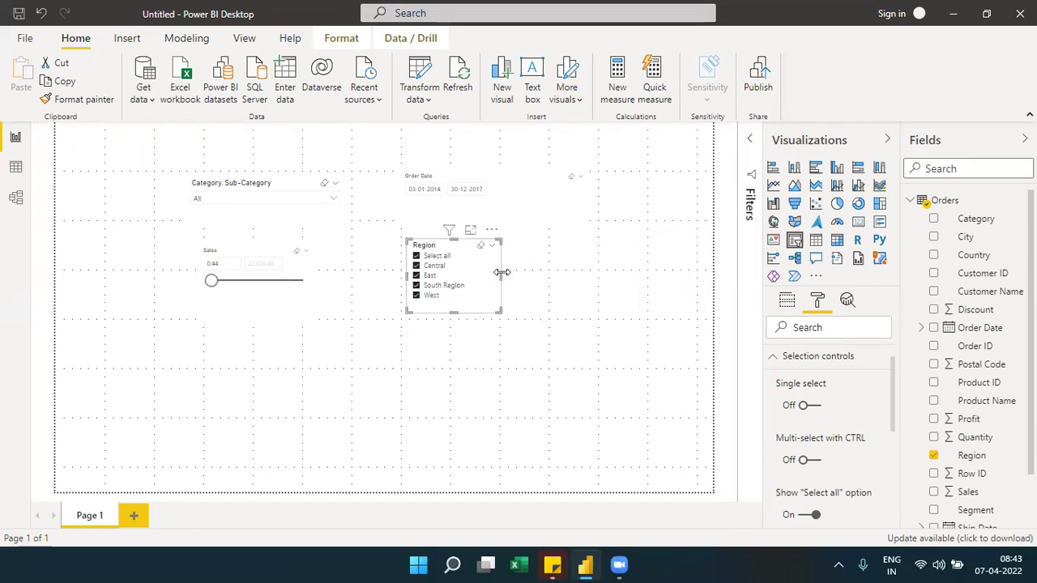
left_click(771, 356)
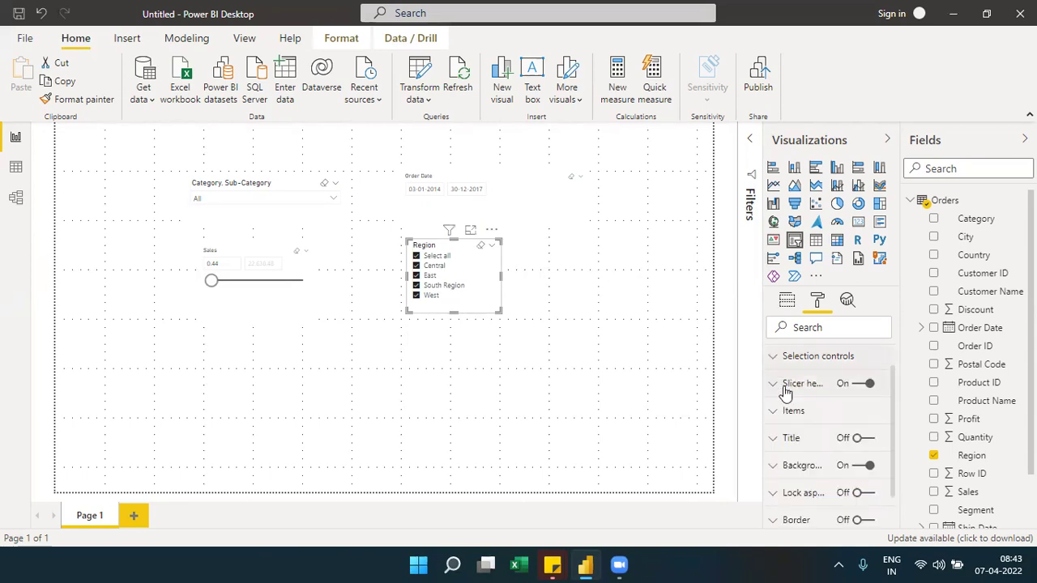
left_click(791, 413)
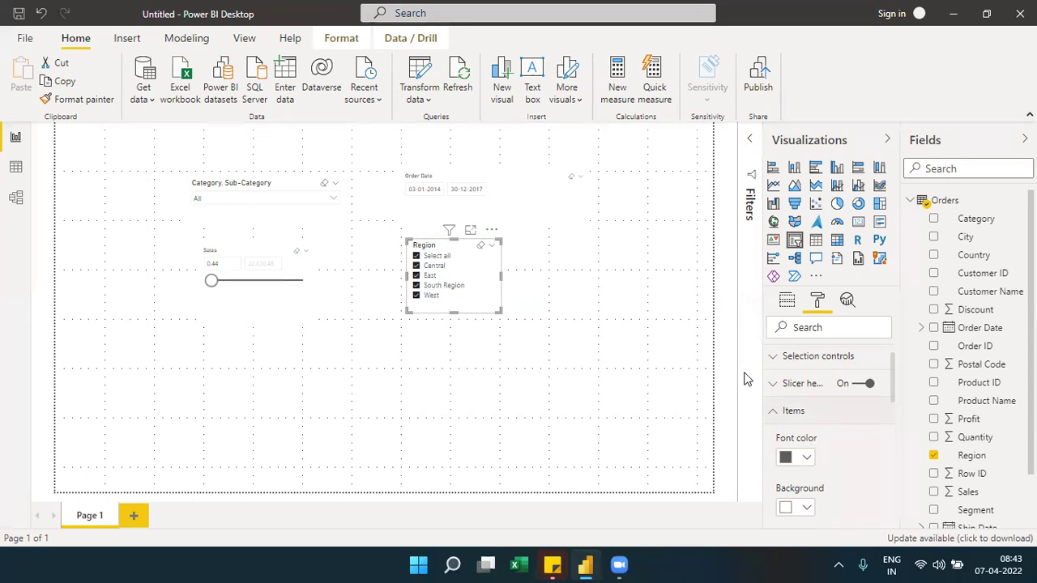
left_click_drag(894, 392, 896, 432)
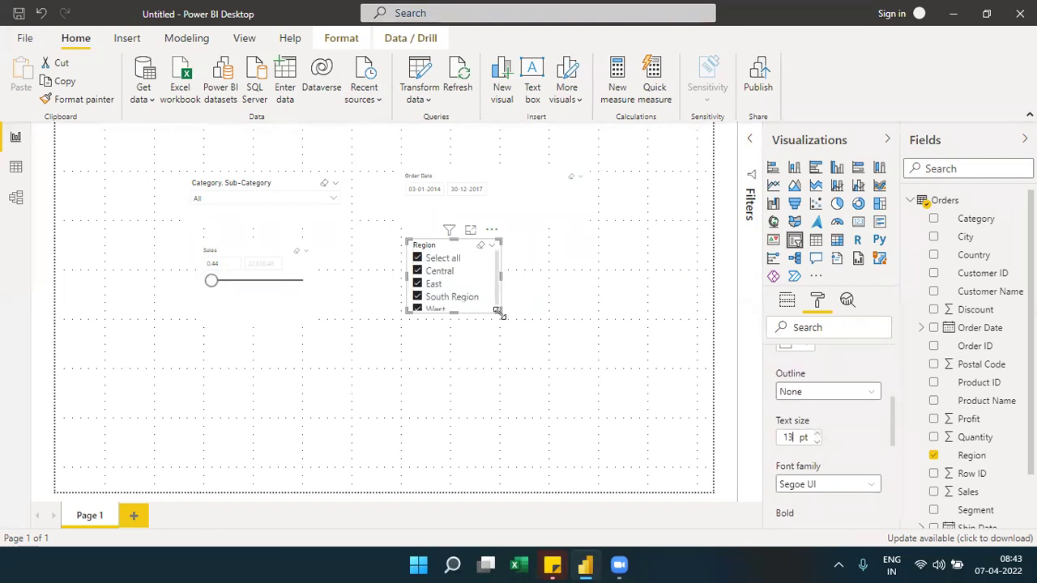
left_click_drag(498, 312, 503, 324)
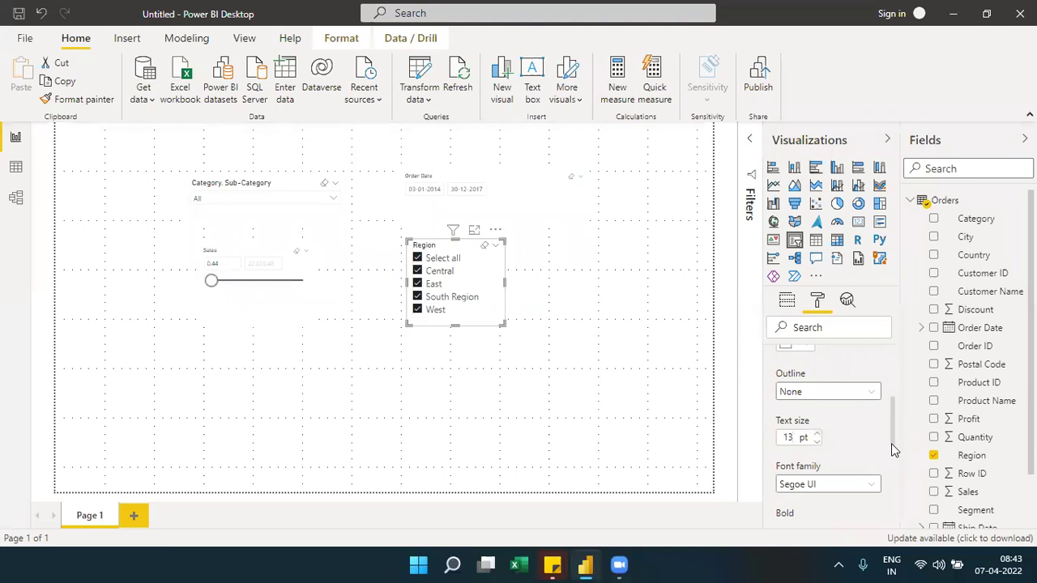
Switch on Border and Shadow for the Region slicer
left_click_drag(891, 432, 898, 503)
scroll(896, 507, "down", 3)
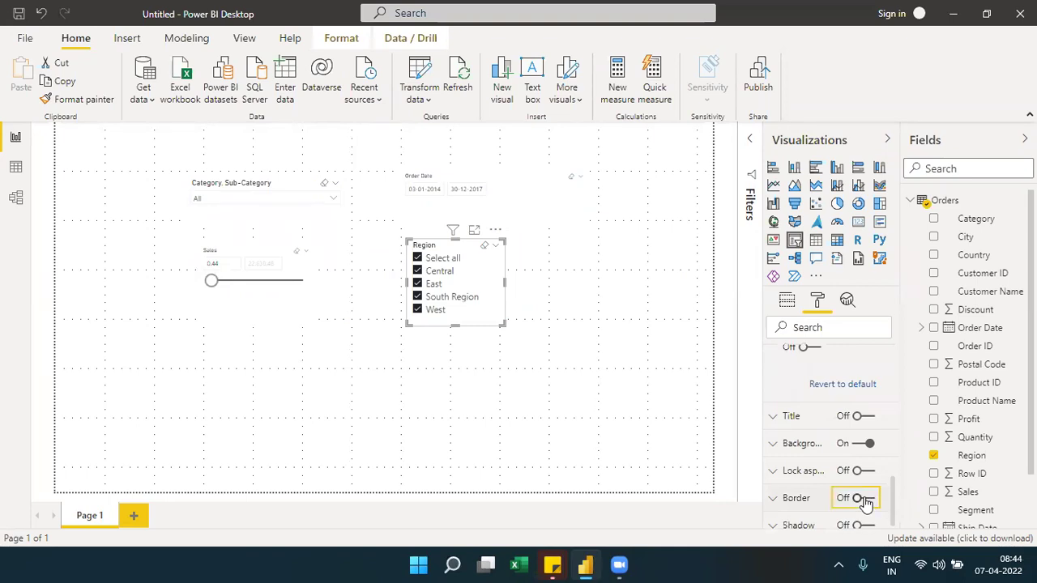
left_click(862, 498)
left_click(866, 528)
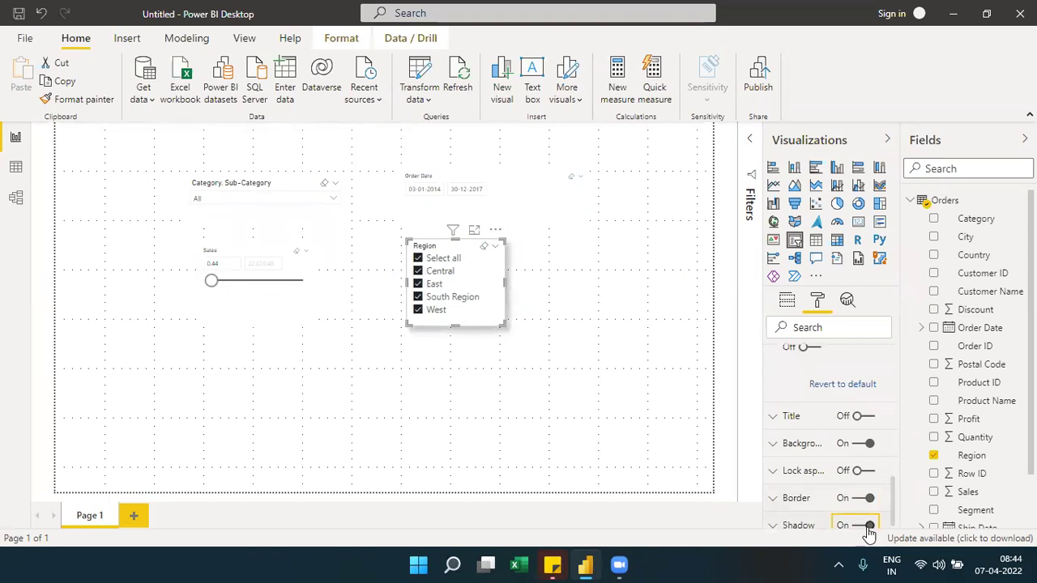
left_click(612, 386)
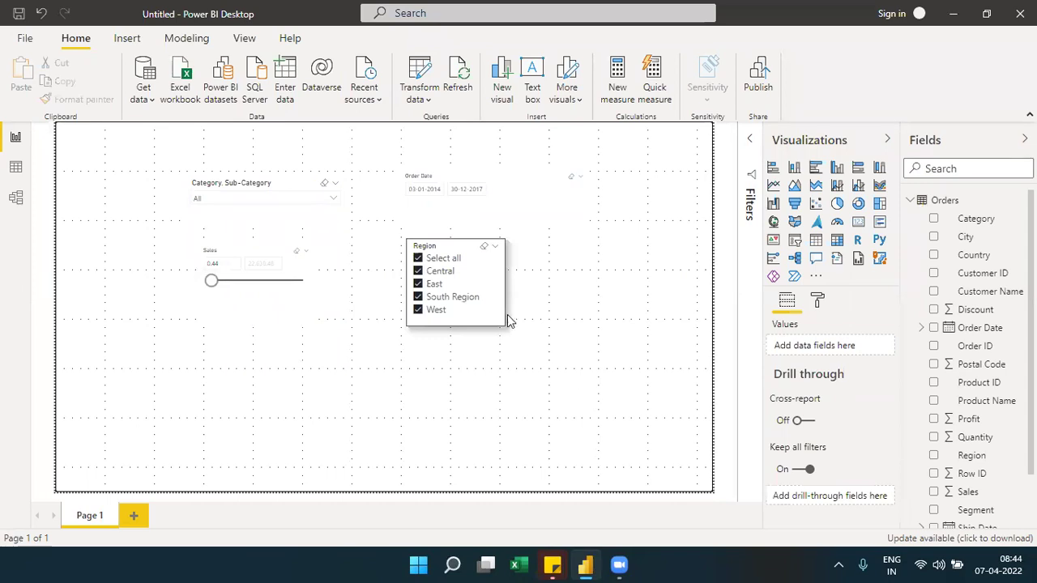
Nudge the Region slicer left and place a new empty matrix below the Sales slicer
left_click_drag(451, 251, 393, 246)
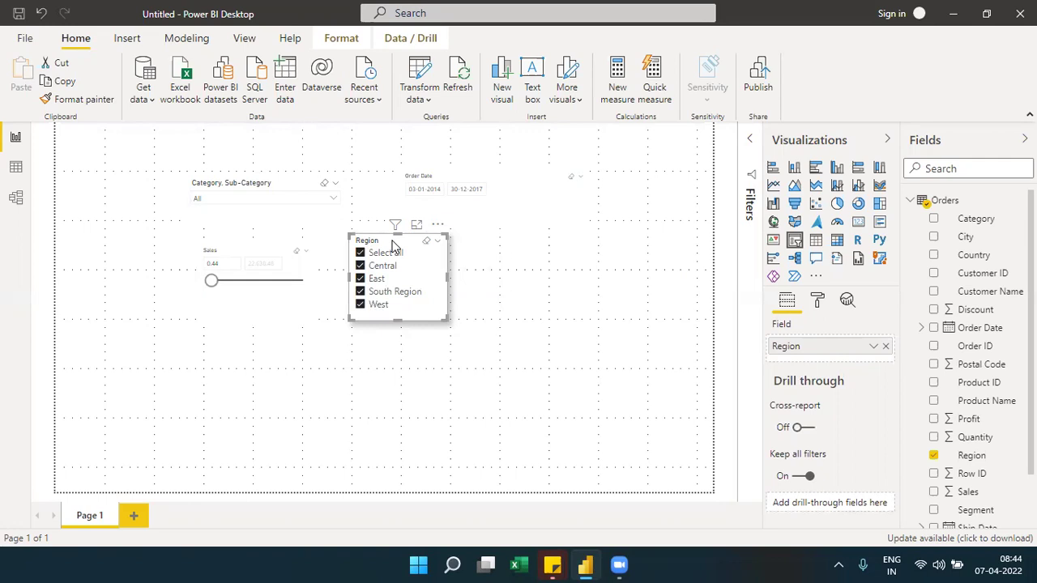
left_click(524, 276)
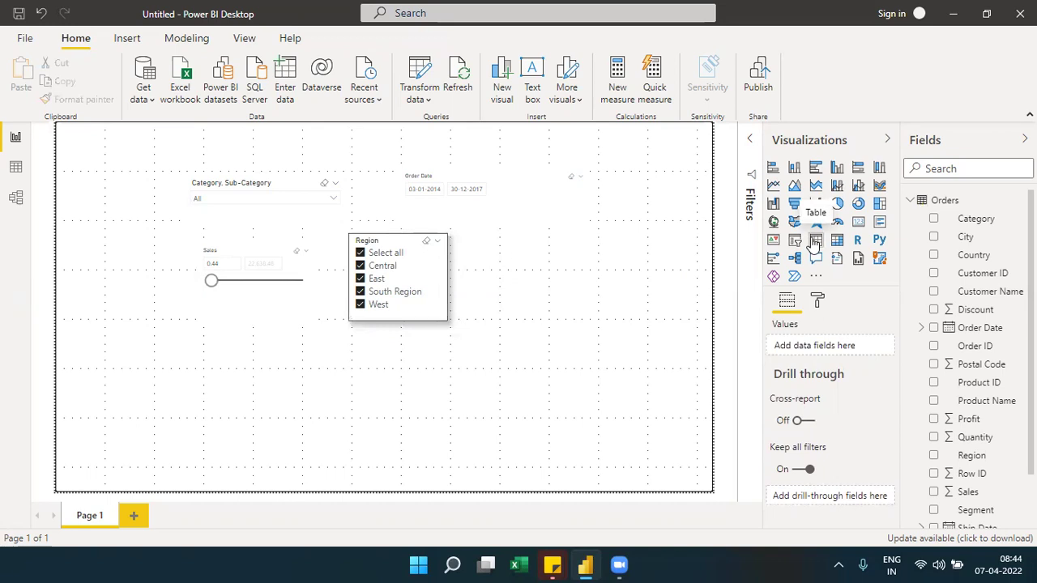
left_click(838, 241)
left_click_drag(670, 209, 324, 447)
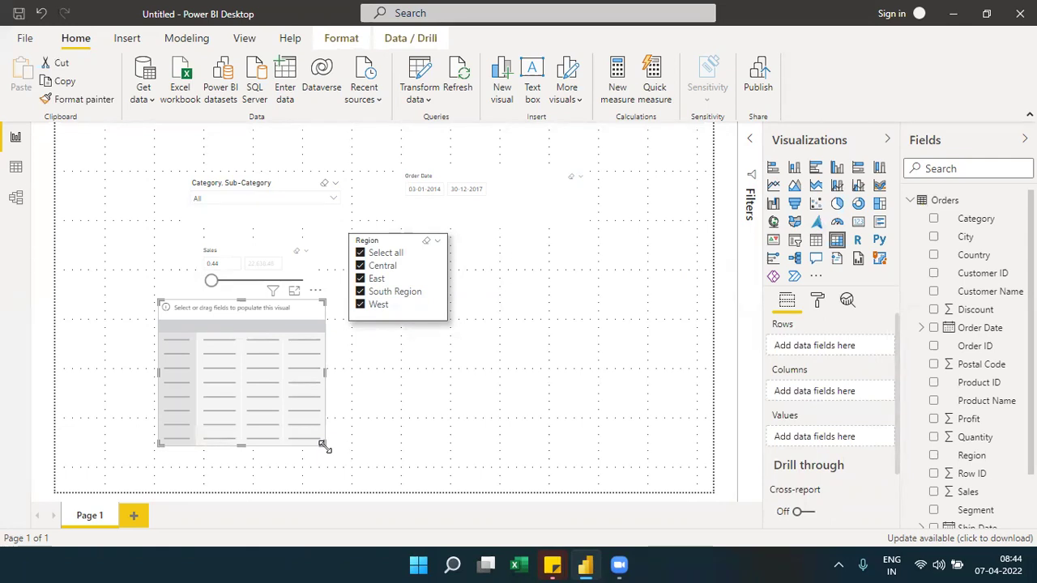
Move and enlarge the matrix so it sits right of the Region slicer
left_click_drag(324, 446, 339, 470)
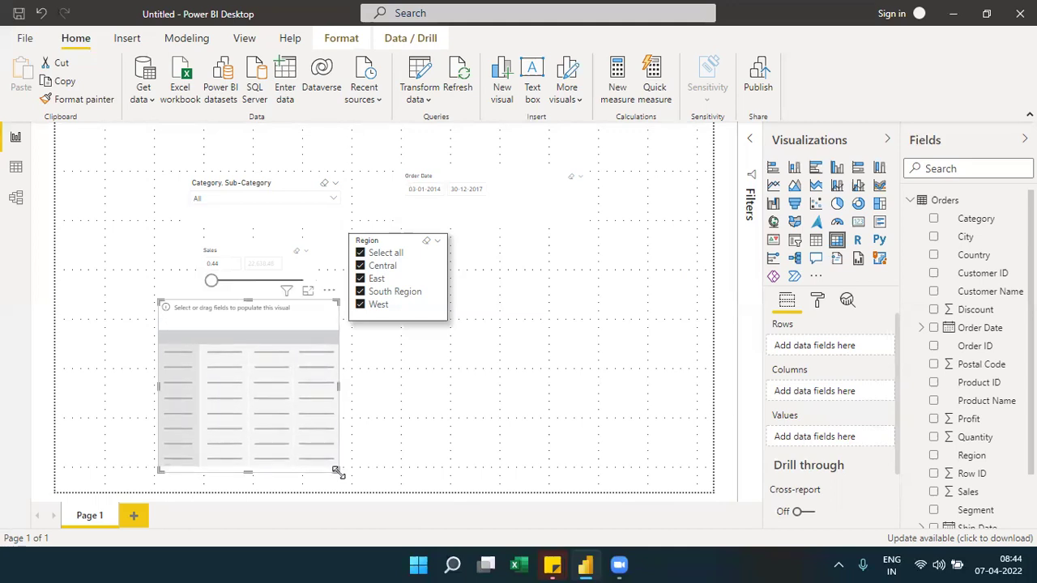
left_click_drag(276, 407, 577, 323)
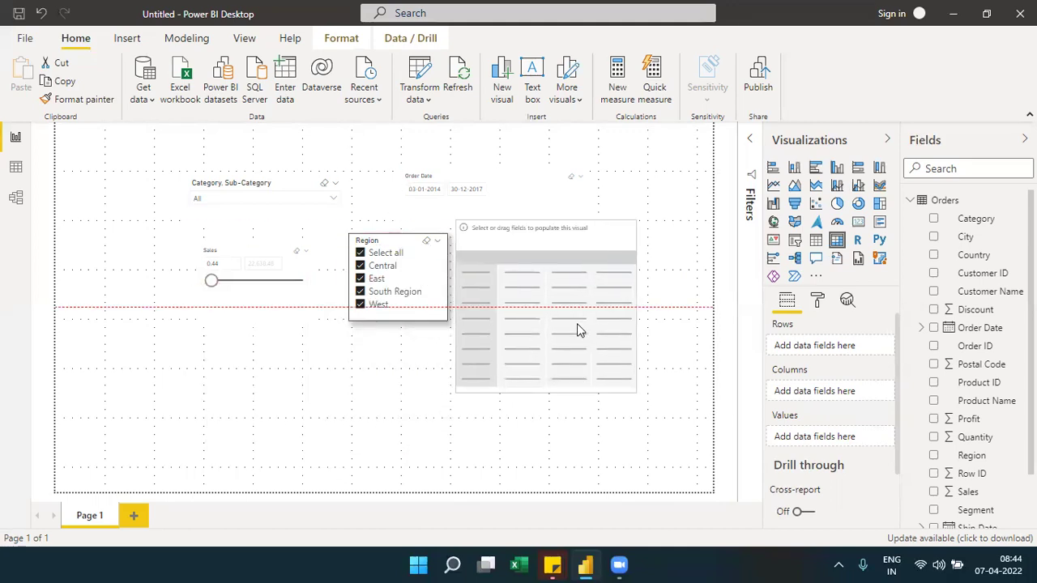
left_click_drag(636, 390, 708, 444)
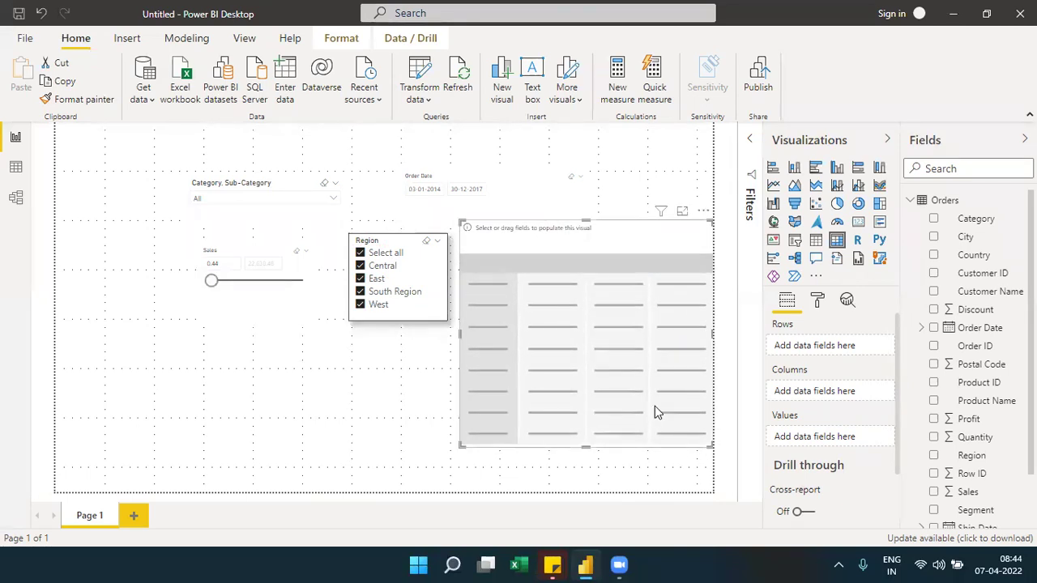
left_click_drag(655, 407, 657, 413)
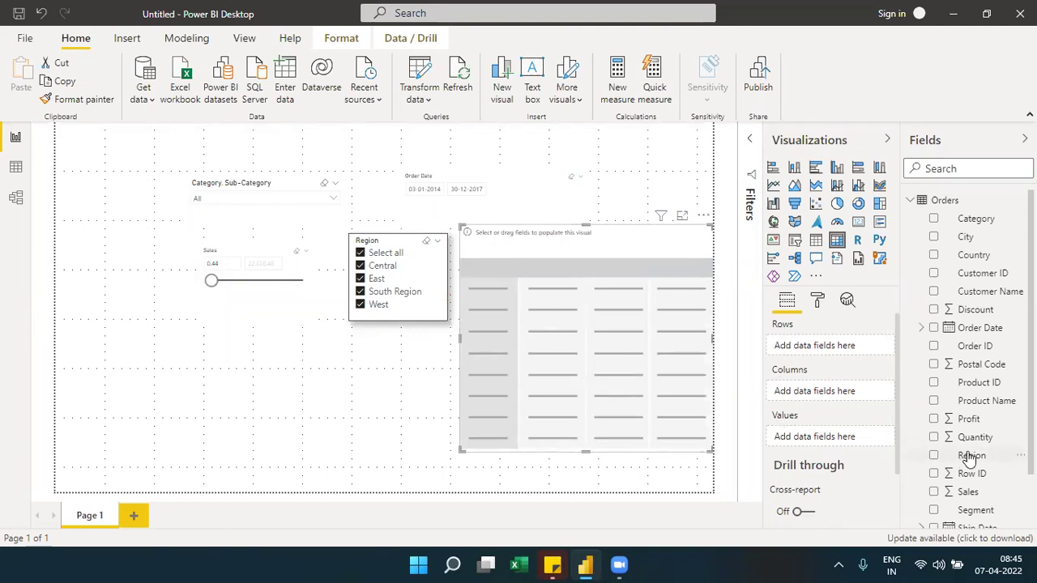
Put Region in Rows, Segment in Columns and Sales in Values of the matrix
left_click_drag(970, 458, 841, 350)
left_click_drag(972, 517, 850, 405)
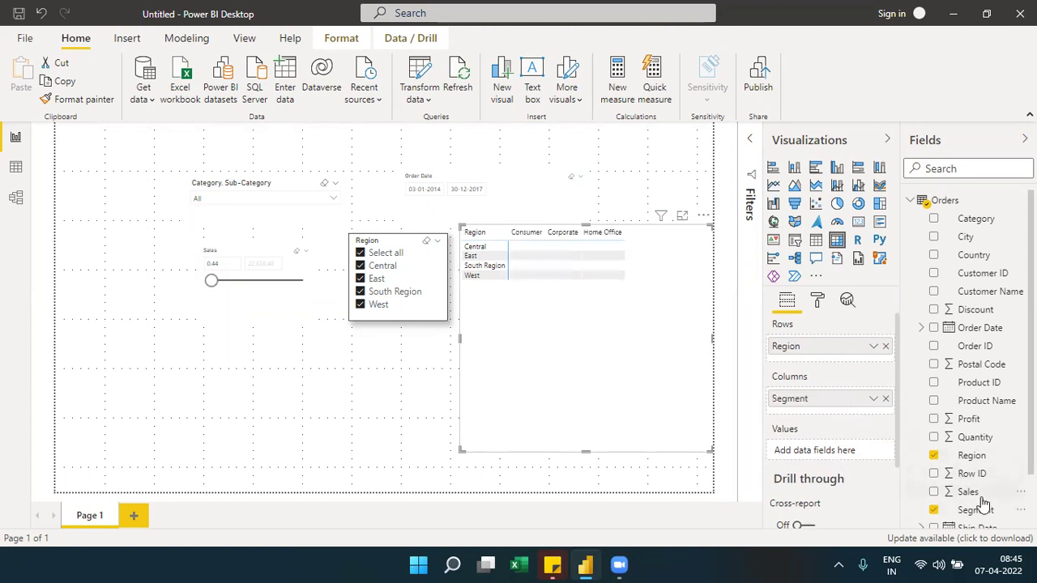
left_click_drag(978, 494, 845, 456)
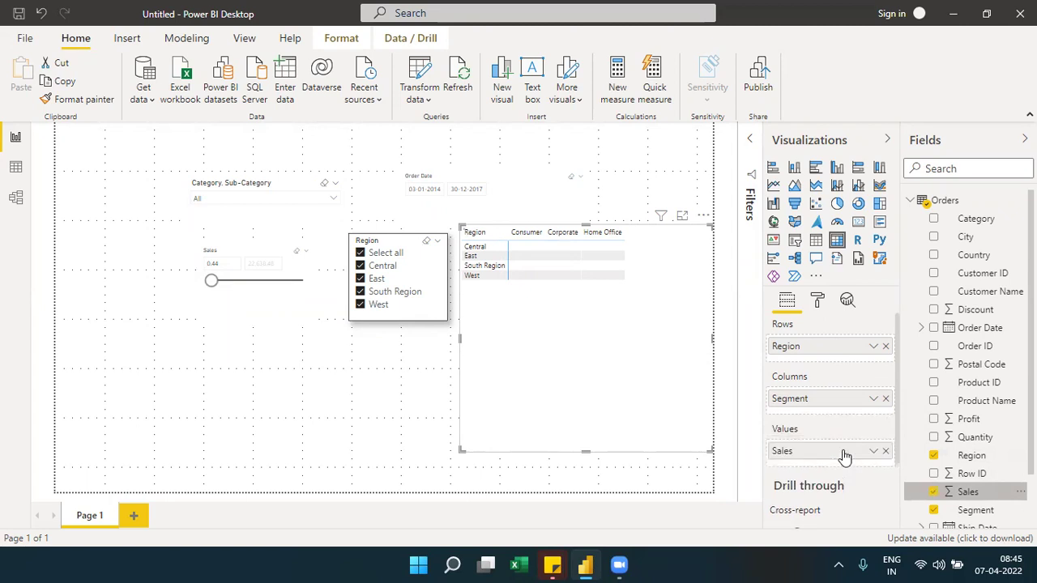
Show the matrix in focus view and add Category under Region in Rows
left_click(682, 219)
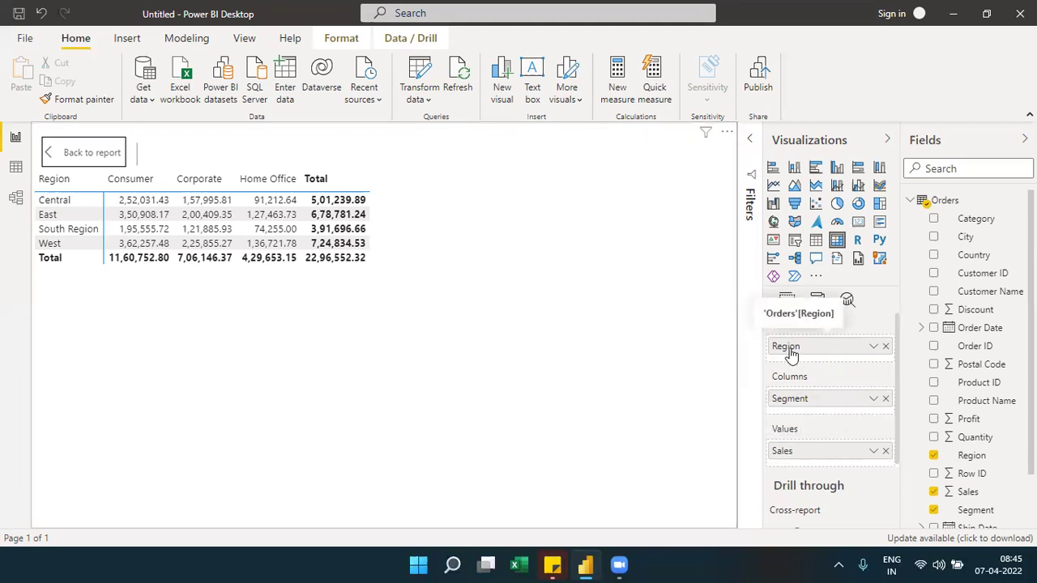
left_click_drag(976, 220, 838, 361)
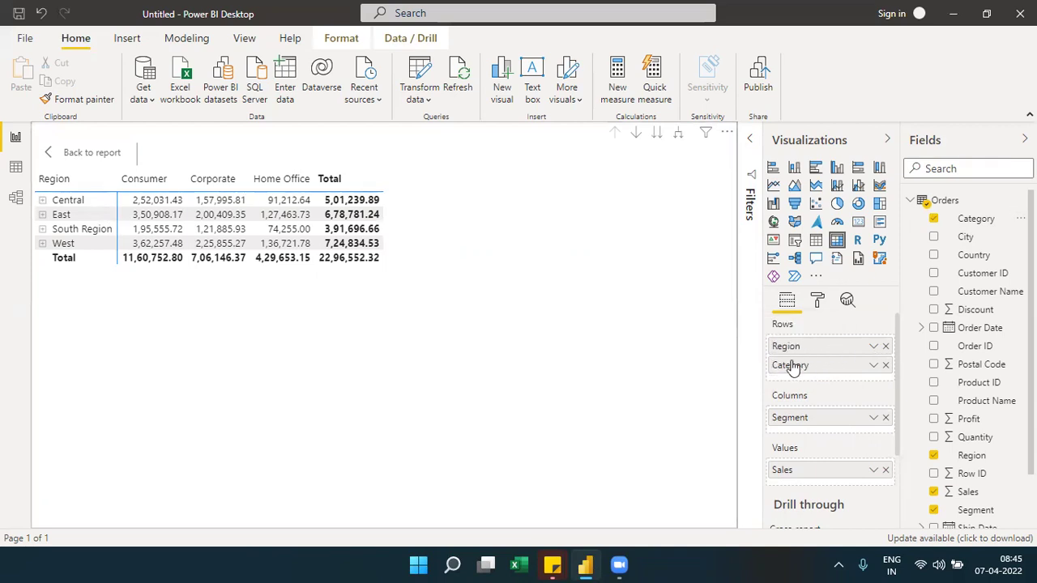
Expand Central, East, South Region and West to show their categories
left_click(43, 202)
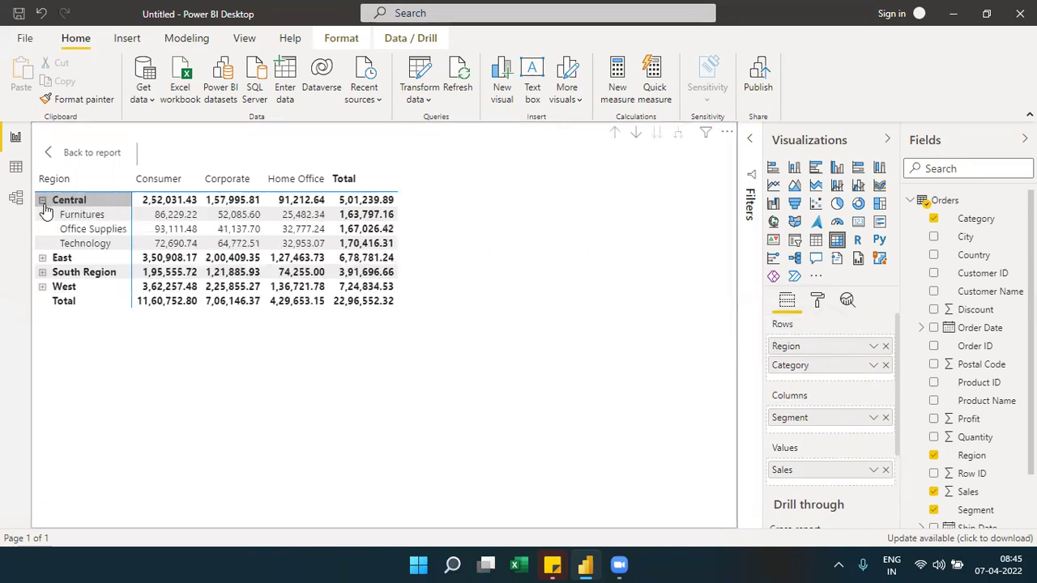
left_click(42, 258)
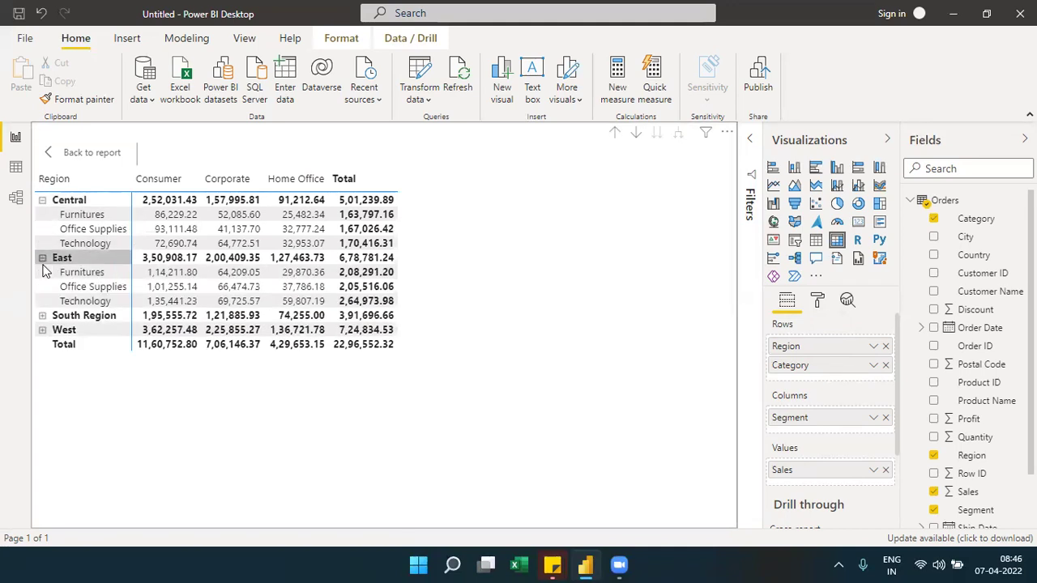
left_click(42, 316)
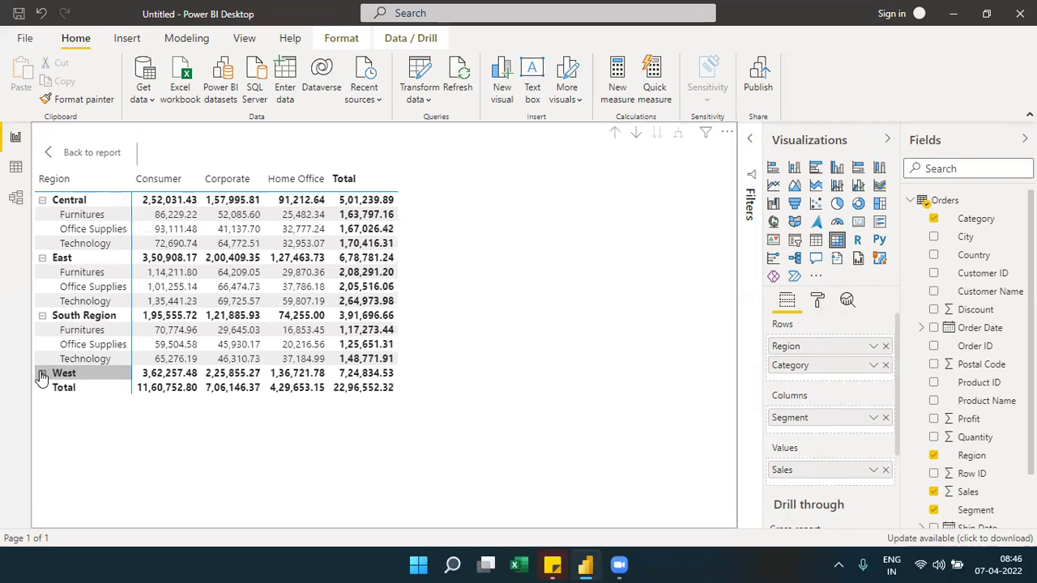
left_click(42, 374)
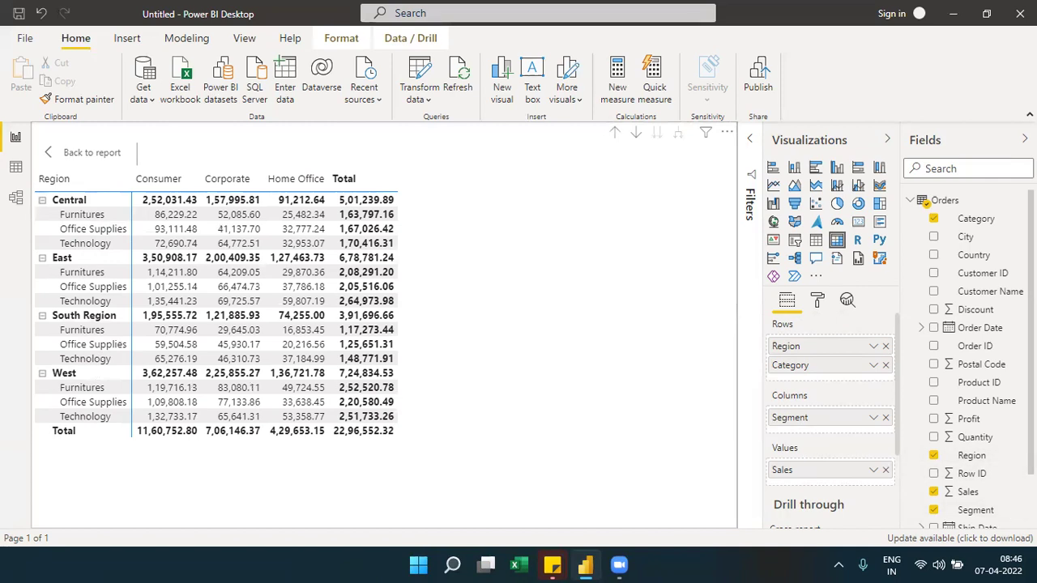
Add Ship Mode under Segment in the matrix Columns
scroll(968, 356, "down", 2)
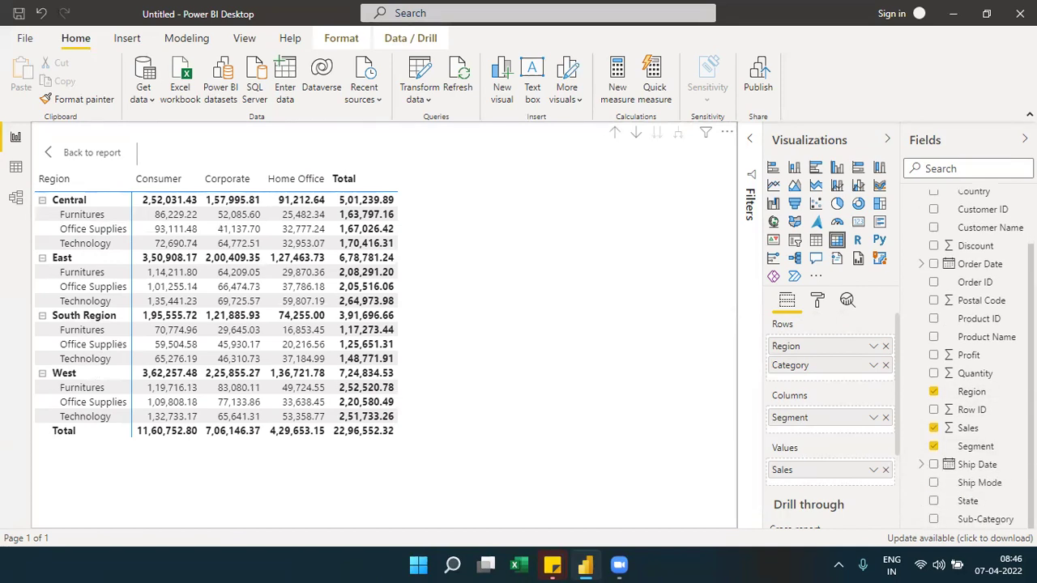
left_click_drag(996, 483, 864, 426)
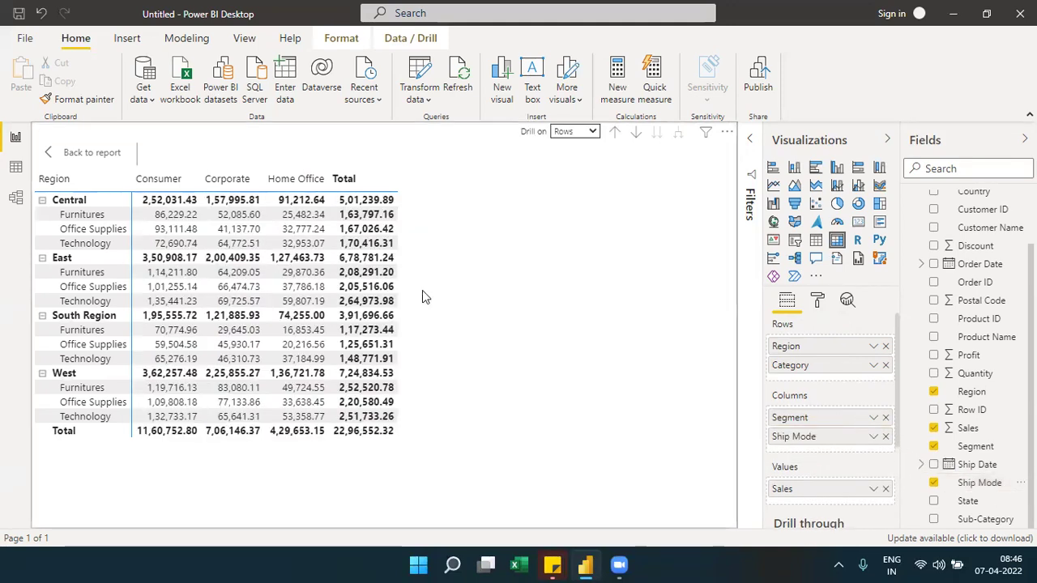
left_click(575, 134)
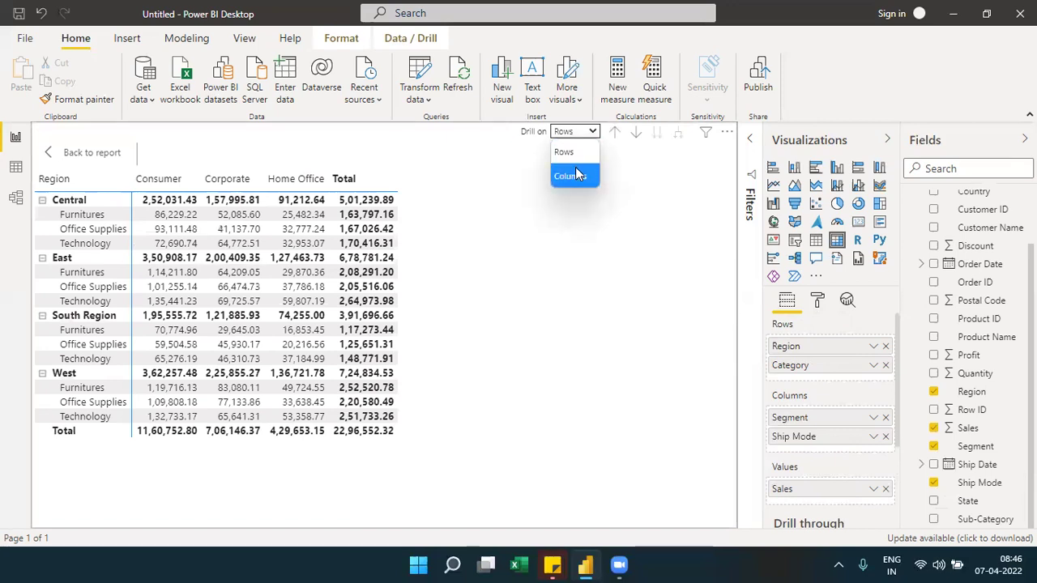
Set Drill on to Columns, test Consumer and Corporate highlights, and collapse Central
left_click(575, 171)
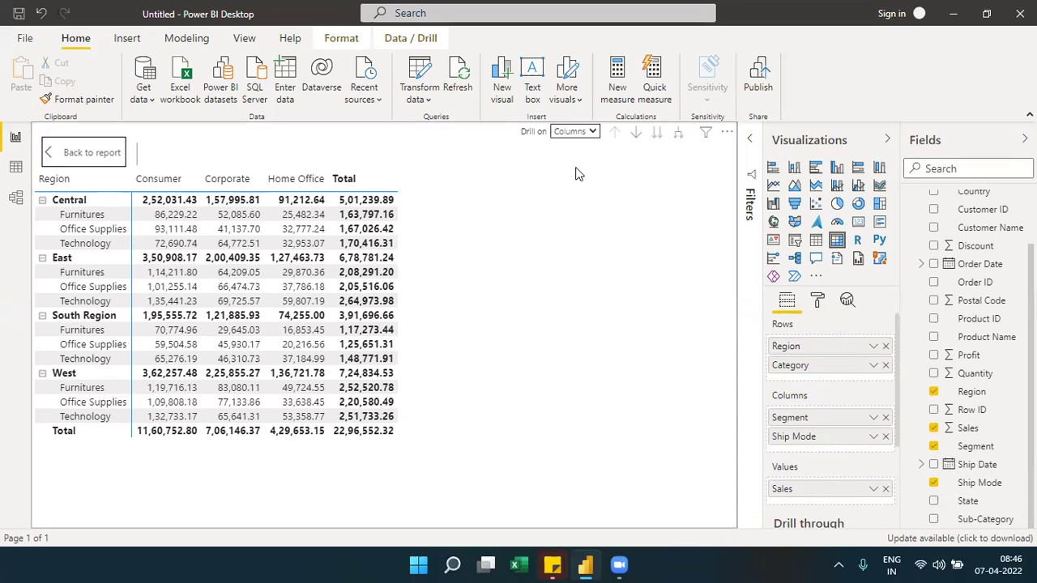
left_click(160, 181)
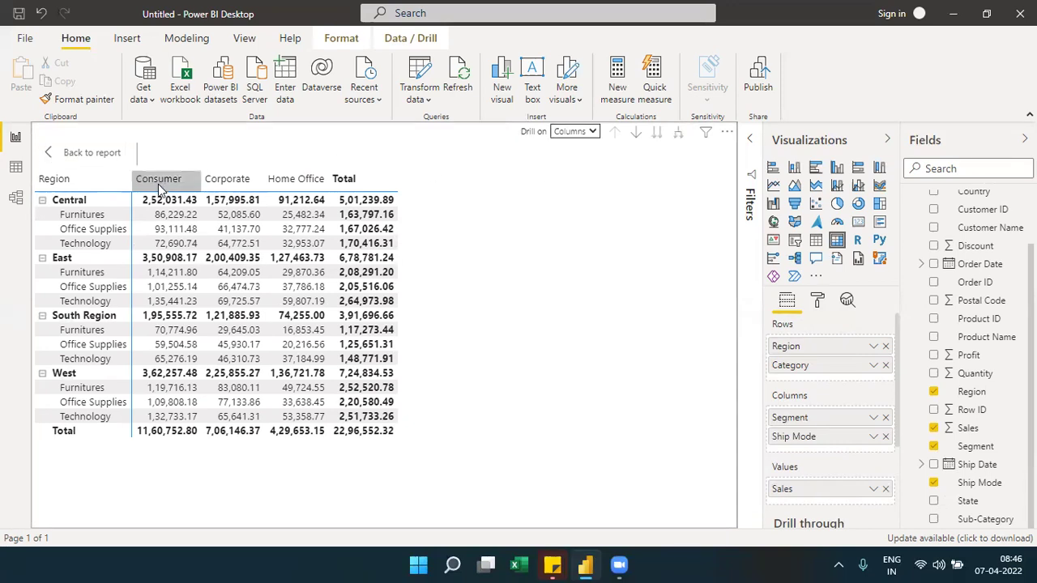
left_click(159, 188)
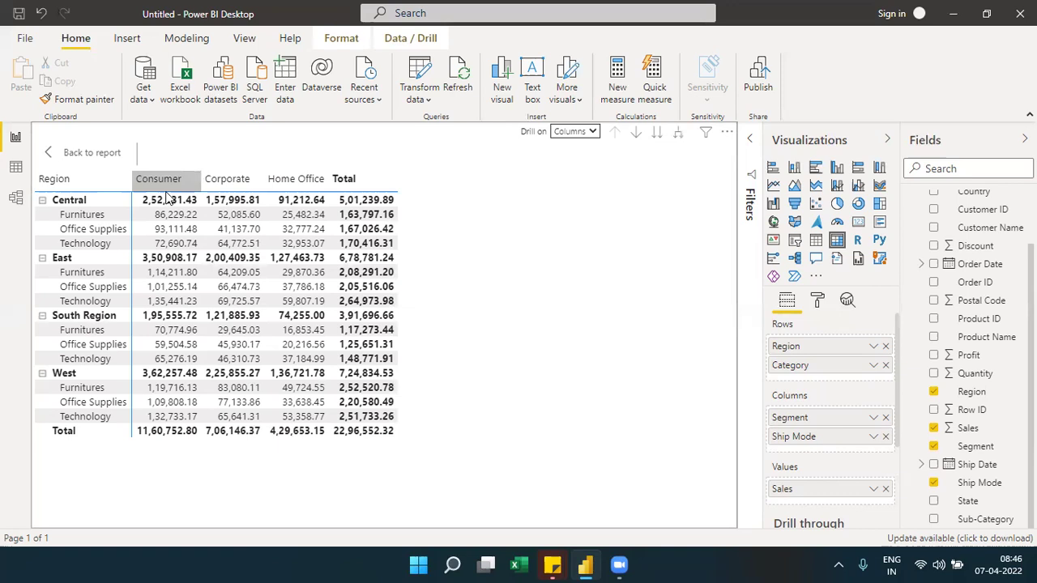
left_click(228, 188)
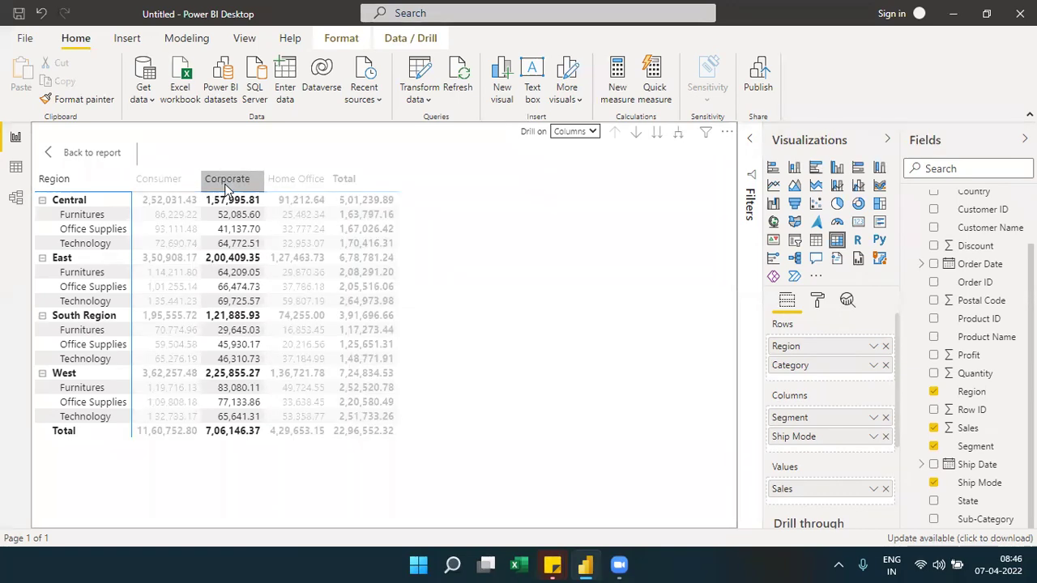
left_click(228, 189)
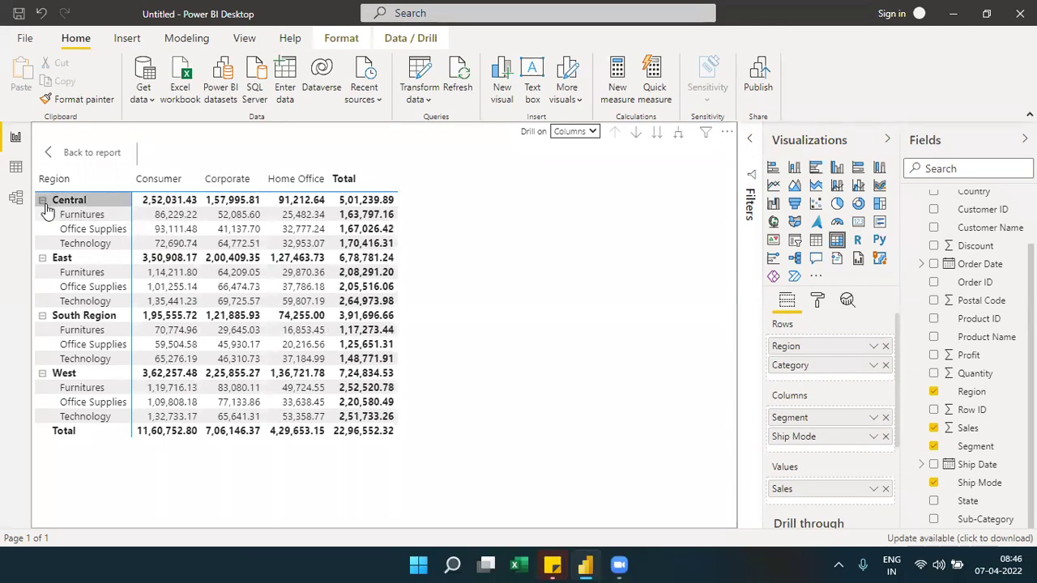
left_click(43, 201)
left_click(43, 201)
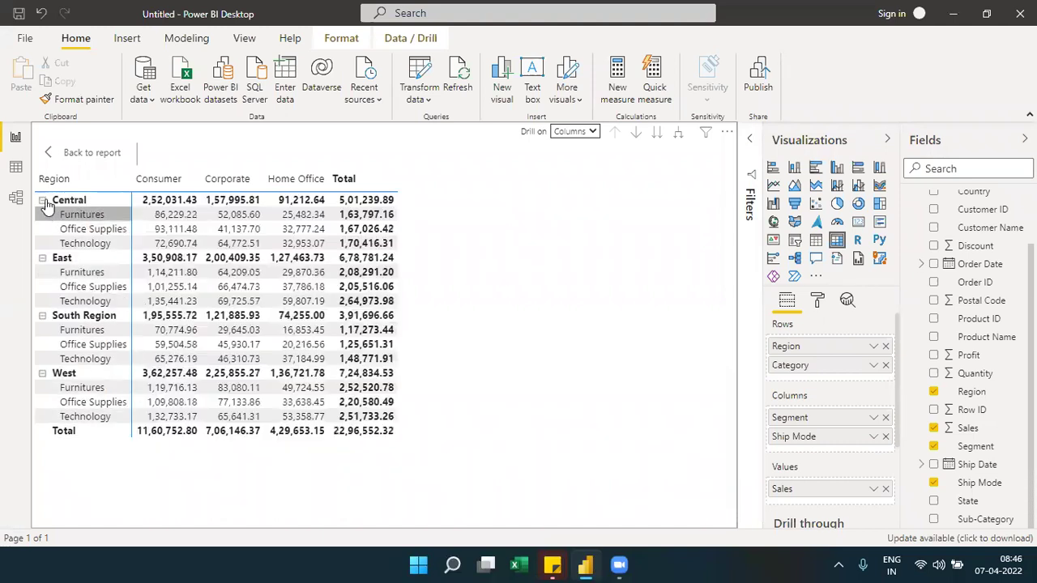
left_click(43, 200)
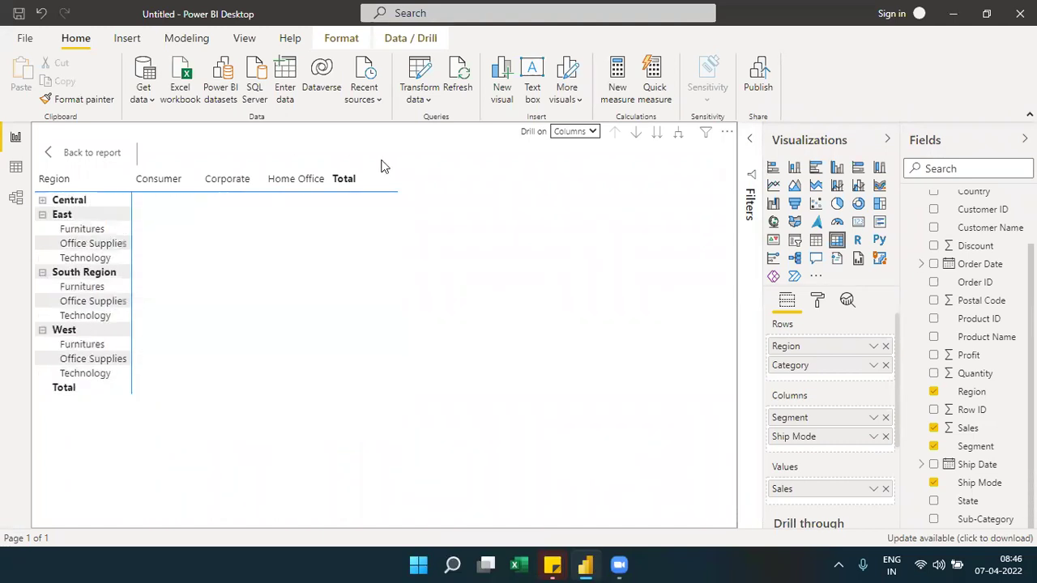
Drill Consumer down into ship modes, drill back up, and toggle Central's categories again
left_click(636, 132)
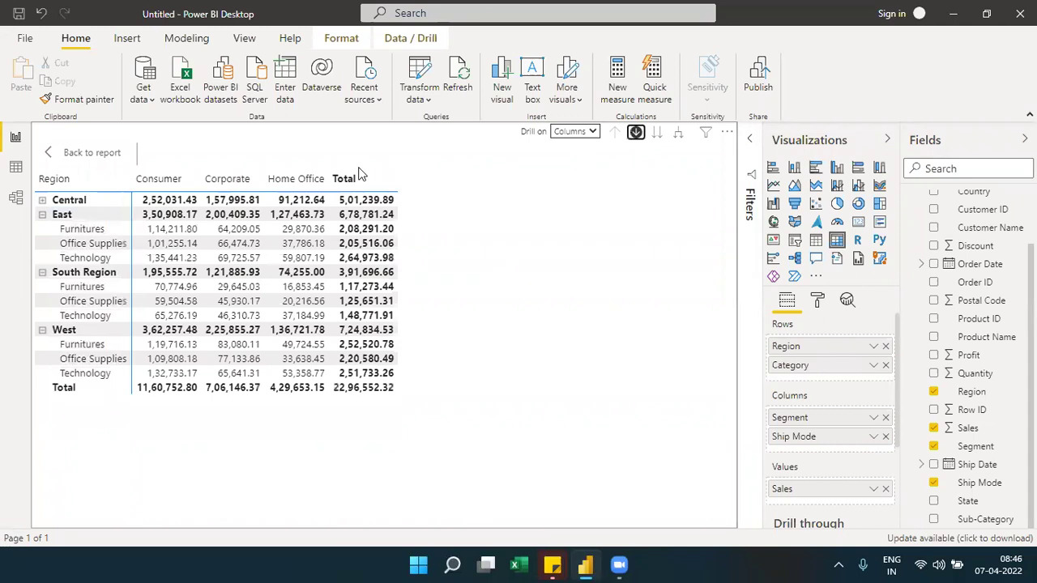
left_click(179, 184)
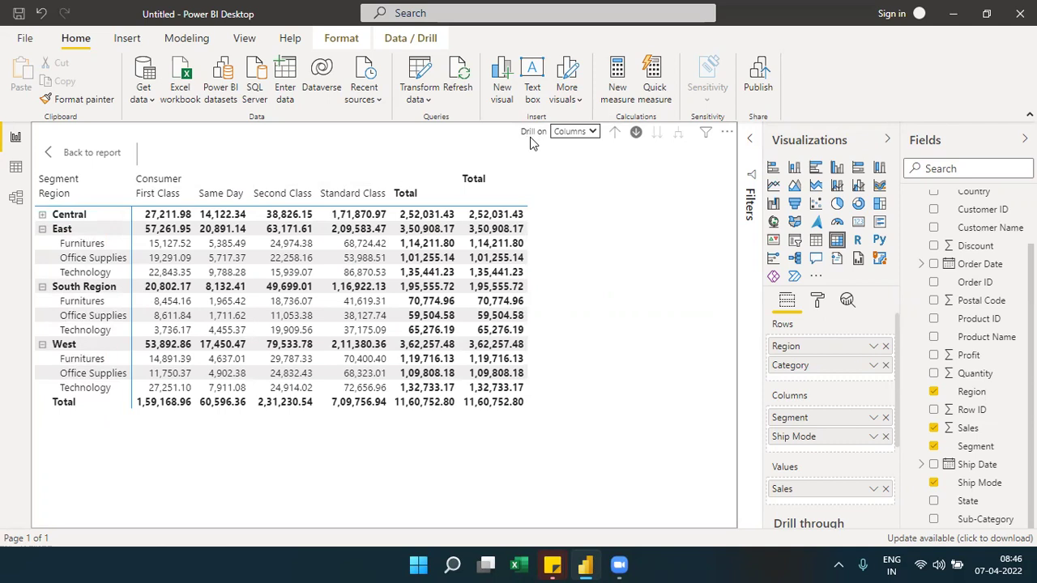
left_click(613, 136)
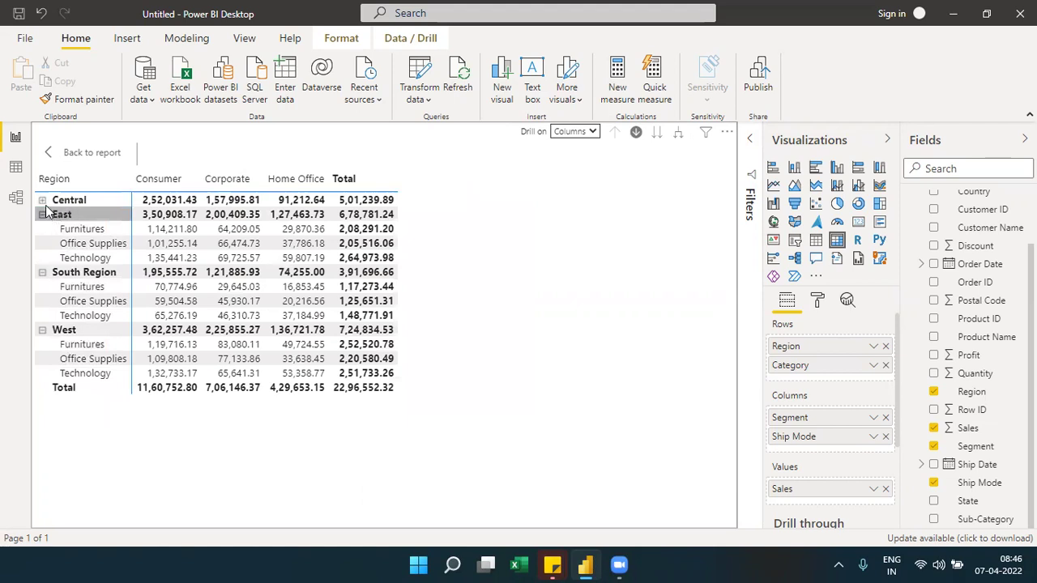
left_click(43, 201)
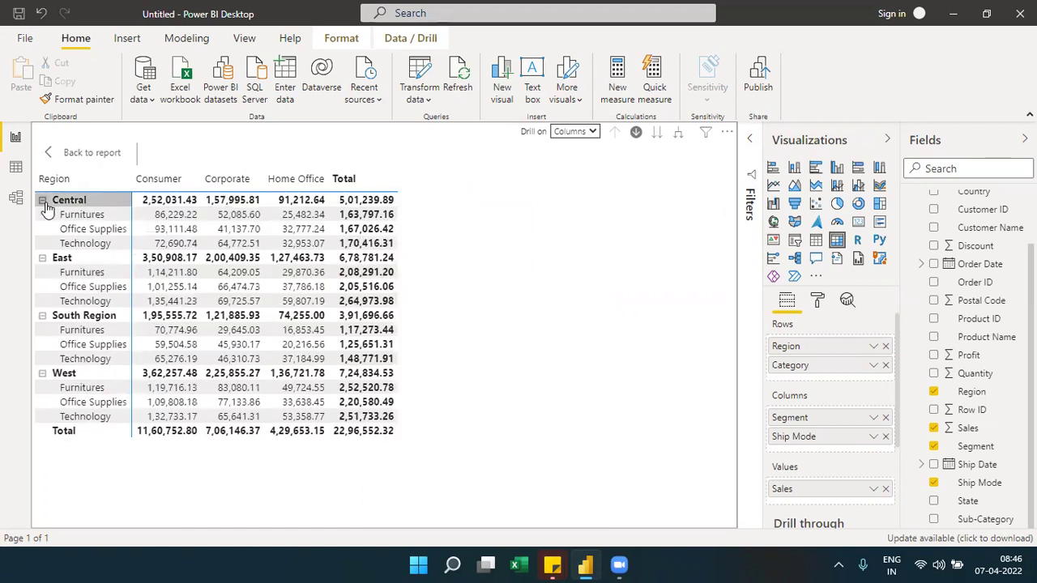
left_click(43, 201)
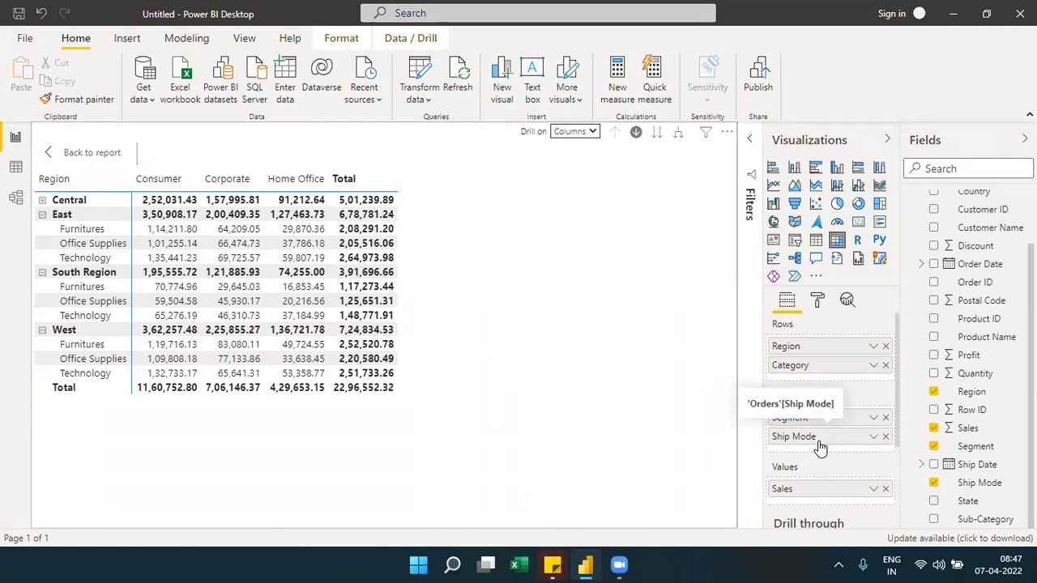
Remove Ship Mode from the matrix Columns and Category from the Rows
left_click(885, 437)
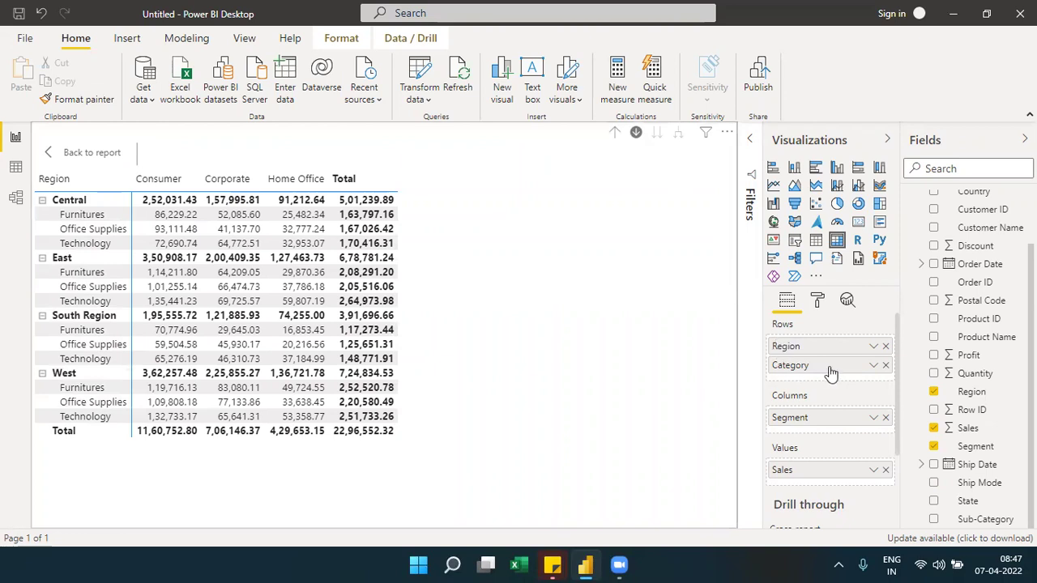
left_click(886, 366)
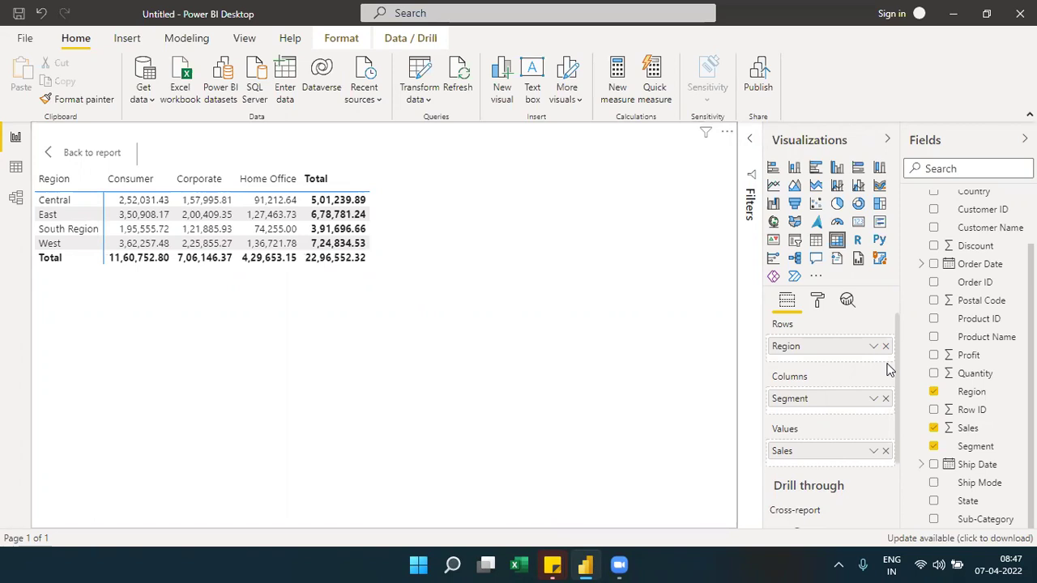
Nest Ship Mode under Region in the matrix rows, then try drilling into and back out of Central
left_click(976, 451)
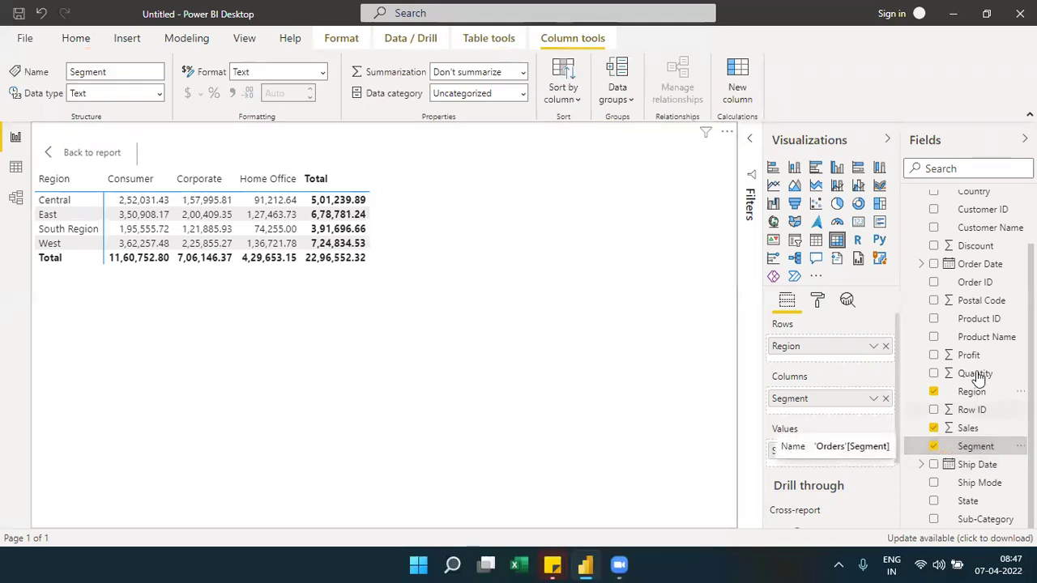
left_click_drag(974, 482, 835, 356)
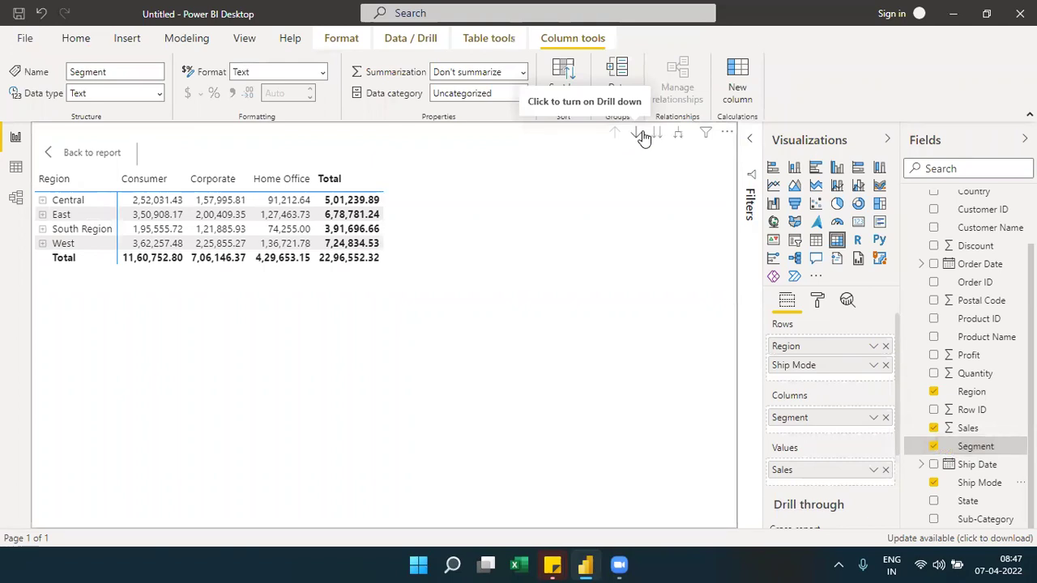
left_click(637, 133)
left_click(45, 203)
left_click(43, 201)
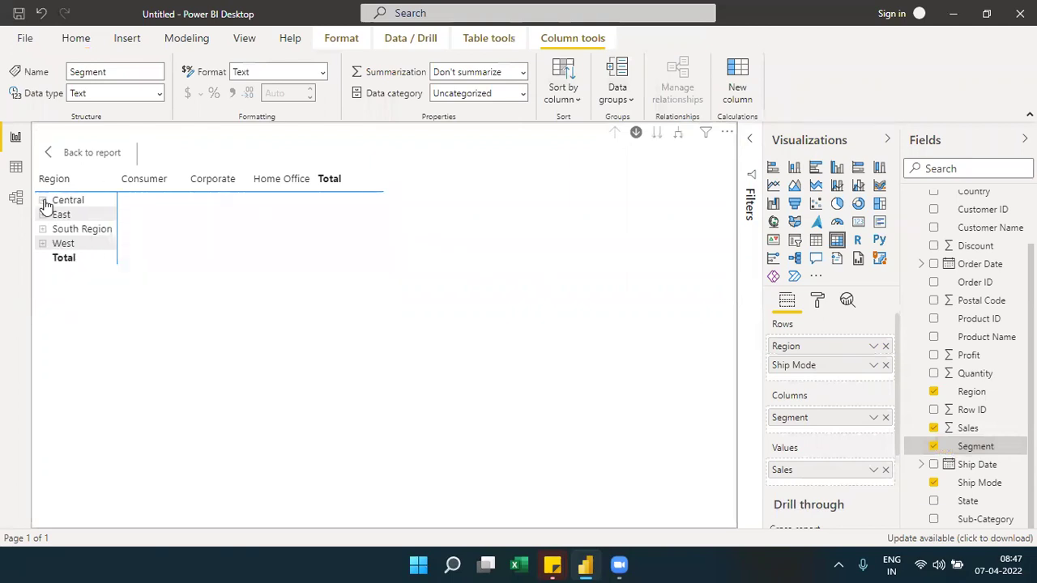
left_click(93, 204)
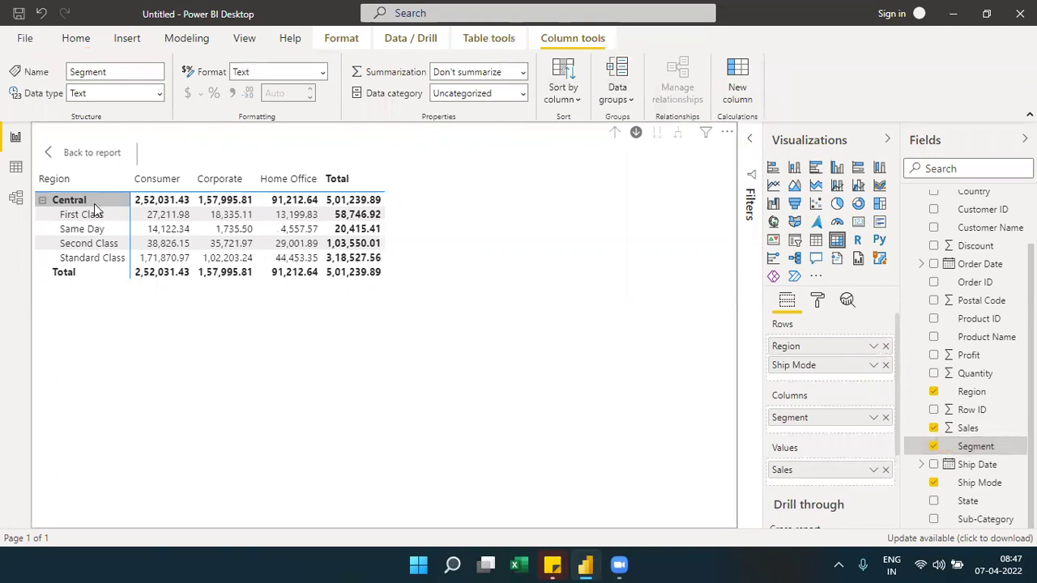
left_click(614, 134)
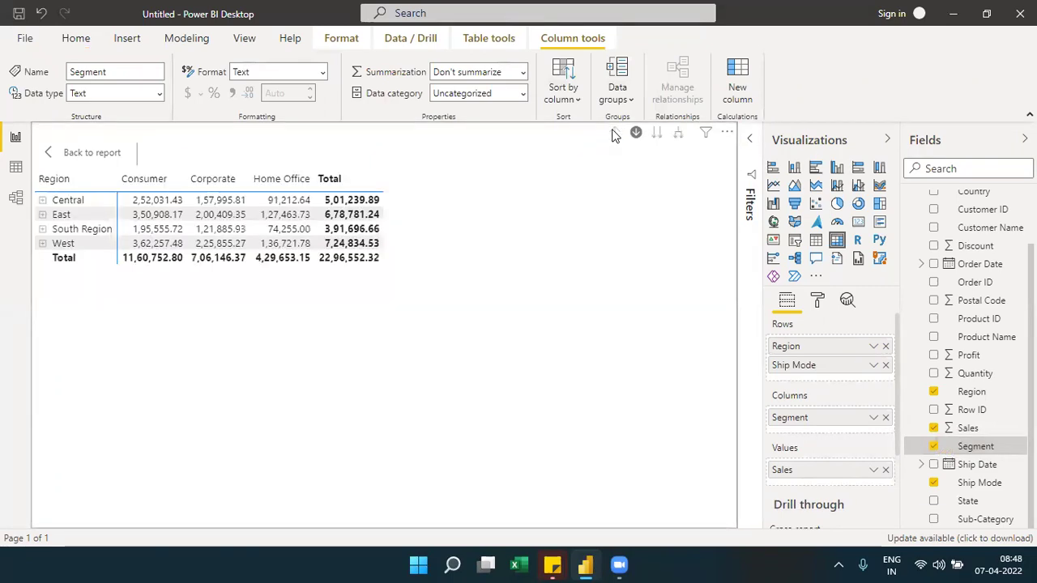
Expand Central, East and South Region into ship-mode rows and try adding Sub-Category to columns
left_click(43, 202)
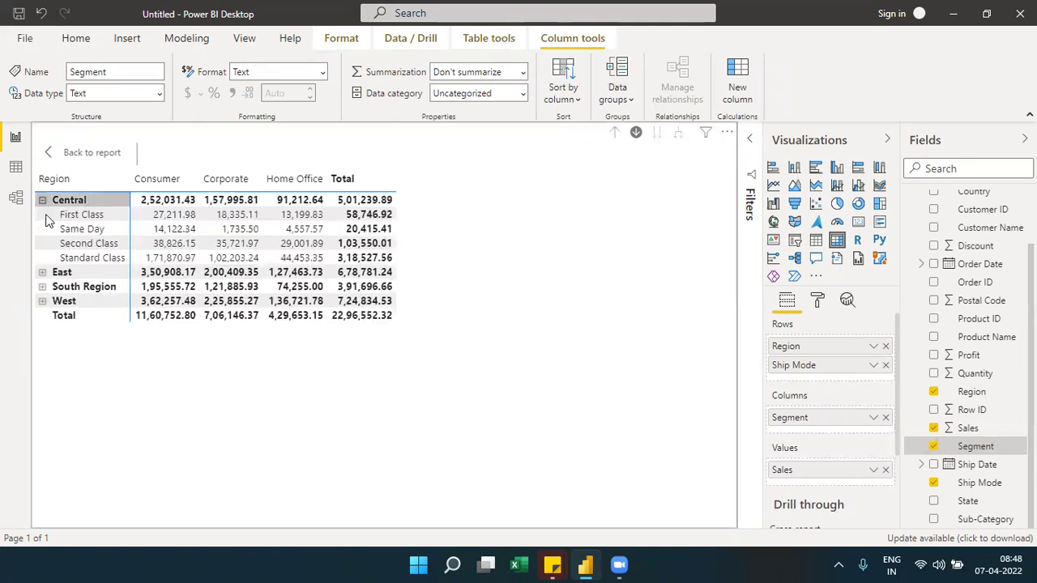
left_click(43, 274)
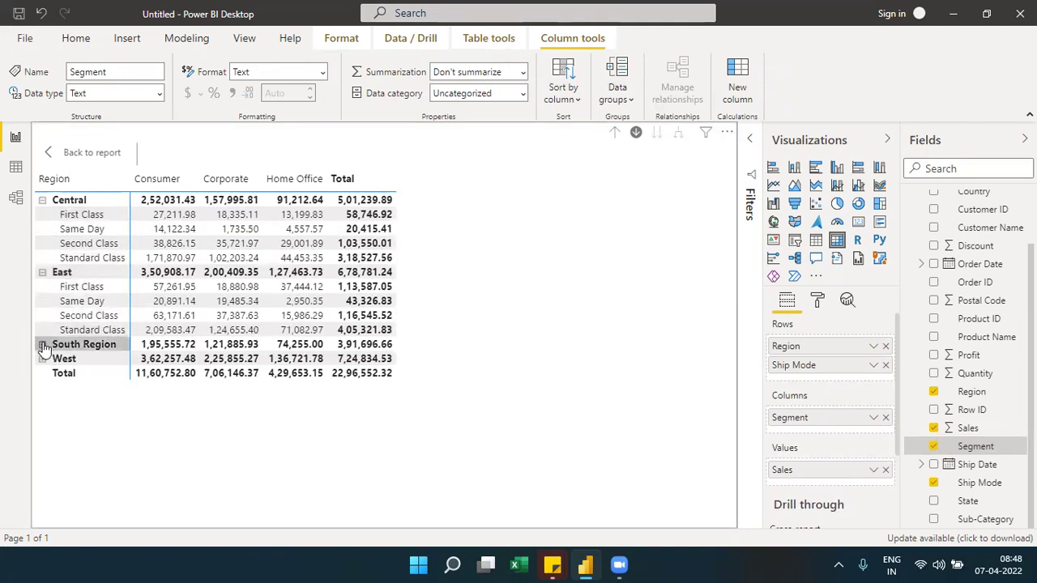
left_click(43, 346)
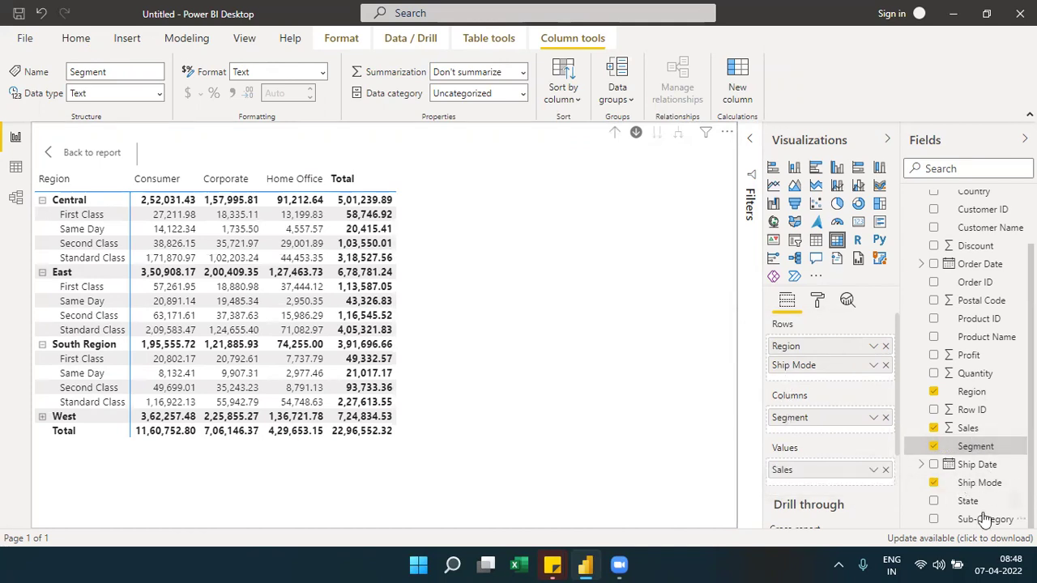
mouse_move(985, 522)
left_mouse_down()
mouse_move(856, 426)
mouse_move(931, 449)
mouse_move(993, 518)
left_mouse_up()
Add Category beneath Segment in the matrix columns and set drilling to apply to columns
scroll(975, 446, "up", 2)
left_click_drag(977, 232, 851, 436)
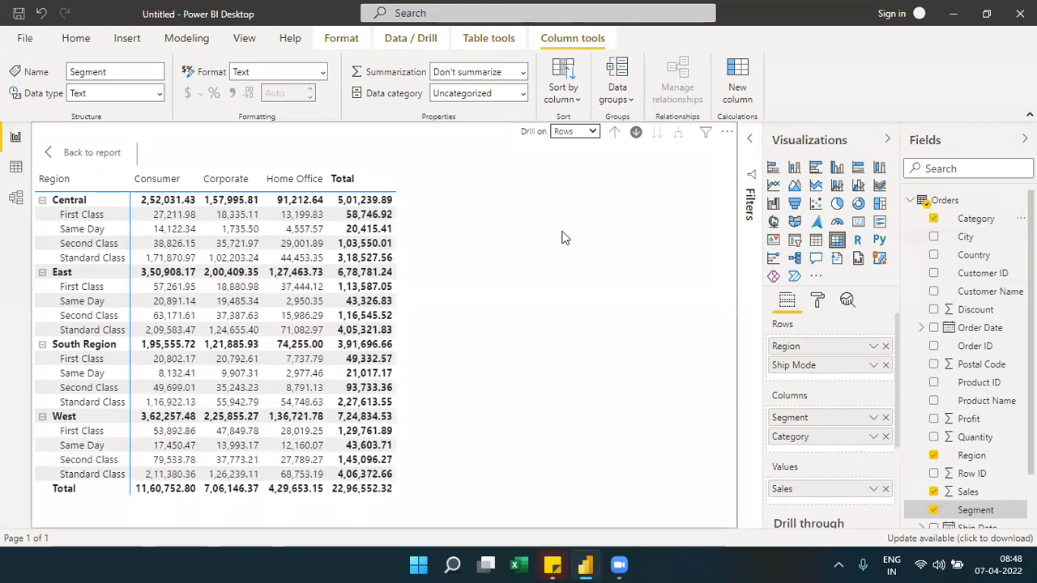
left_click(567, 132)
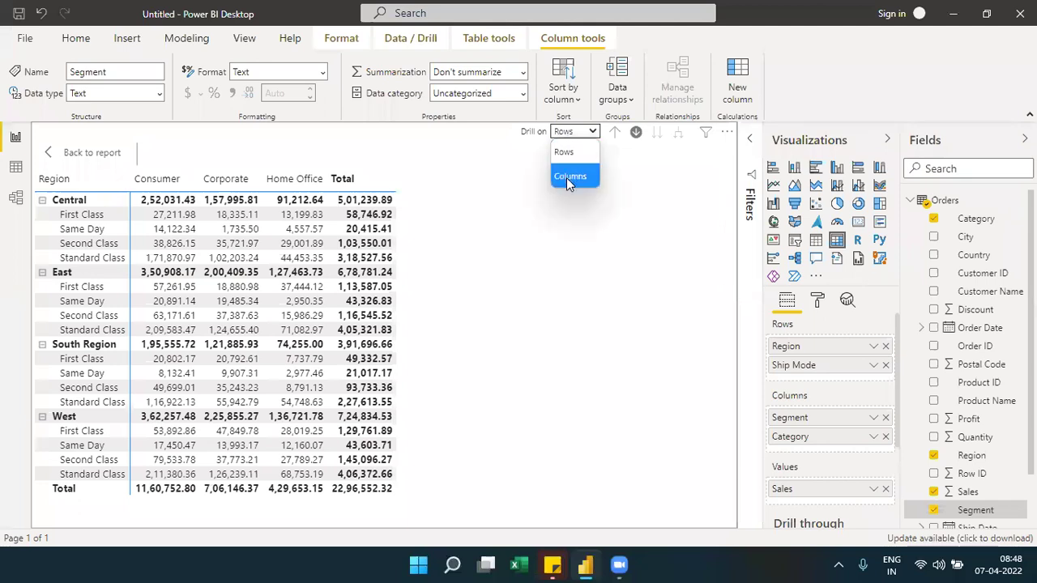
left_click(568, 178)
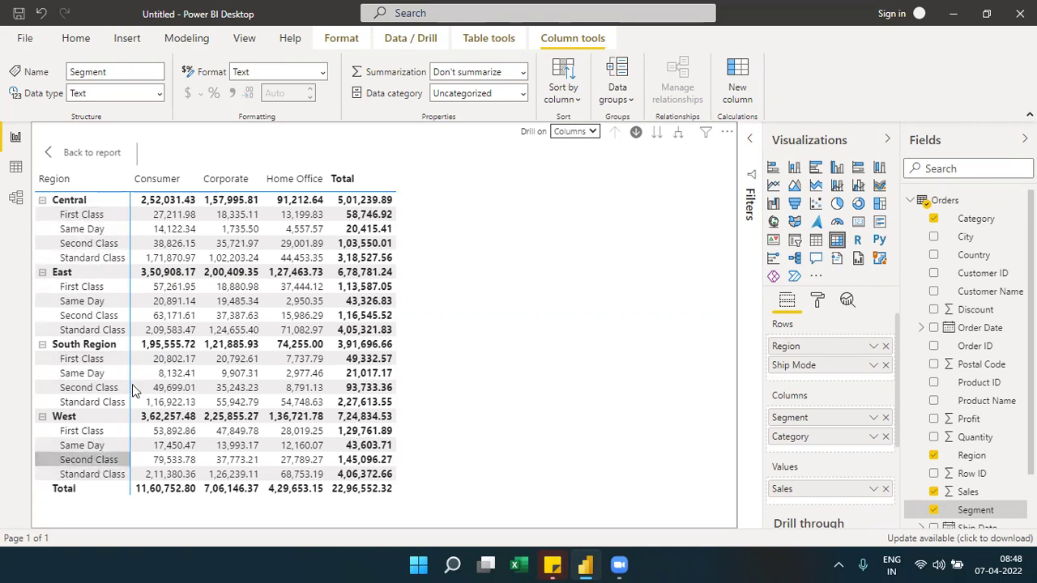
Drill into the Consumer and Home Office categories, returning to segment level each time
left_click(175, 185)
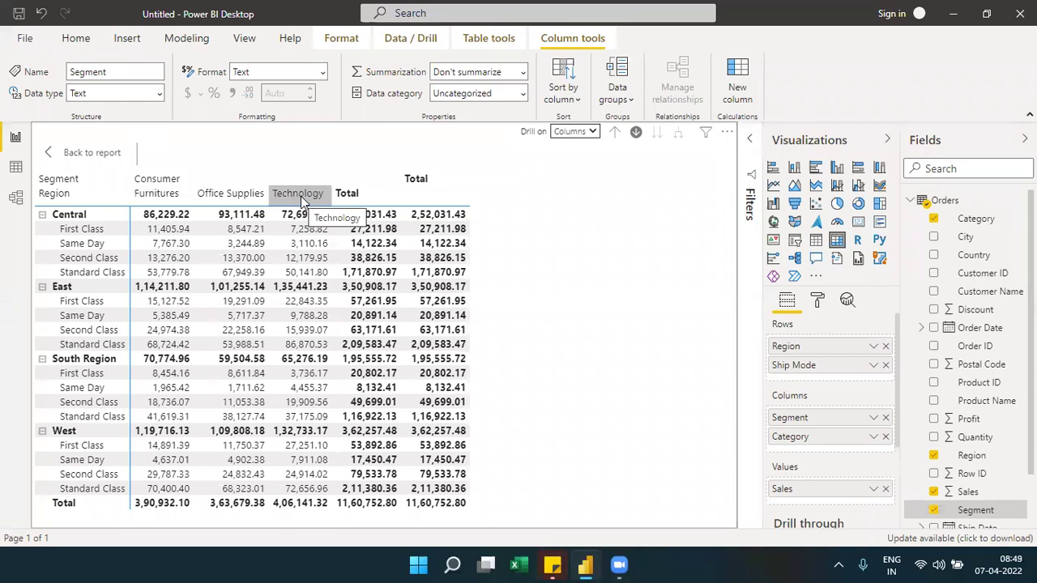
left_click(614, 133)
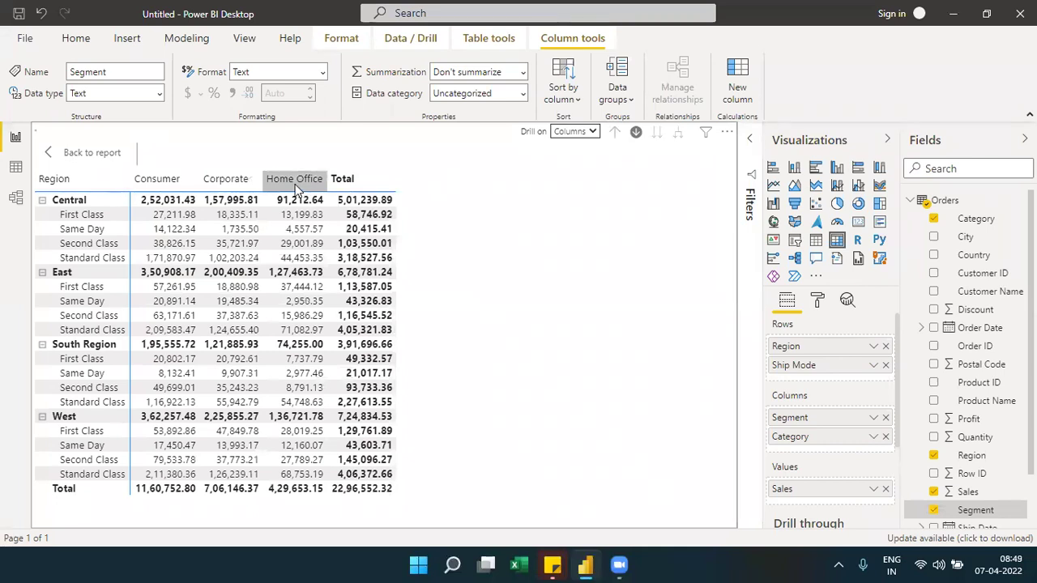
left_click(296, 179)
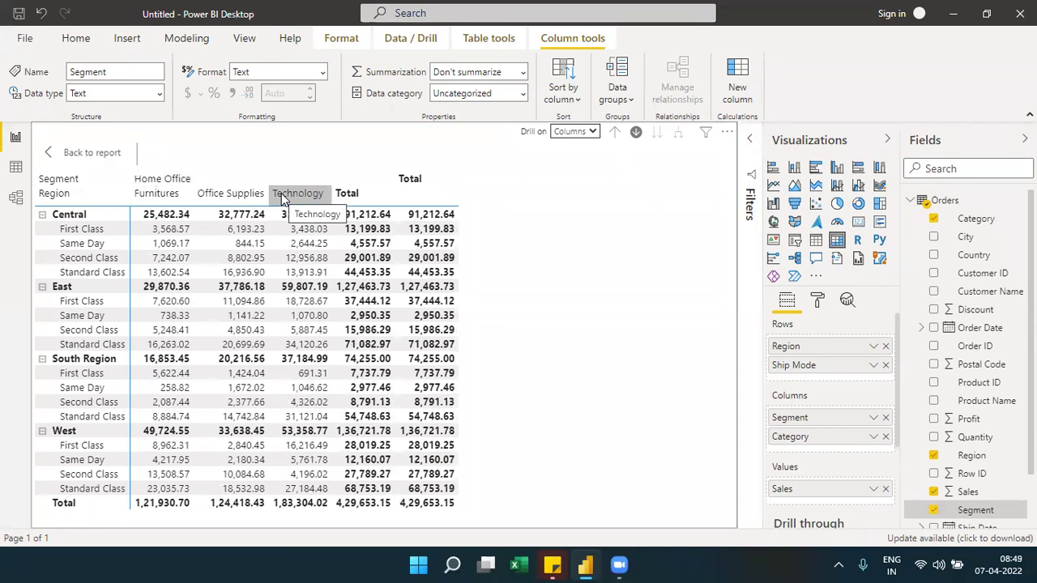
left_click(615, 132)
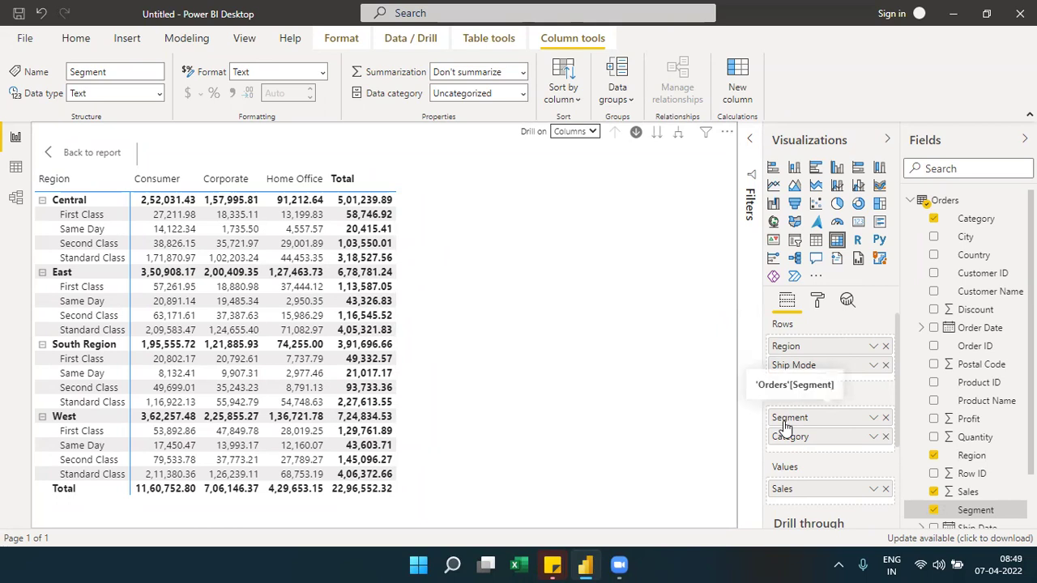
Remove Category from the matrix's Columns well
left_click(819, 312)
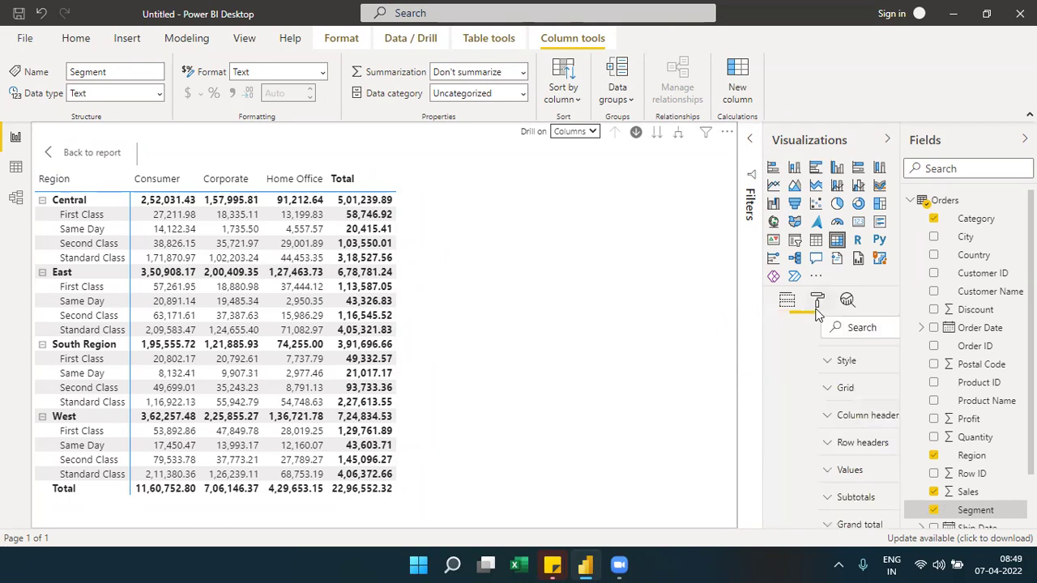
left_click(794, 297)
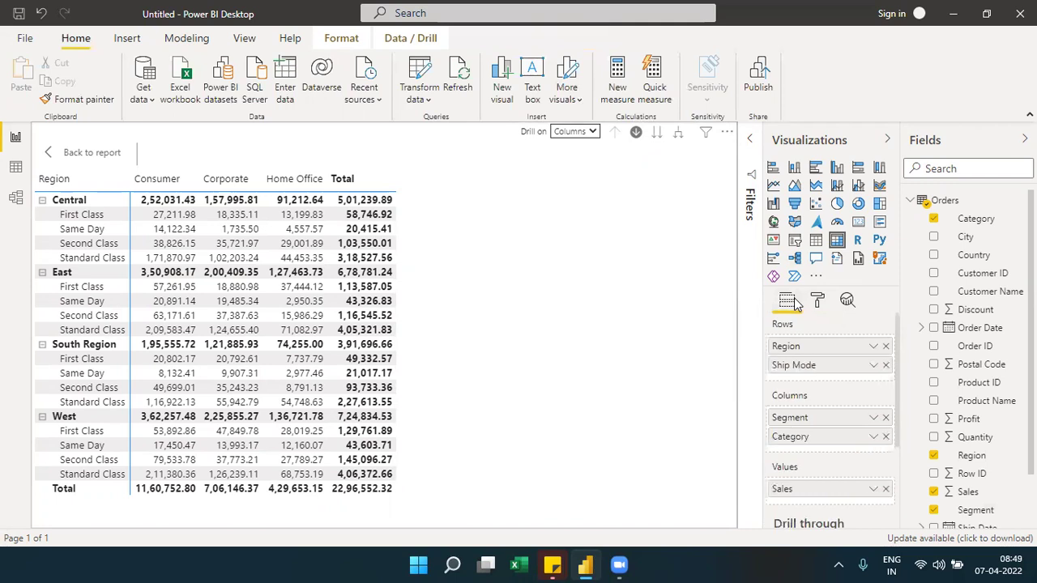
left_click(886, 437)
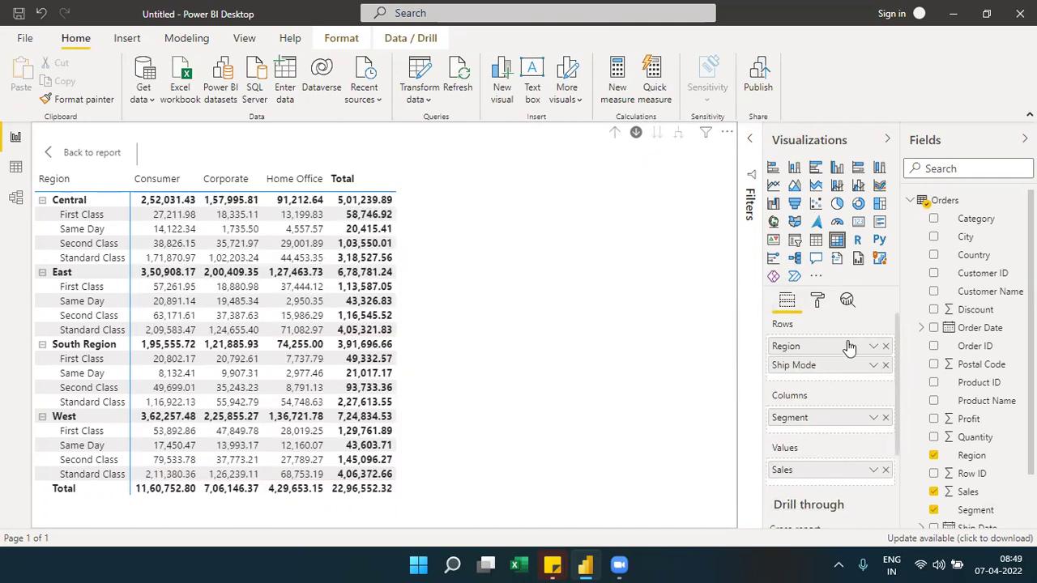
Switch off both row subtotals and column subtotals in the matrix format settings
left_click(817, 303)
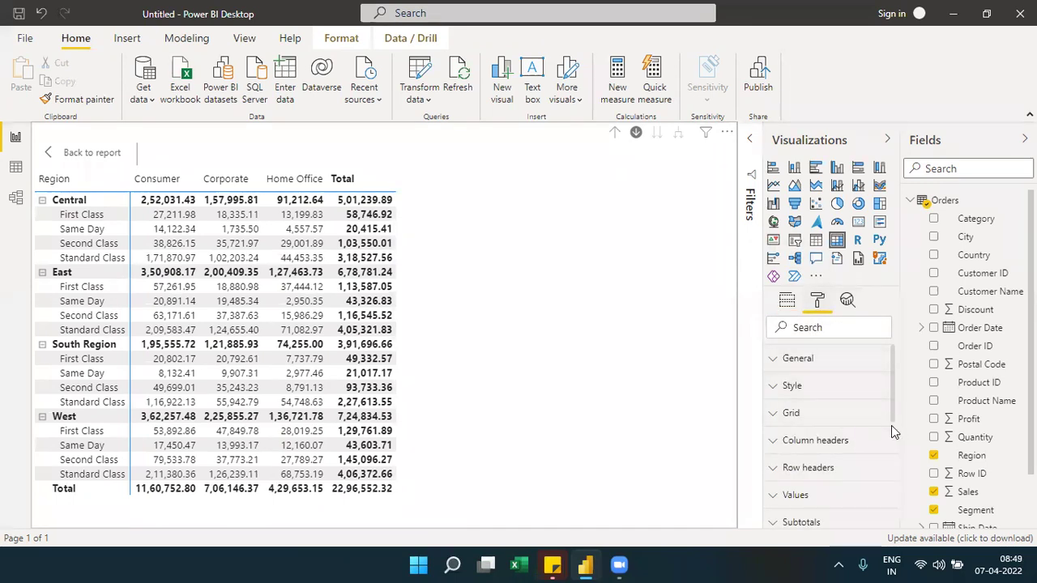
scroll(893, 429, "down", 3)
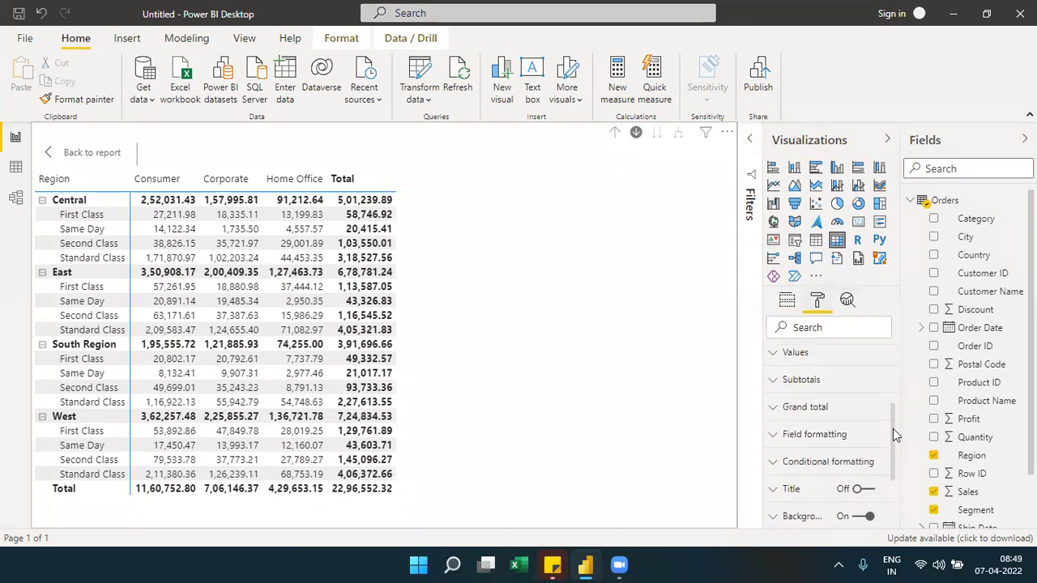
left_click(820, 387)
left_click(806, 431)
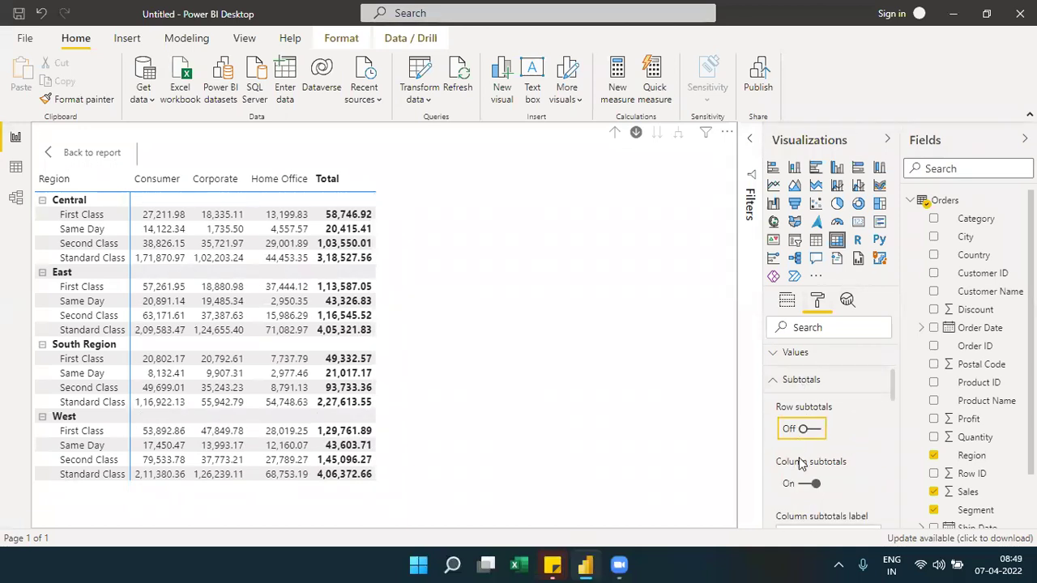
left_click(802, 484)
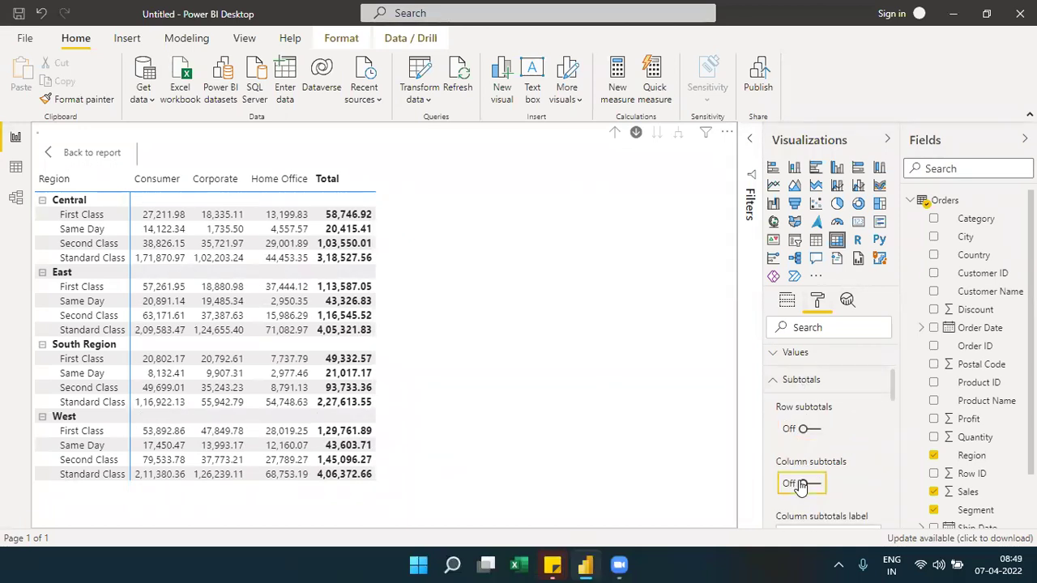
left_click(796, 381)
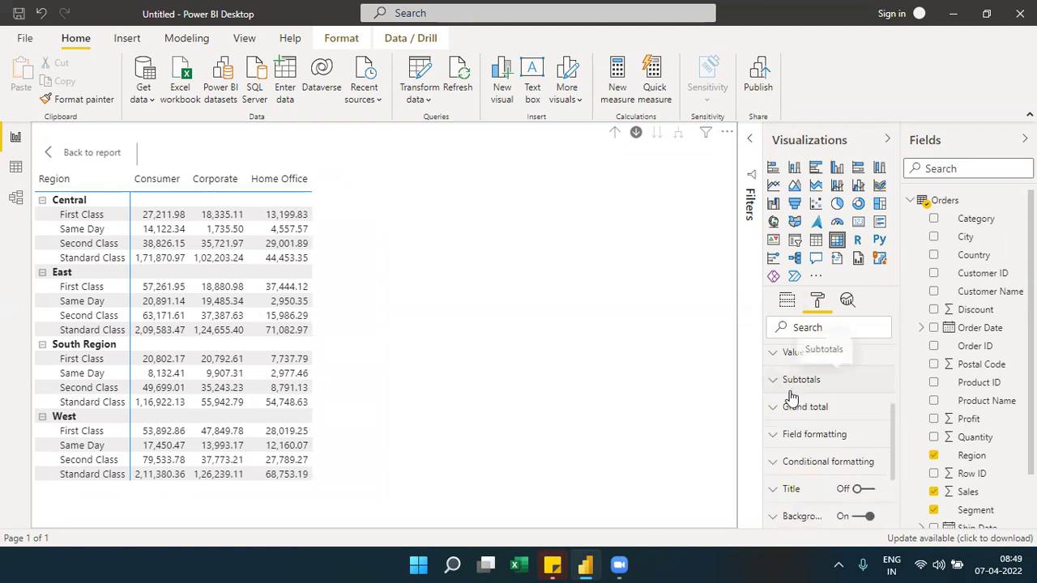
Search the format settings and toggle the row +/- icons off, then back on
left_click_drag(892, 428, 891, 390)
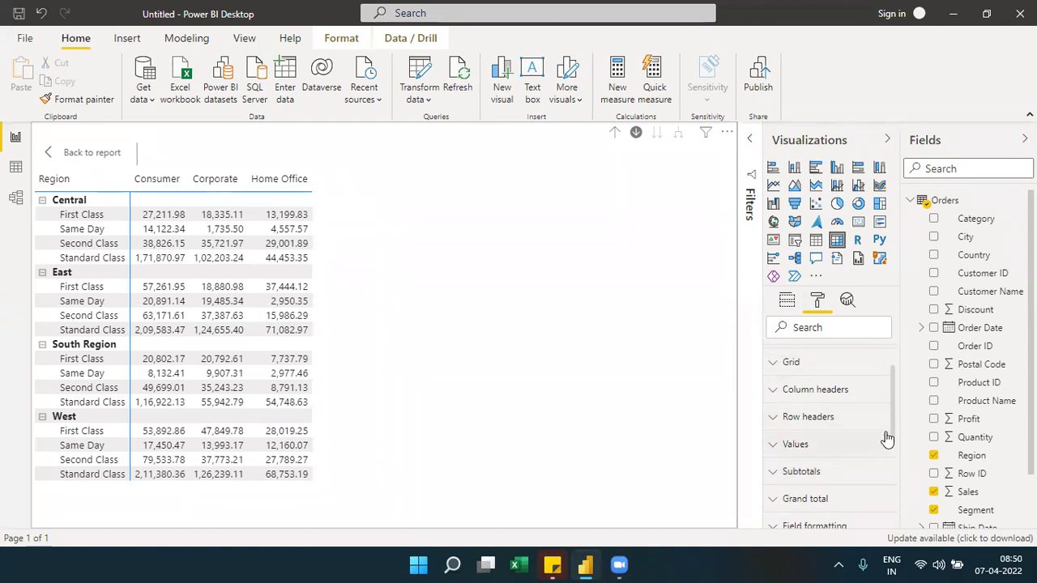
left_click_drag(894, 448, 902, 508)
type("t")
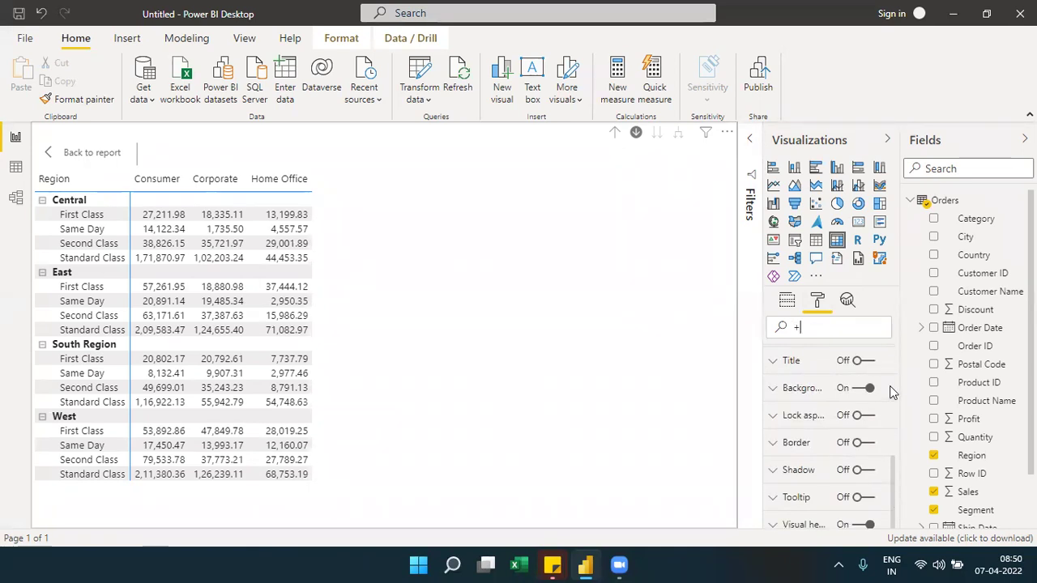
left_click(807, 415)
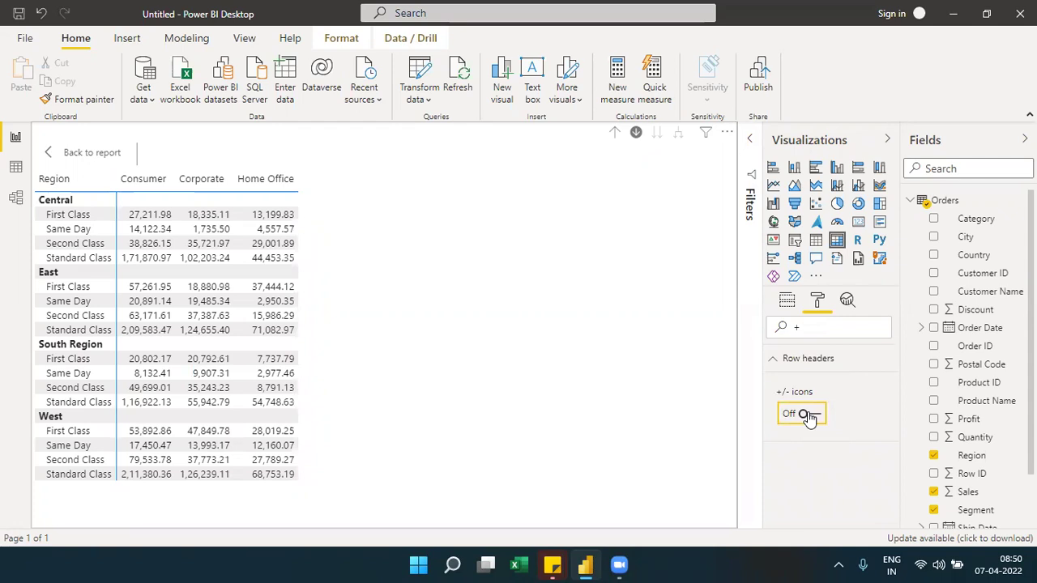
left_click(815, 414)
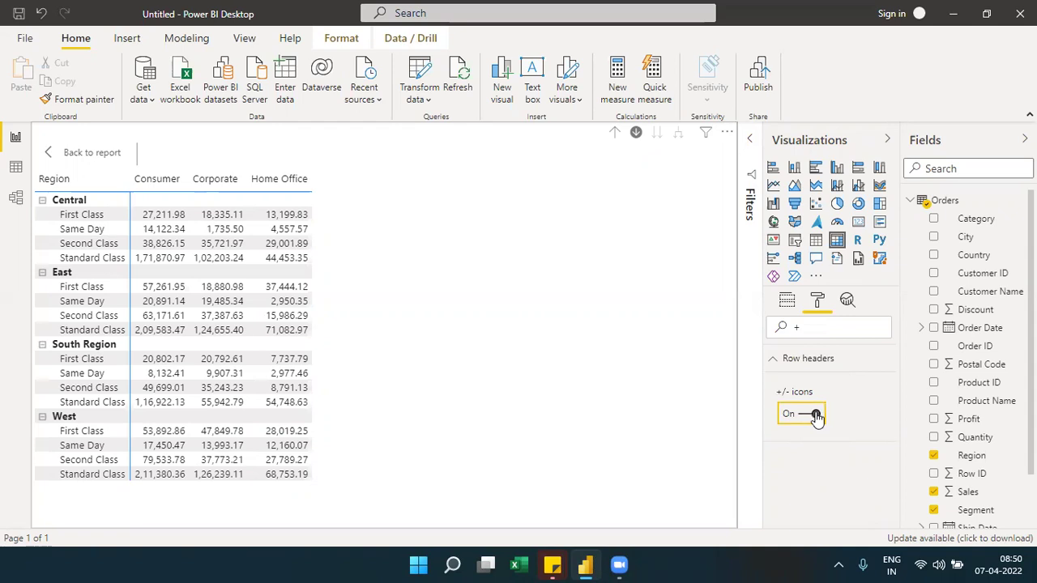
Change the format pane search to 'ste' to reach the stepped layout settings
left_click(814, 328)
key("BackSpace")
type("id")
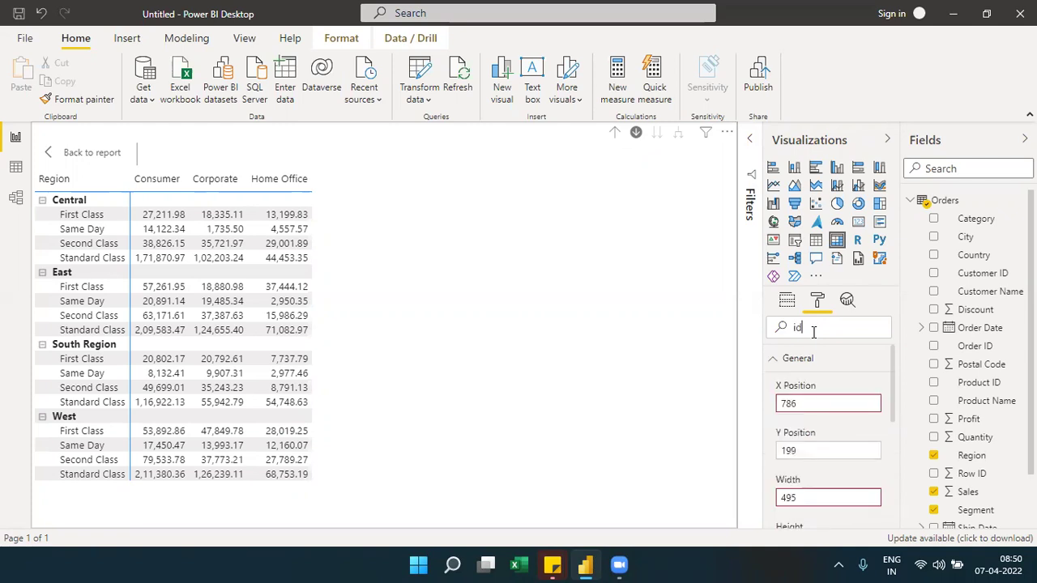
type("e")
key("BackSpace")
type("t")
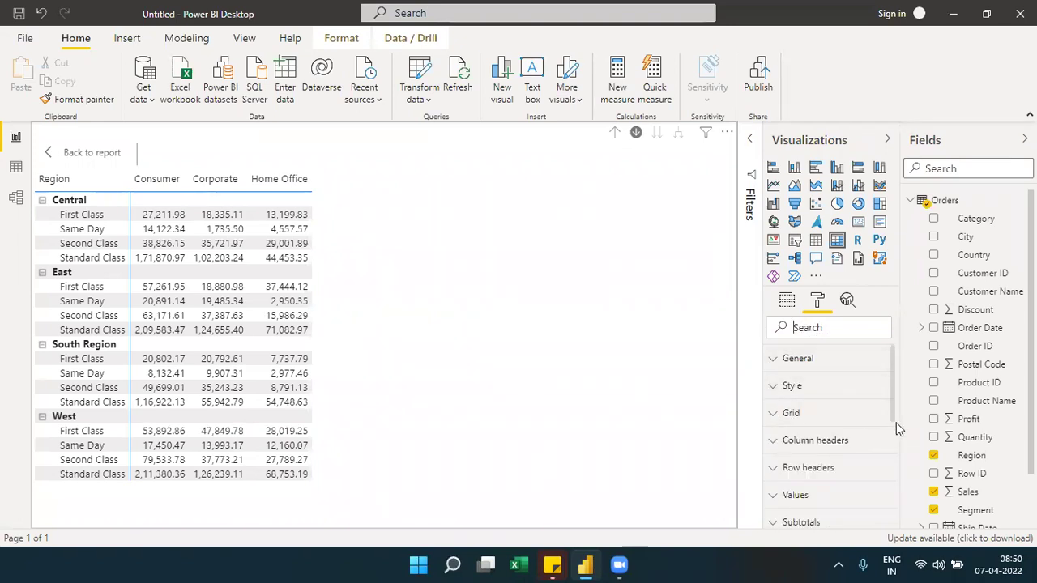
scroll(893, 429, "down", 3)
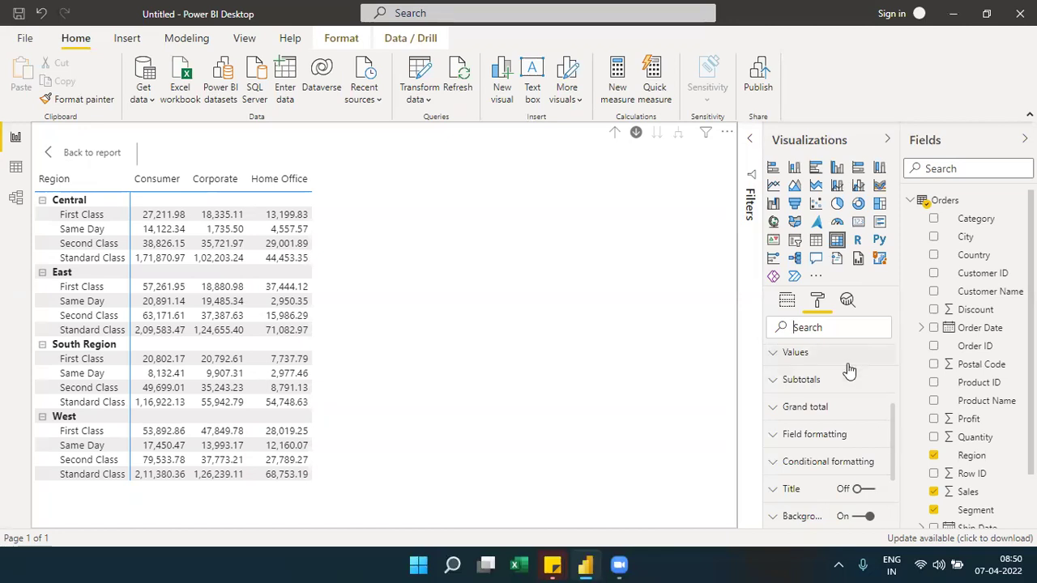
type("ste")
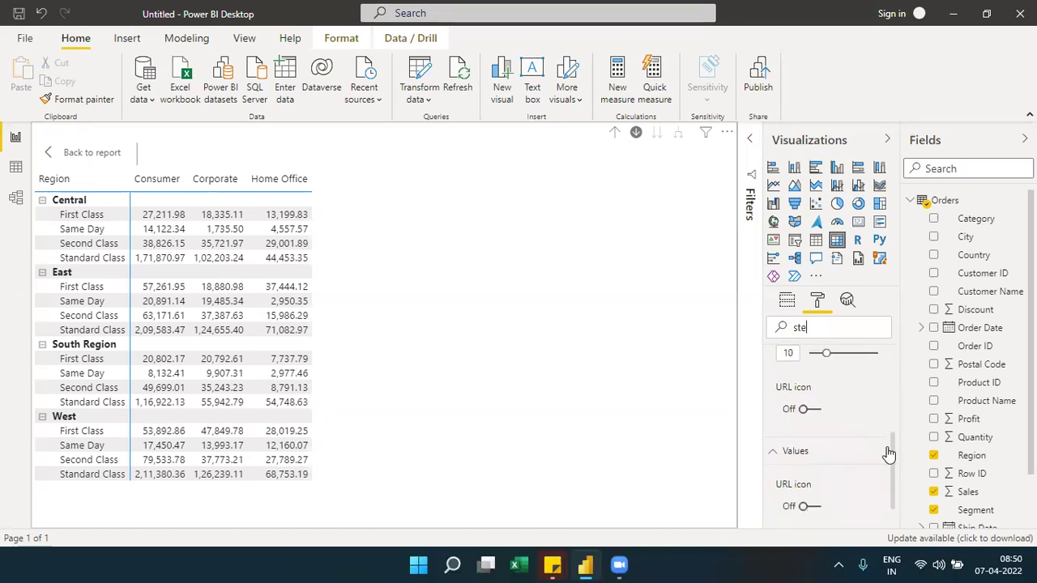
Set stepped indentation to 37, then turn stepped layout off for separate Region and Ship Mode columns
scroll(890, 457, "up", 1)
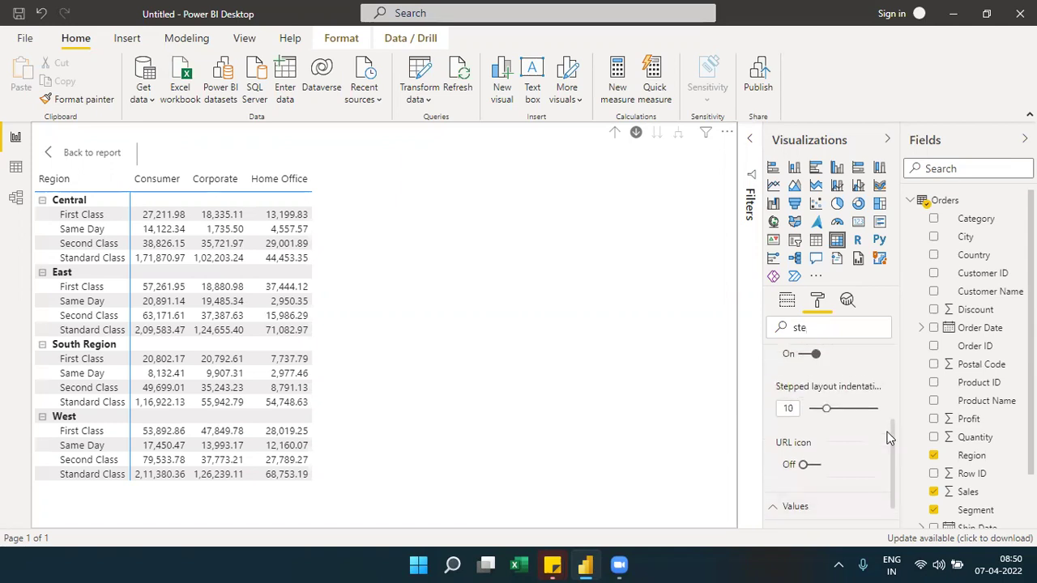
left_click(850, 412)
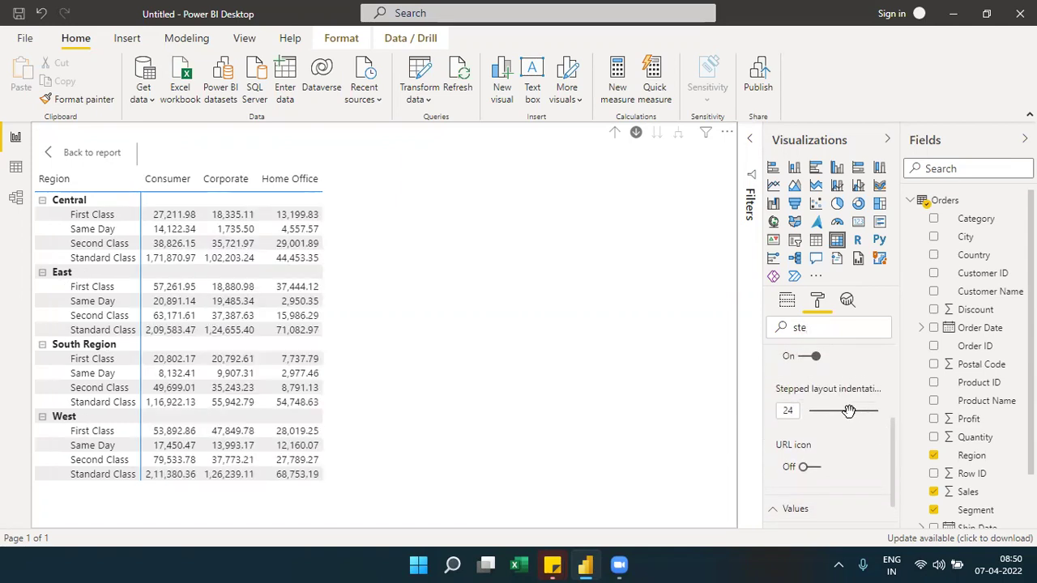
left_click_drag(848, 411, 873, 410)
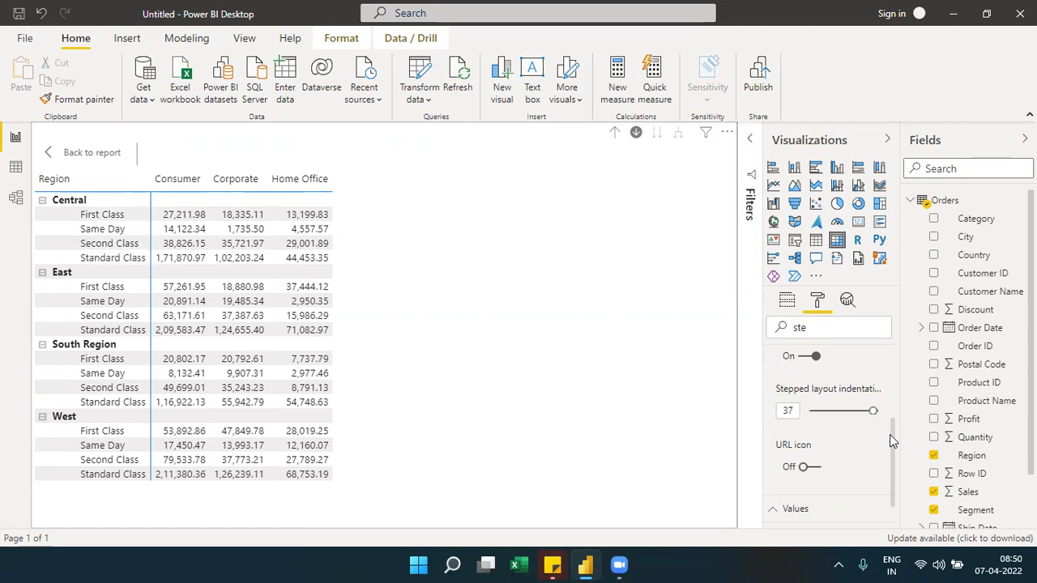
left_click_drag(891, 435, 891, 404)
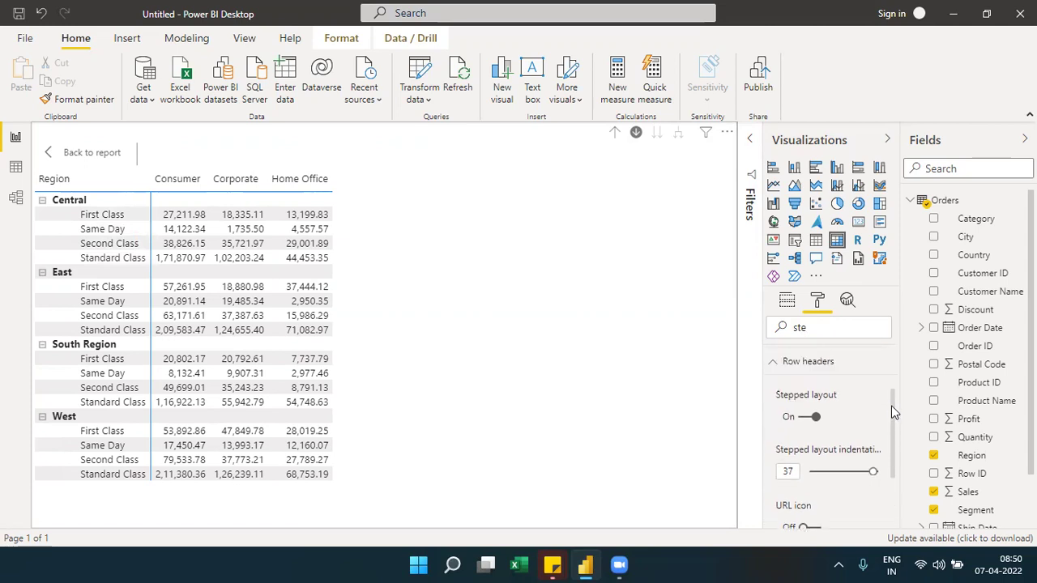
left_click(804, 419)
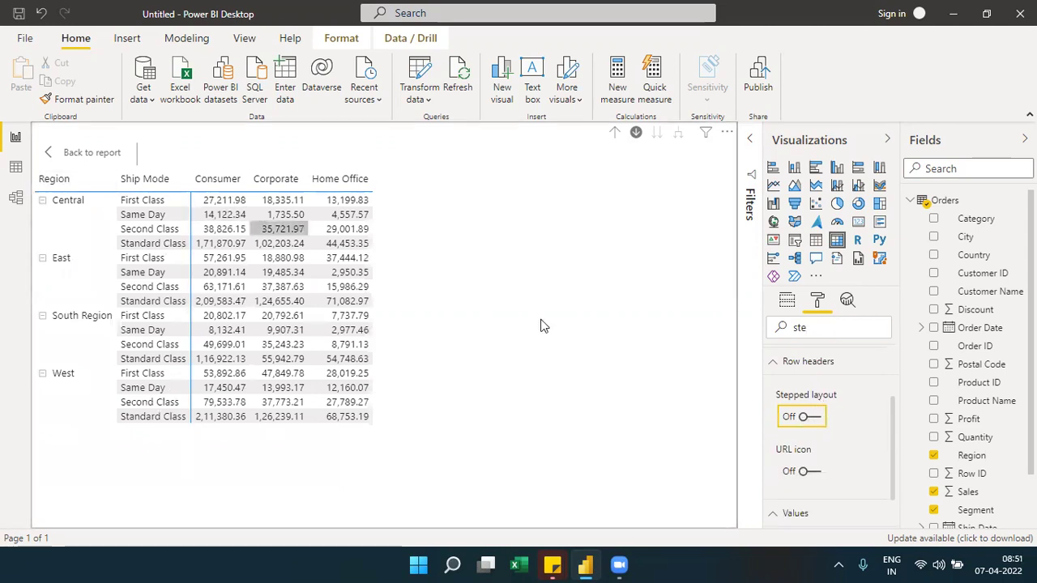
left_click(79, 181)
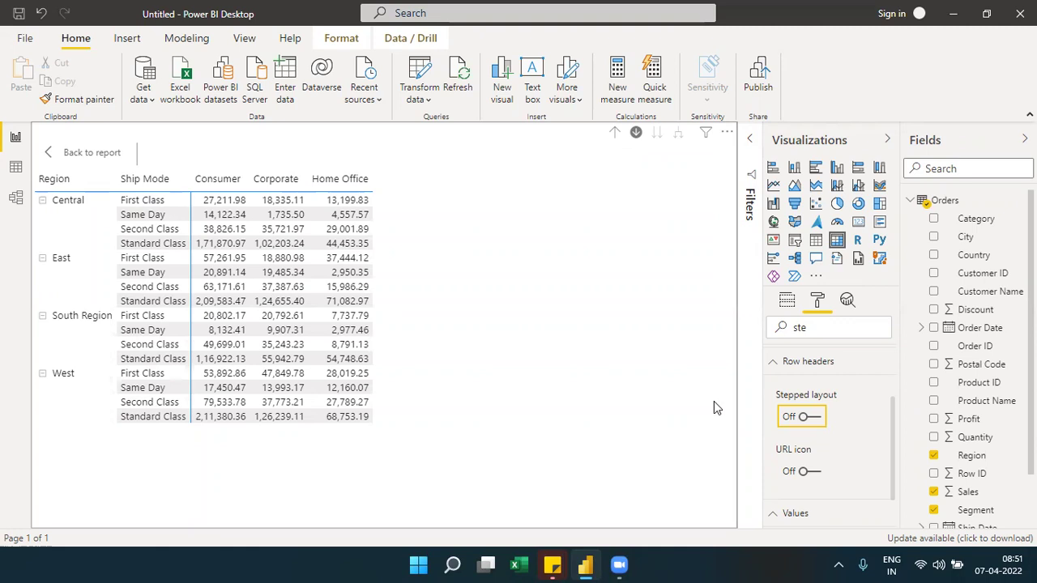
left_click(812, 418)
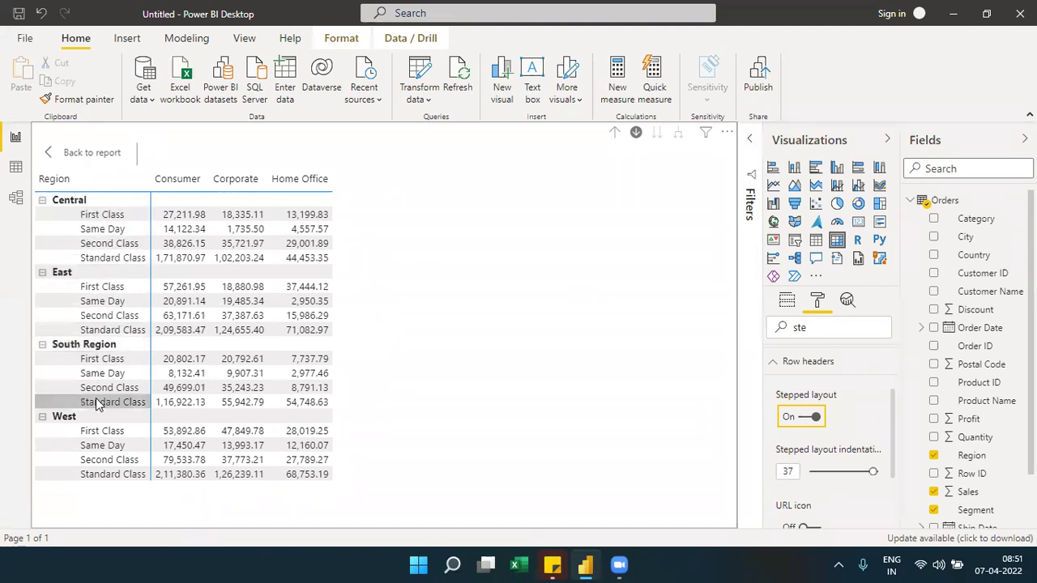
left_click(800, 419)
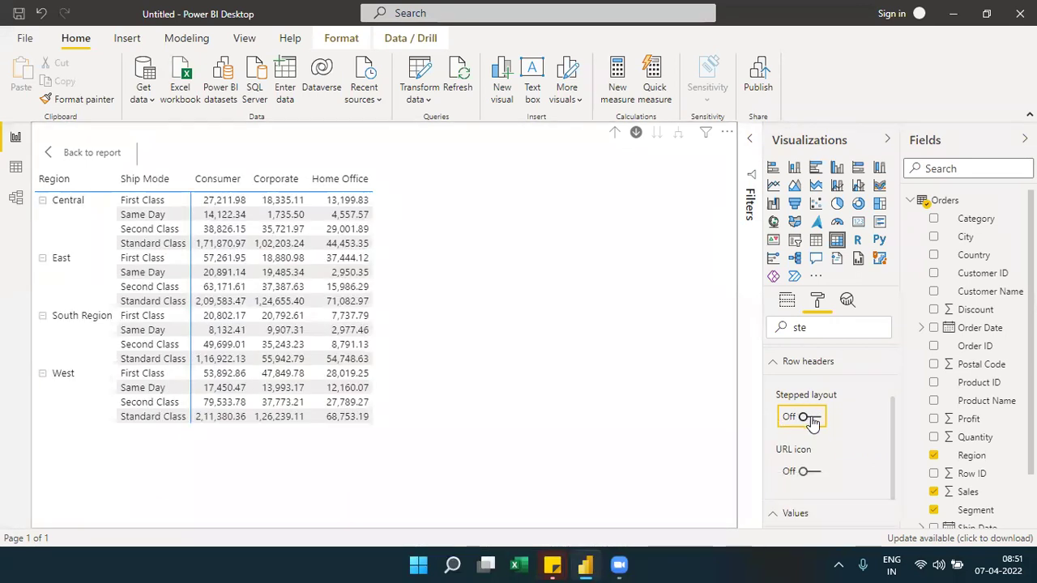
left_click(810, 418)
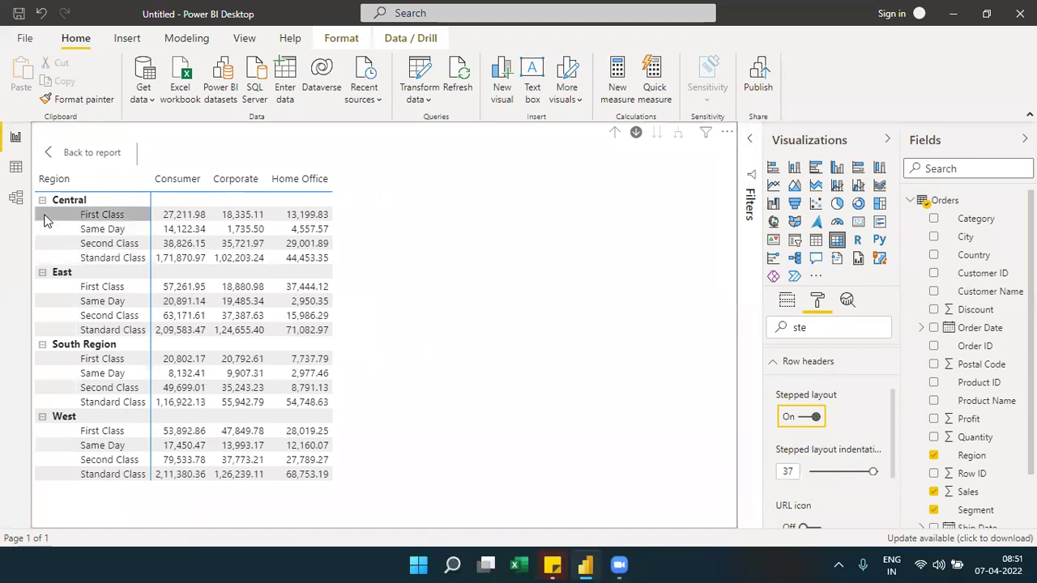
left_click(798, 418)
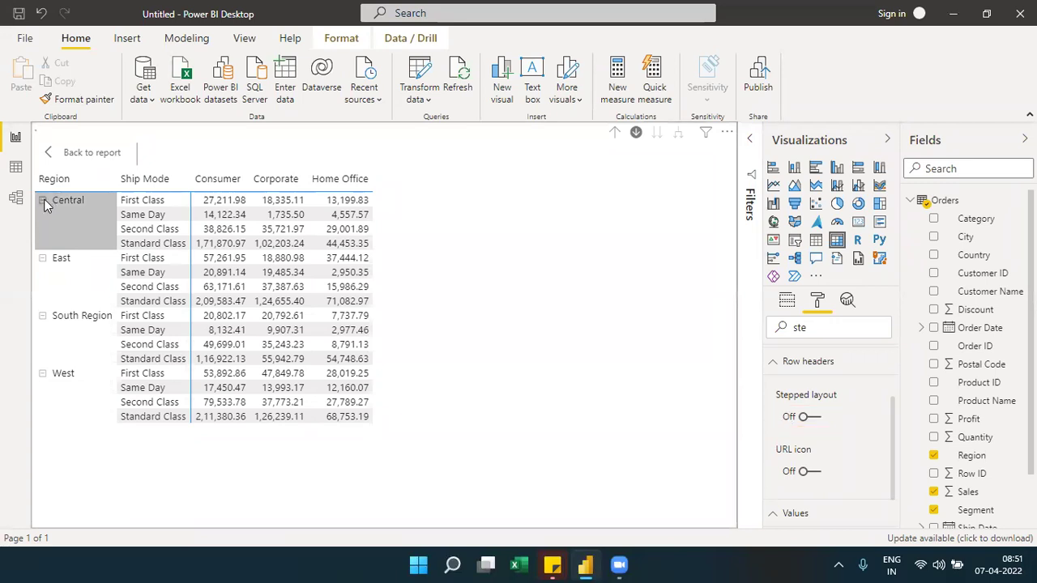
left_click(43, 202)
left_click(43, 215)
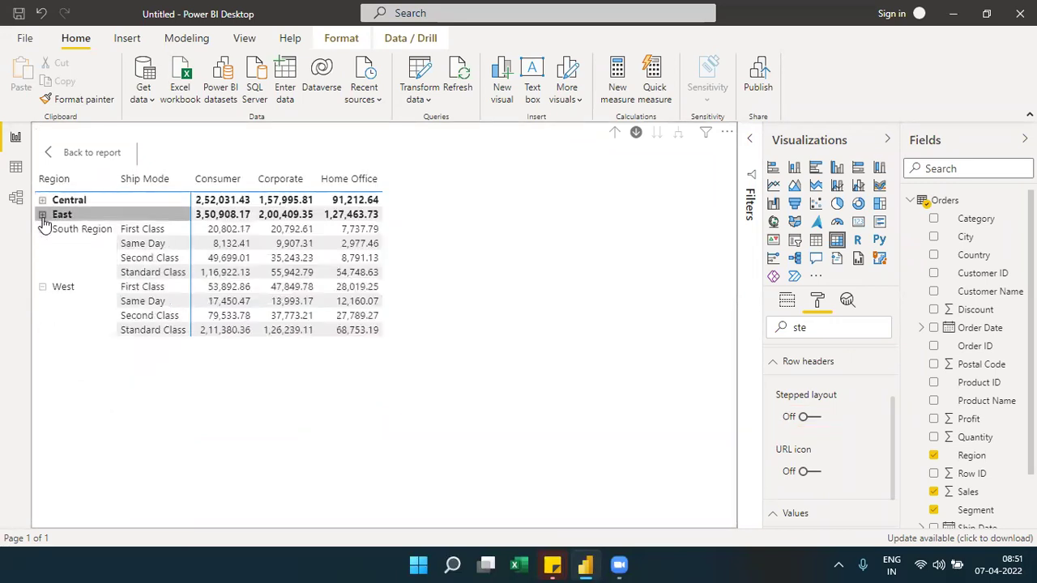
left_click(43, 230)
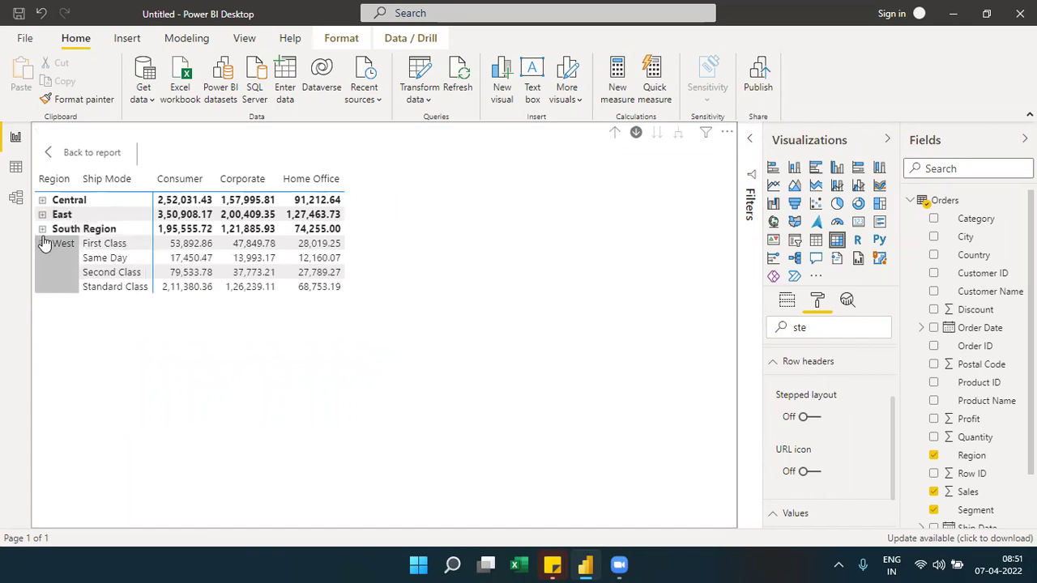
left_click(43, 244)
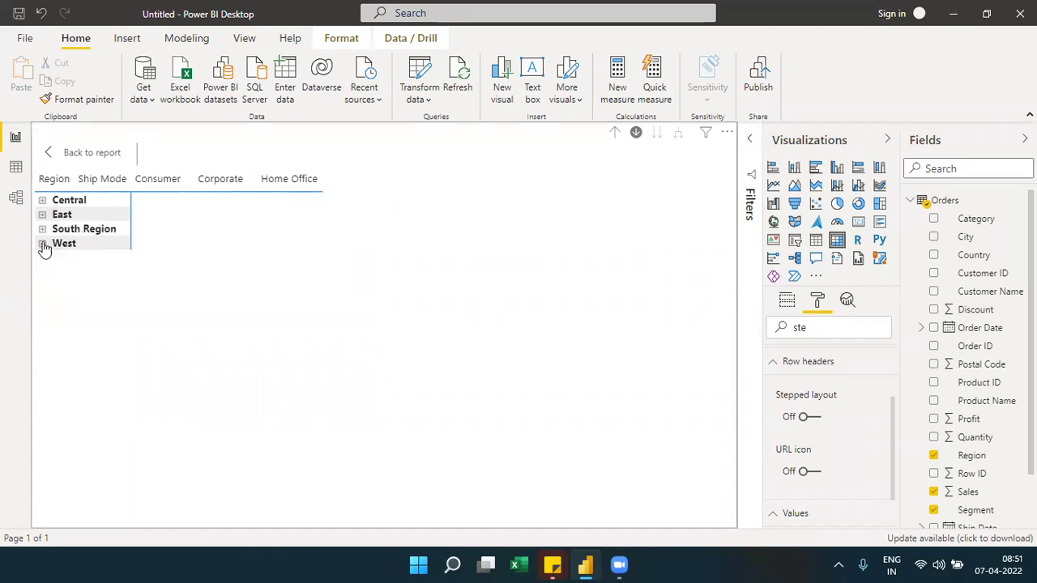
left_click(42, 244)
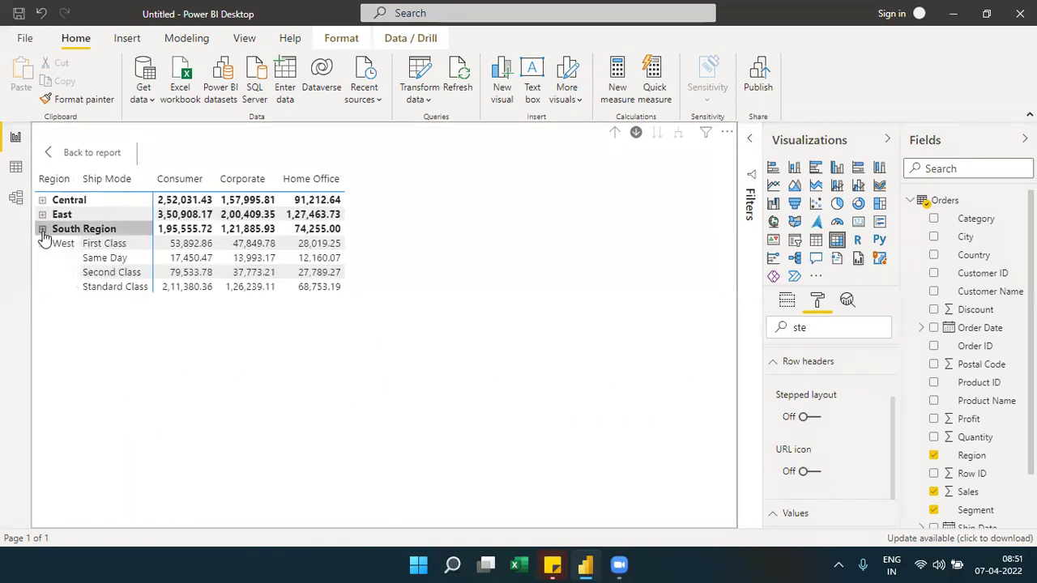
left_click(42, 229)
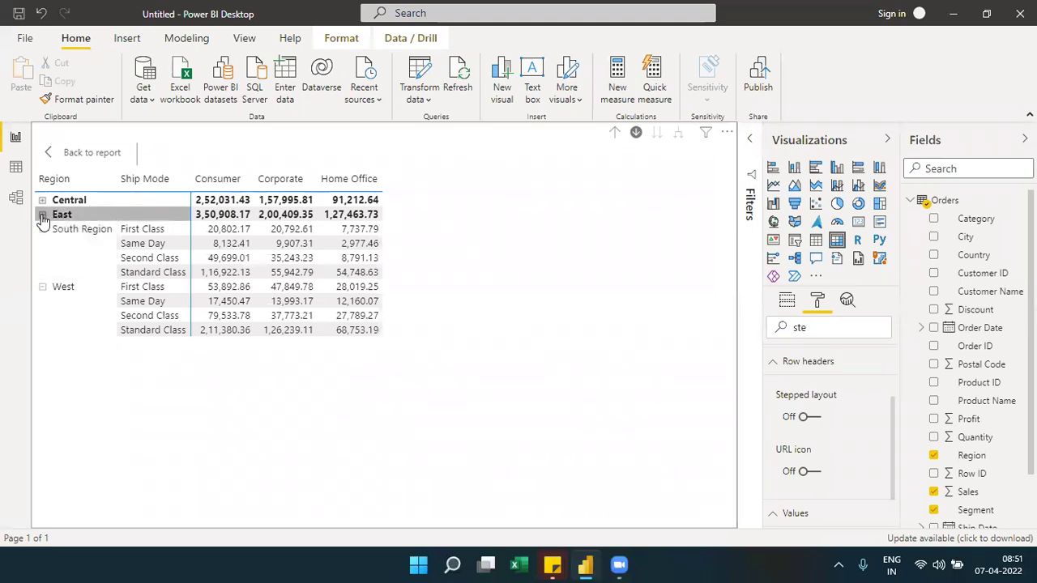
left_click(42, 214)
left_click(43, 200)
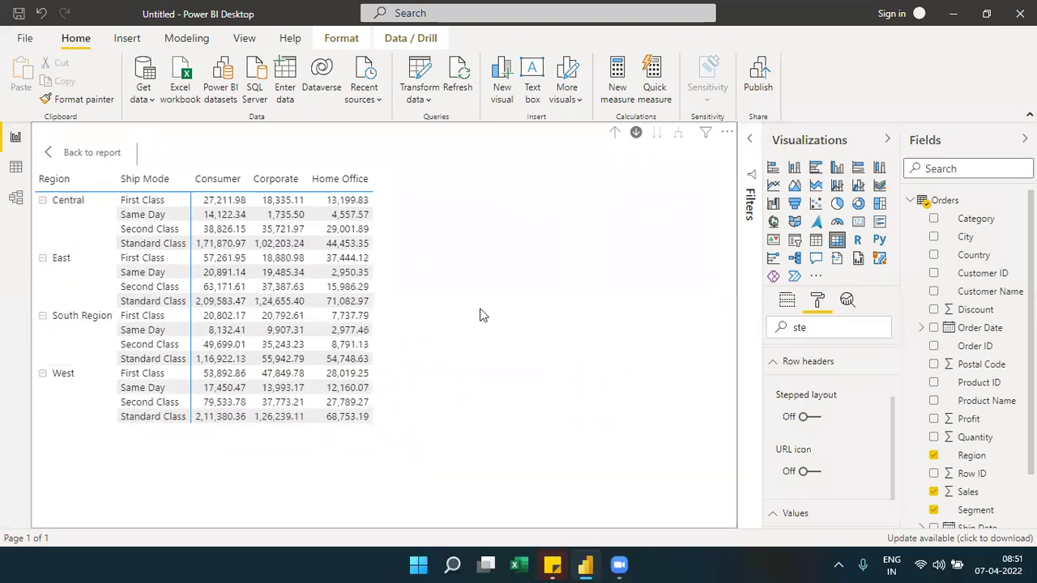
left_click(810, 417)
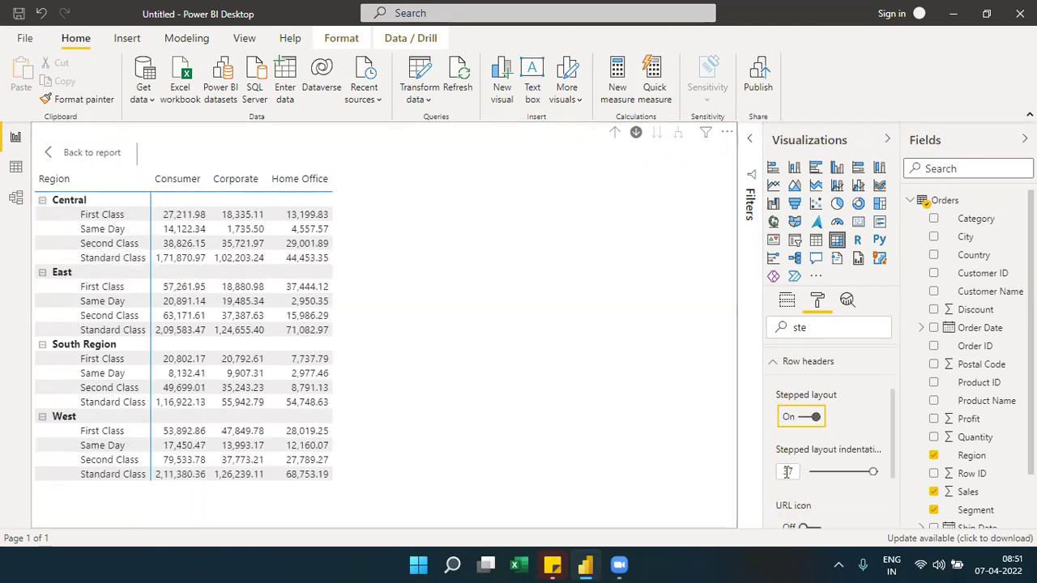
Drag the stepped layout indentation down to 20 and clear the format pane search
left_click_drag(871, 470, 831, 482)
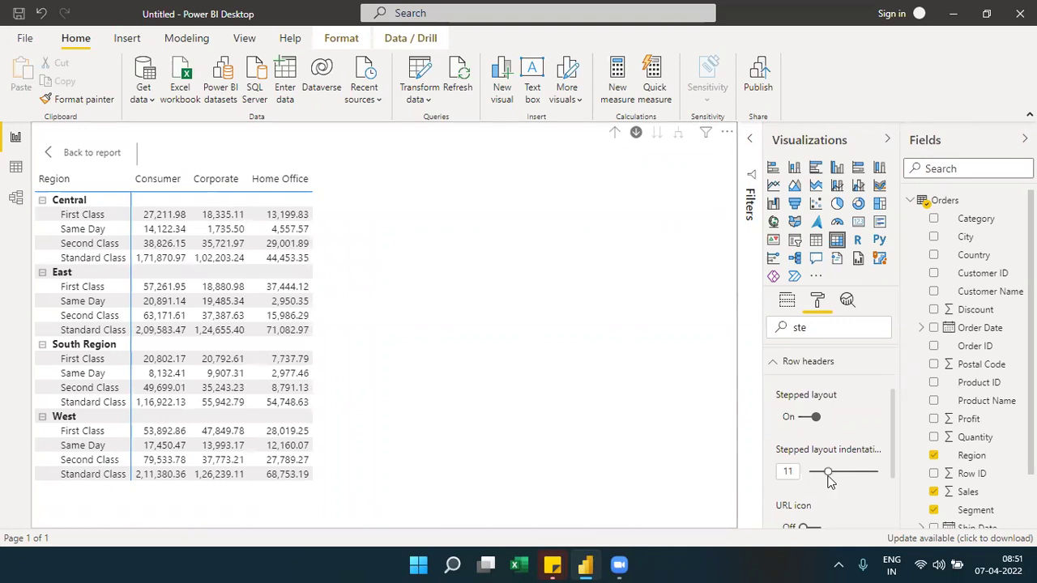
mouse_move(826, 472)
left_mouse_down()
mouse_move(847, 470)
mouse_move(825, 472)
left_mouse_up()
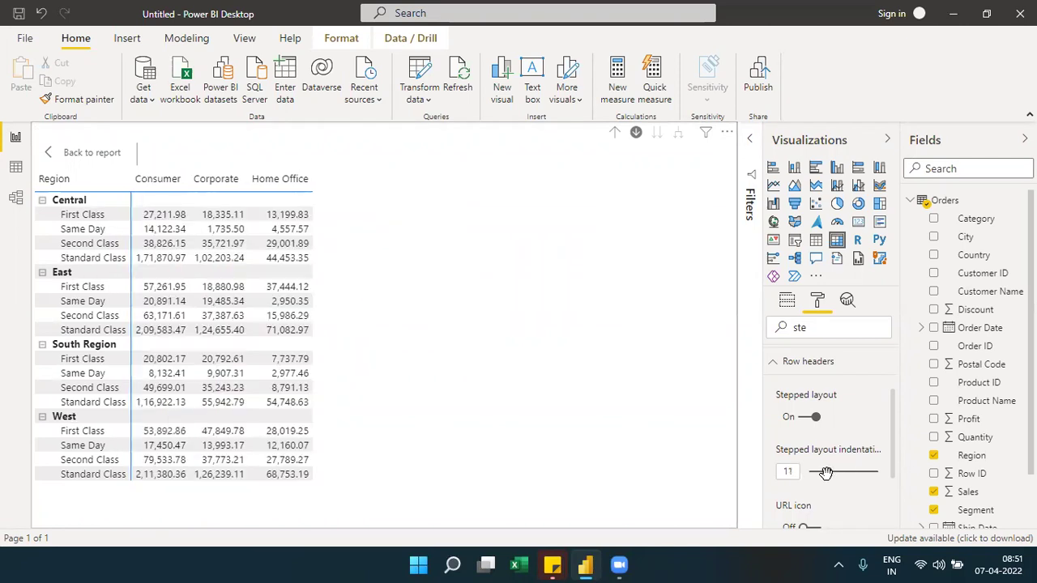
left_click(820, 324)
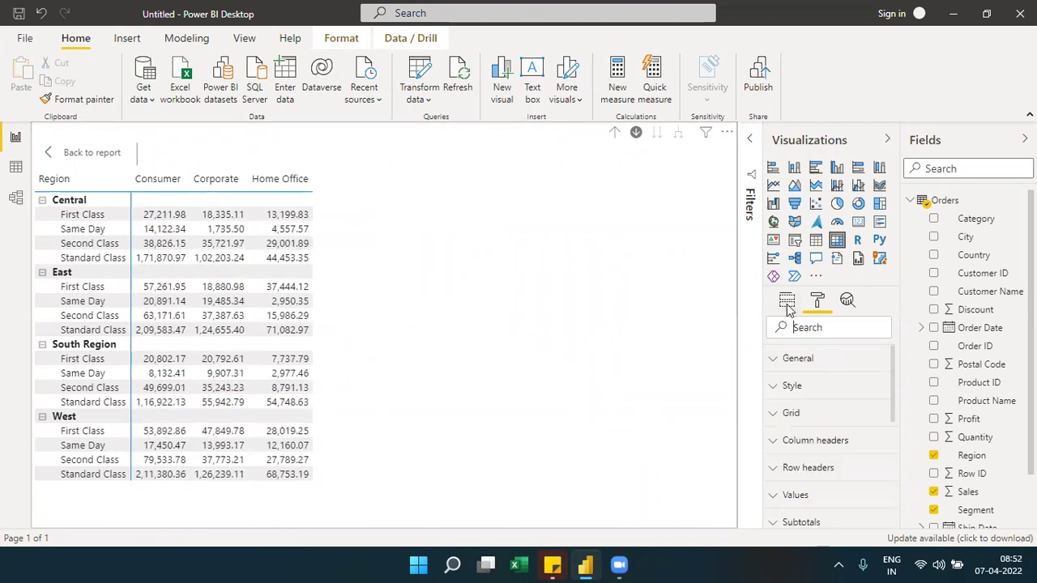
Exit the matrix's focus mode back to the full Page 1 report and deselect the matrix
left_click(786, 306)
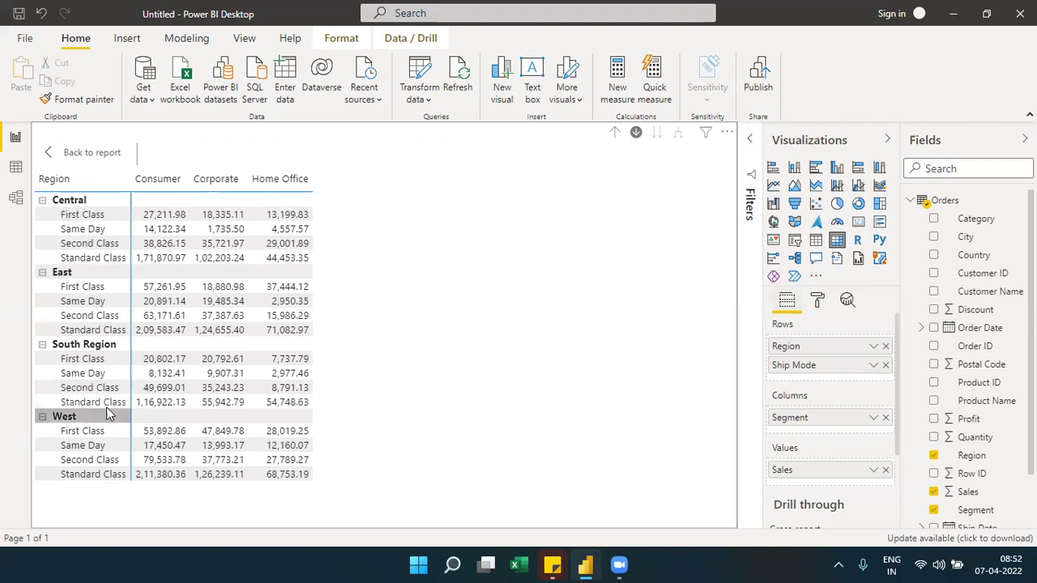
left_click(107, 166)
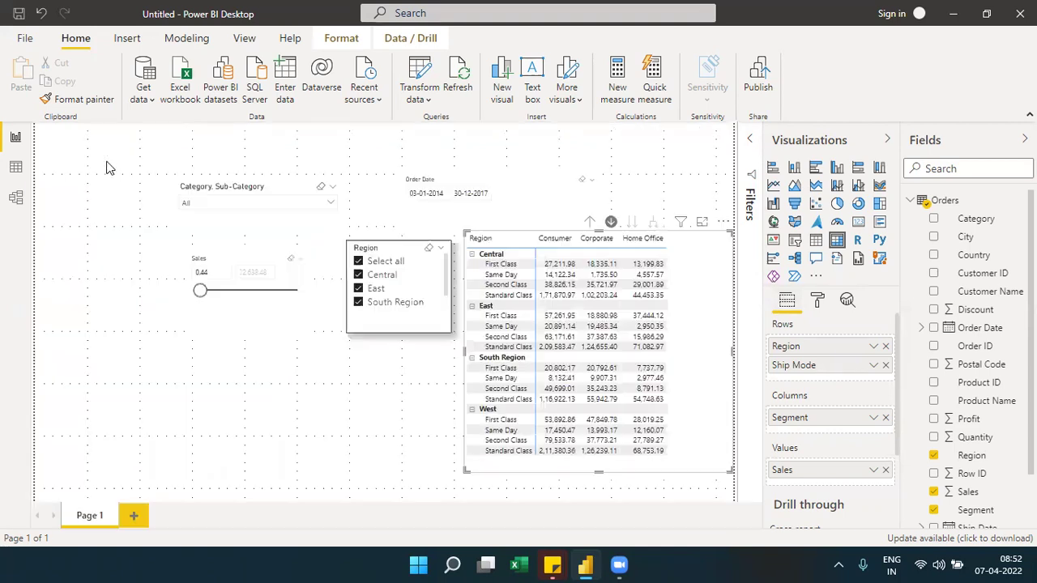
left_click(294, 346)
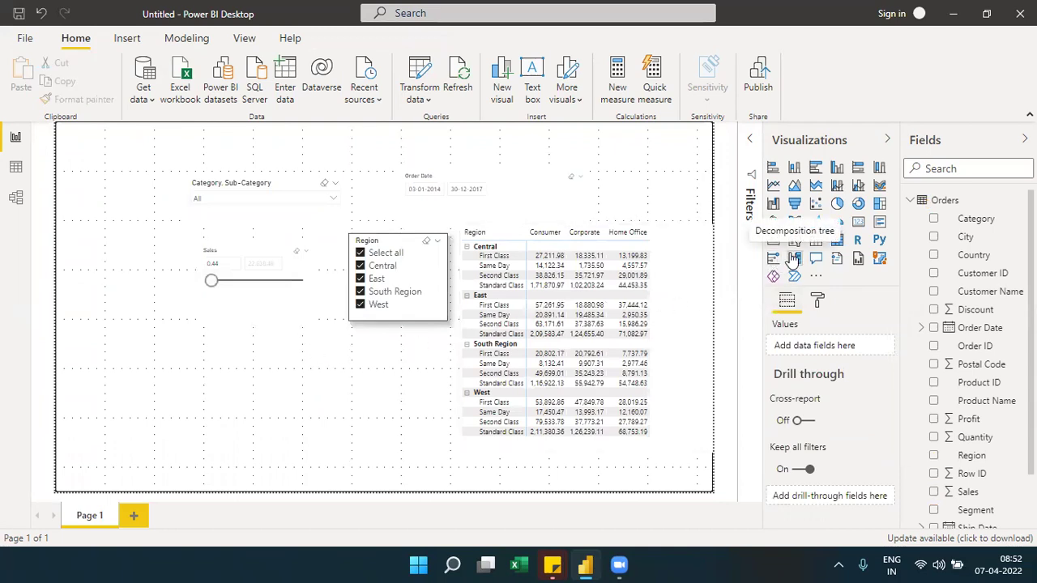
Add a blank Page 2 to the report and bring up the Insert ribbon's AI visuals
left_click(136, 518)
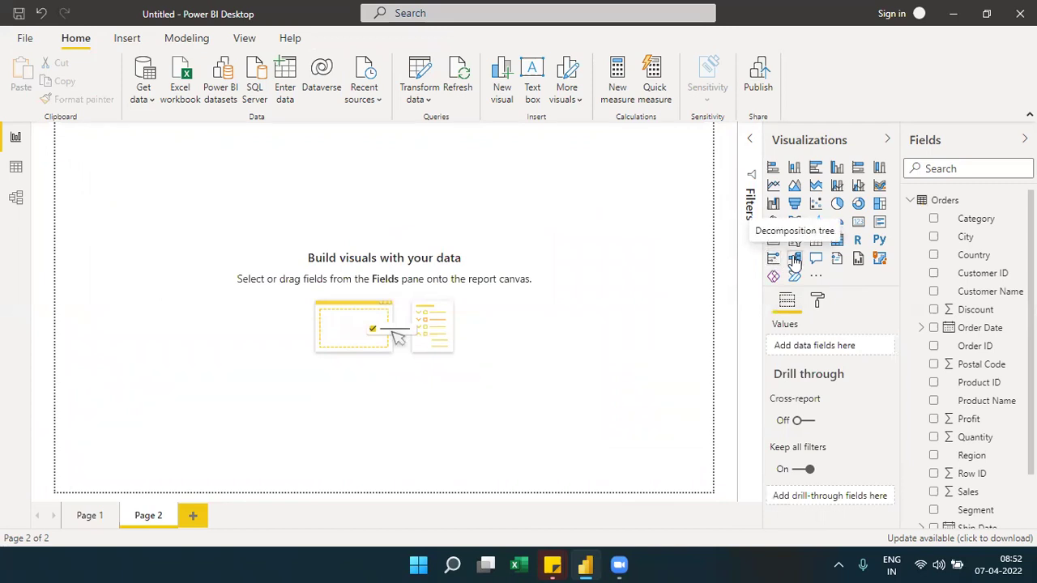
left_click(138, 39)
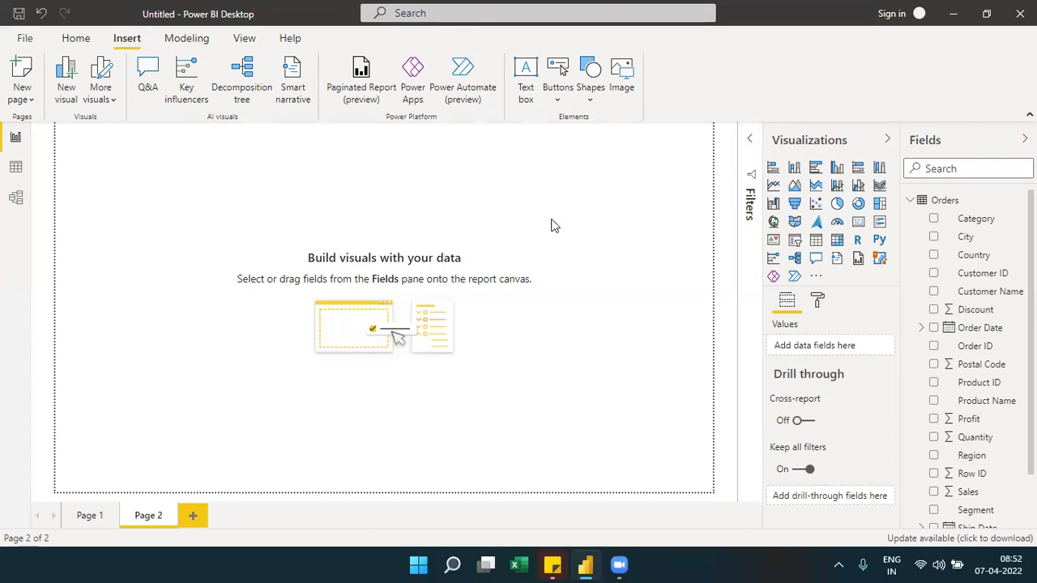
Insert a decomposition tree on Page 2, enlarging and positioning it
left_click(794, 259)
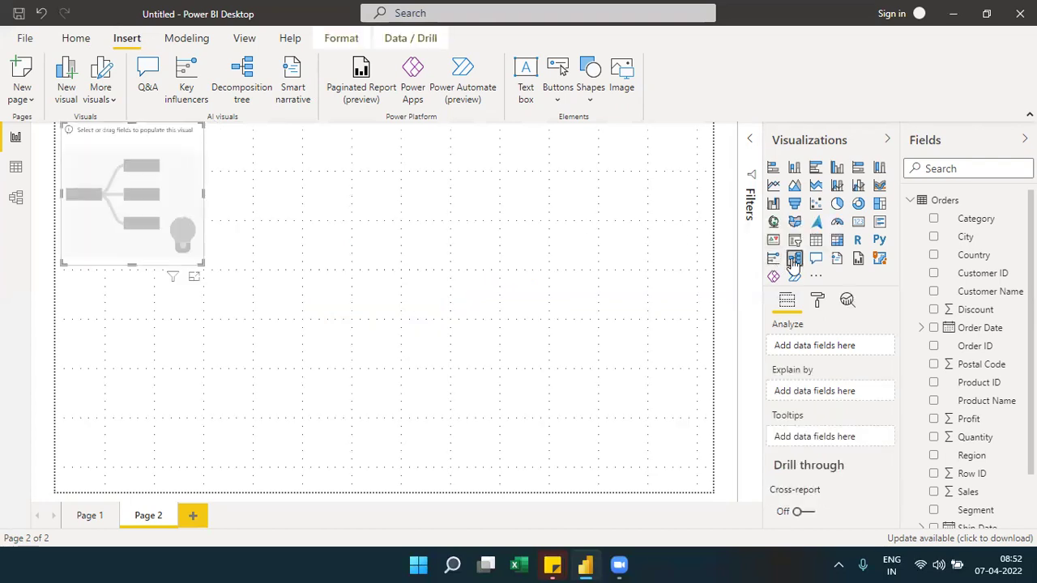
left_click_drag(201, 263, 297, 359)
left_click_drag(223, 289, 231, 296)
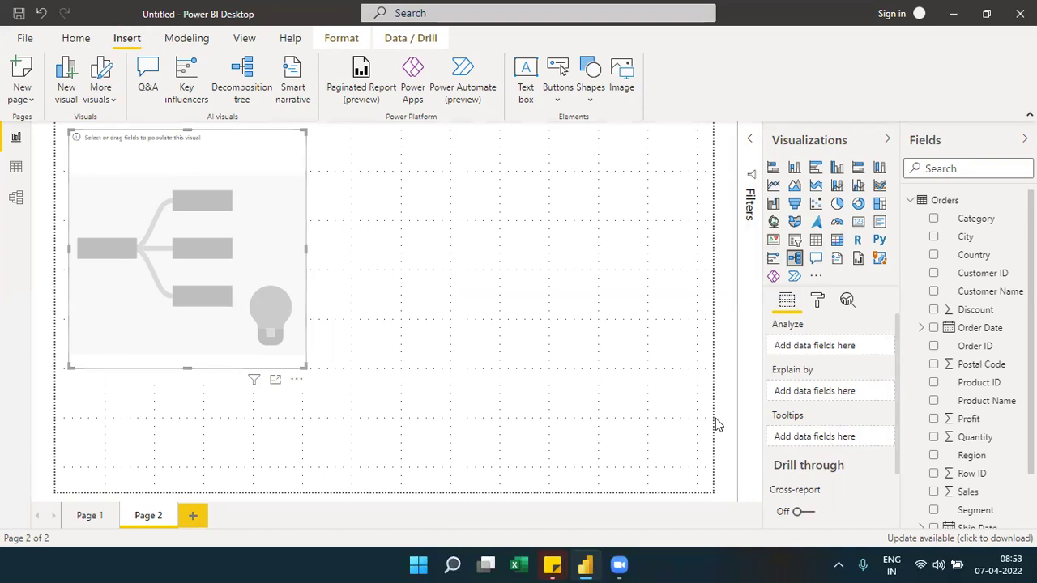
Analyze Sales, explained by Category, Sub-Category and Segment, then enlarge the tree further
left_click_drag(842, 367, 832, 345)
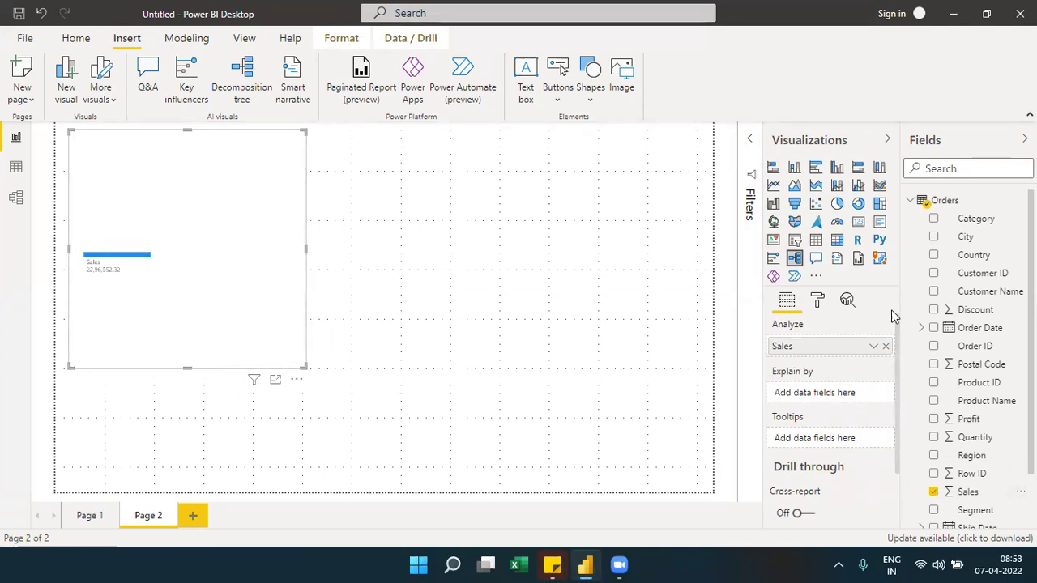
left_click_drag(978, 220, 849, 402)
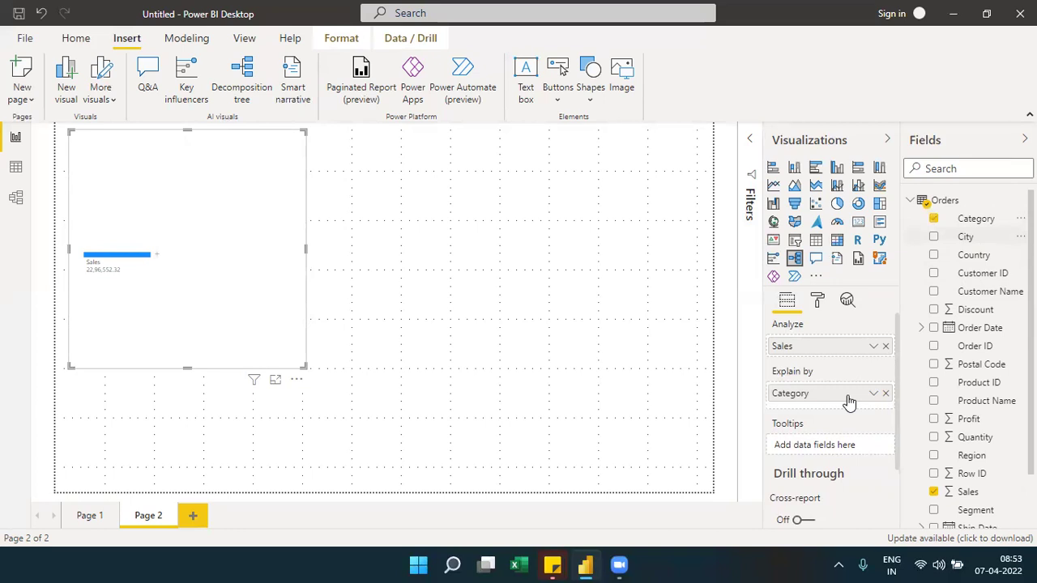
scroll(1002, 482, "down", 2)
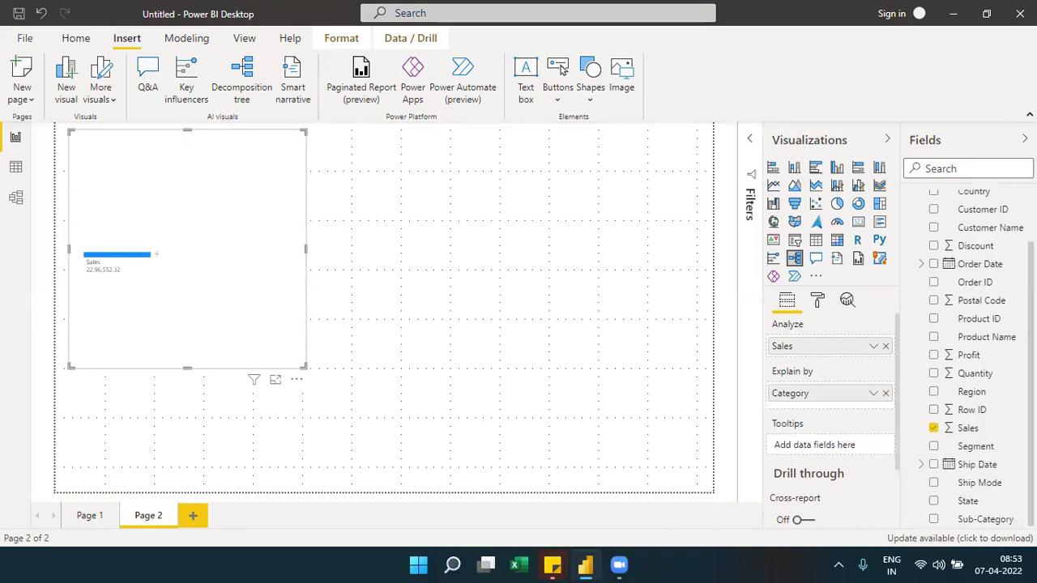
left_click_drag(1003, 520, 858, 410)
left_click_drag(968, 451, 847, 395)
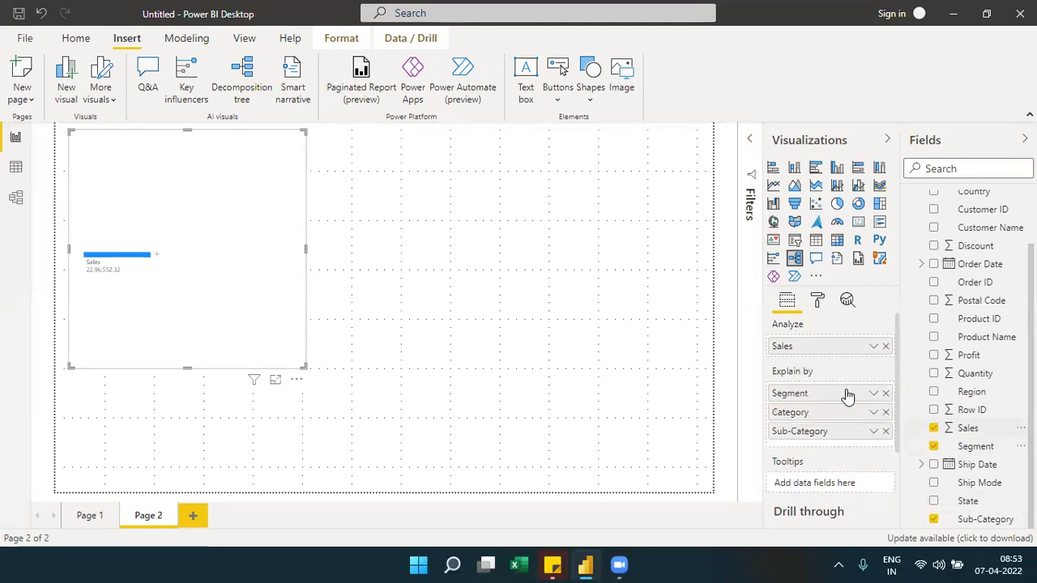
left_click_drag(300, 366, 420, 394)
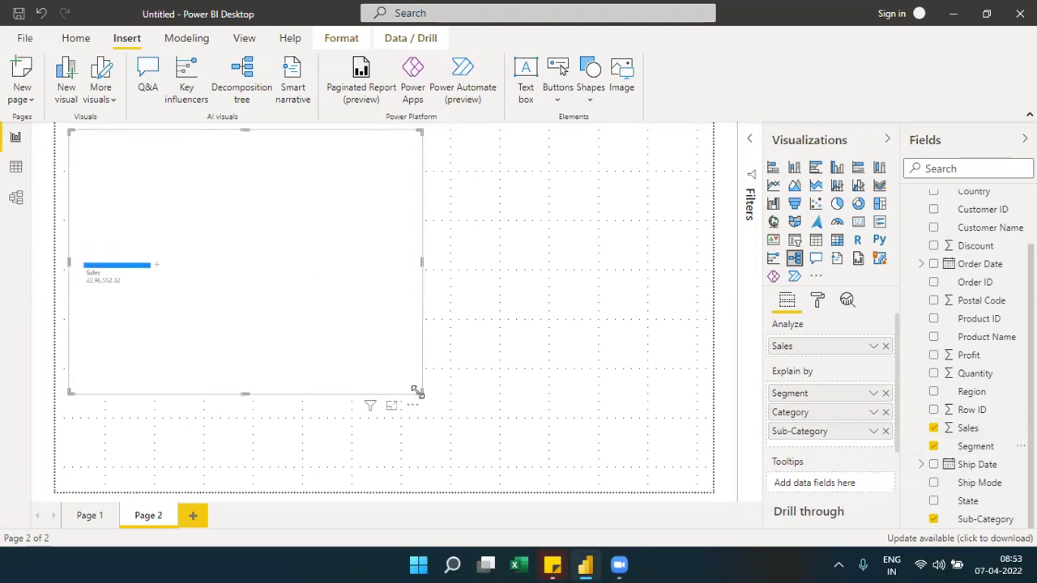
Split total Sales by Segment (Consumer 11,60,752.80, Corporate 7,06,146.37, Home Office 4,29,653.15) and view it in focus mode
left_click(156, 271)
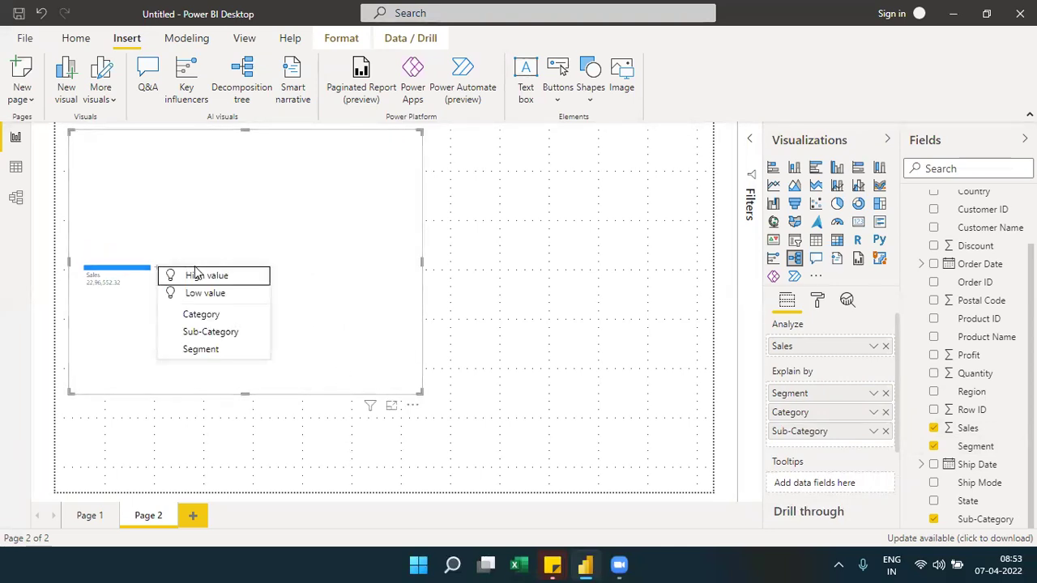
left_click(210, 351)
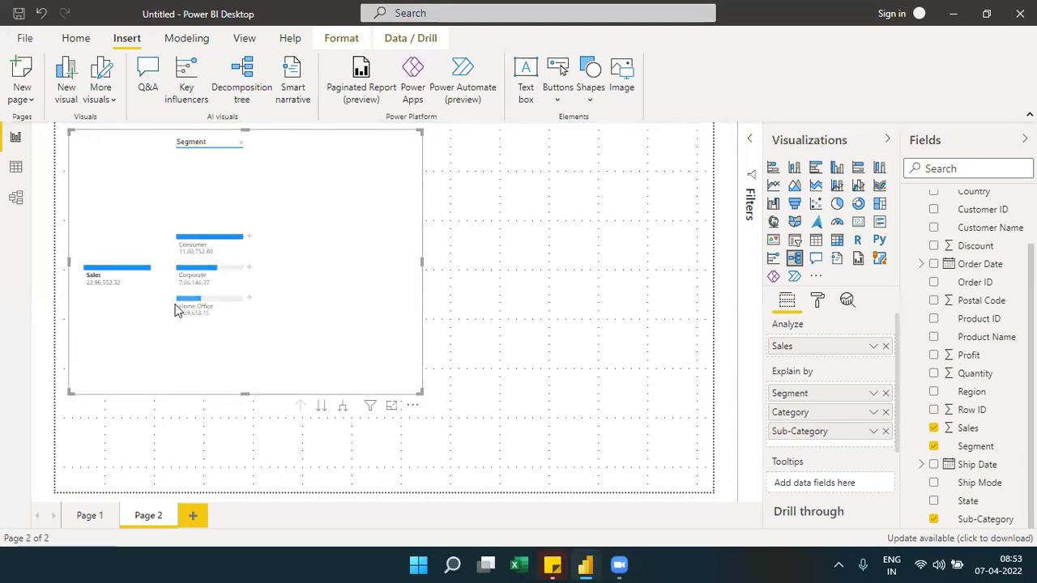
left_click(390, 406)
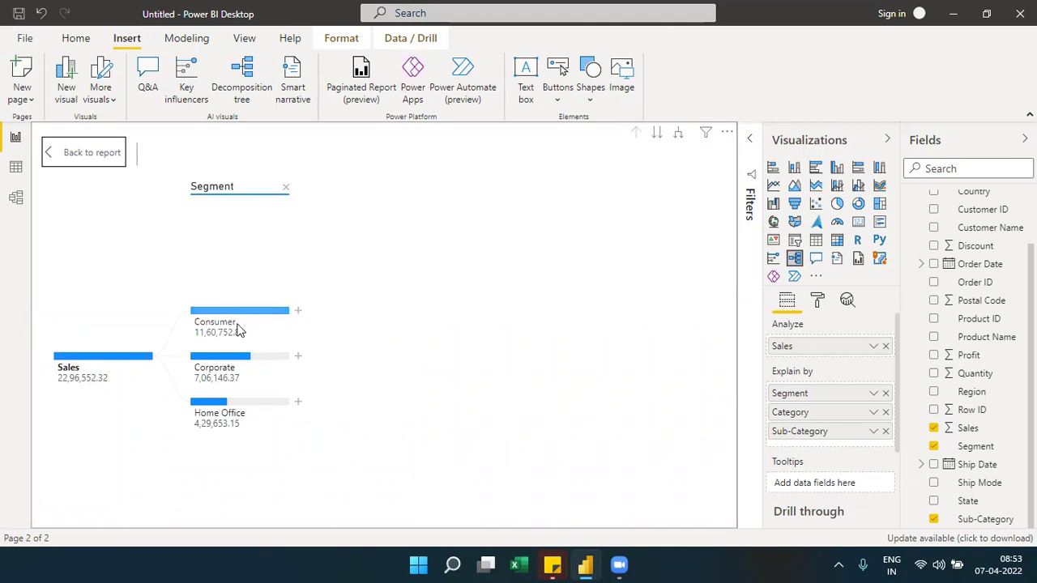
mouse_move(200, 333)
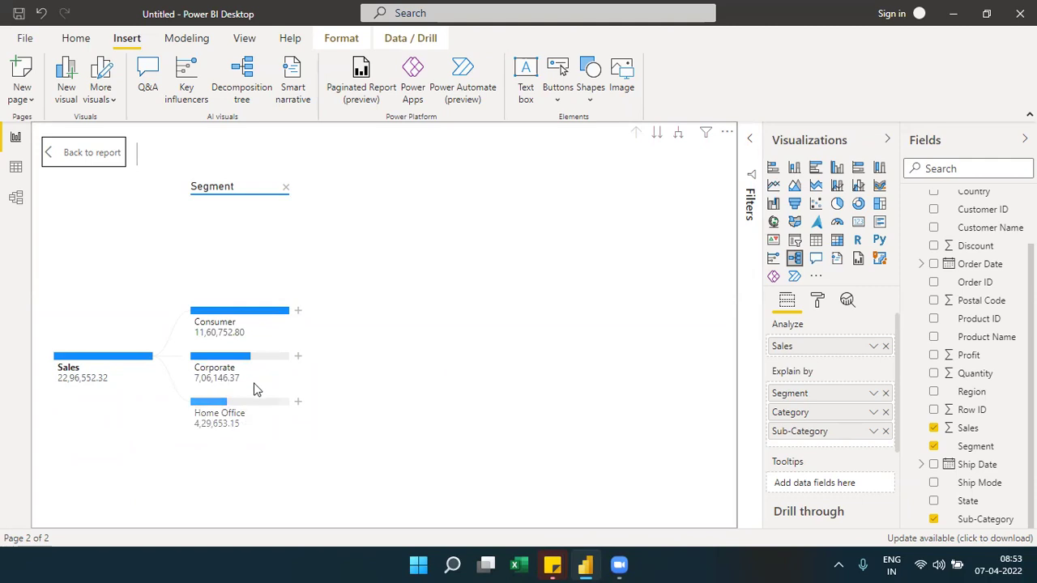
Split Technology by its top Sub-Category (Phones, 1,69,674.19) and expand Consumer's Furnitures sub-categories
left_click(298, 313)
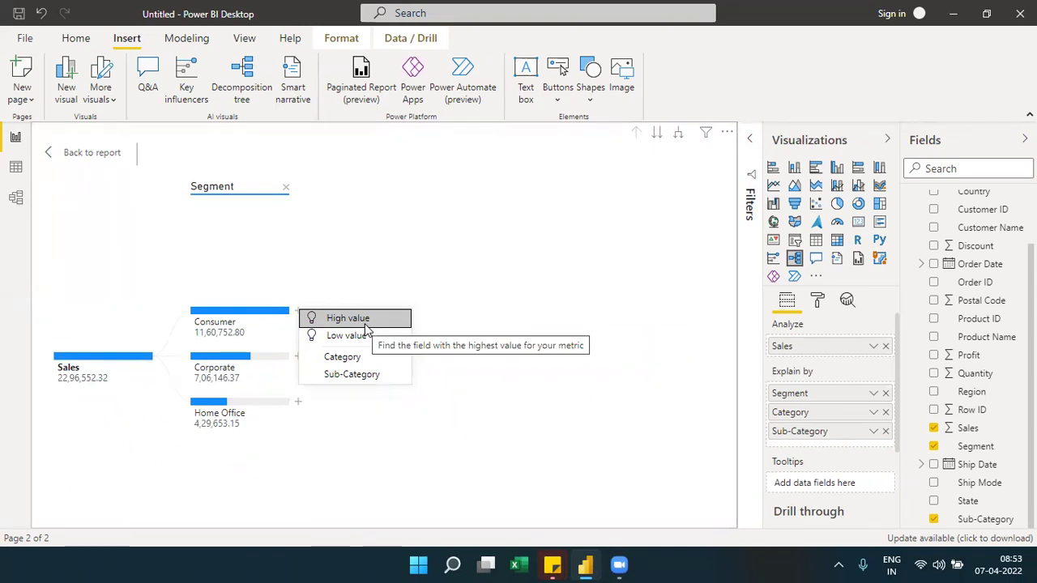
key("Escape")
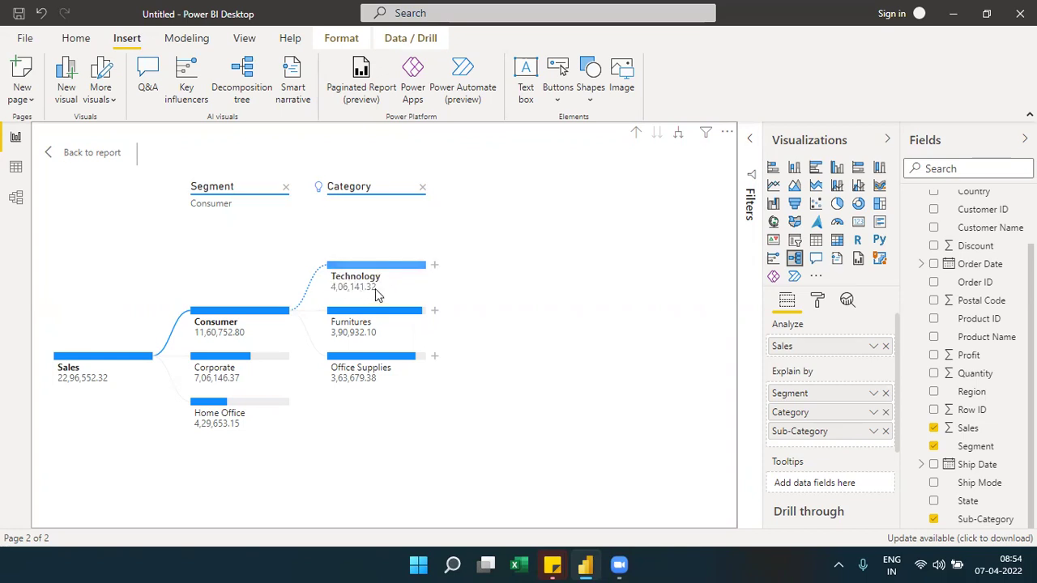
left_click(435, 268)
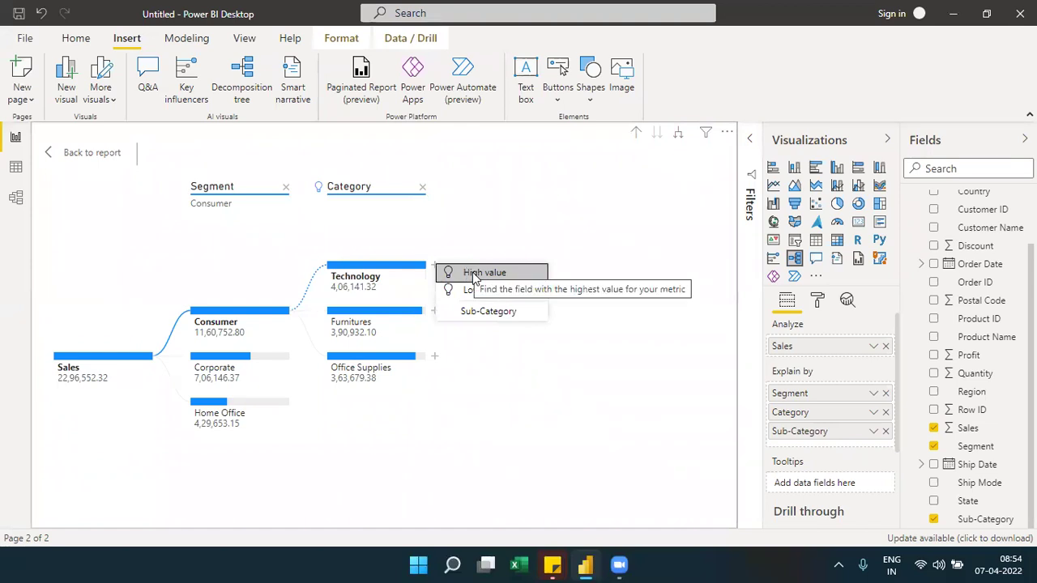
left_click(474, 275)
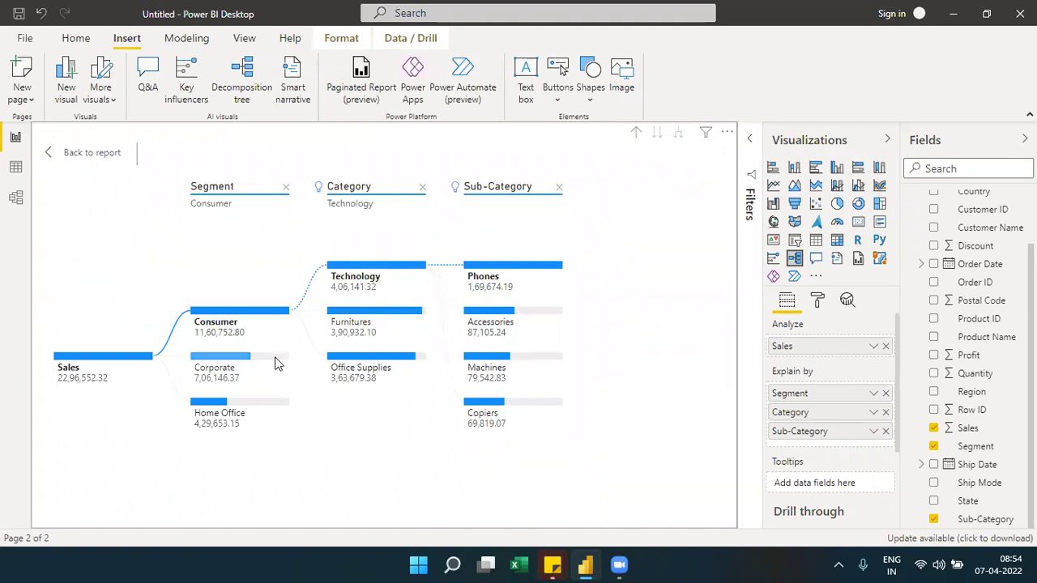
left_click(381, 315)
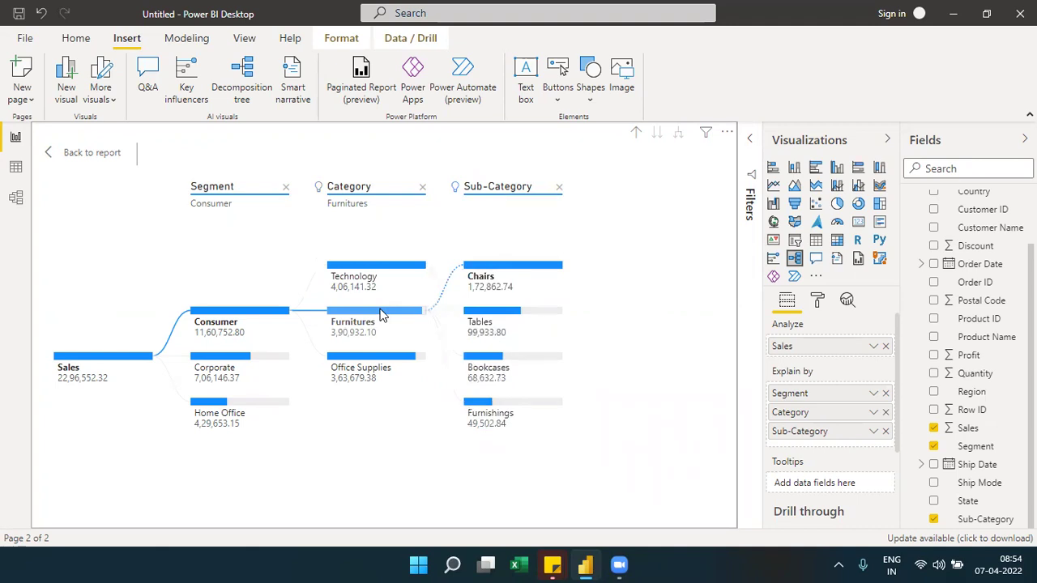
Show Office Supplies sub-categories and toggle the breakdown between the Corporate and Consumer segments
left_click(367, 357)
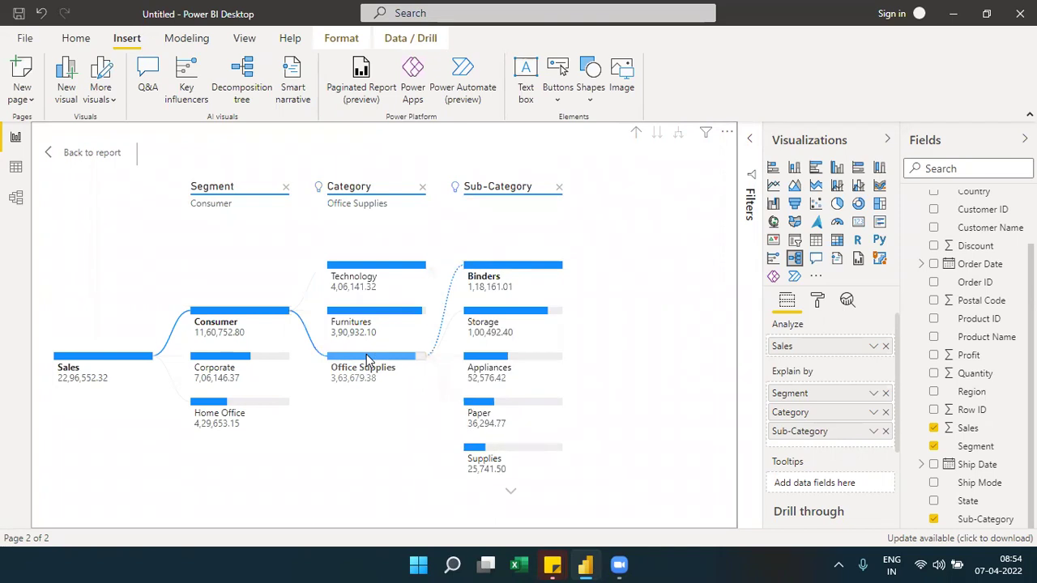
left_click(274, 363)
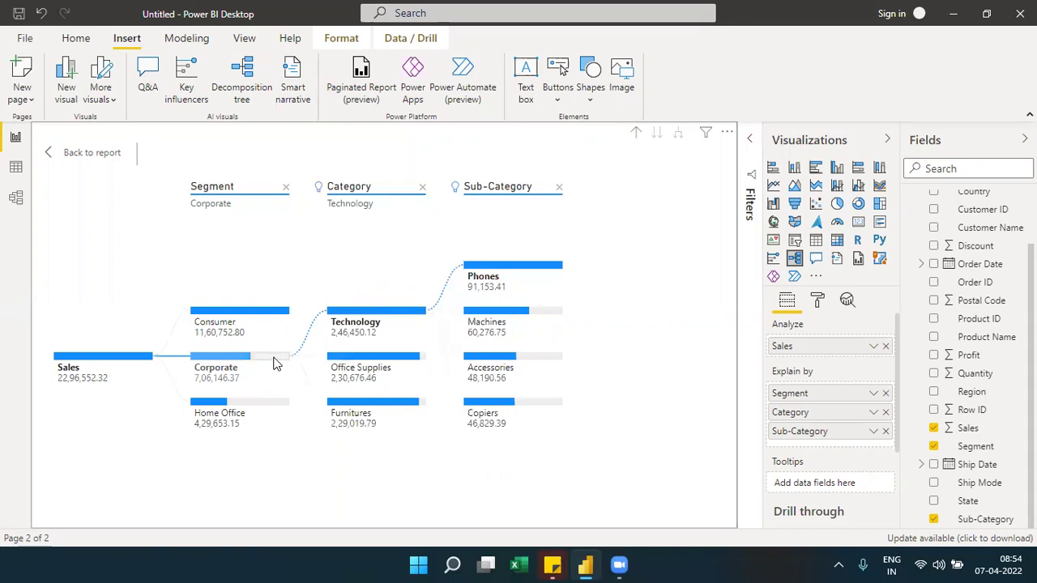
left_click(244, 312)
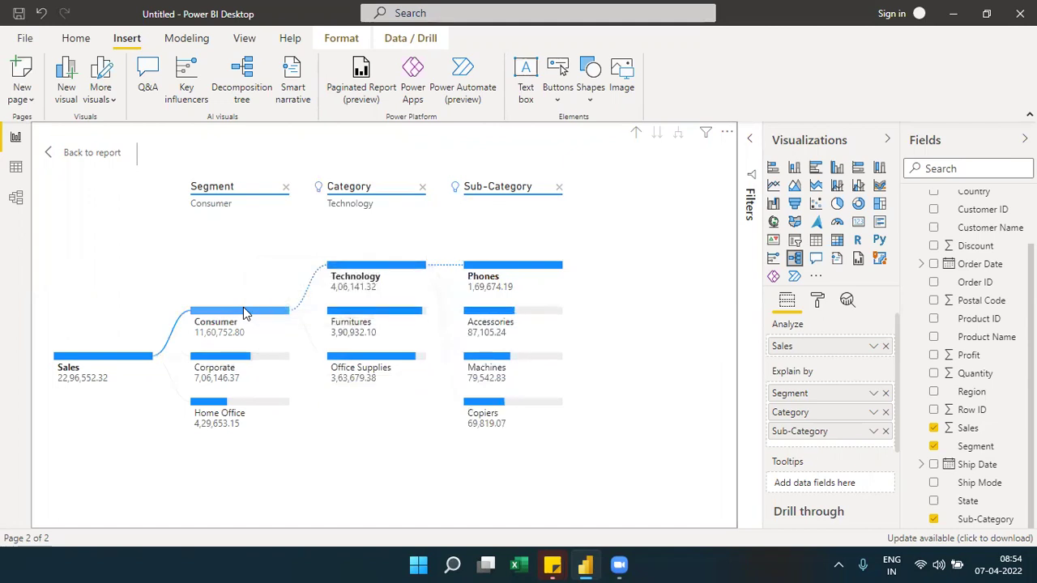
left_click(240, 366)
Compare Home Office, Corporate and Consumer across Furnitures and Office Supplies, ending on Corporate
mouse_move(233, 405)
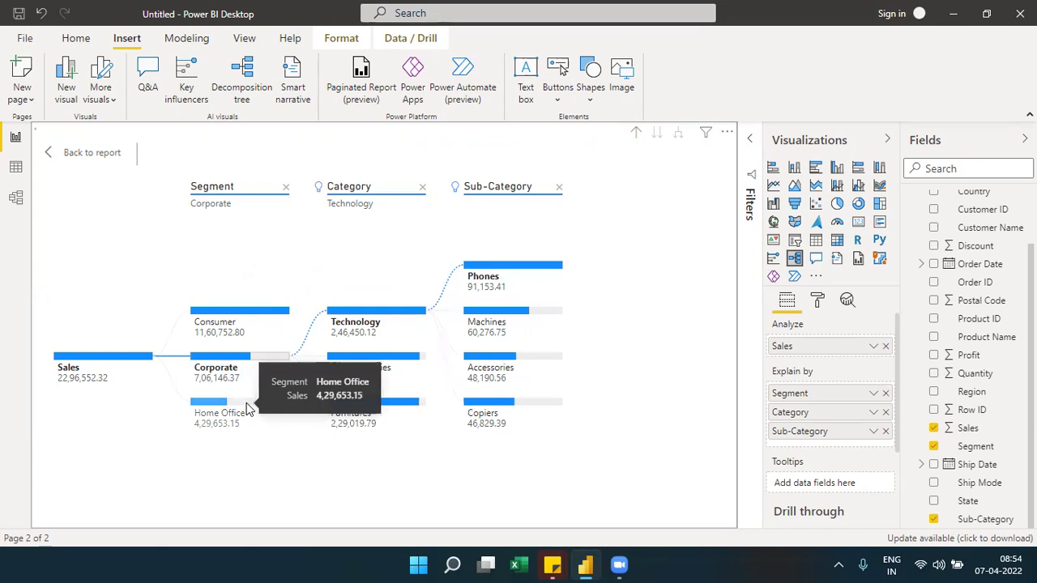
left_click(248, 409)
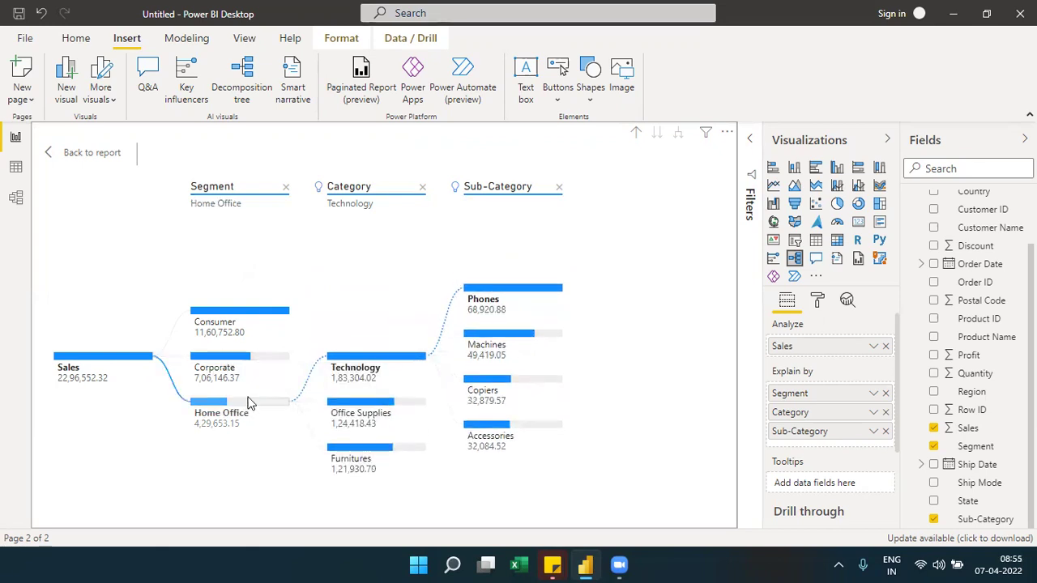
left_click(255, 360)
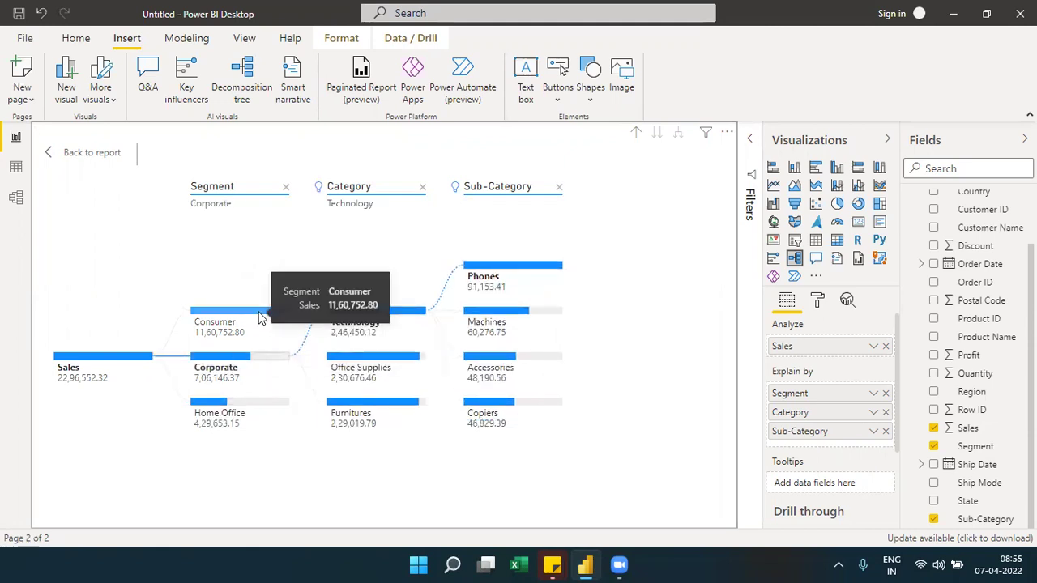
left_click(260, 317)
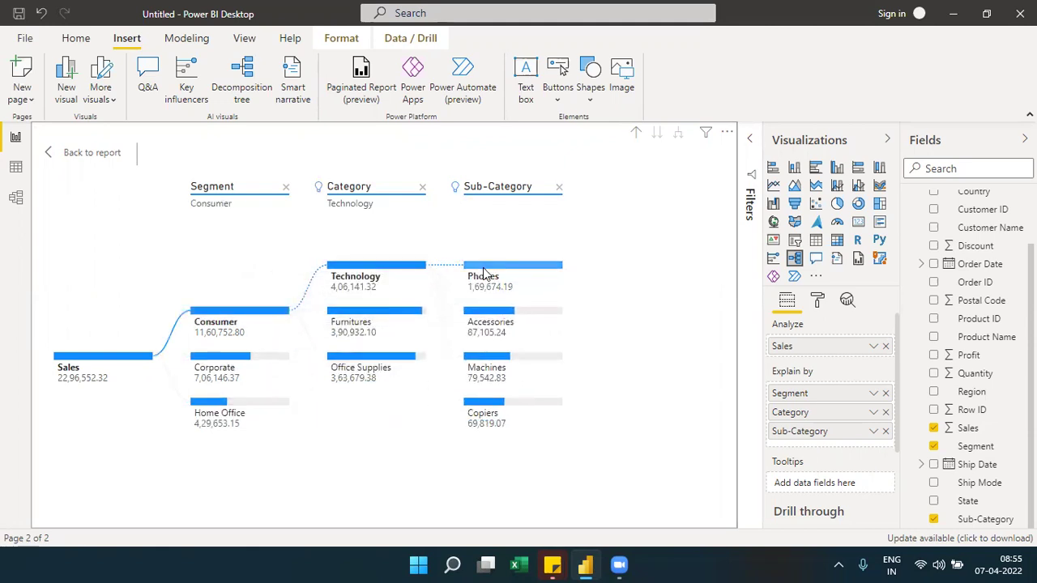
left_click(404, 318)
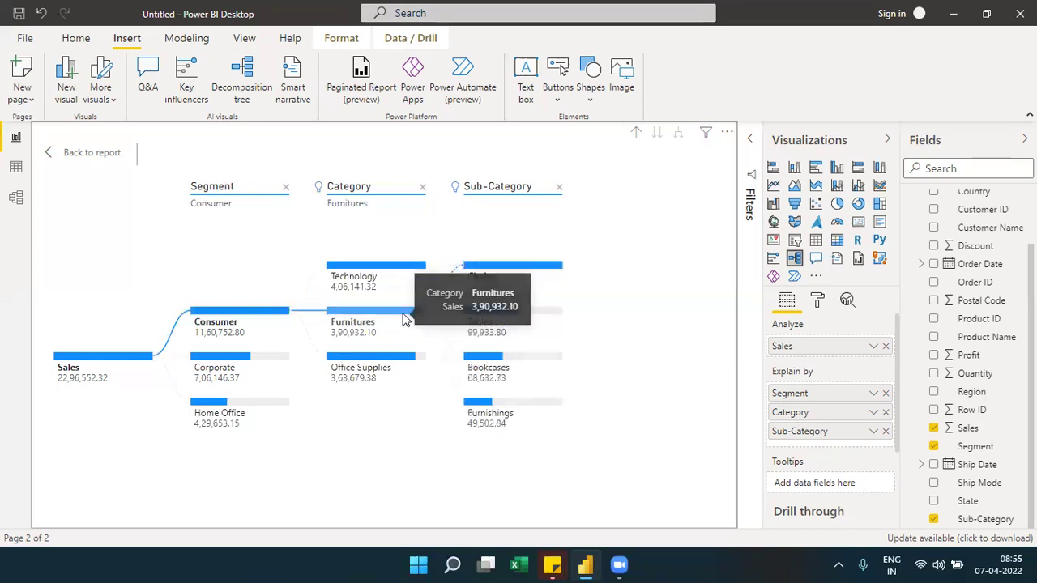
left_click(391, 365)
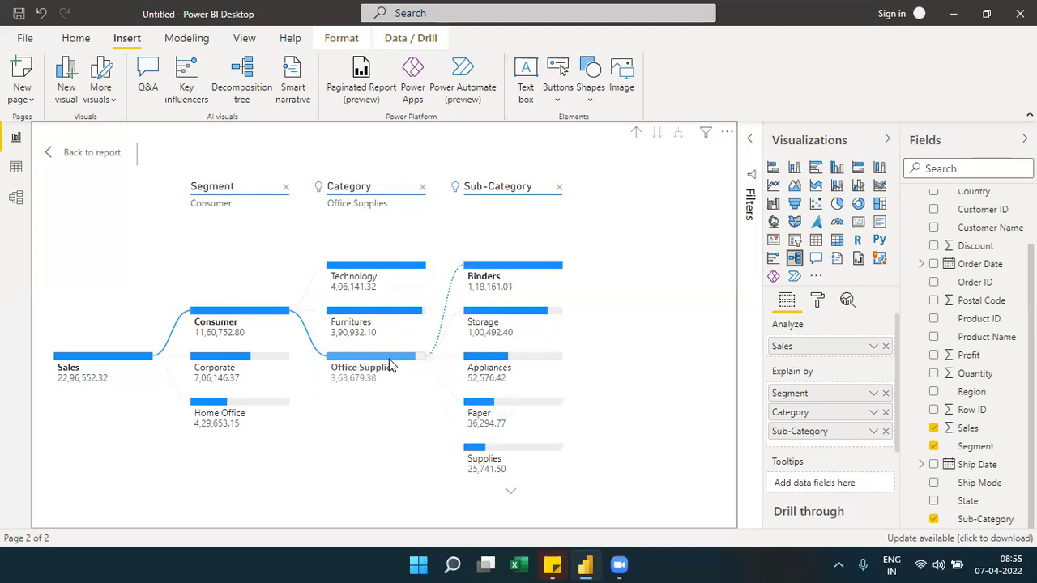
left_click(259, 358)
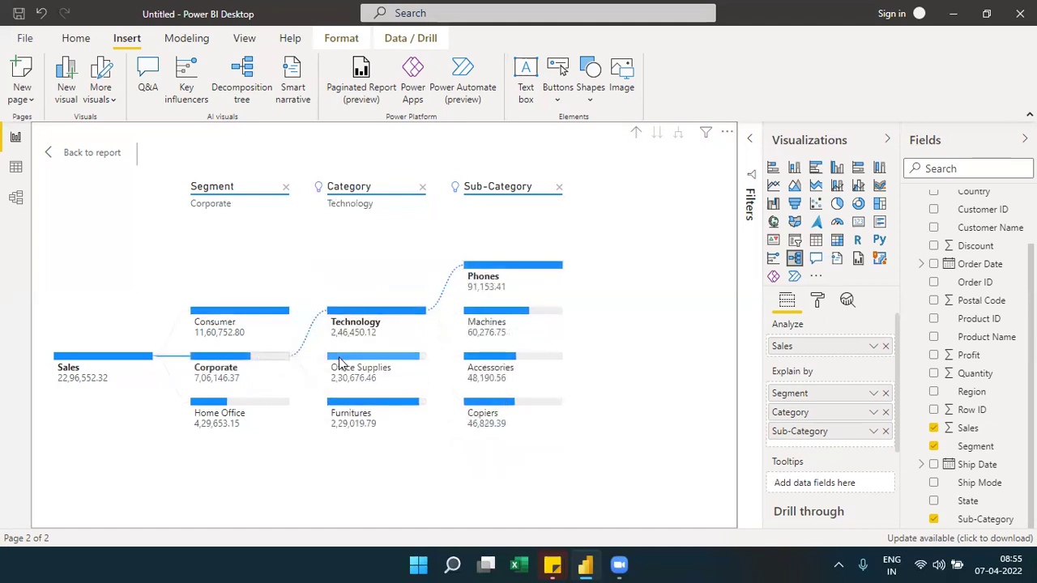
Drill Corporate into Office Supplies, highlighting Binders then Storage, then into Furnitures (Chairs 99,140.88)
left_click(340, 362)
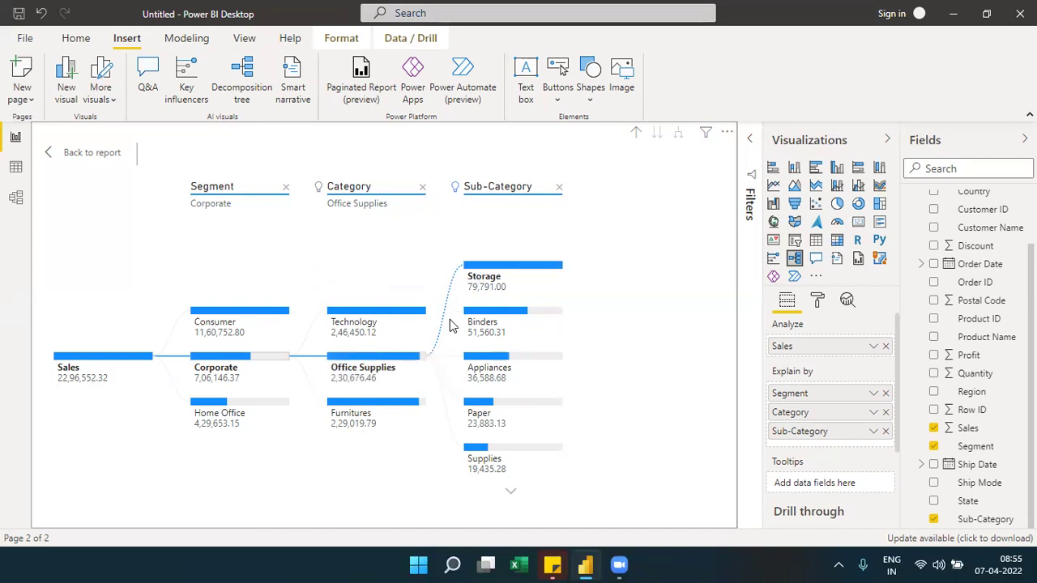
left_click(500, 320)
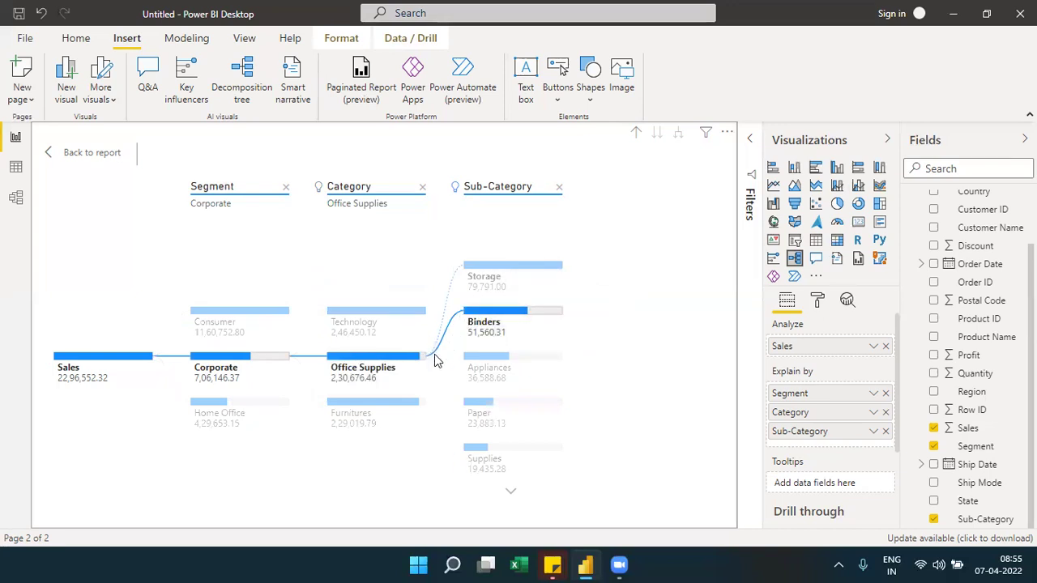
left_click(491, 264)
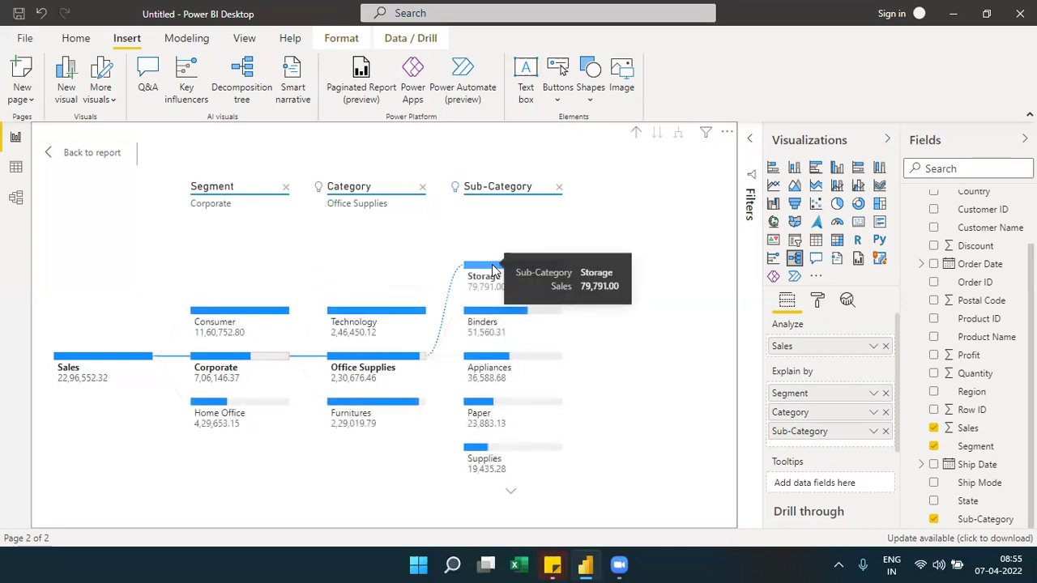
left_click(346, 402)
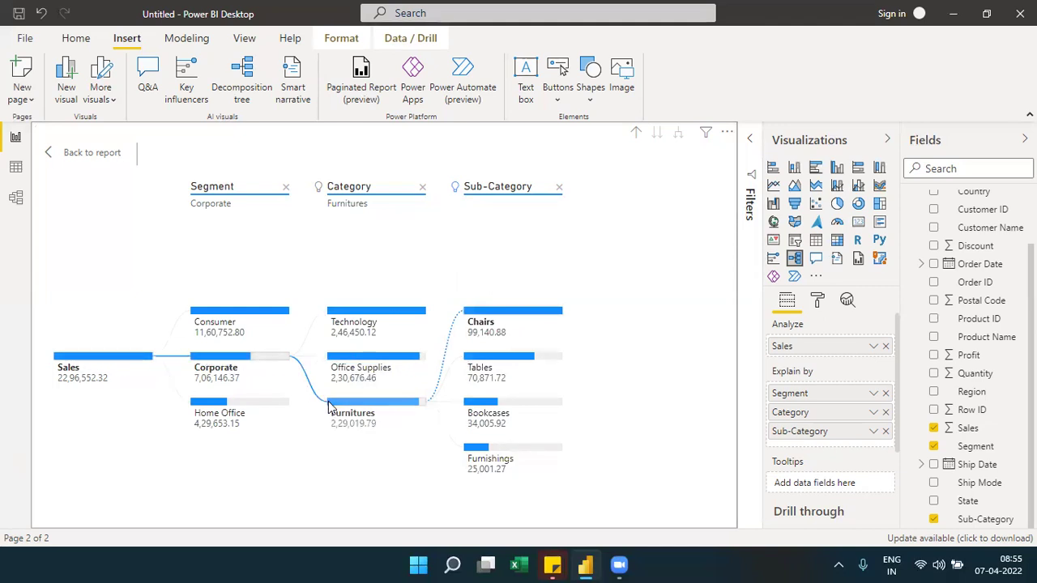
mouse_move(356, 399)
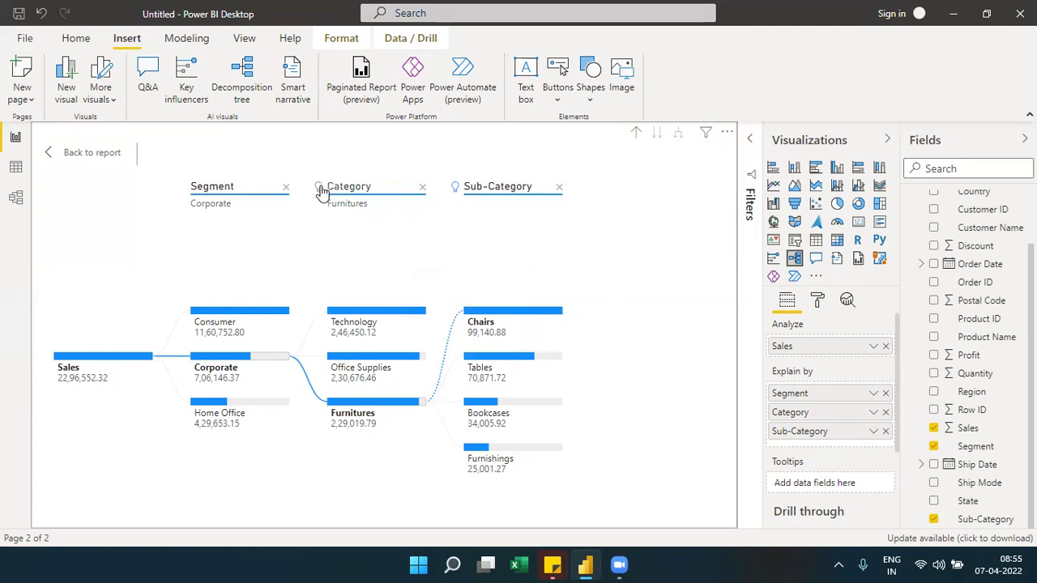
mouse_move(321, 191)
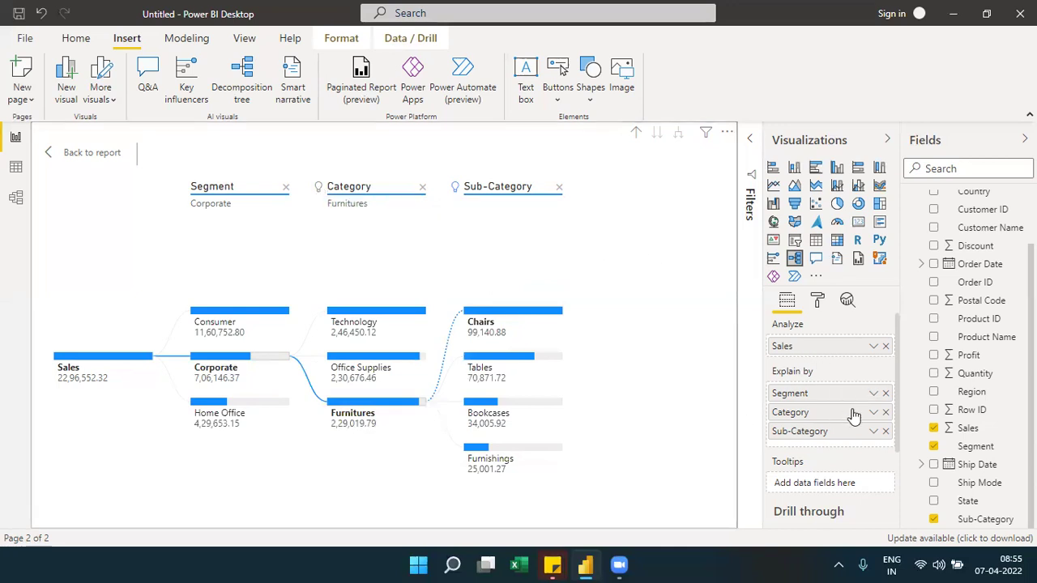
Add Ship Mode to the tree and break Standard Class down by Sub-Category
left_click_drag(968, 486, 562, 315)
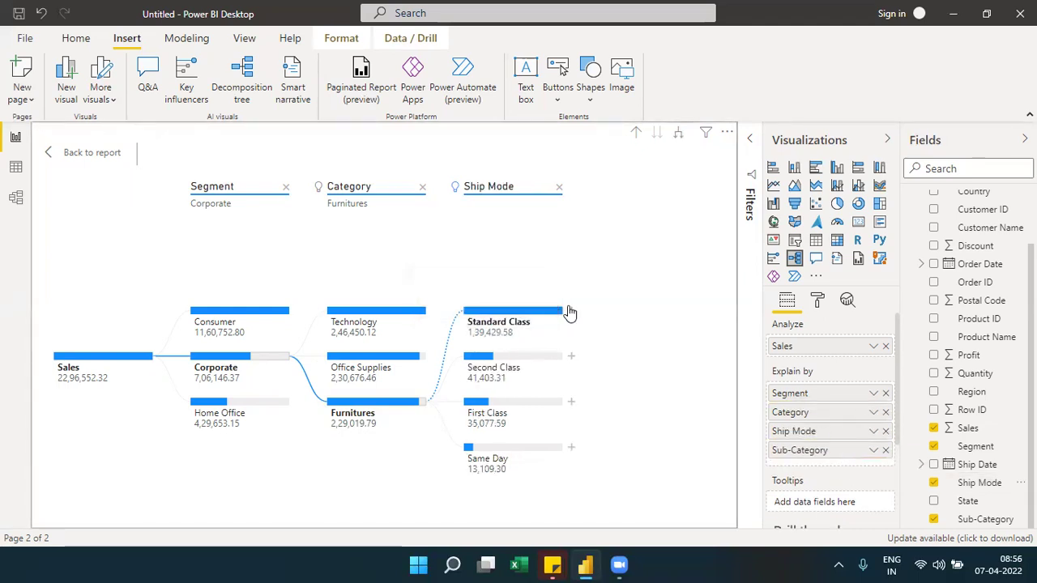
left_click(570, 312)
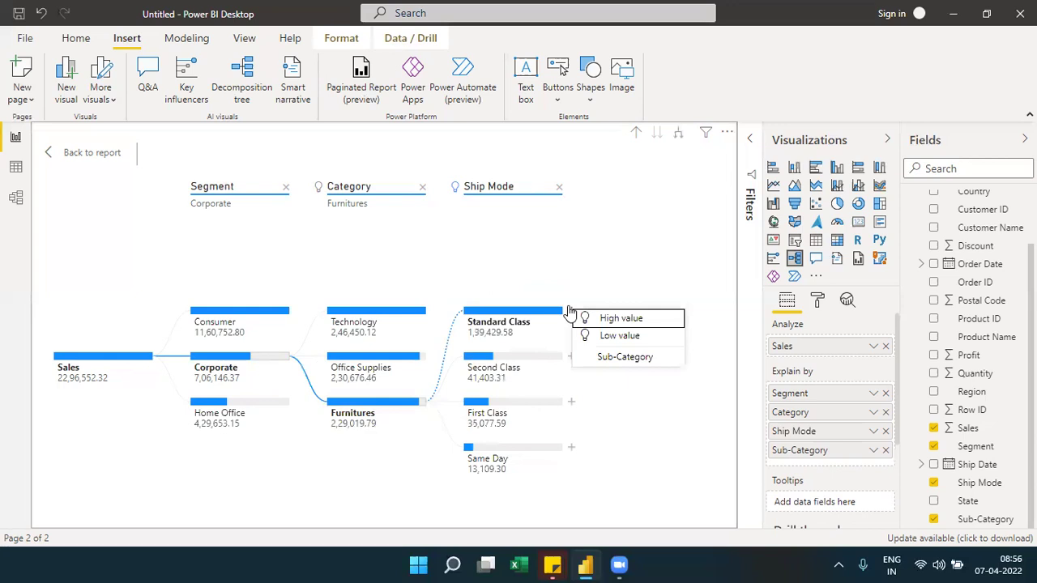
left_click(603, 357)
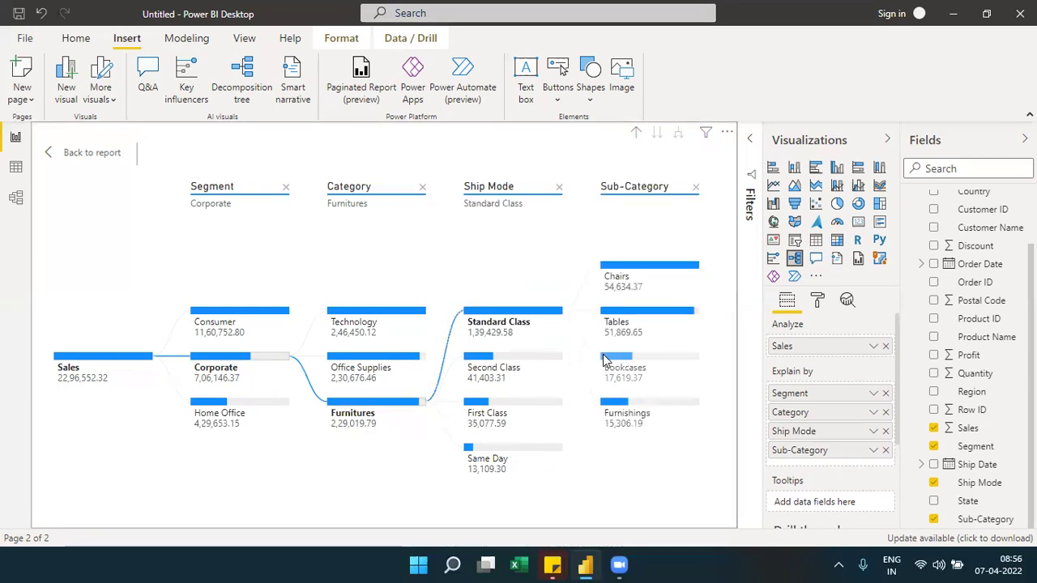
Toggle the Standard Class highlight, then highlight the Furnishings path
left_click(491, 314)
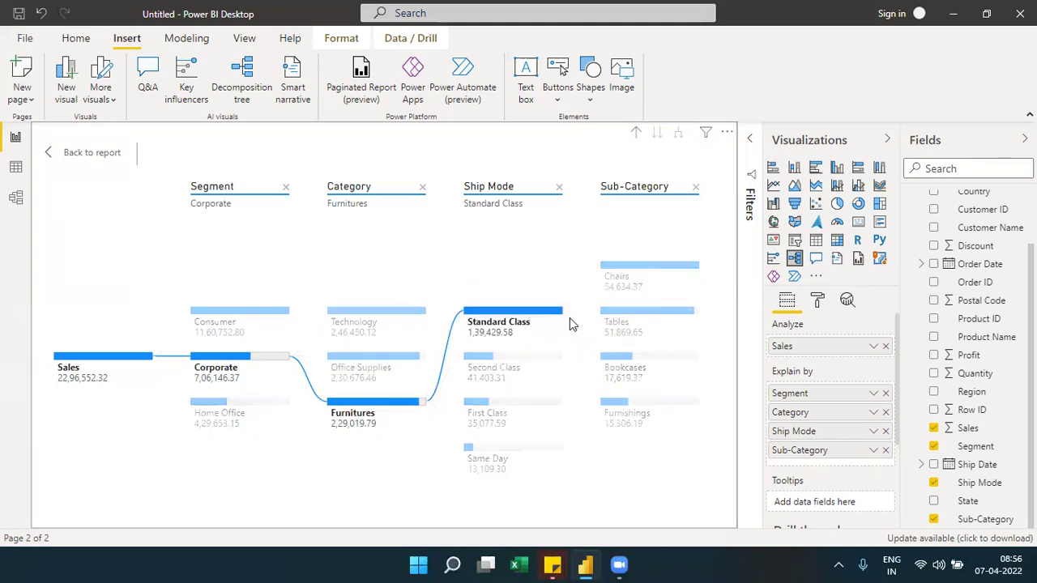
left_click(507, 319)
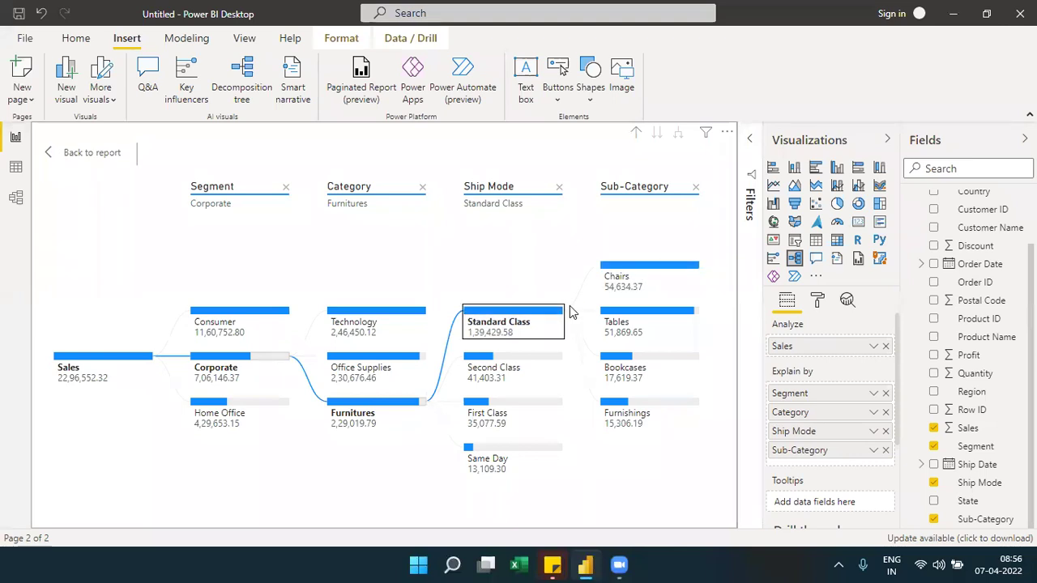
left_click(541, 312)
left_click(541, 312)
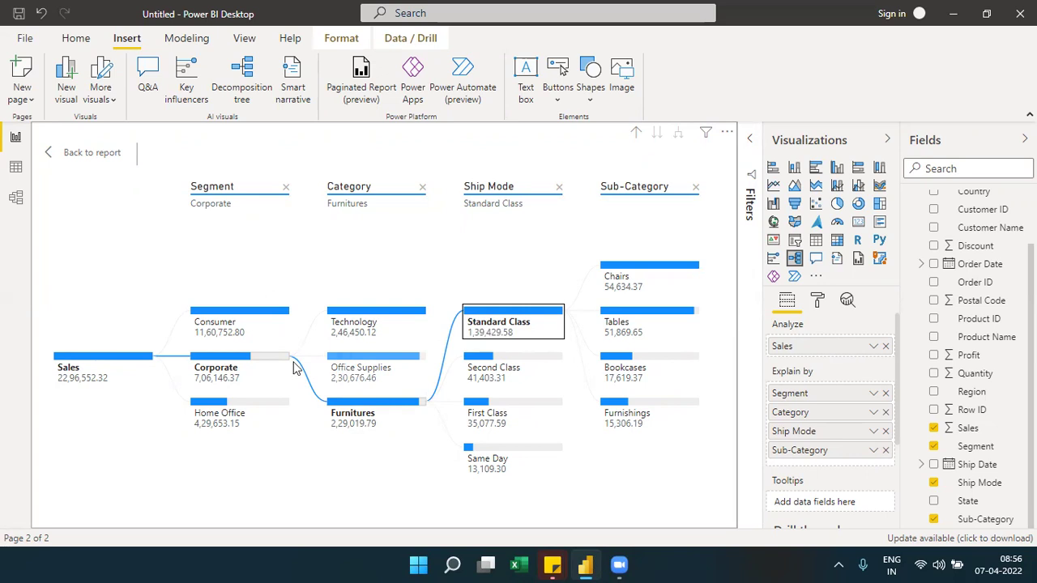
left_click(618, 407)
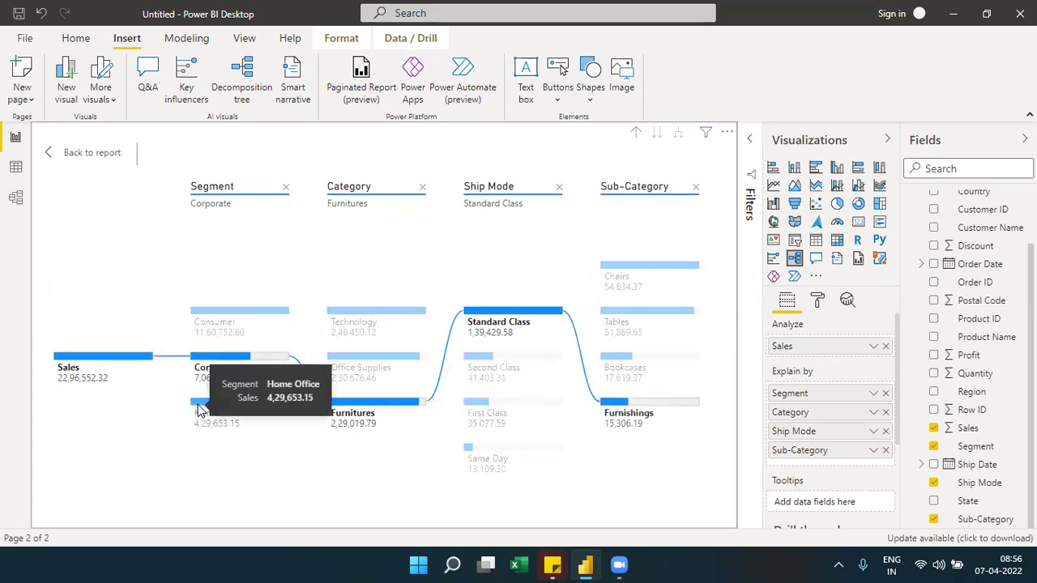
Return to Page 2 and resize the decomposition tree wider and shorter across the top
left_click(91, 159)
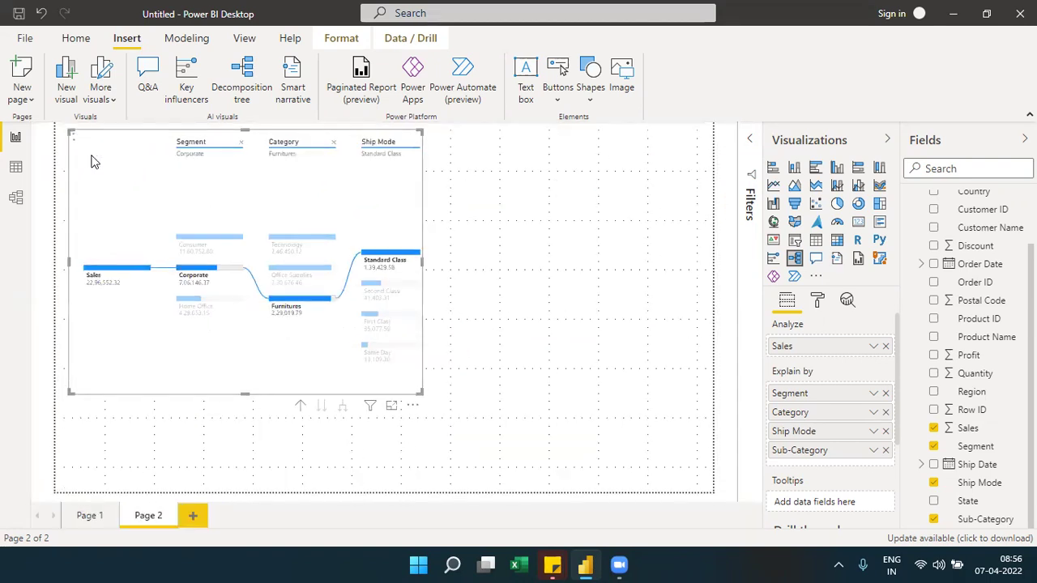
left_click_drag(420, 391, 520, 305)
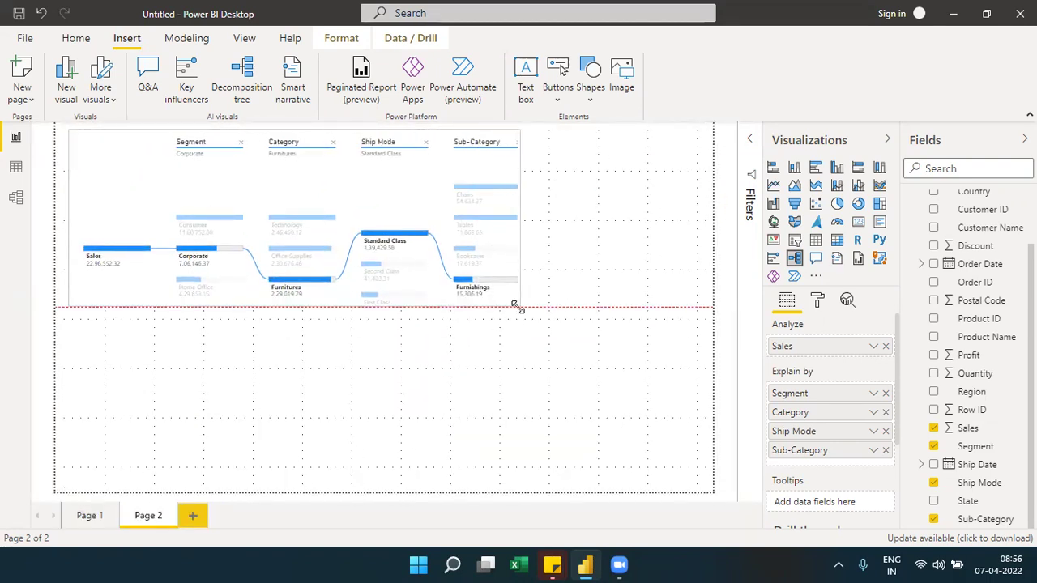
left_click(267, 339)
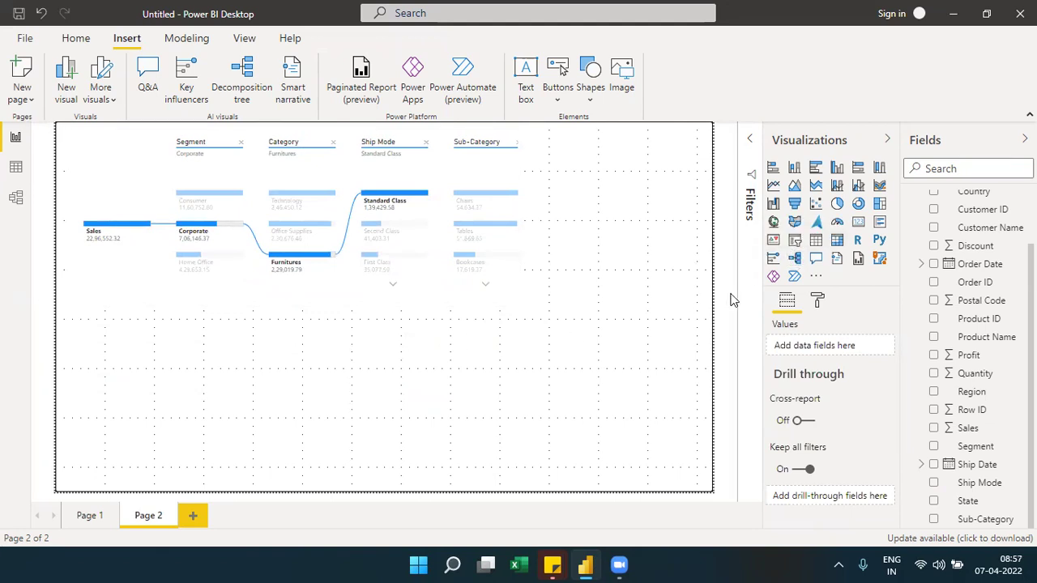
Place a Key influencers visual below the tree, size it, and analyse Sales with Region
left_click(773, 259)
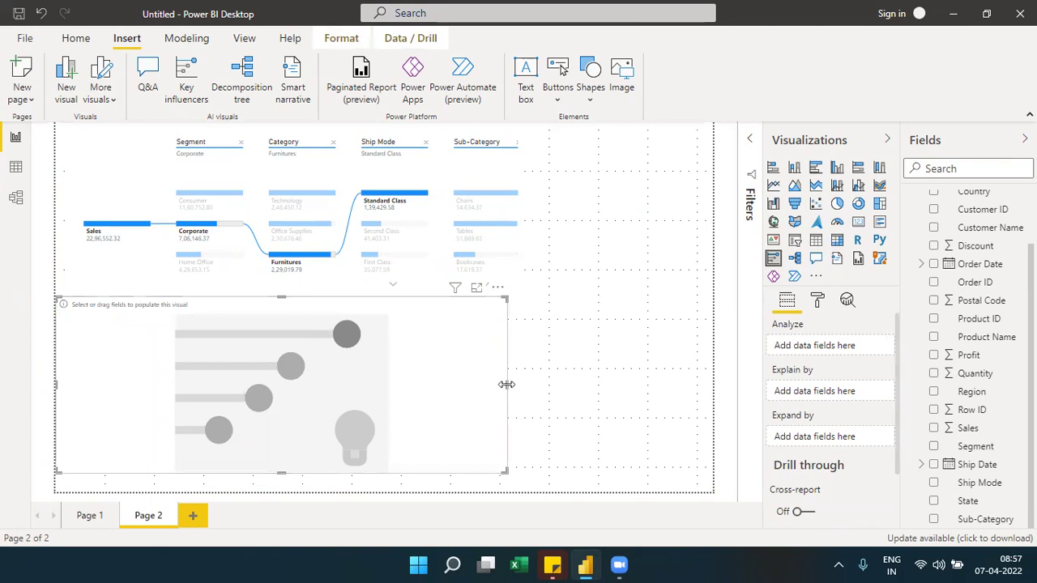
left_click_drag(490, 396, 462, 422)
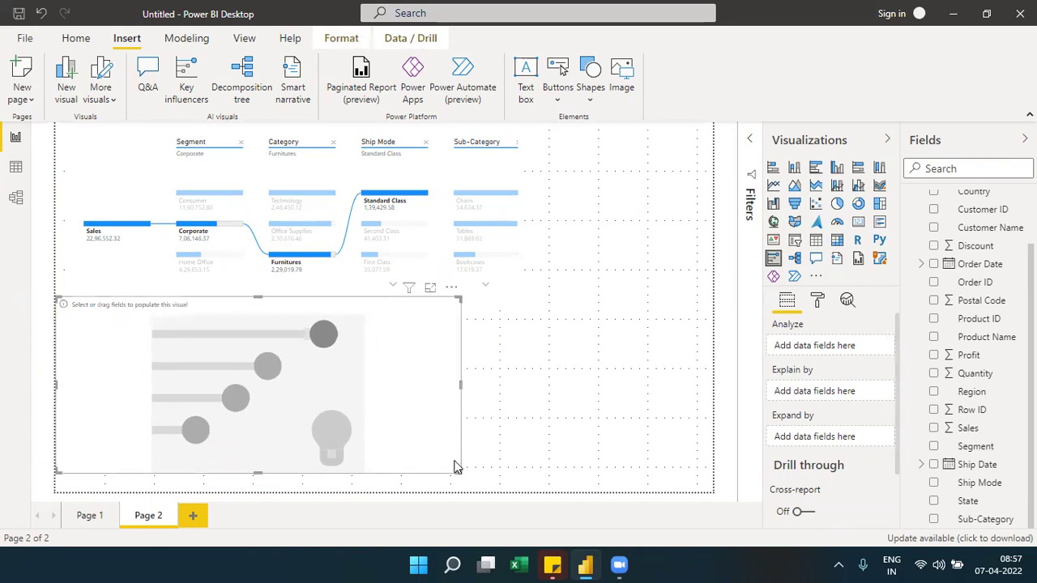
left_click_drag(458, 471, 464, 490)
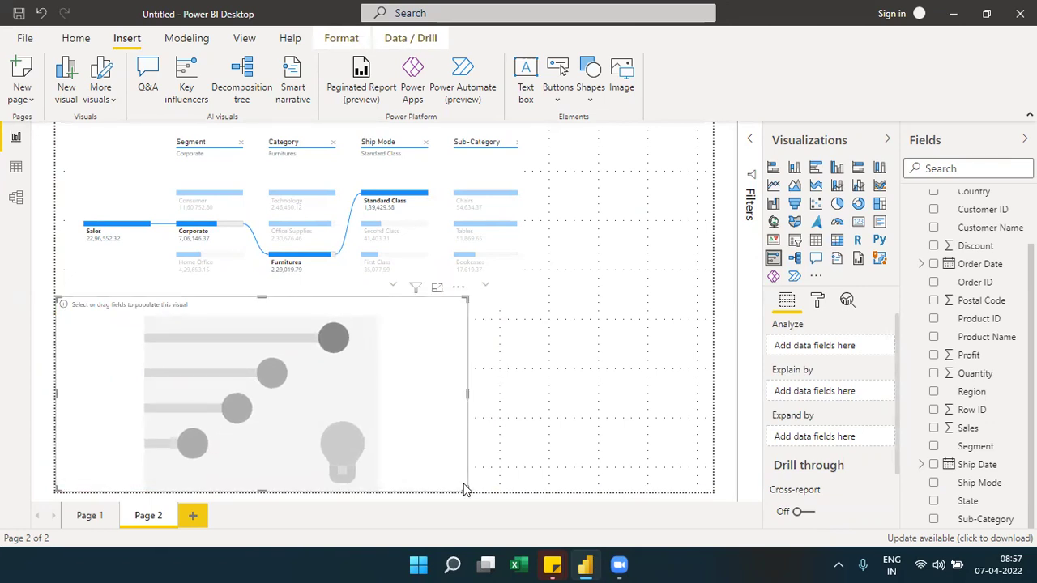
left_click_drag(964, 431, 838, 350)
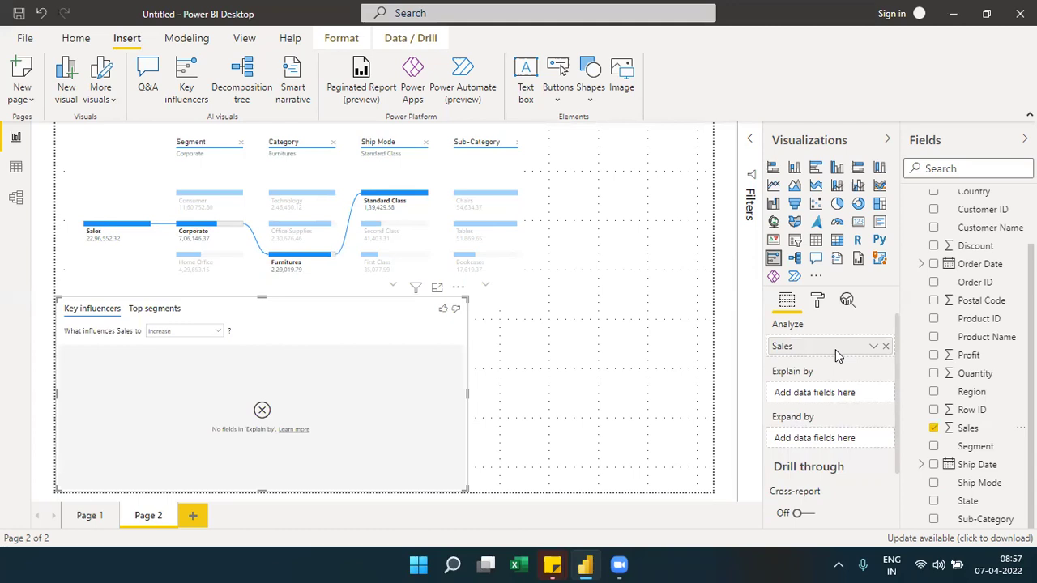
left_click_drag(975, 401, 835, 396)
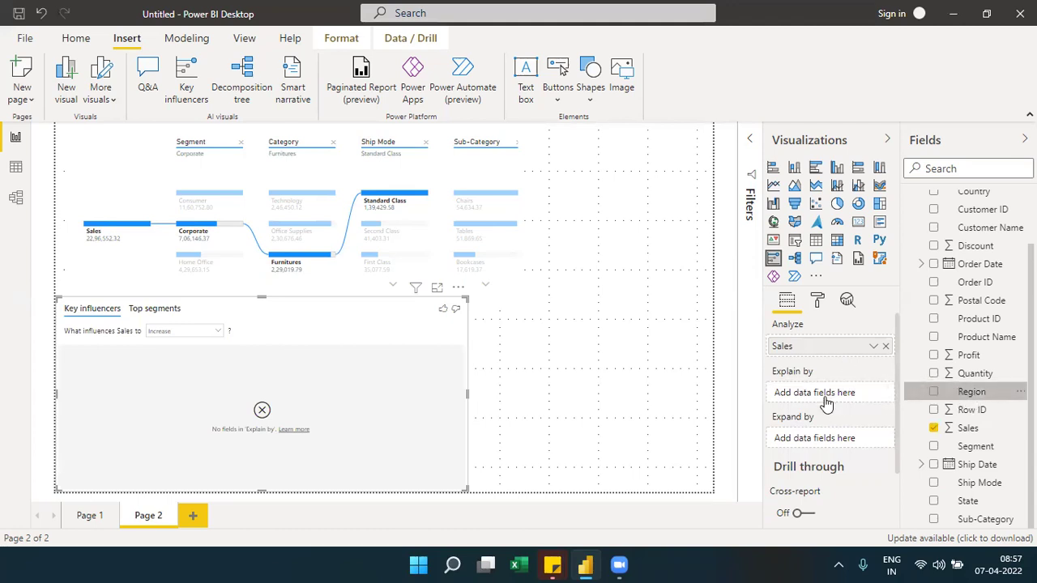
Add Region, Sub-Category, Segment, Category and Product Name as Explain by factors for Sales
left_click(969, 398)
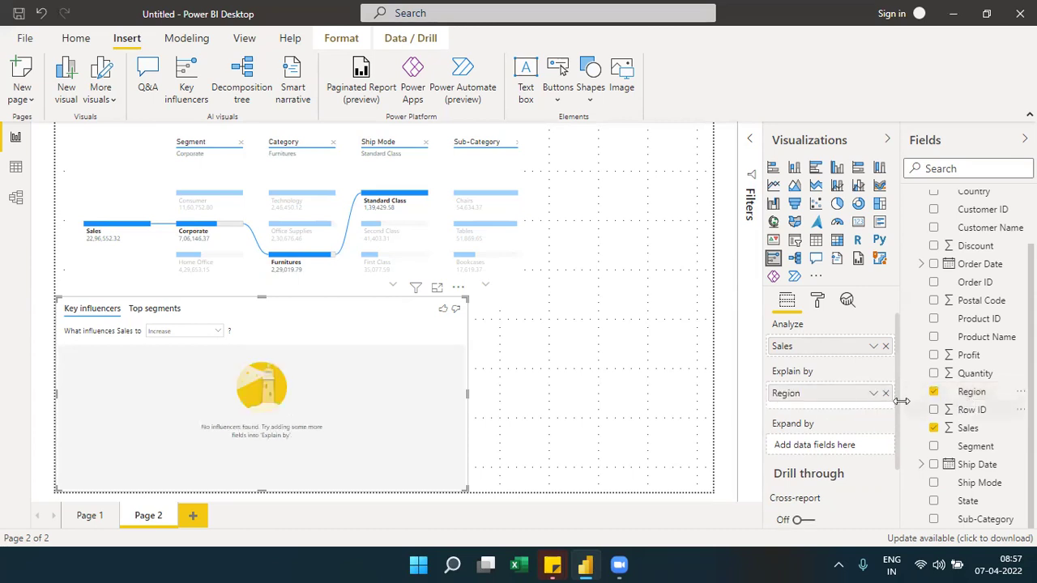
left_click_drag(995, 520, 864, 413)
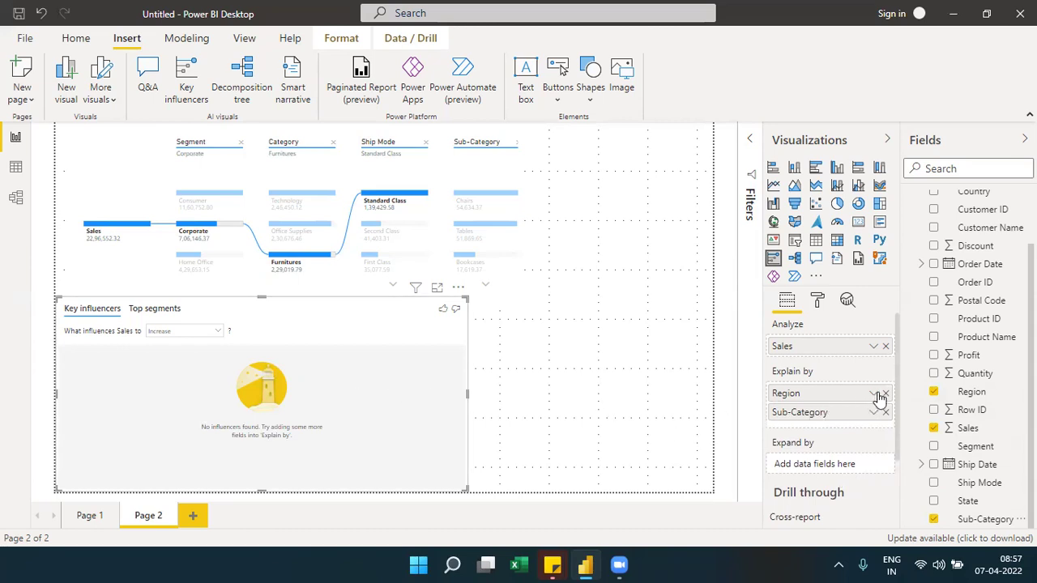
left_click_drag(968, 446, 855, 434)
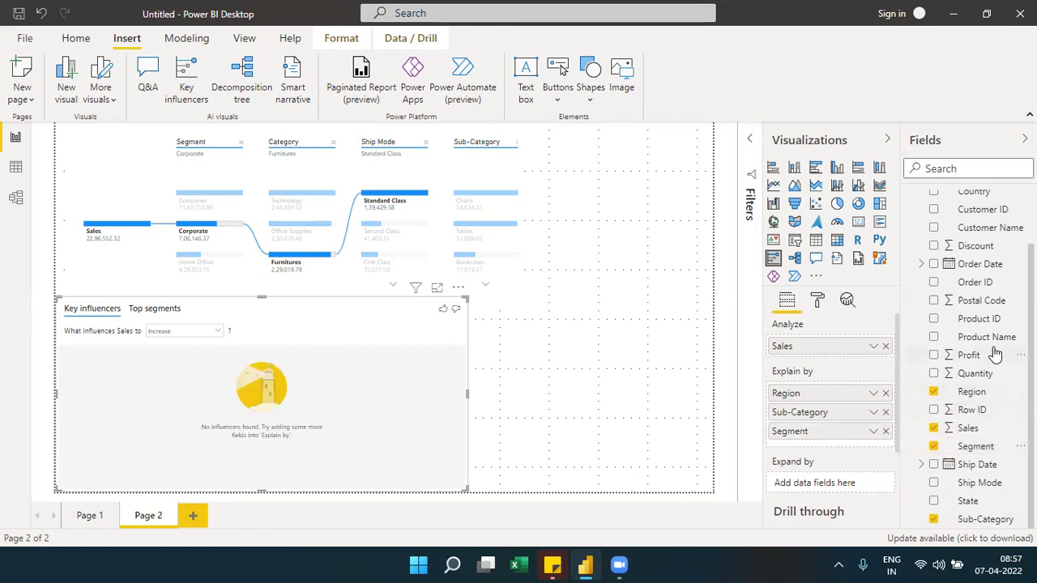
scroll(1005, 229, "up", 2)
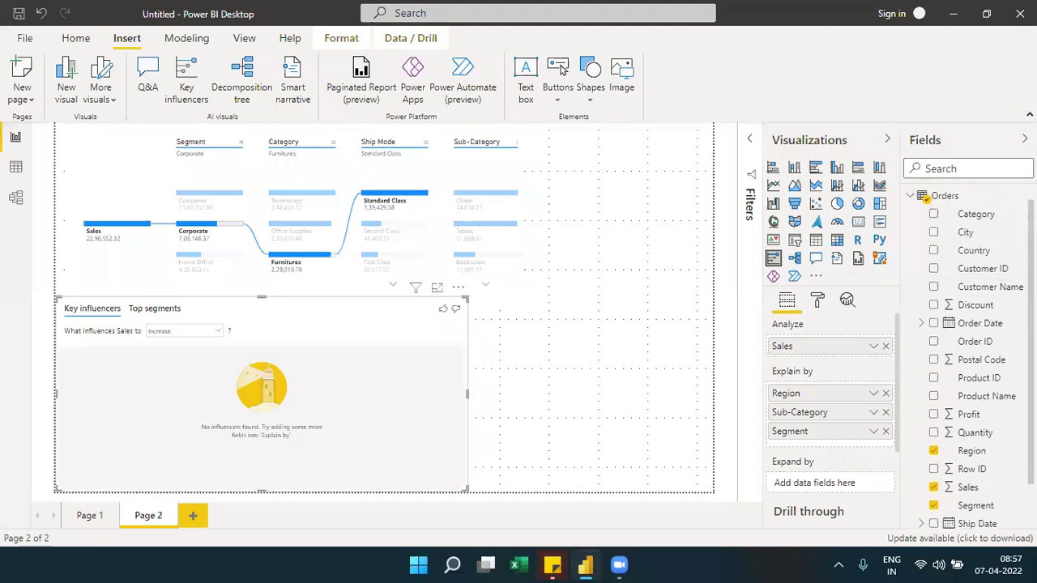
left_click_drag(981, 219, 848, 438)
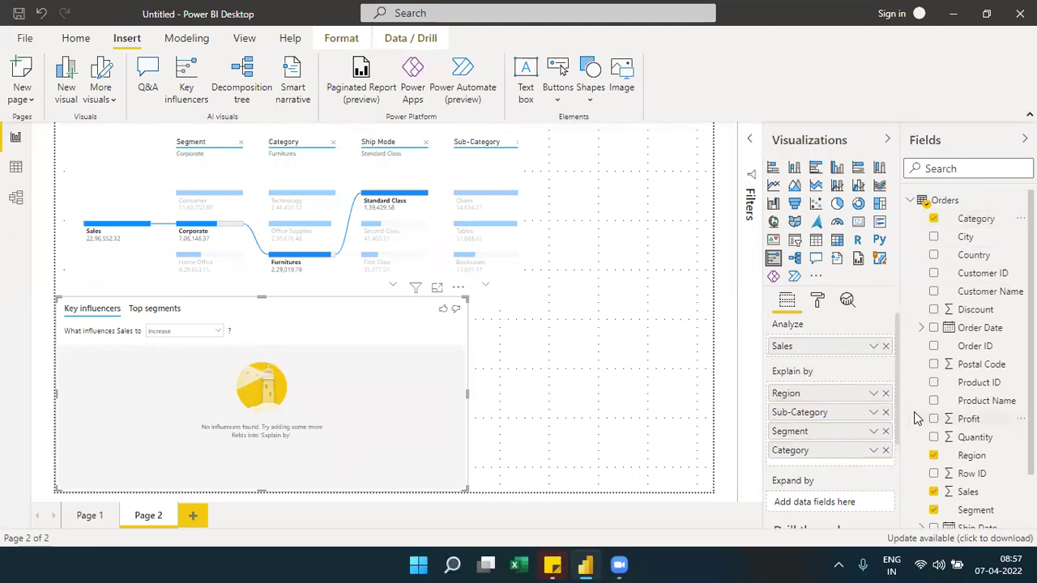
left_click_drag(993, 413, 868, 458)
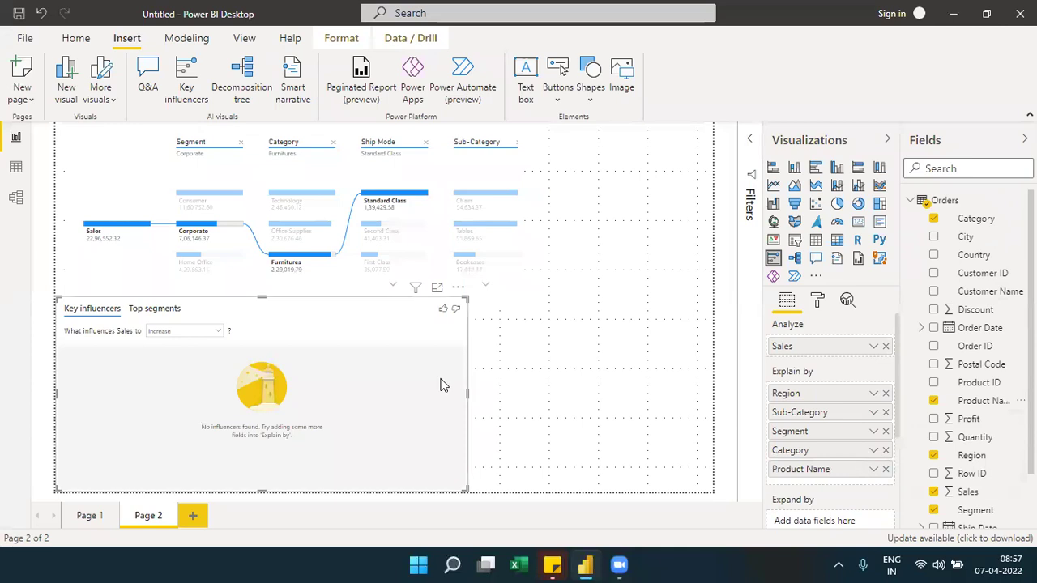
Keep the Increase direction and preview the Top segments view before returning to Key influencers
left_click(210, 332)
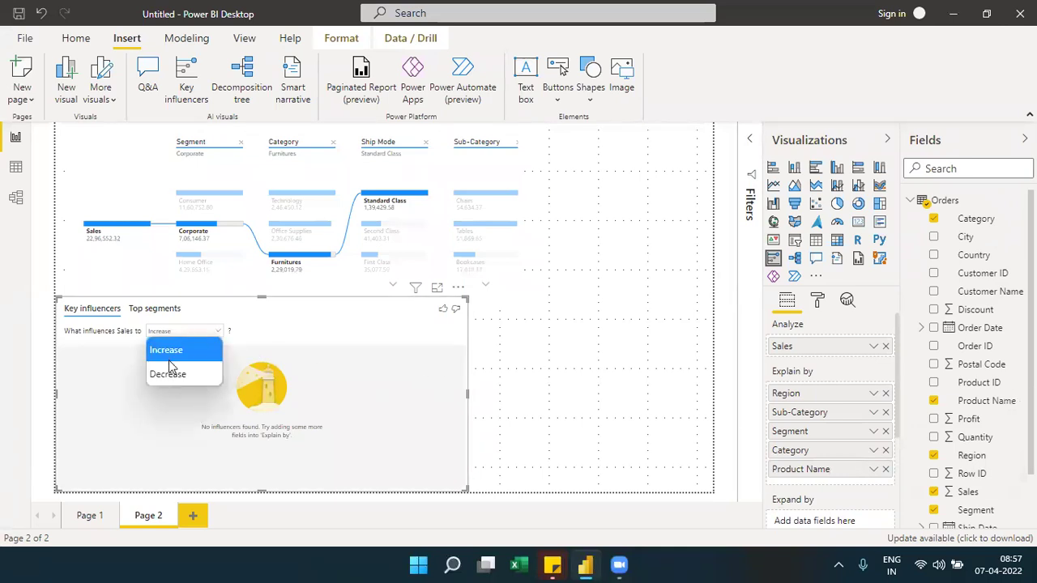
left_click(155, 313)
left_click(154, 315)
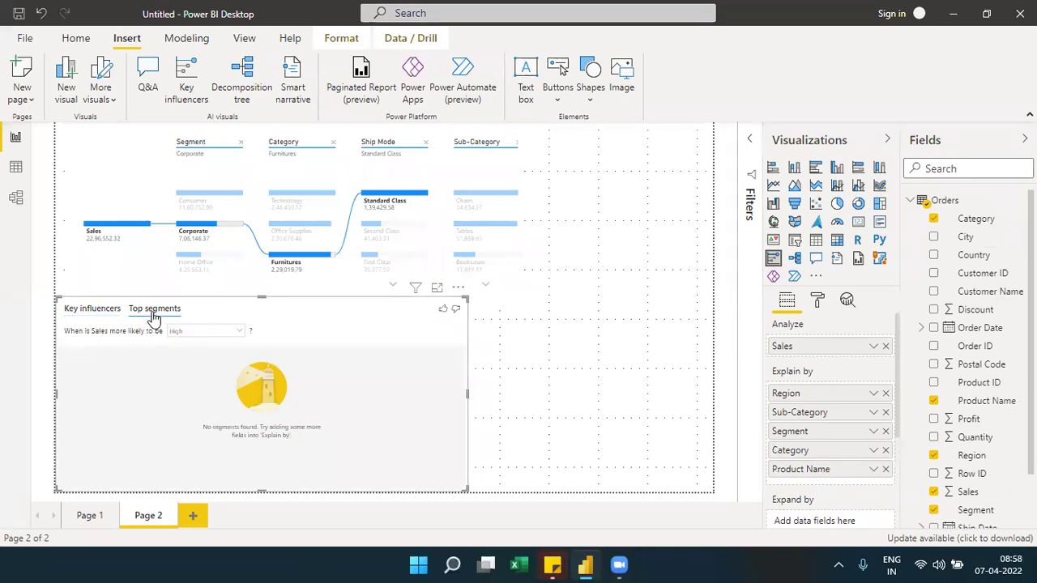
left_click(93, 309)
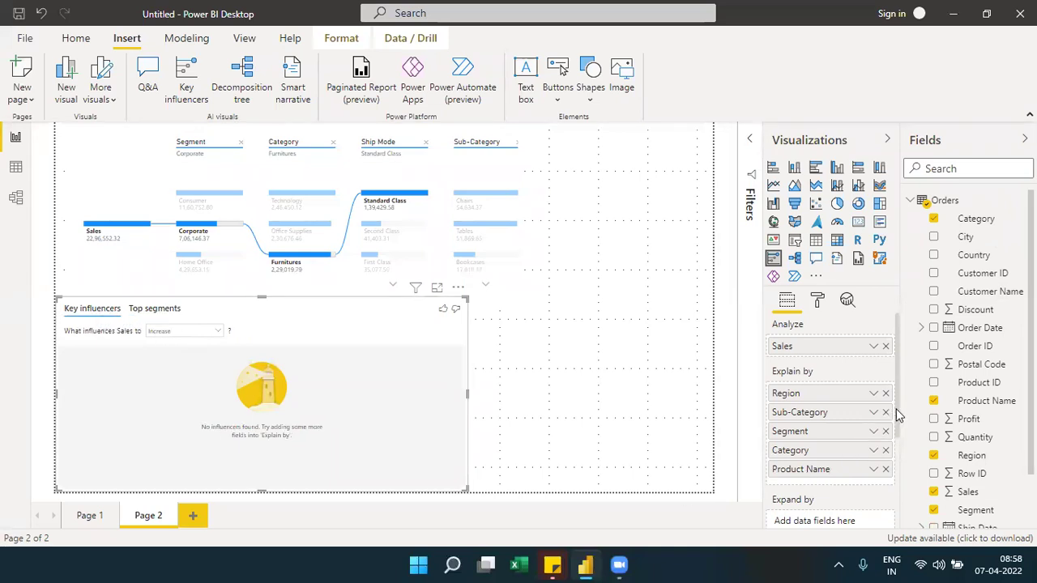
scroll(817, 454, "down", 1)
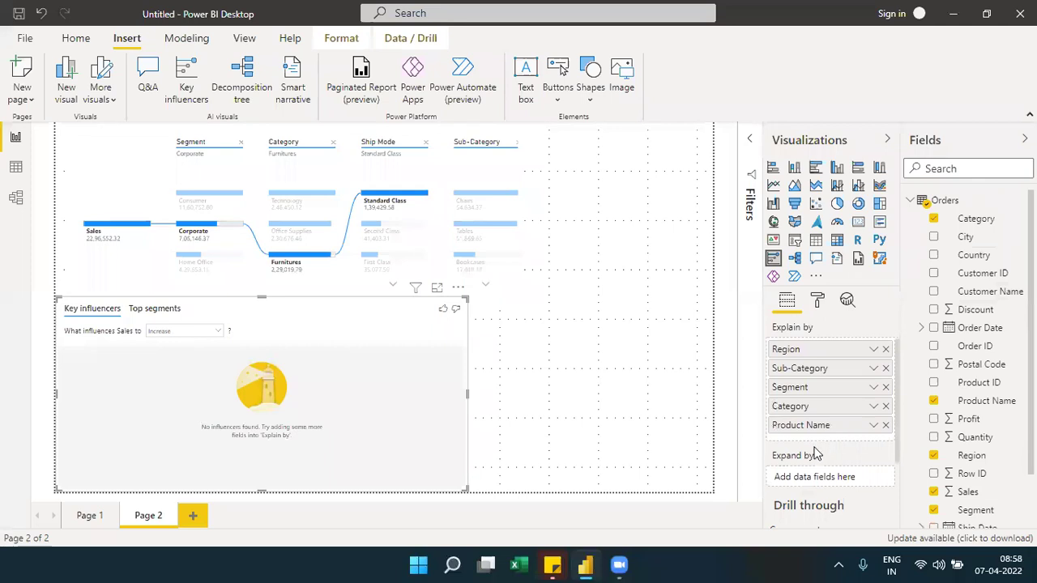
Test Segment and Sales in Expand by, then remove every Explain by field except Region
left_click_drag(969, 511, 845, 487)
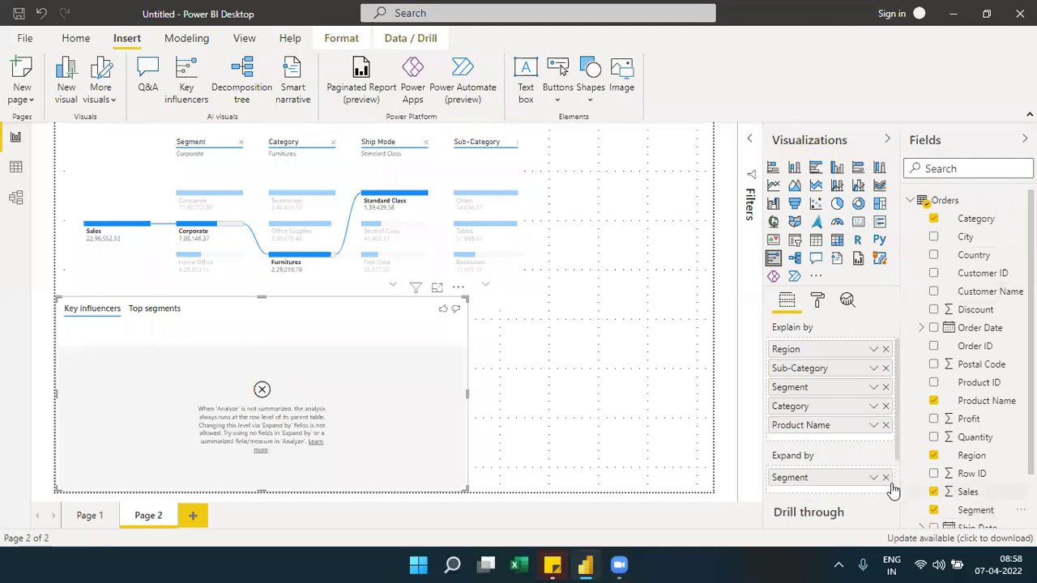
left_click(885, 478)
left_click_drag(964, 492, 850, 481)
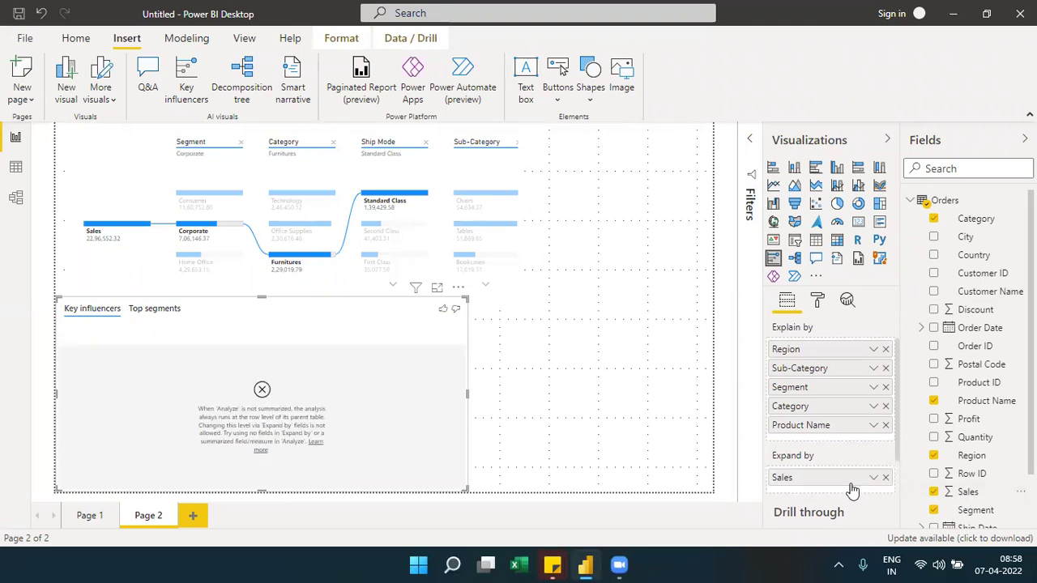
left_click(886, 478)
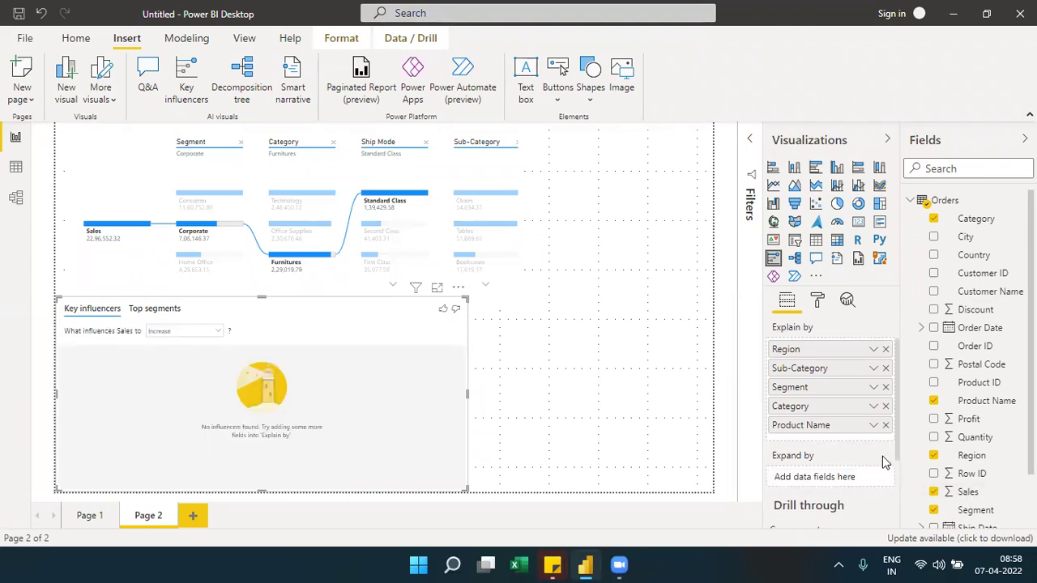
left_click(886, 426)
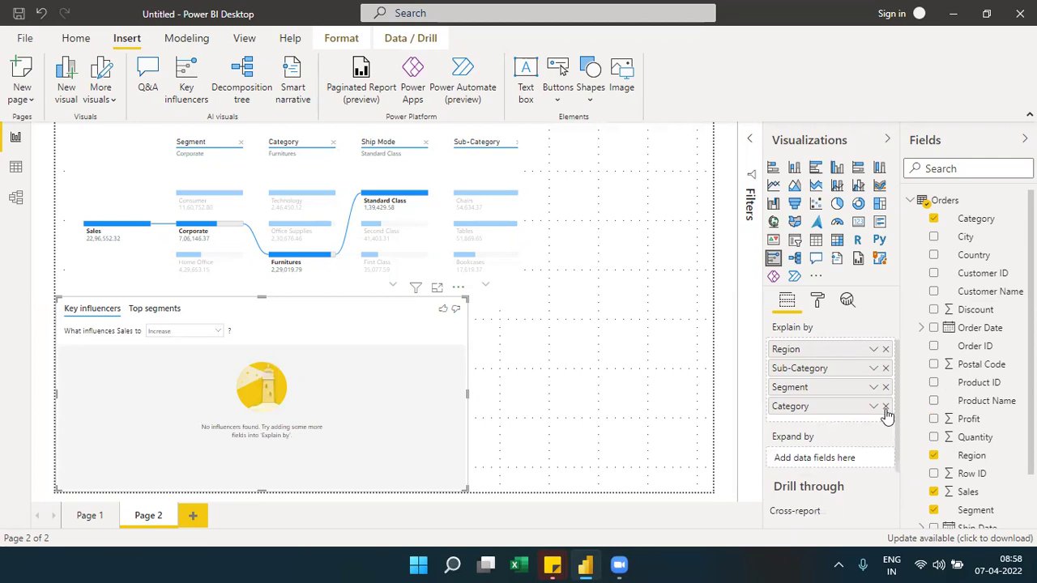
left_click(886, 407)
left_click(886, 387)
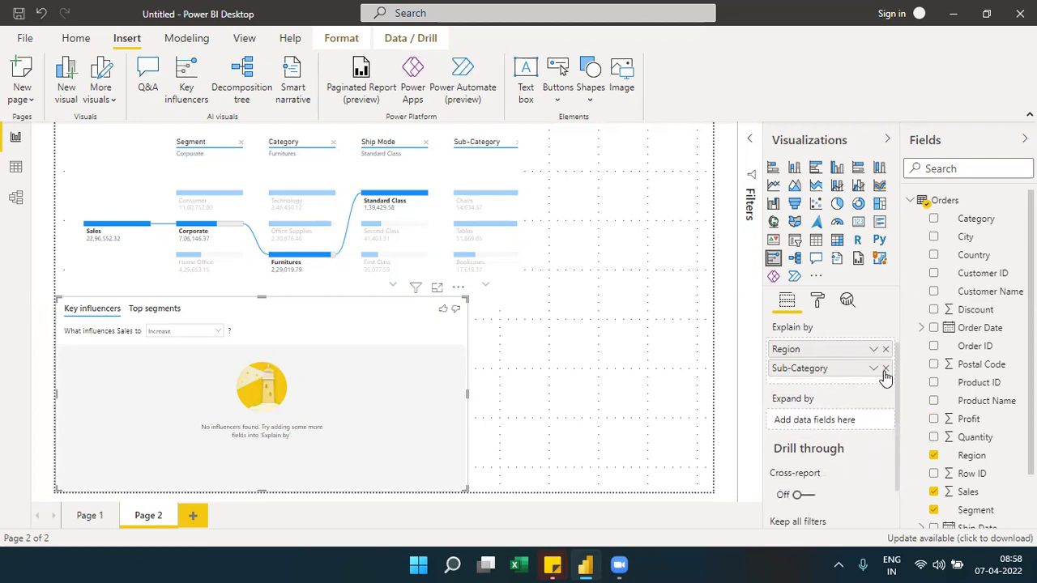
left_click(885, 369)
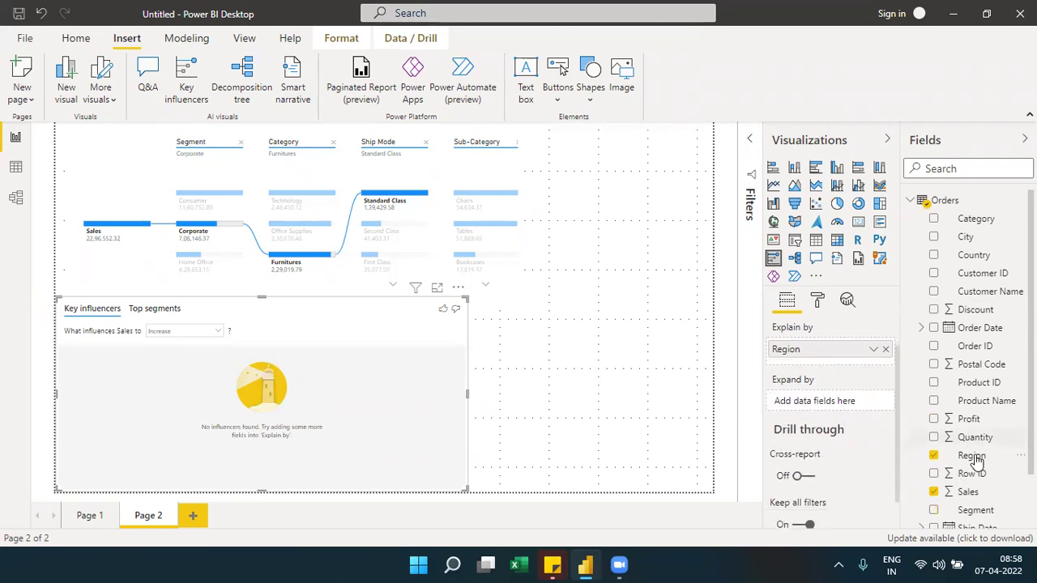
Add Segment to Expand by once more, then remove it, leaving Expand by empty
left_click_drag(977, 505, 831, 408)
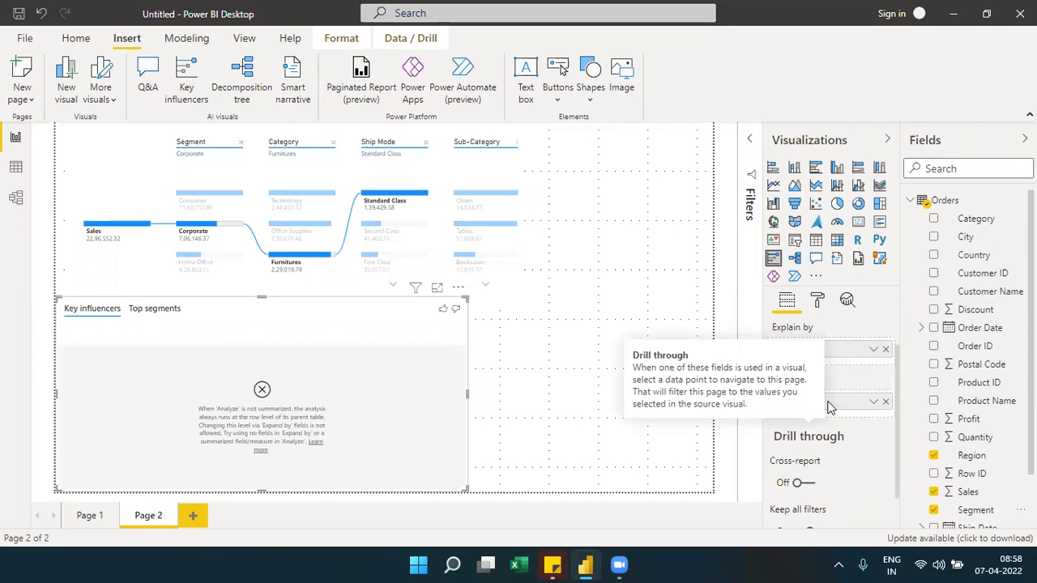
mouse_move(310, 260)
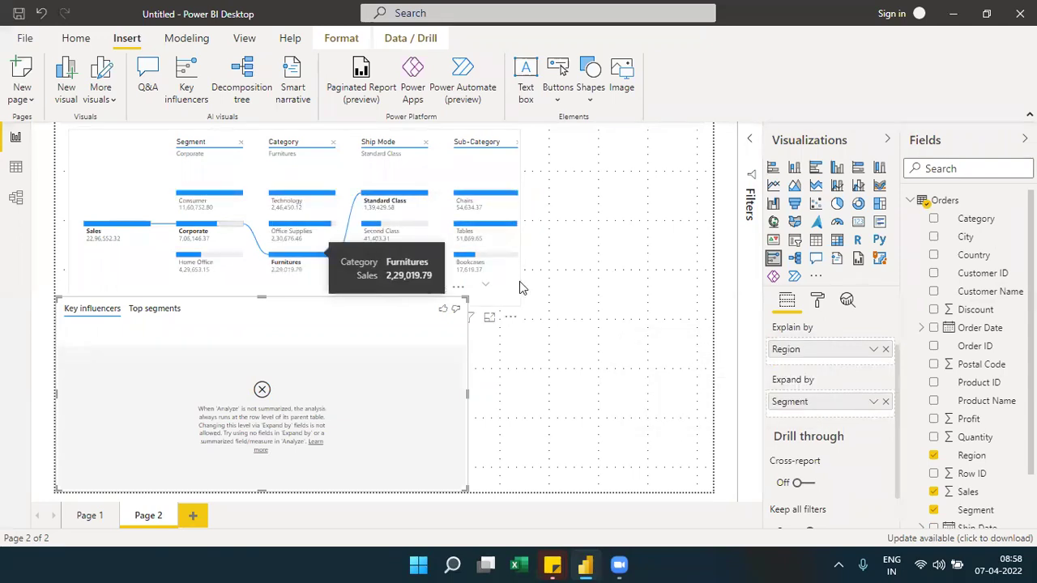
left_click(636, 332)
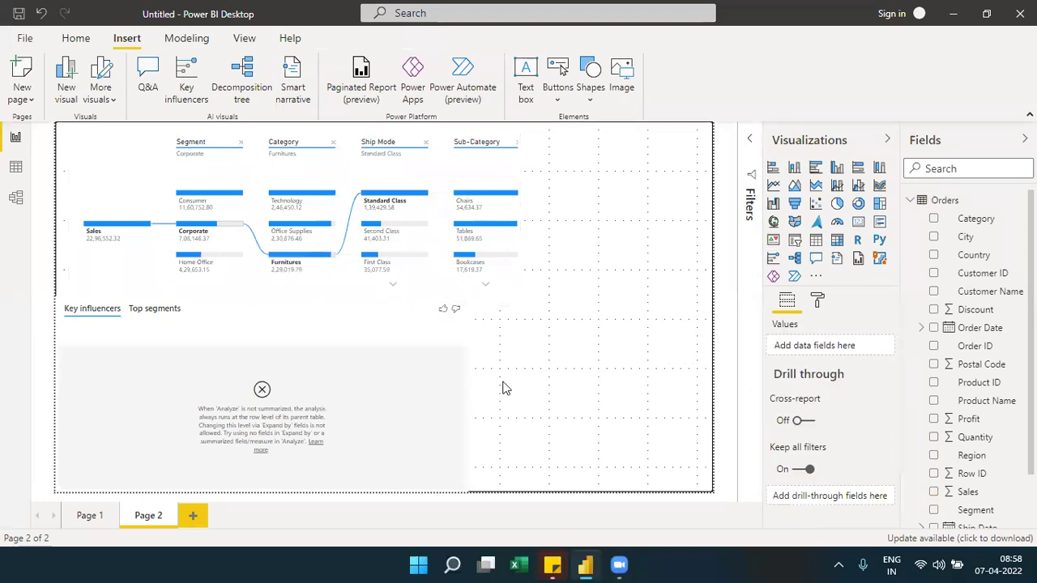
left_click(403, 375)
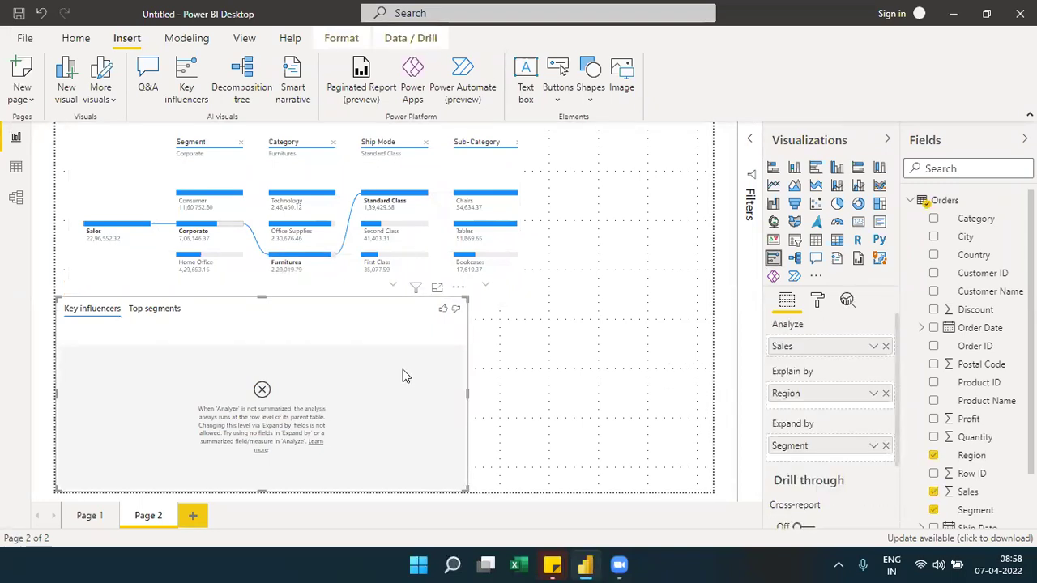
left_click(886, 447)
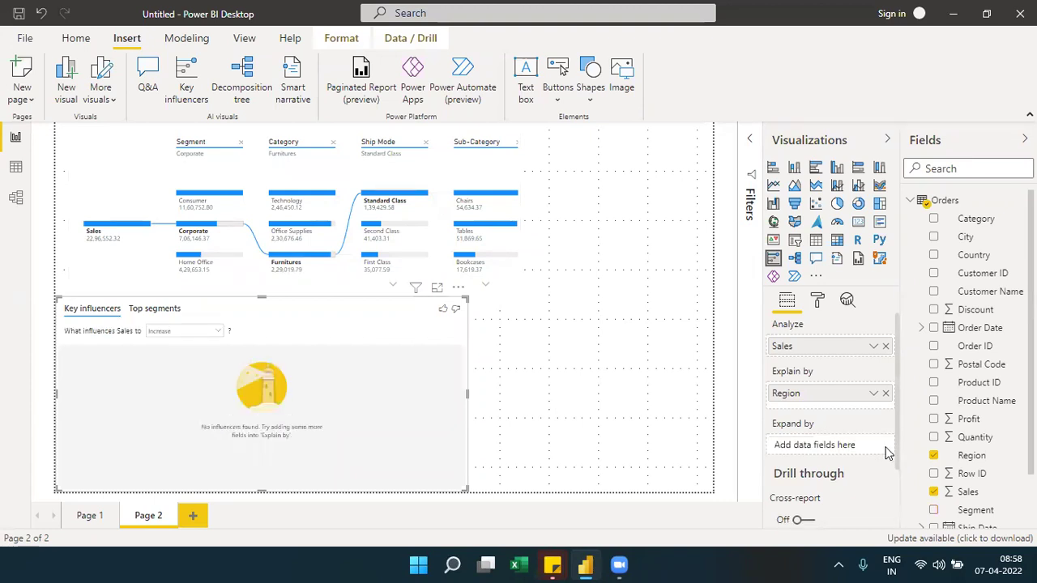
Add Product Name and Customer Name as Explain by factors alongside Region
left_click_drag(985, 409, 837, 409)
left_click(970, 401)
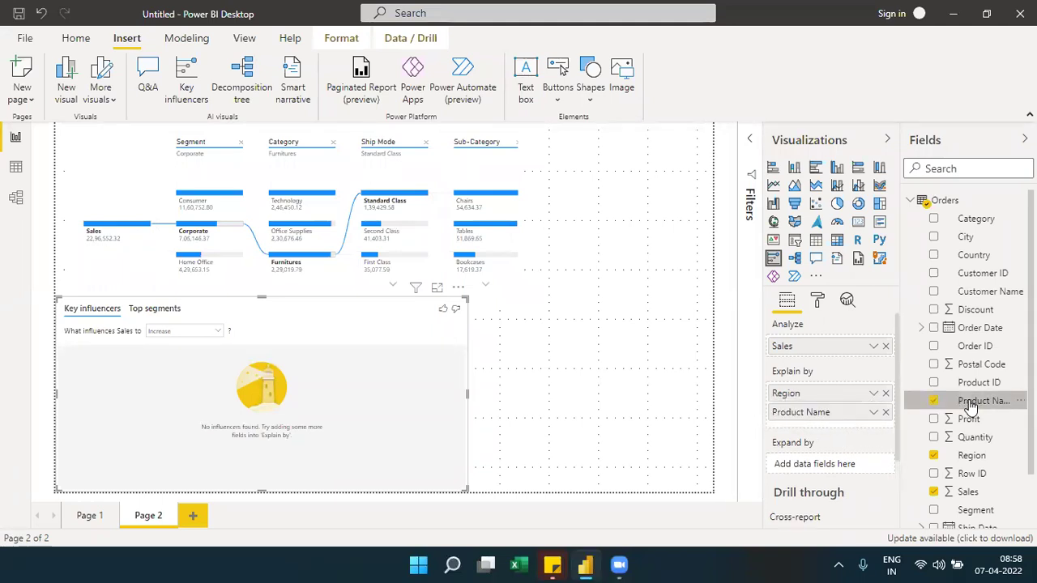
left_click_drag(980, 293, 854, 412)
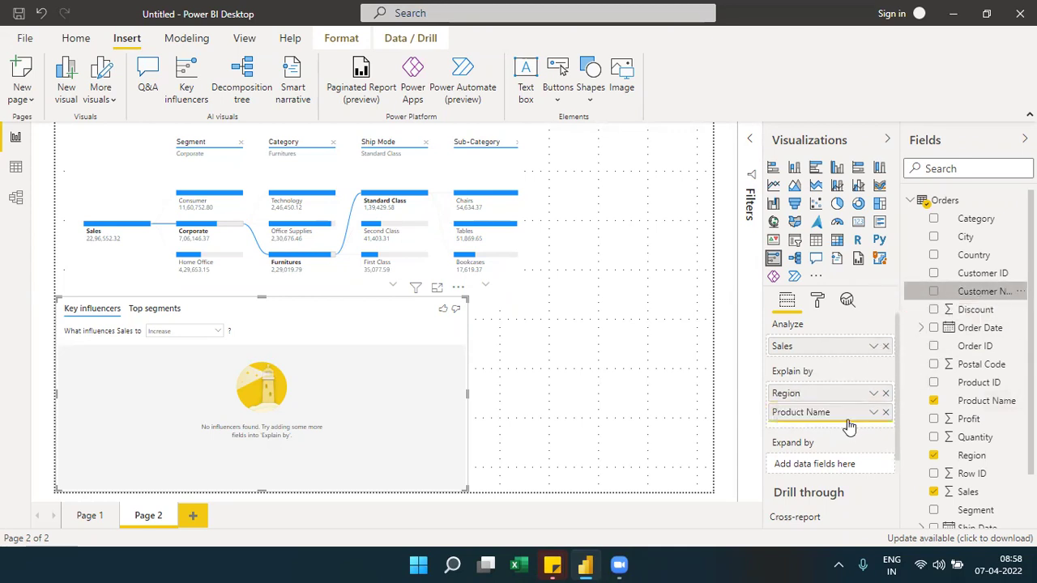
left_click_drag(849, 427, 849, 427)
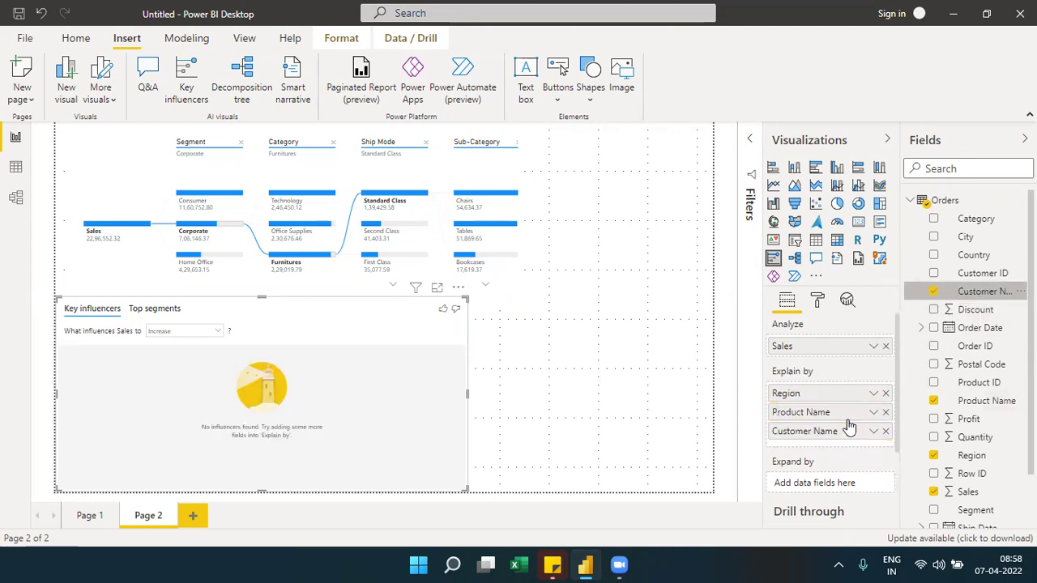
Replace Sales with Profit in Analyze, and add Segment and Sales as explaining factors
left_click(886, 346)
left_click_drag(969, 419, 823, 354)
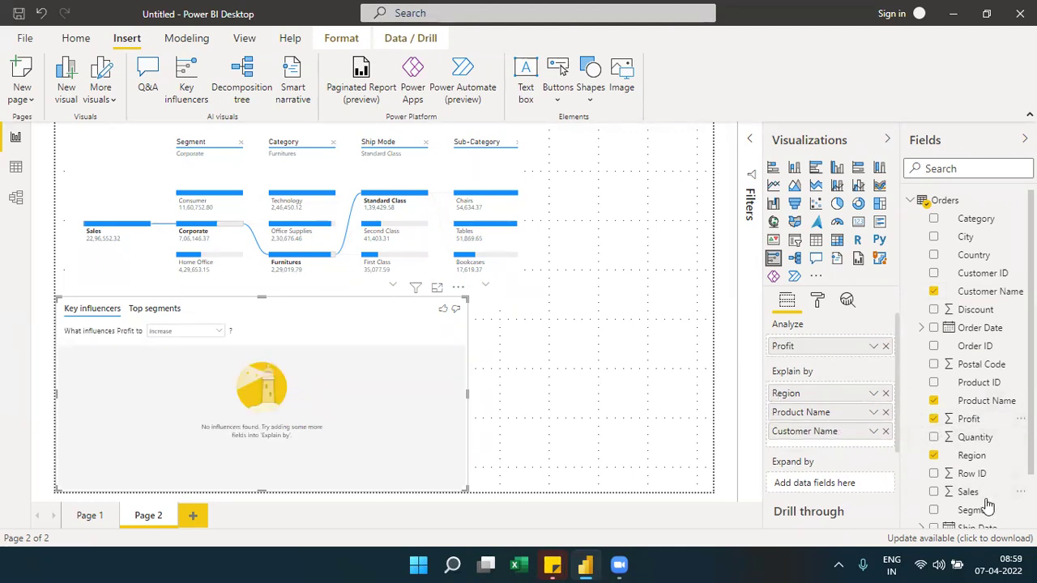
left_click_drag(985, 515, 832, 448)
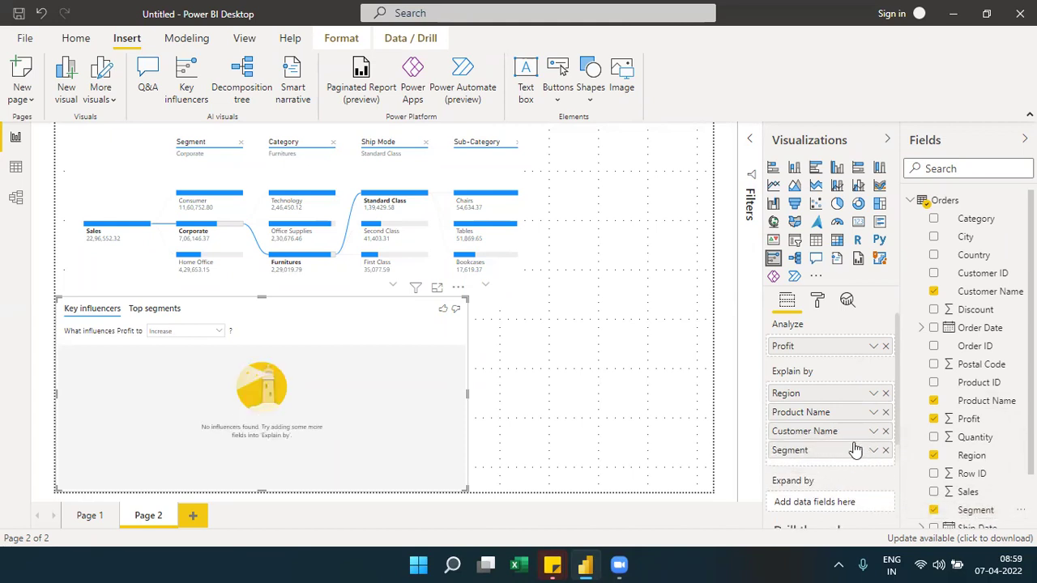
left_click_drag(967, 495, 852, 468)
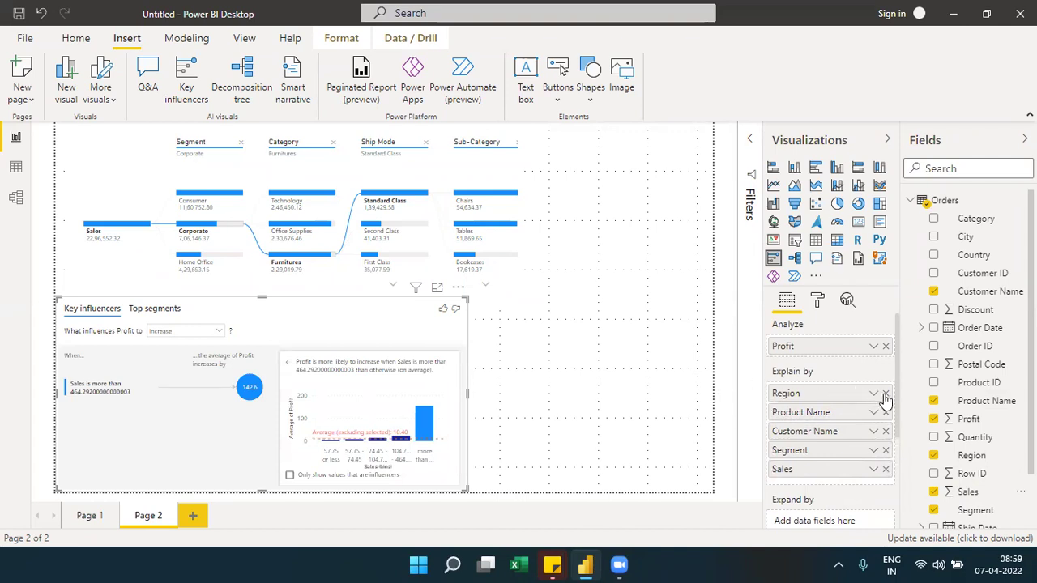
Open the Key influencers visual in focus mode, review the 142.6 Profit influencer, then show Top segments
left_click(437, 287)
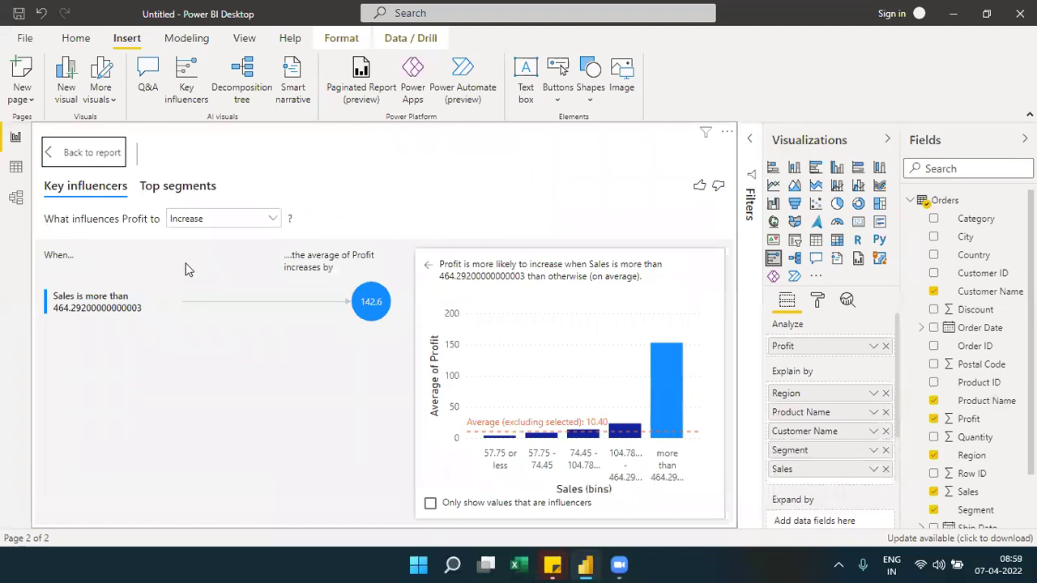
left_click(257, 221)
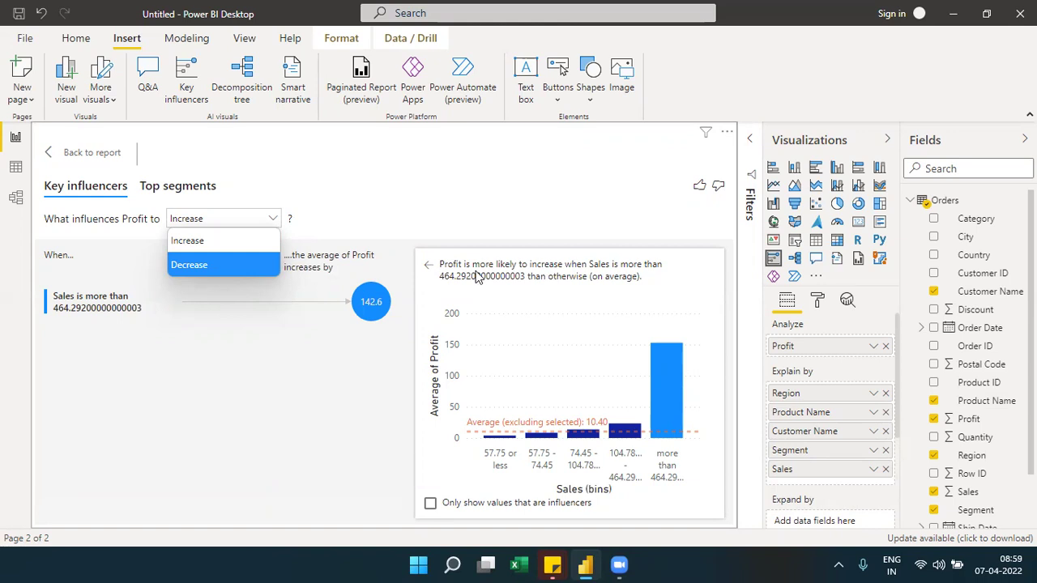
left_click(424, 269)
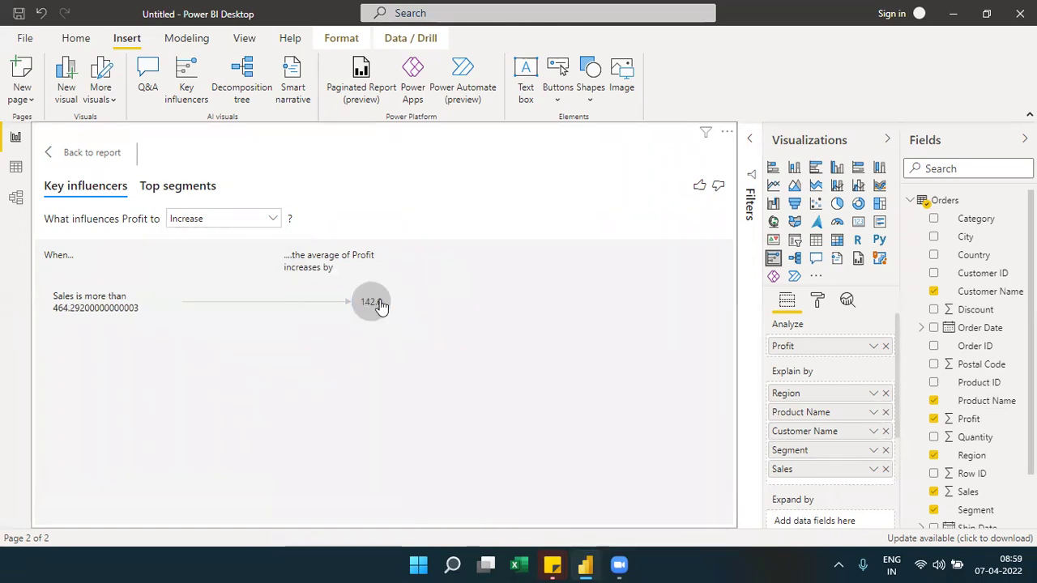
left_click(381, 303)
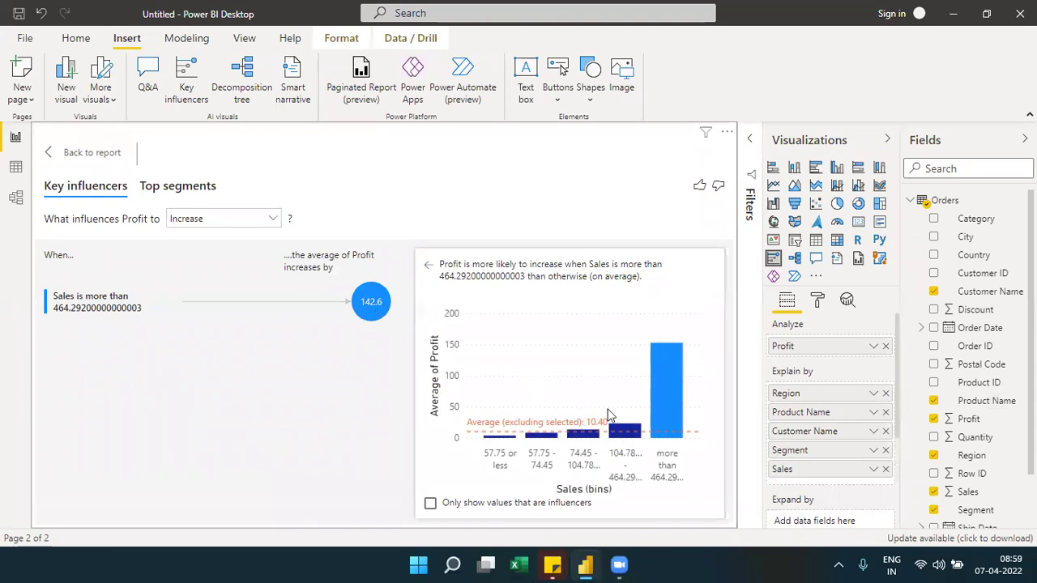
left_click(193, 198)
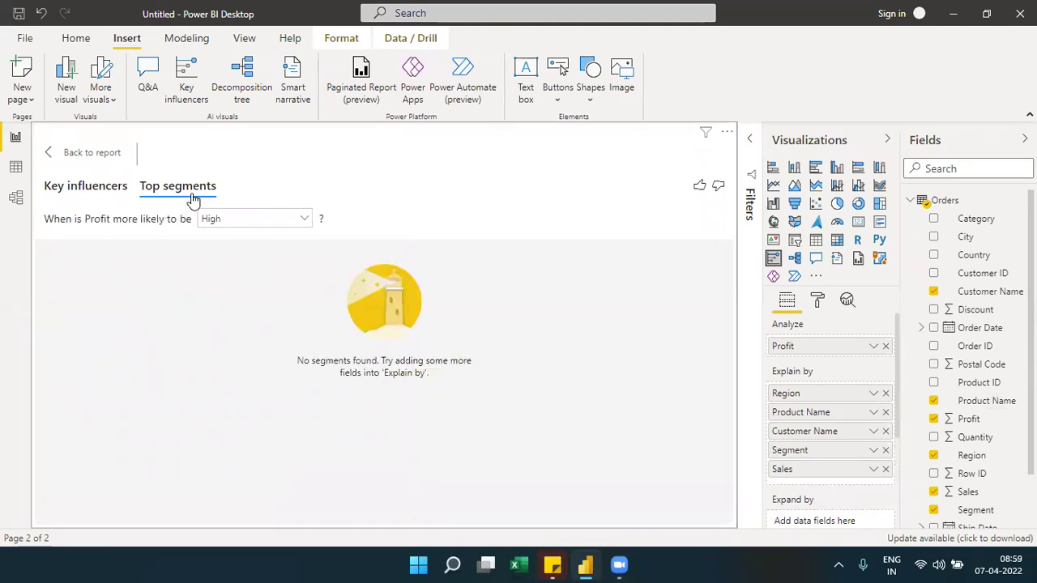
Target low Profit in Top segments and view Segment 1 (Central, Sales ≤104.78, average -1.47)
left_click(235, 219)
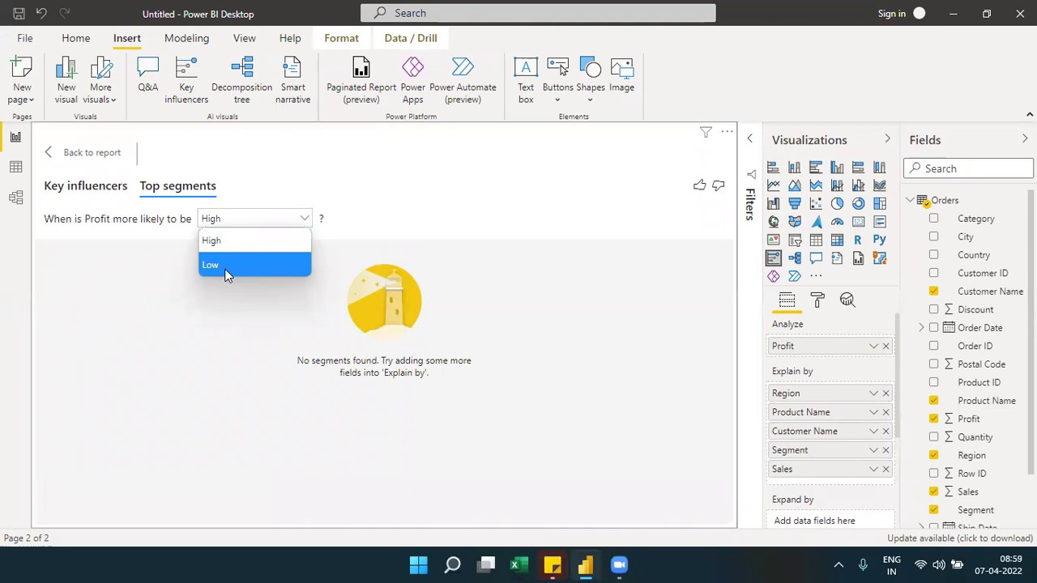
left_click(226, 274)
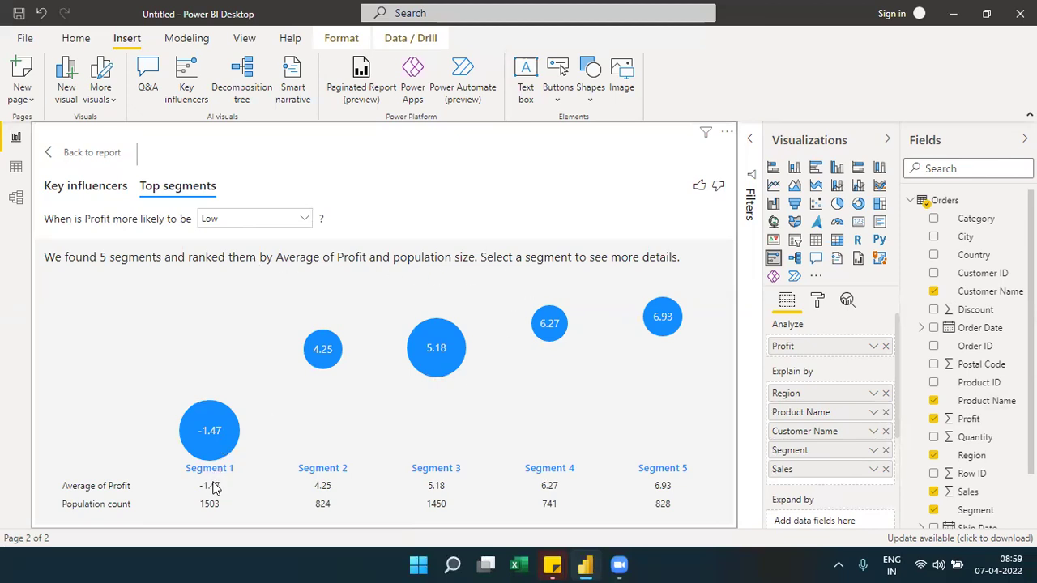
left_click(216, 450)
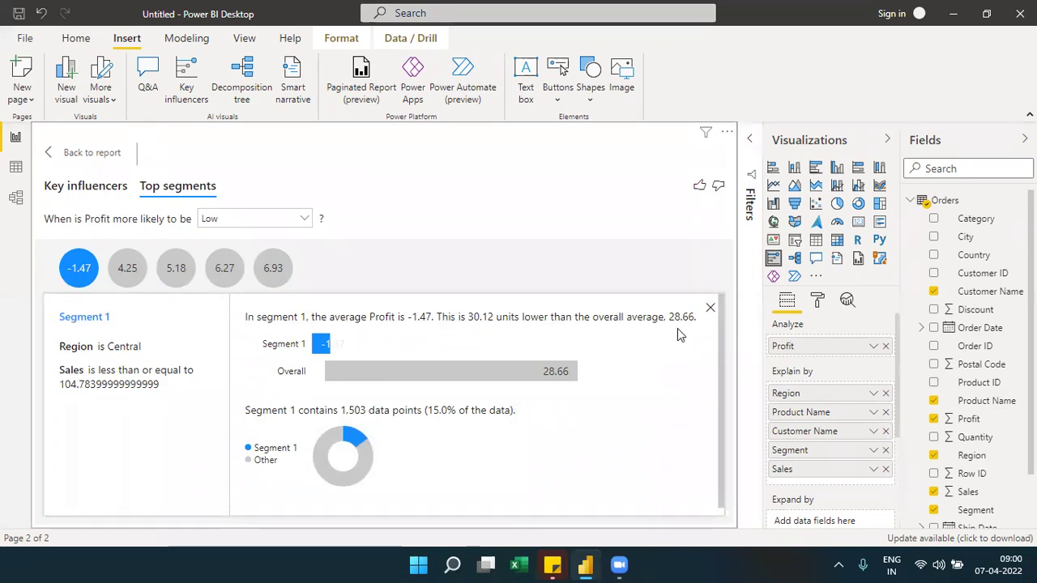
Compare the details of low-profit Segments 2, 3 and 4
left_click(129, 271)
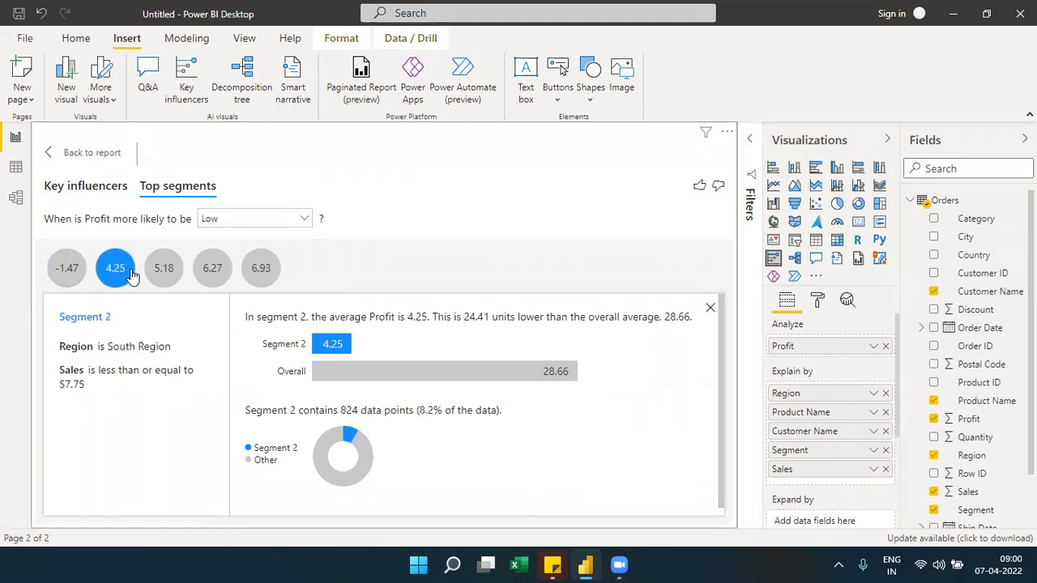
left_click(161, 270)
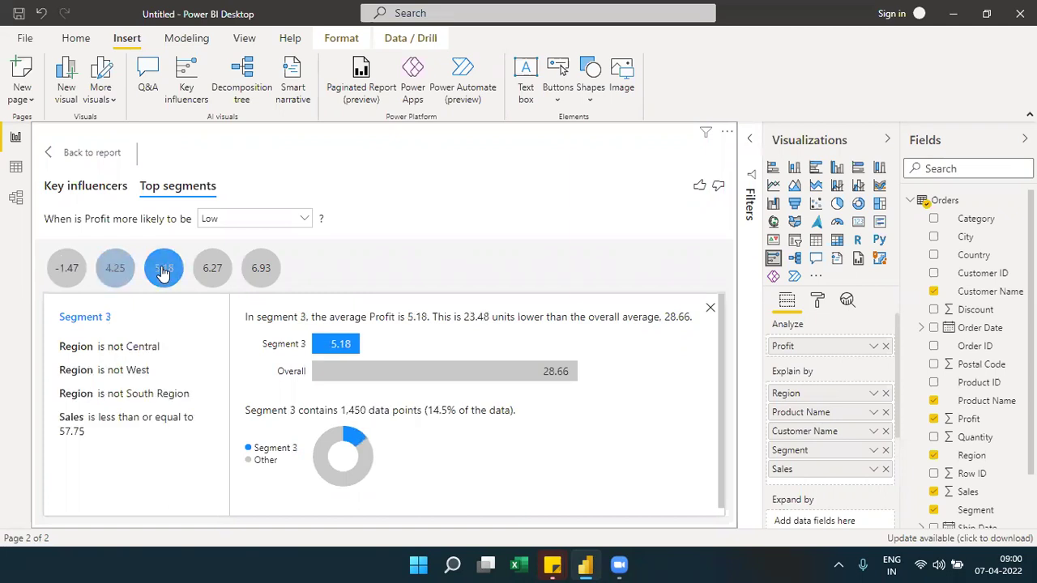
left_click(207, 277)
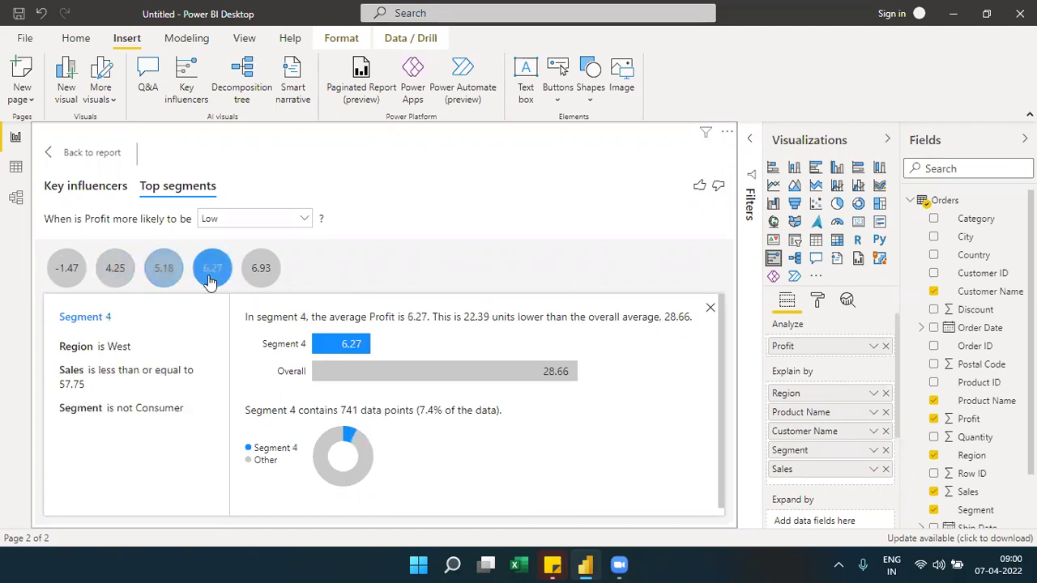
left_click(164, 275)
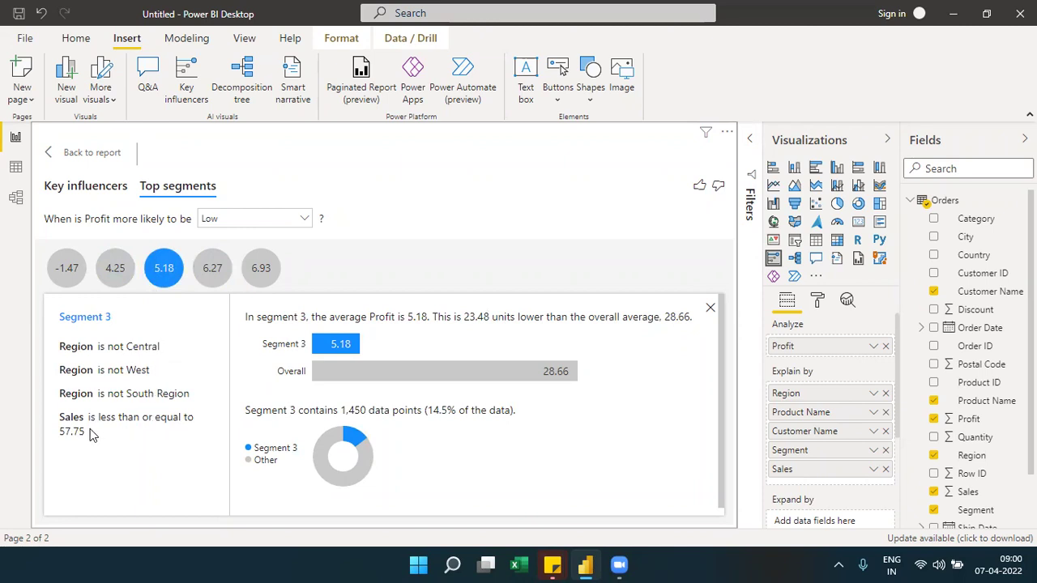
left_click(209, 275)
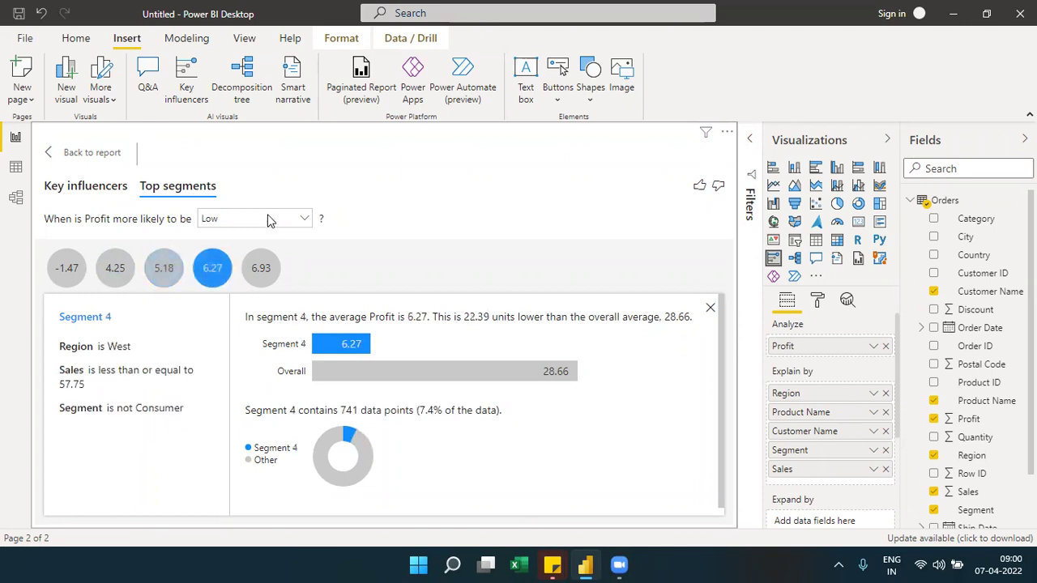
Switch the Profit level to High and back to Low, then return to Key influencers
left_click(278, 219)
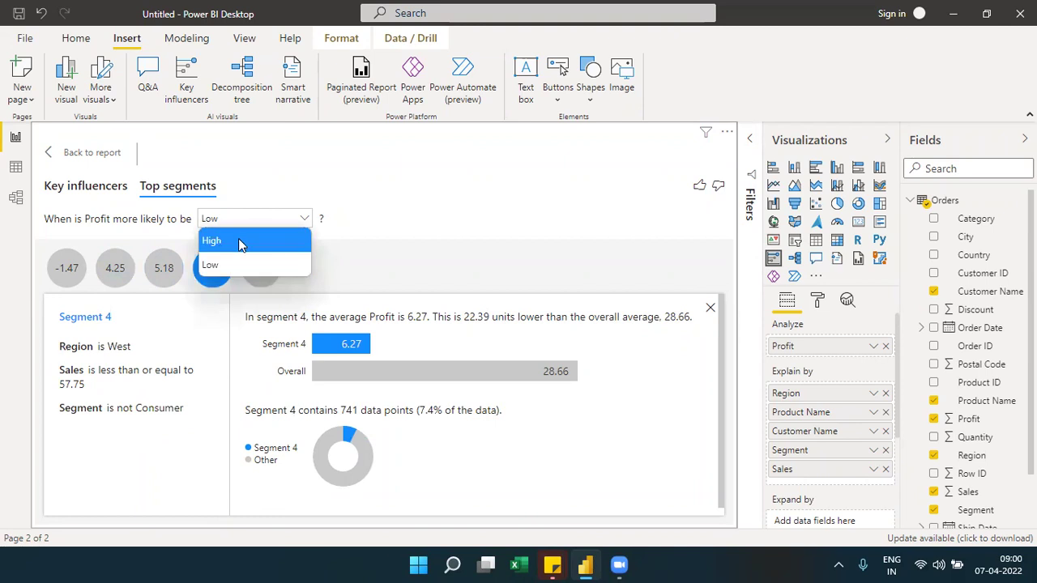
left_click(238, 241)
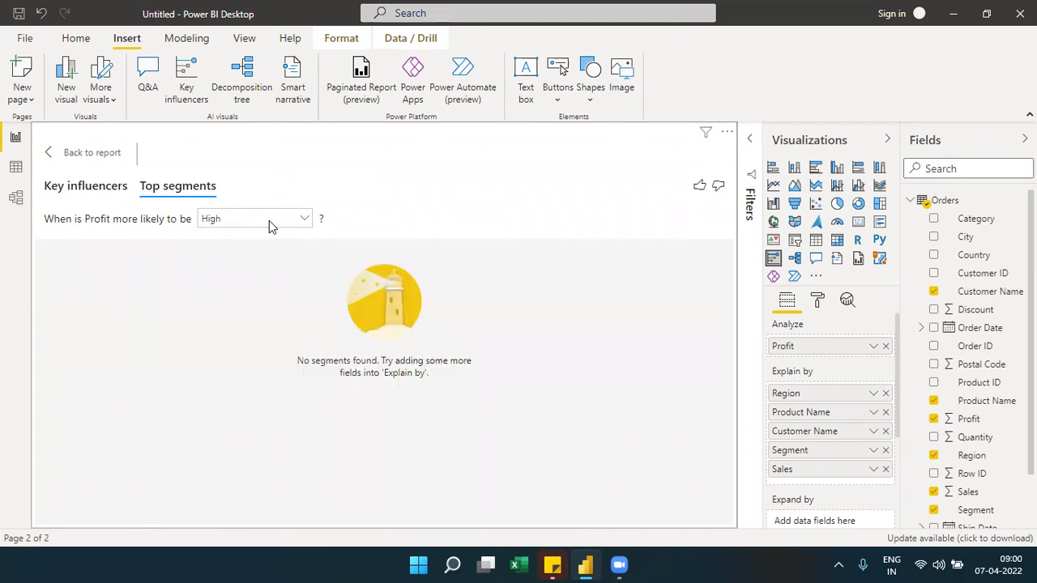
left_click(269, 221)
left_click(246, 265)
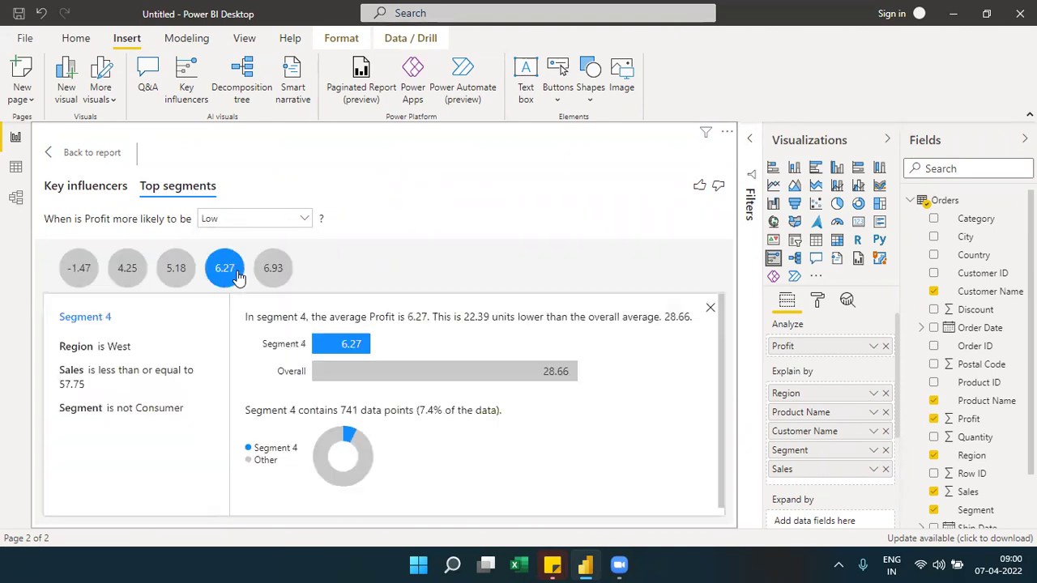
left_click(85, 187)
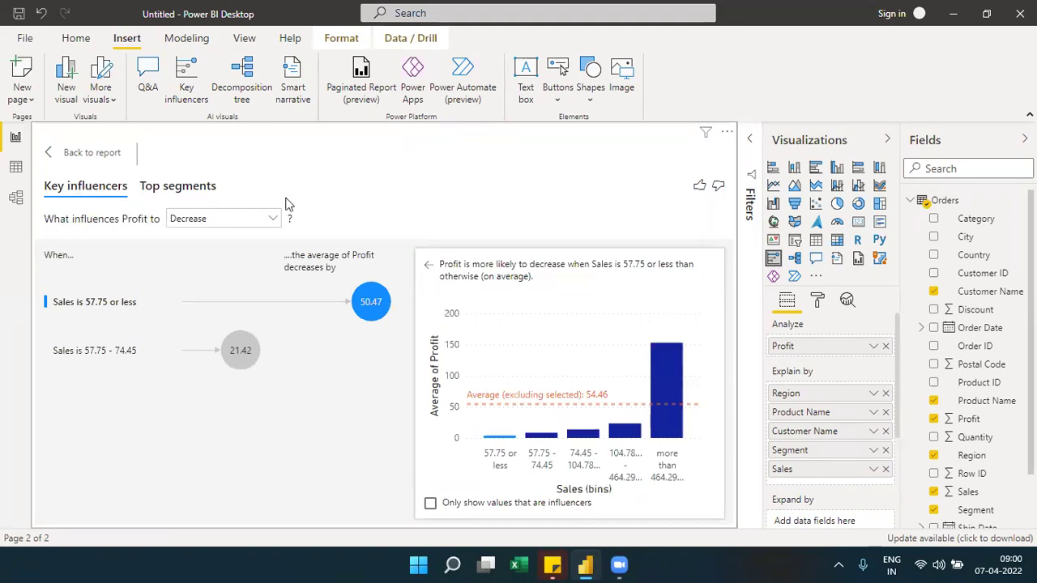
Clear Region, Product Name, Customer Name, Segment and Sales from Explain by, then re-add only Sales
left_click(886, 394)
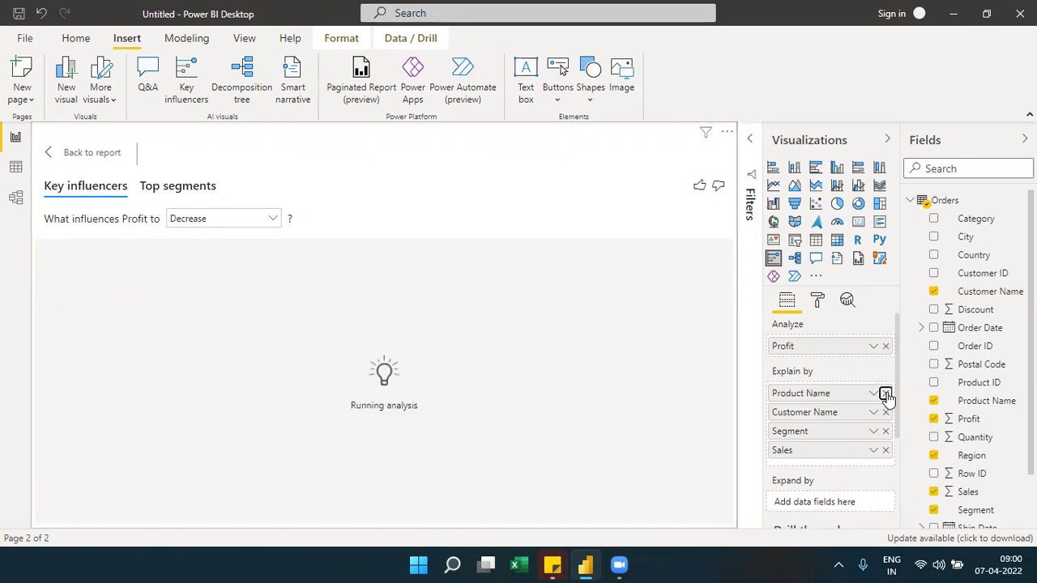
left_click(886, 393)
left_click(885, 394)
left_click(885, 394)
left_click(885, 393)
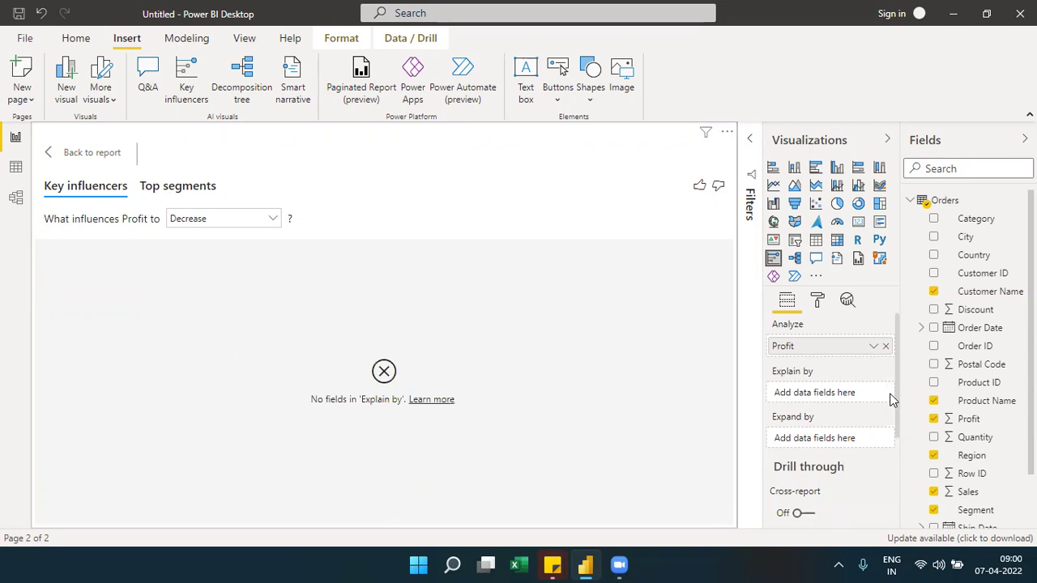
left_click_drag(956, 492, 829, 399)
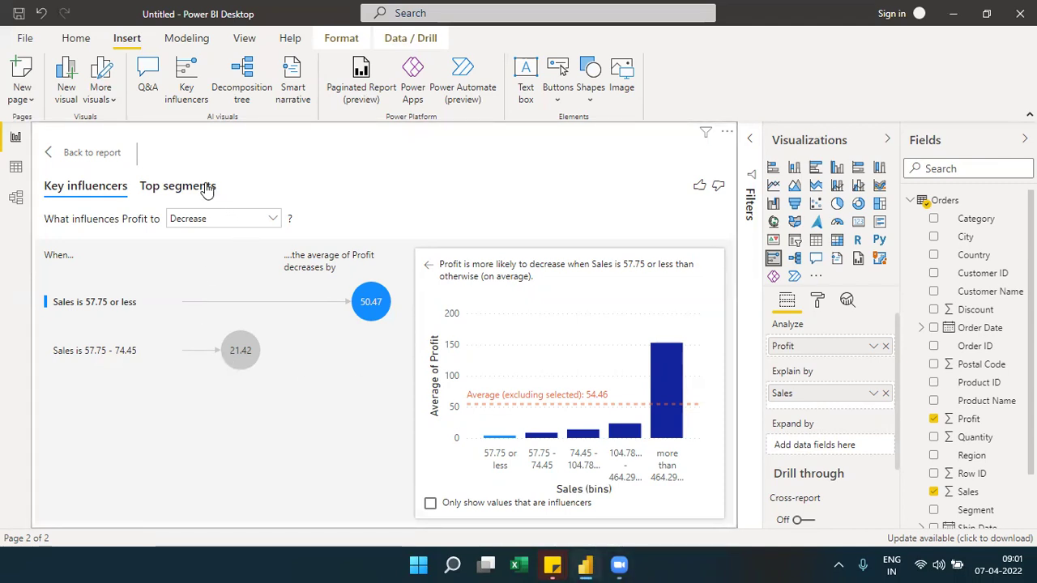
left_click(177, 185)
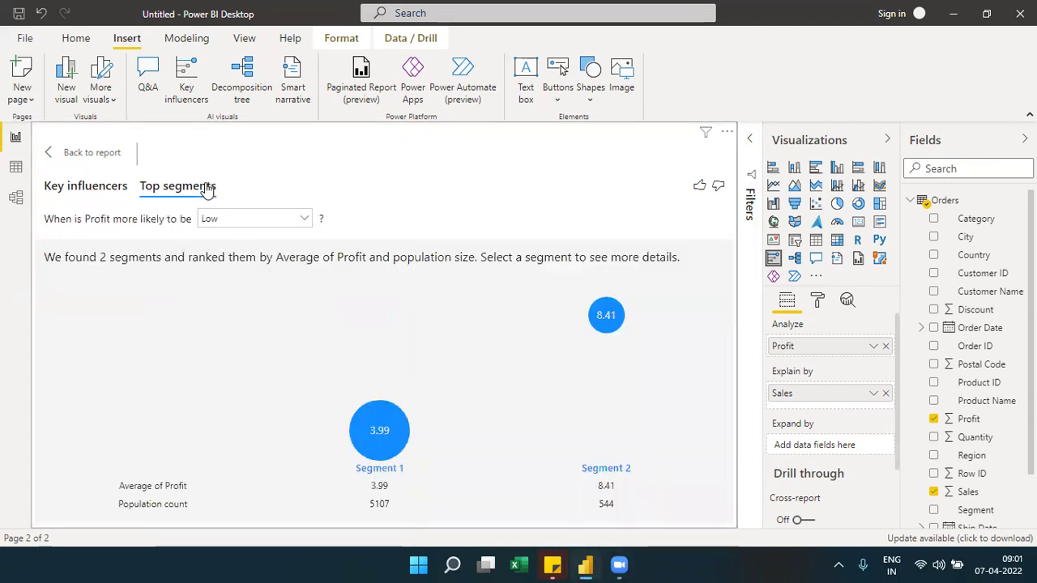
left_click(372, 437)
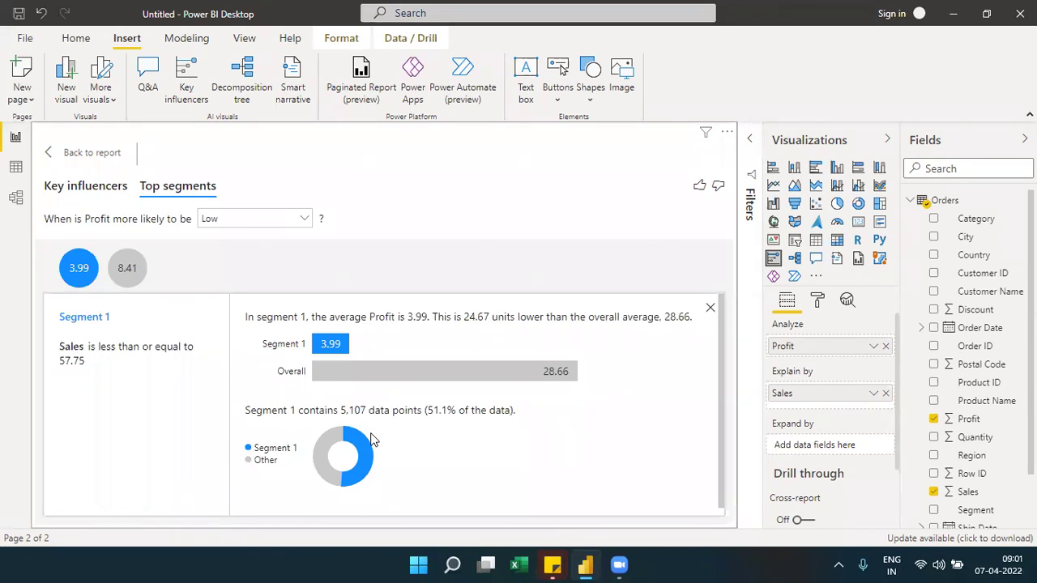
left_click(104, 188)
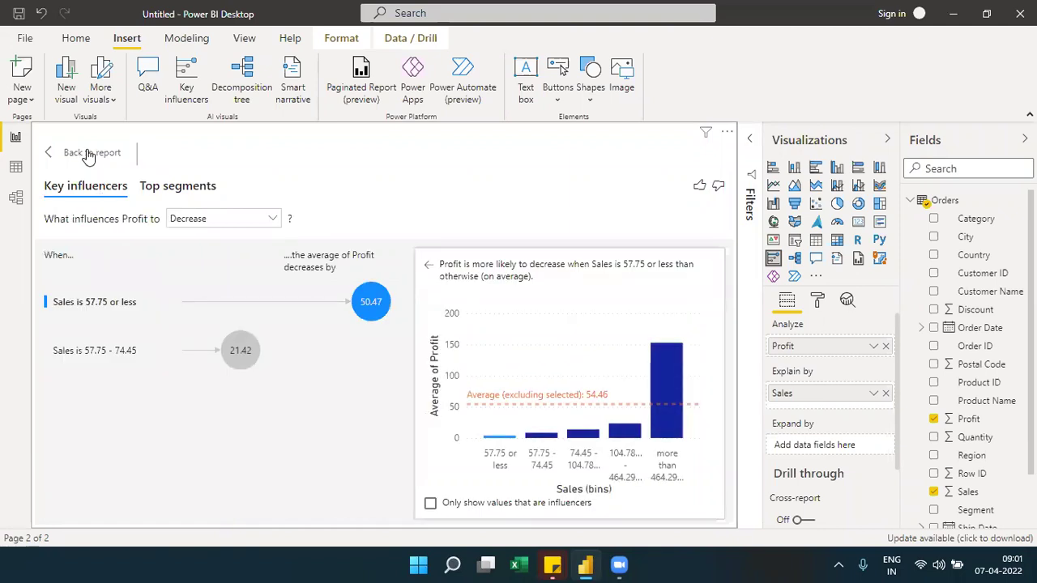
Make the key influencers visual lower and wider, then add Page 3 holding a Q&A visual
left_click(89, 154)
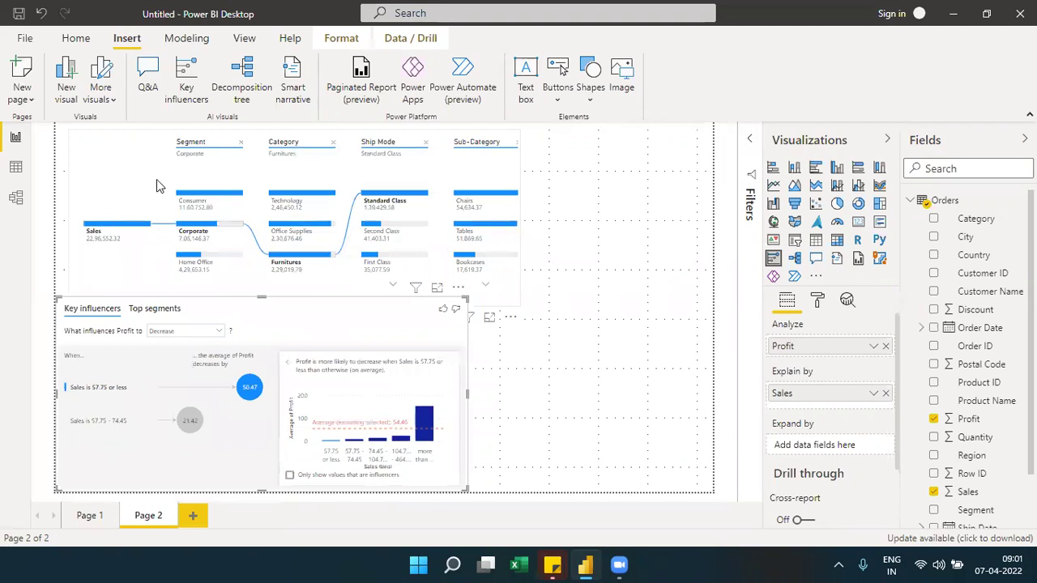
left_click_drag(468, 298, 495, 323)
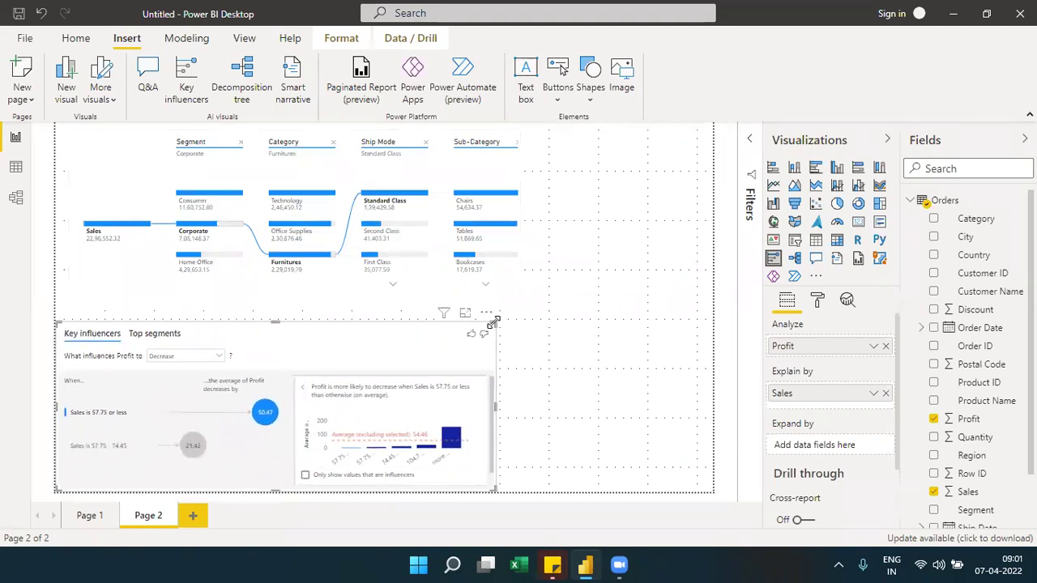
left_click(573, 364)
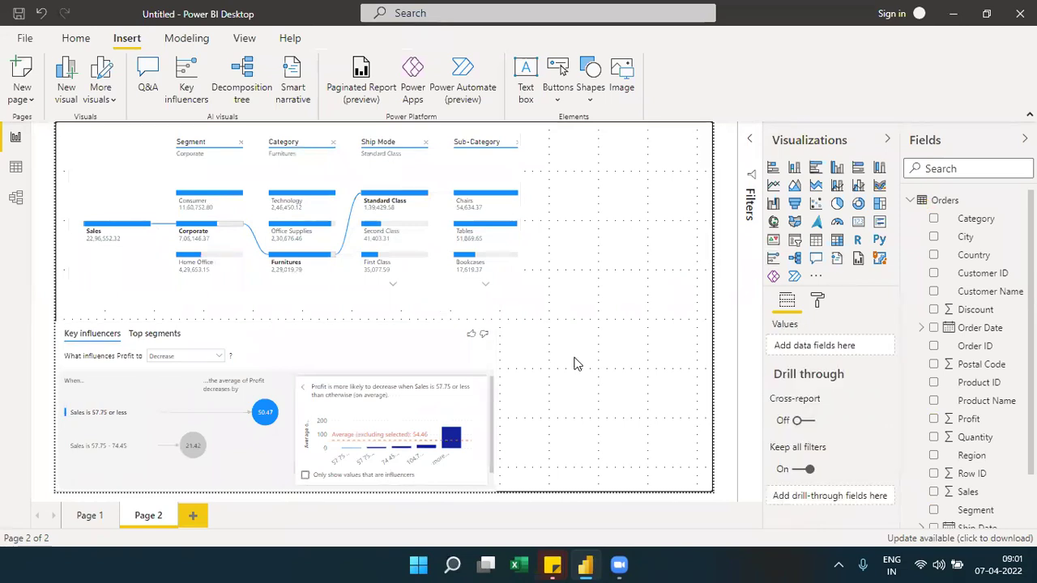
left_click(193, 510)
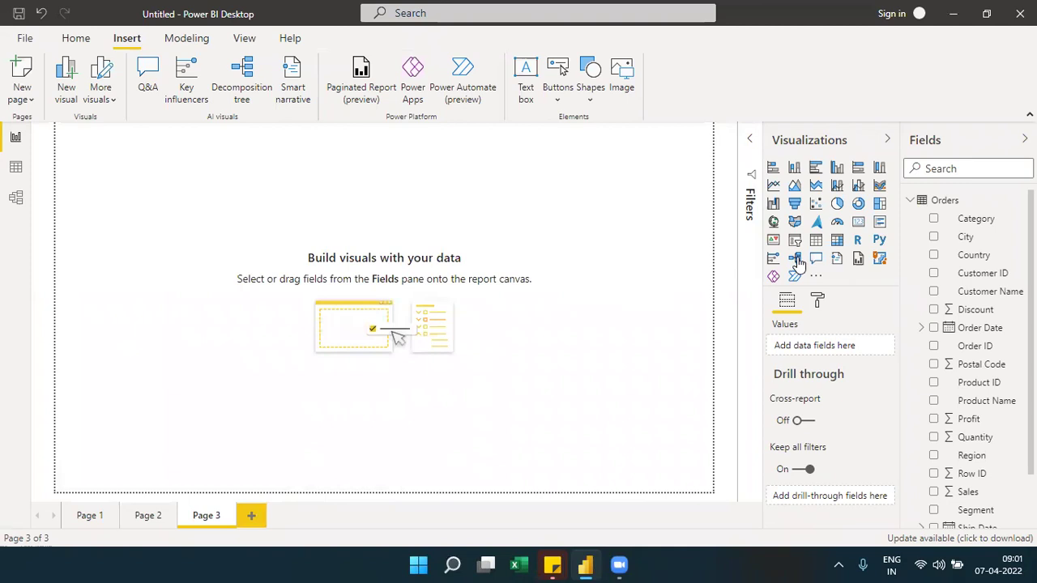
left_click(815, 259)
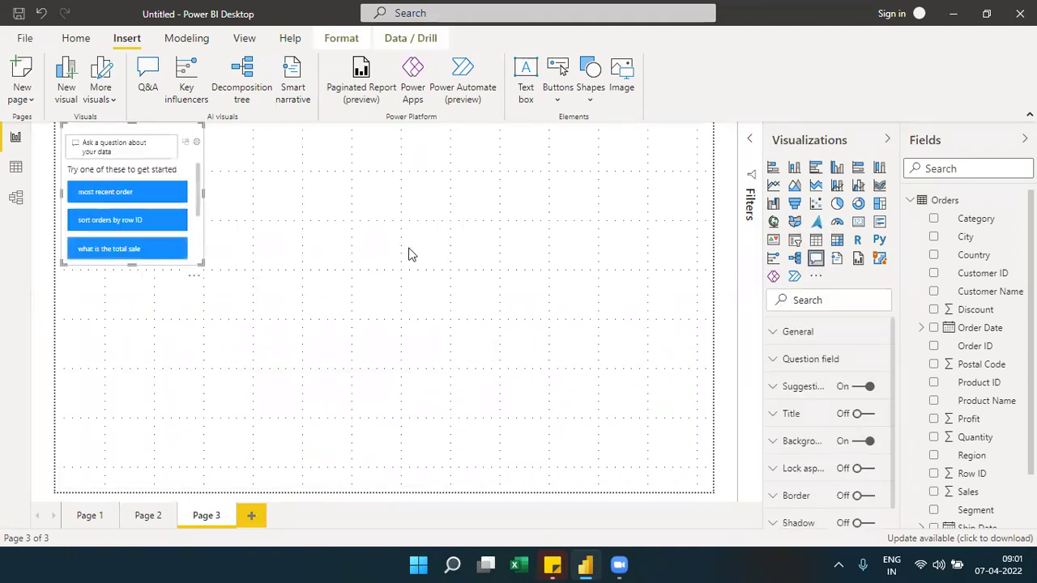
Enlarge the Q&A visual and move it right on Page 3
left_click(330, 212)
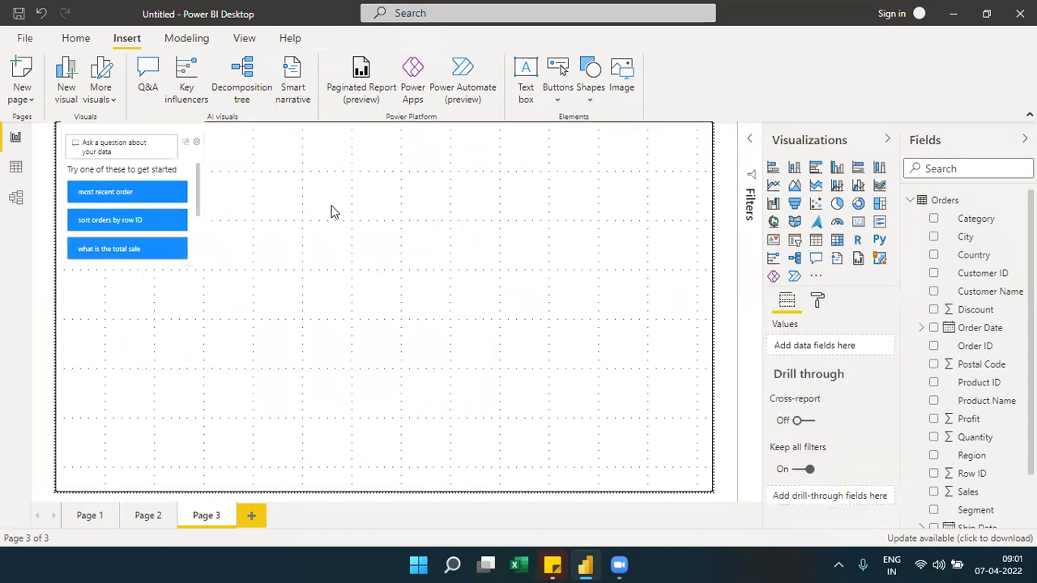
left_click(194, 221)
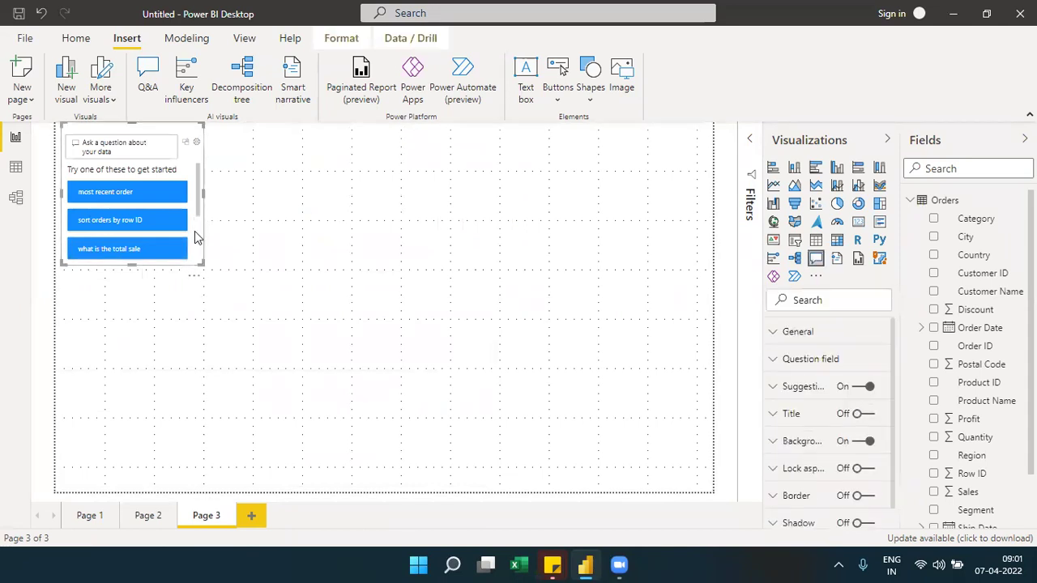
left_click_drag(198, 262, 352, 293)
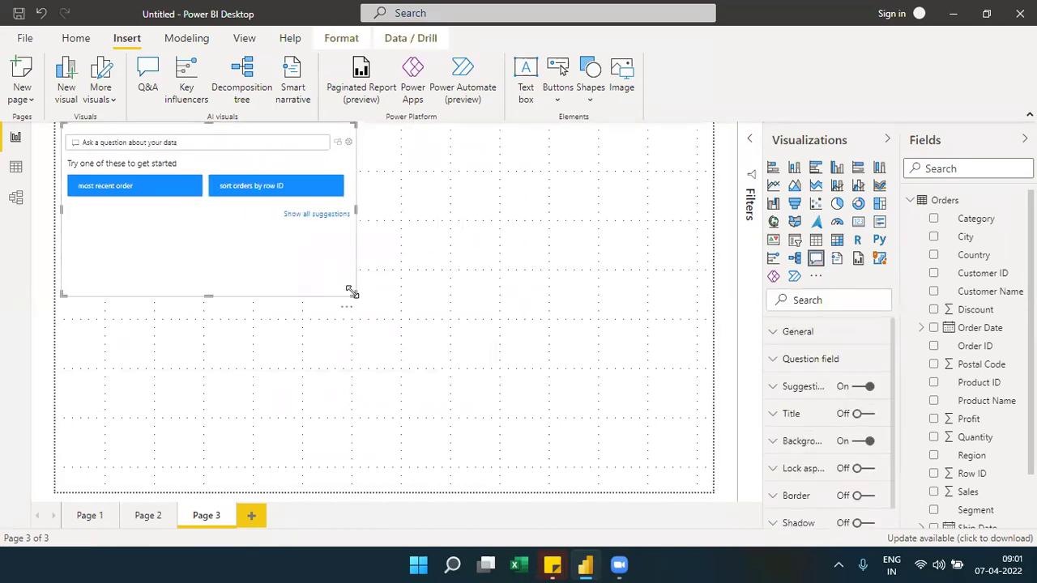
left_click_drag(299, 273, 401, 292)
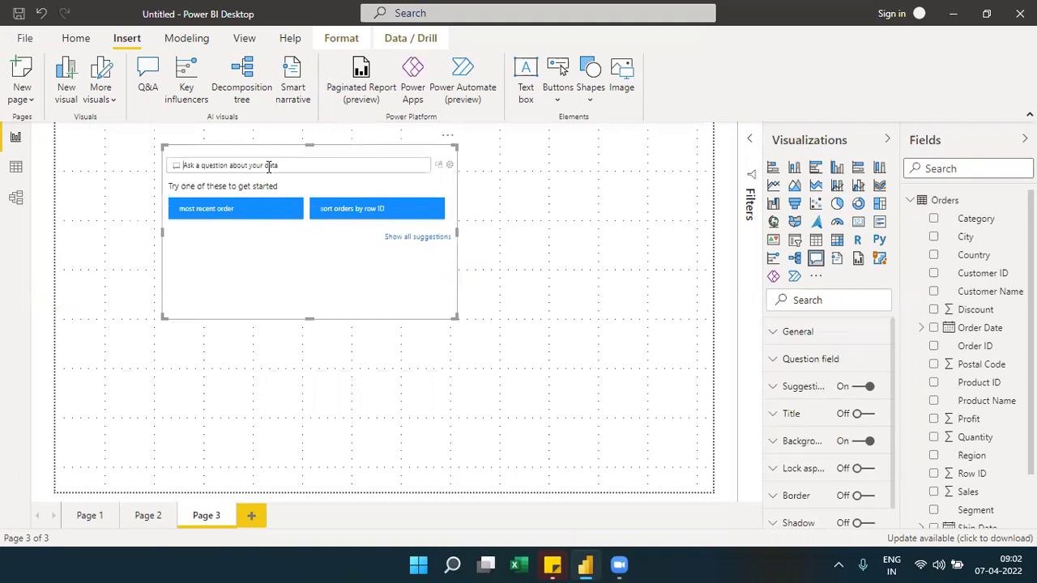
Ask 'region wise sales' to get a Sales-by-region bar chart, and shift it slightly left
type("region wise")
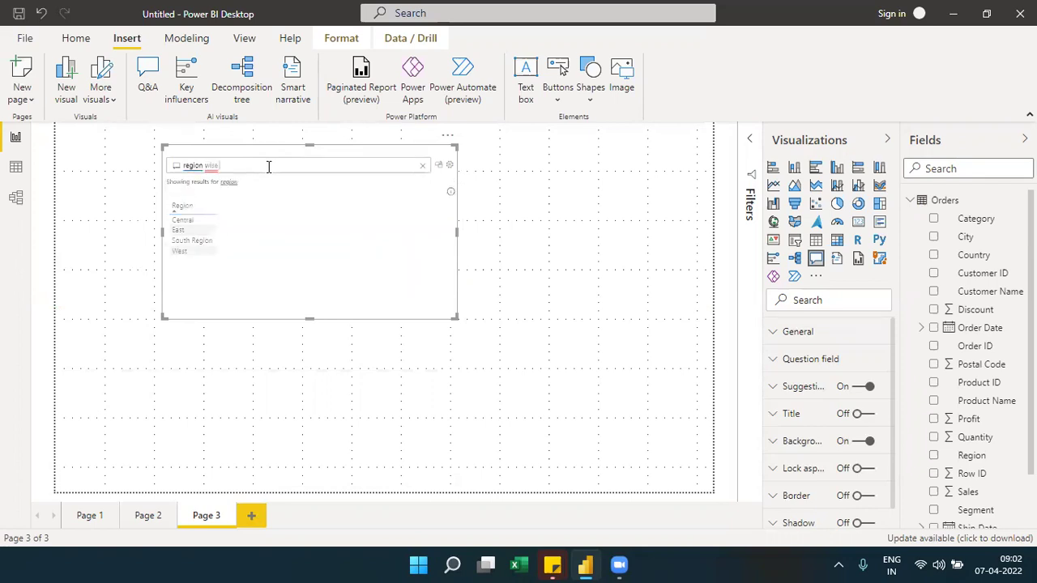
type(" sales")
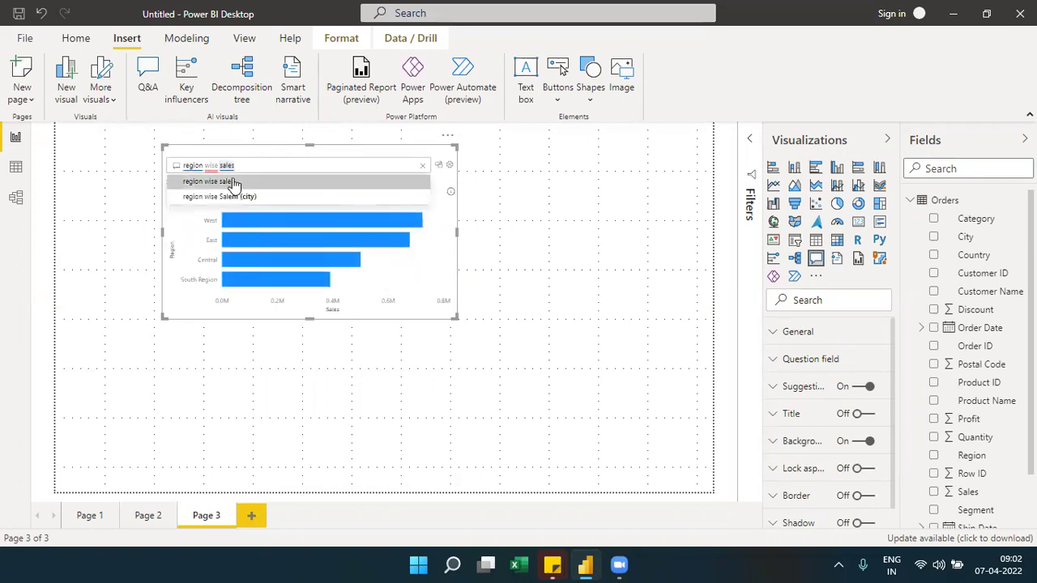
left_click(232, 183)
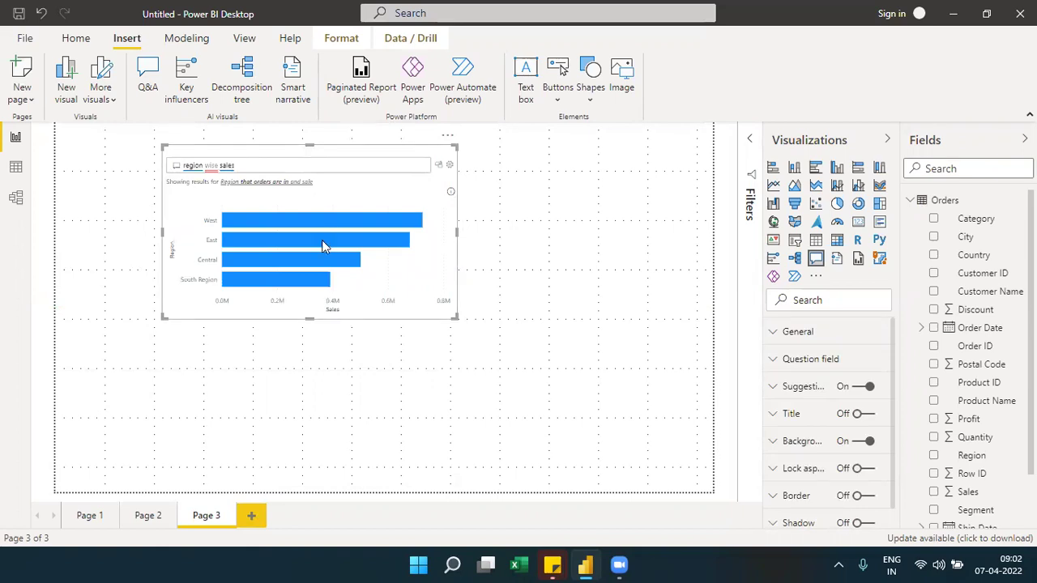
left_click_drag(235, 165, 177, 168)
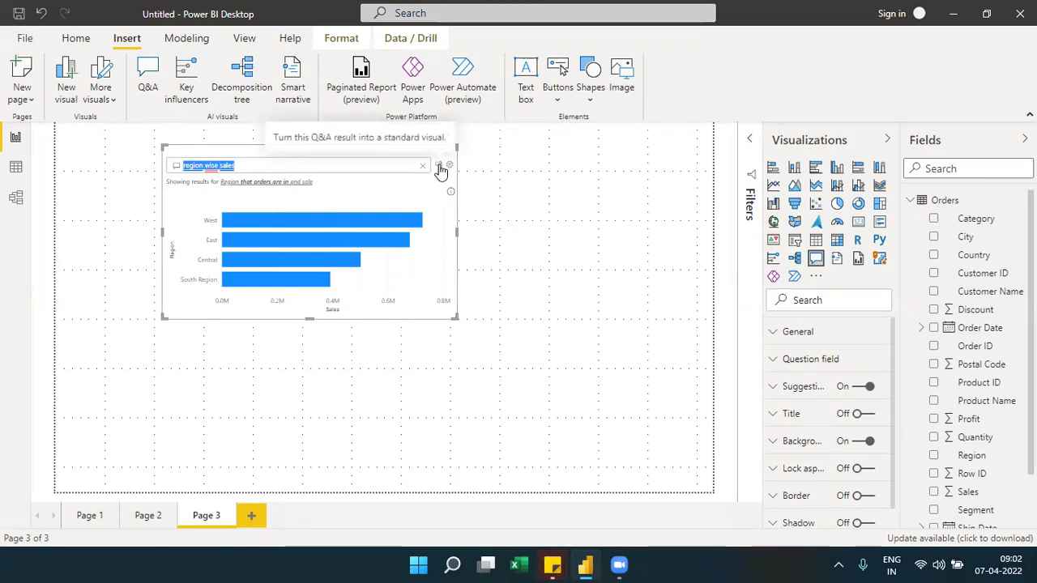
left_click_drag(376, 194, 285, 192)
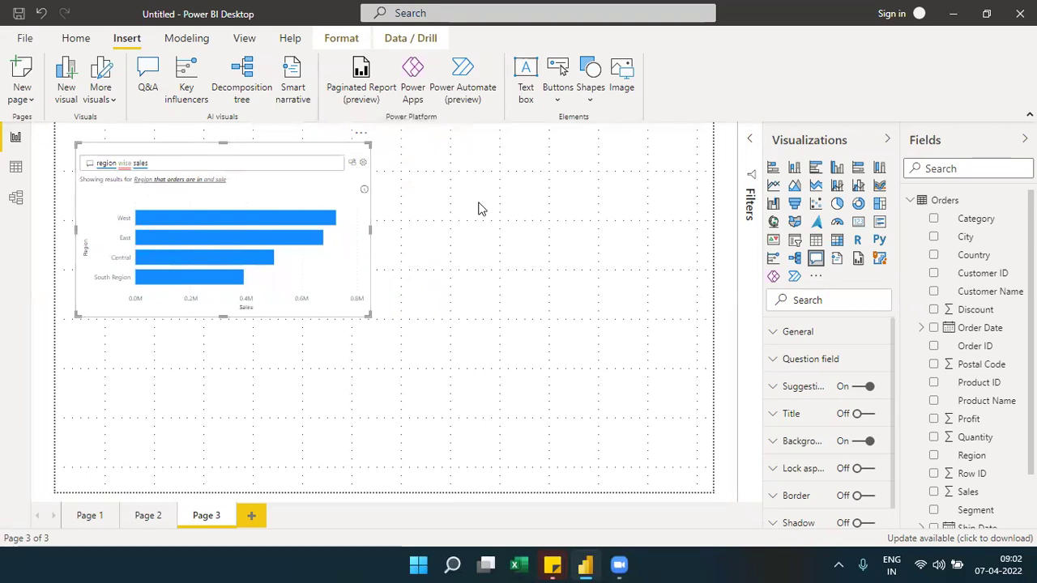
left_click(525, 246)
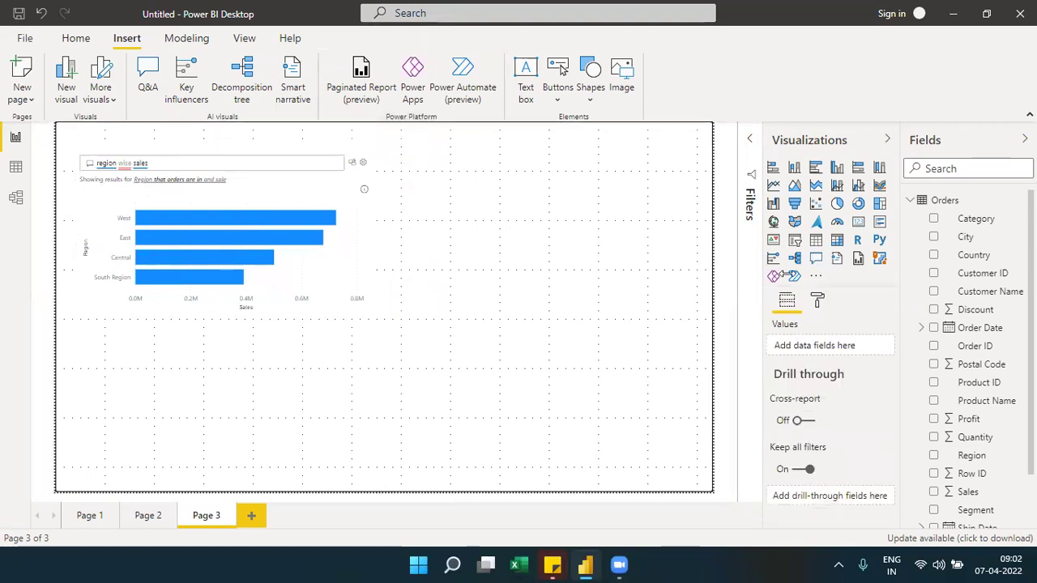
left_click(838, 259)
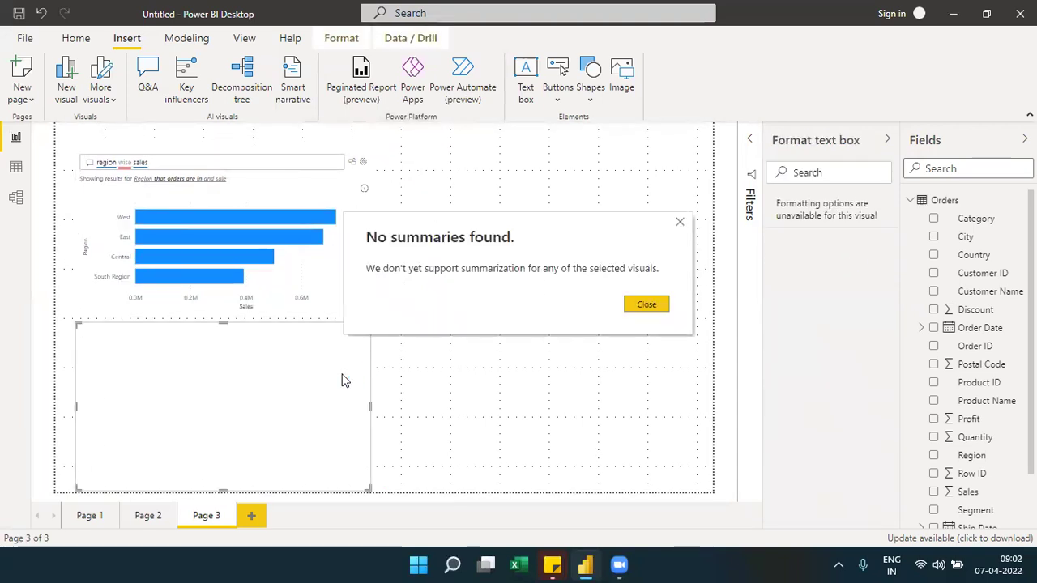
left_click(646, 305)
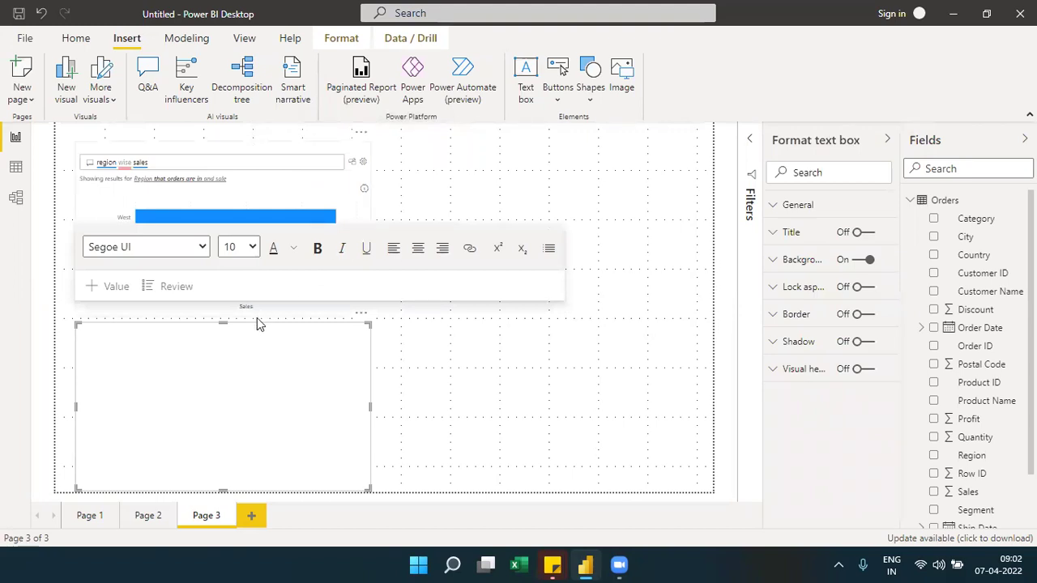
left_click_drag(363, 319, 692, 157)
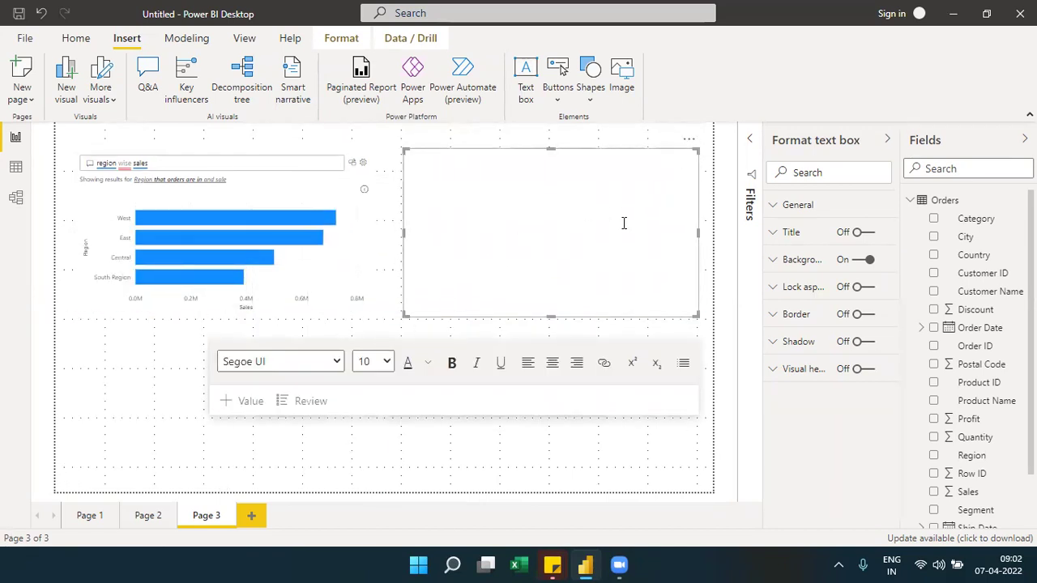
left_click(688, 144)
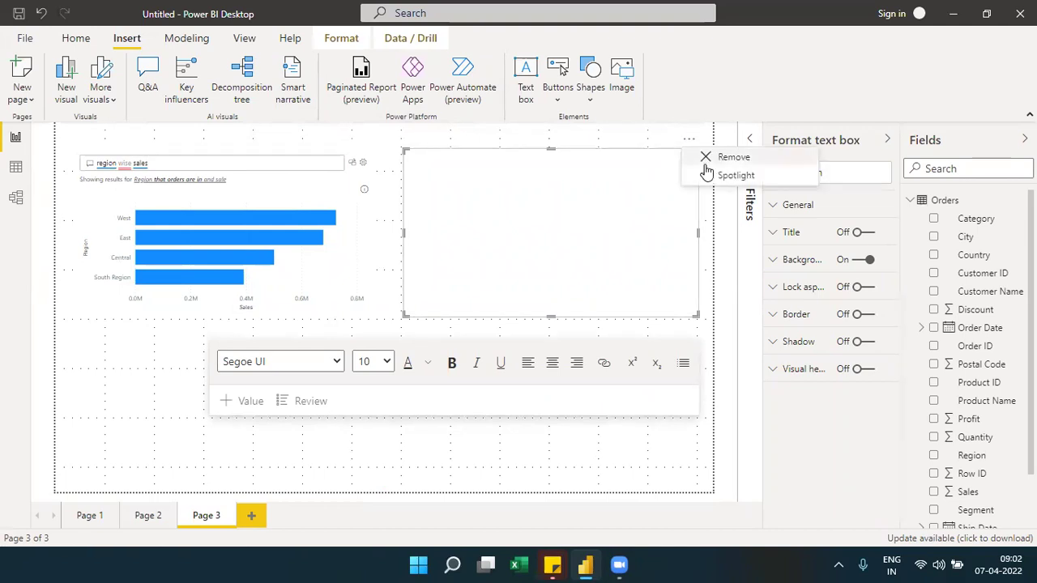
left_click(252, 176)
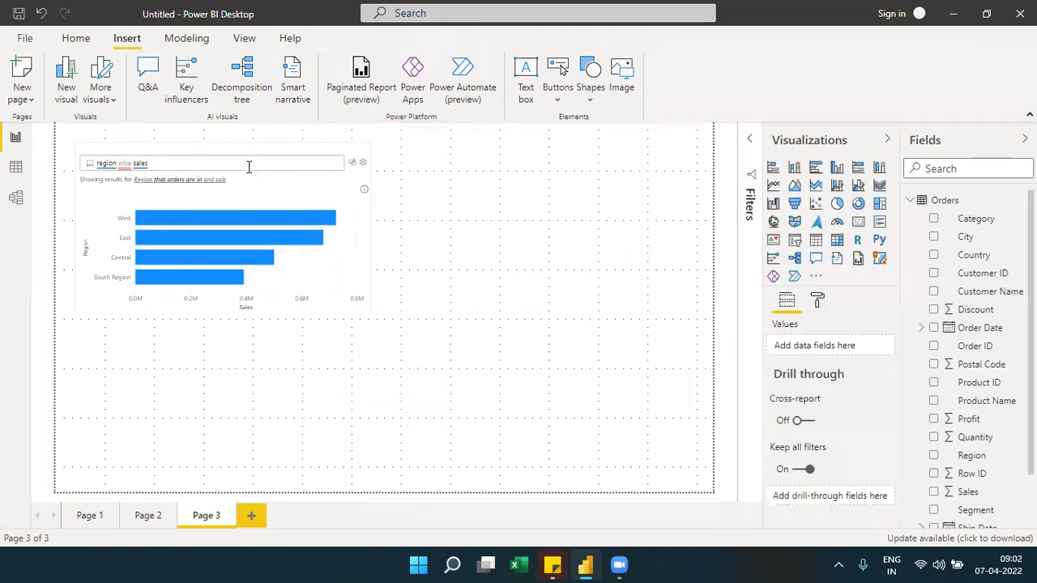
Convert the Q&A answer into a standard Sales by Region chart and add a smart narrative
left_click(352, 165)
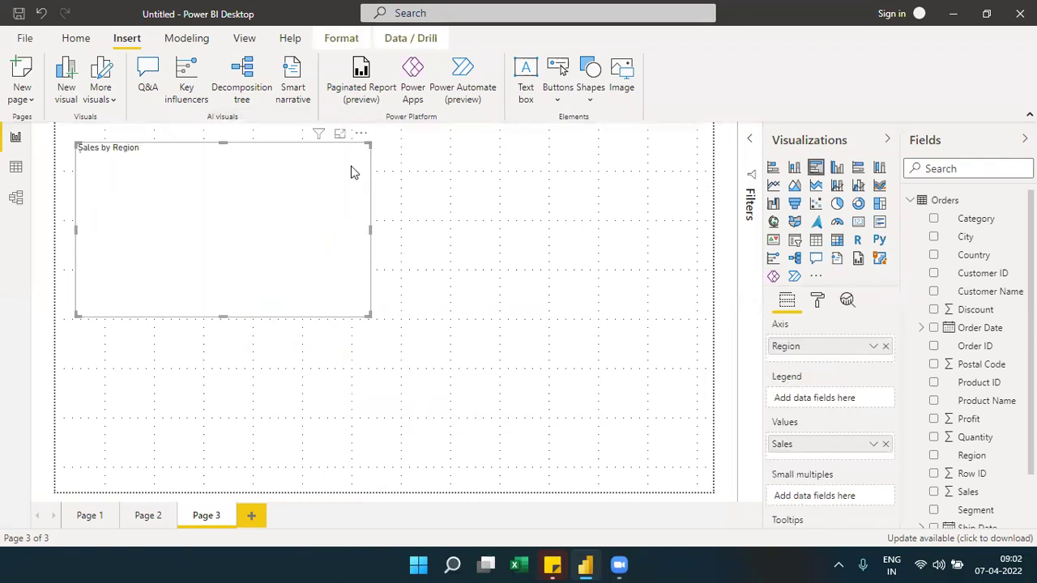
left_click(519, 242)
left_click(837, 261)
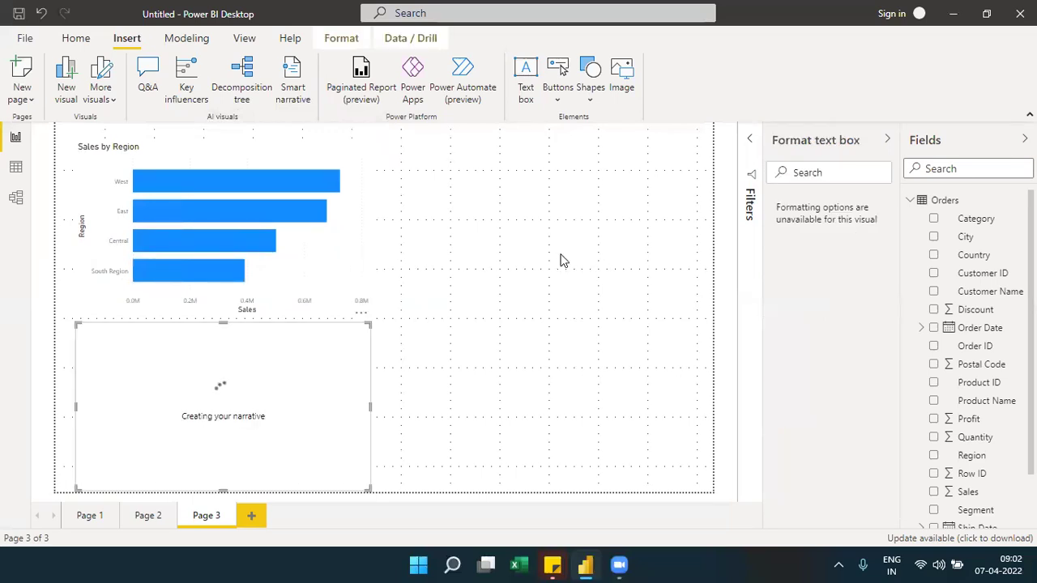
Remove the extra Q&A visual that was accidentally added
double_click(522, 356)
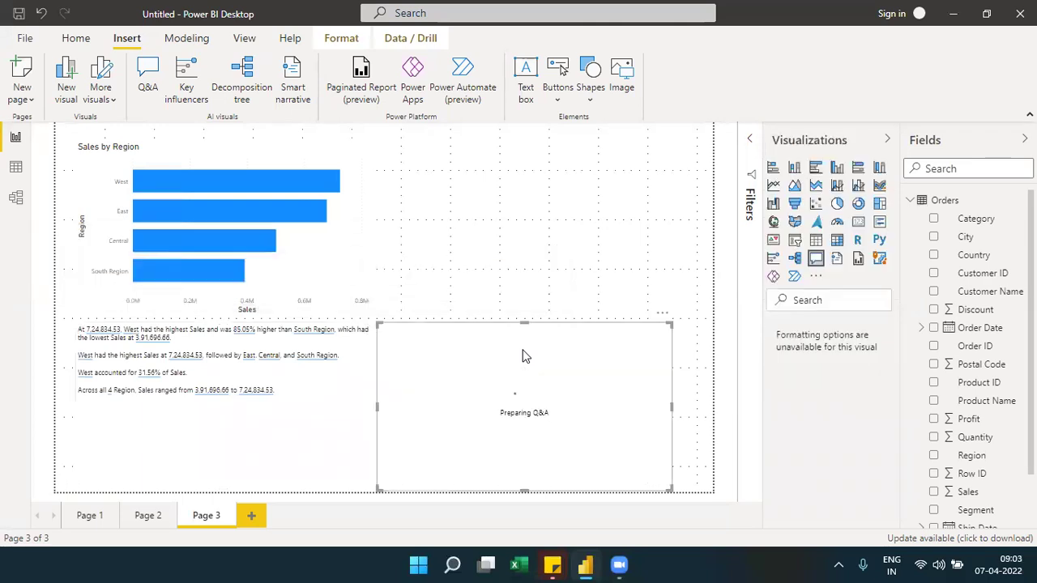
left_click(662, 314)
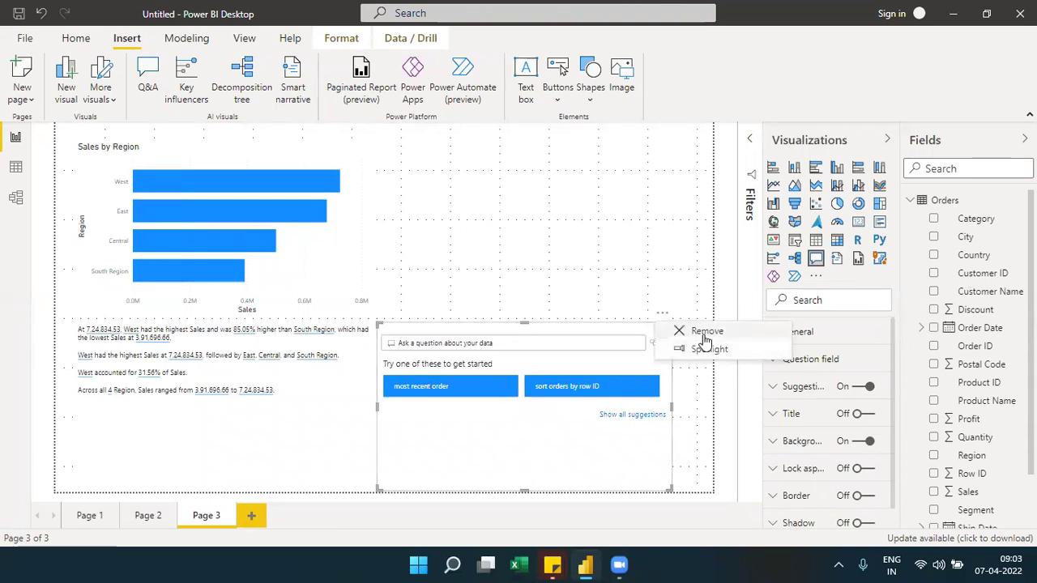
left_click(680, 334)
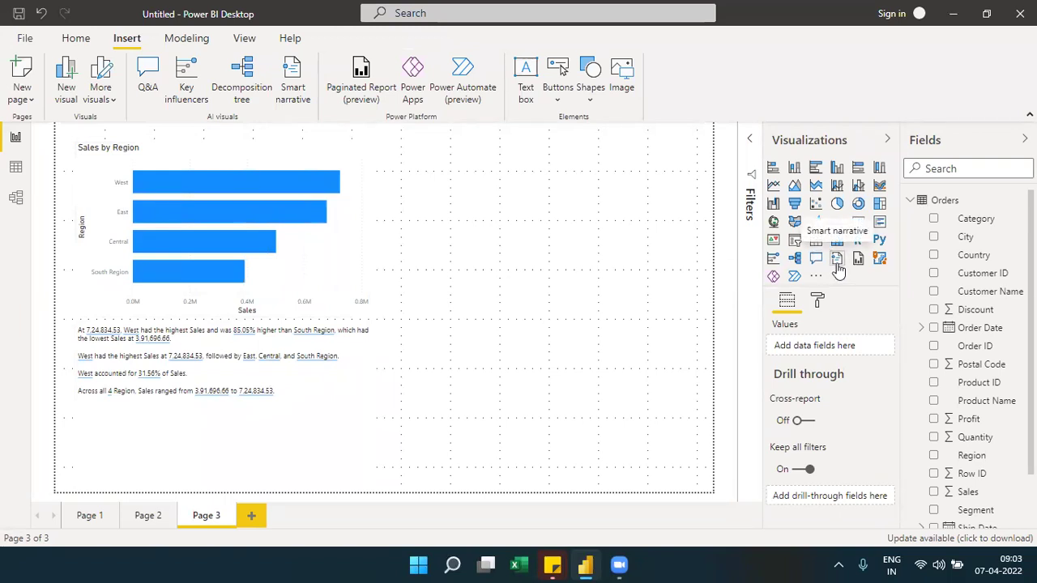
Delete the old smart narrative, insert a new one, and collapse the Format pane
left_click(361, 316)
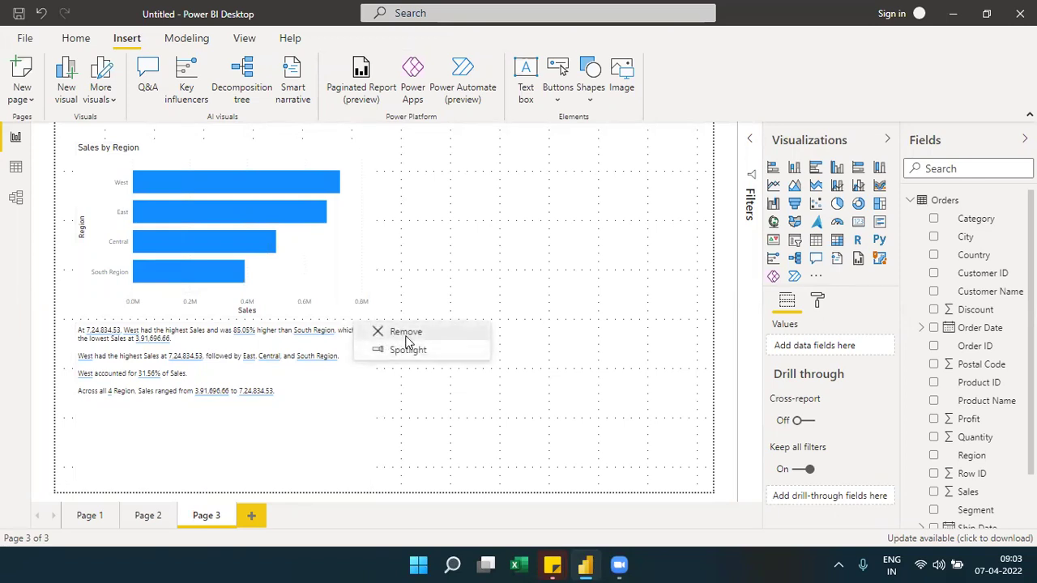
left_click(405, 332)
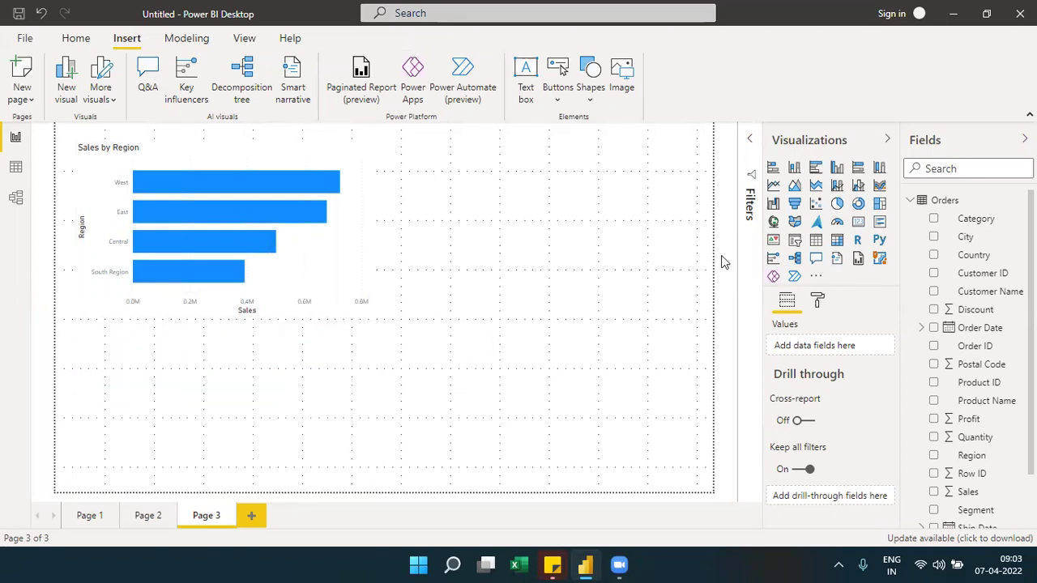
left_click(839, 259)
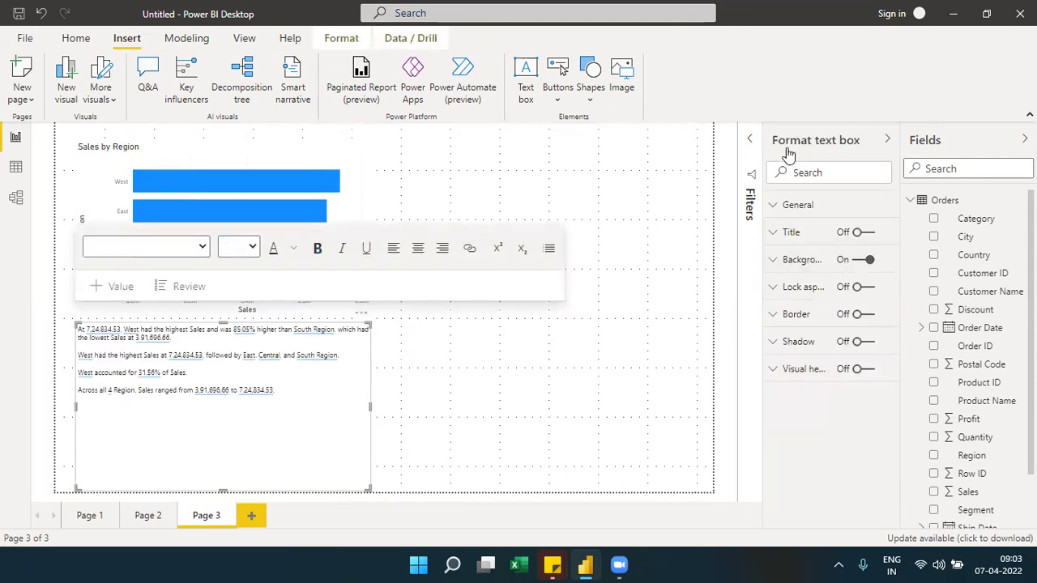
left_click(887, 139)
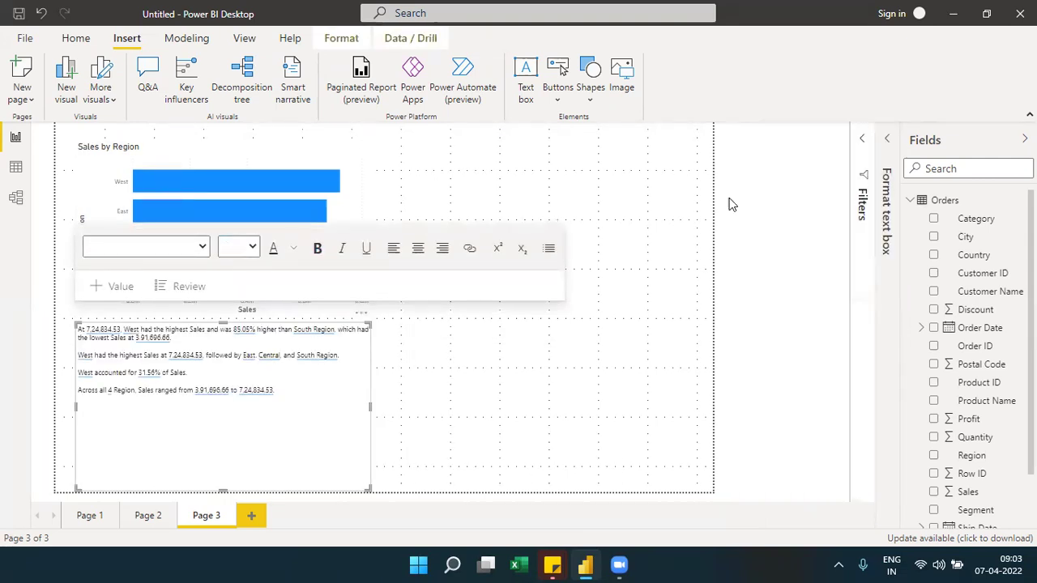
Select the West, East, Central and South bars to see the narrative follow each region
left_click(337, 191)
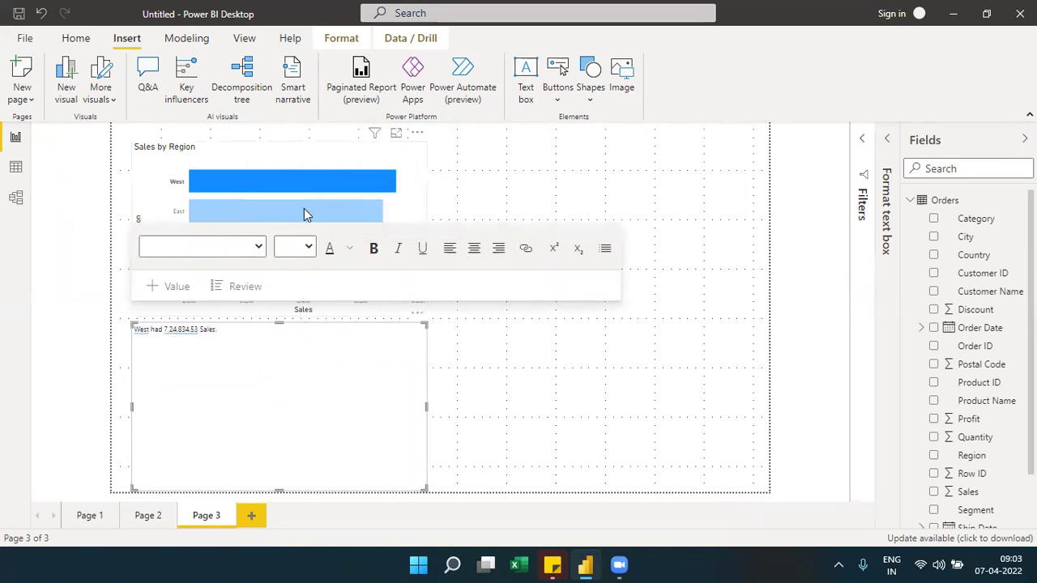
left_click(304, 208)
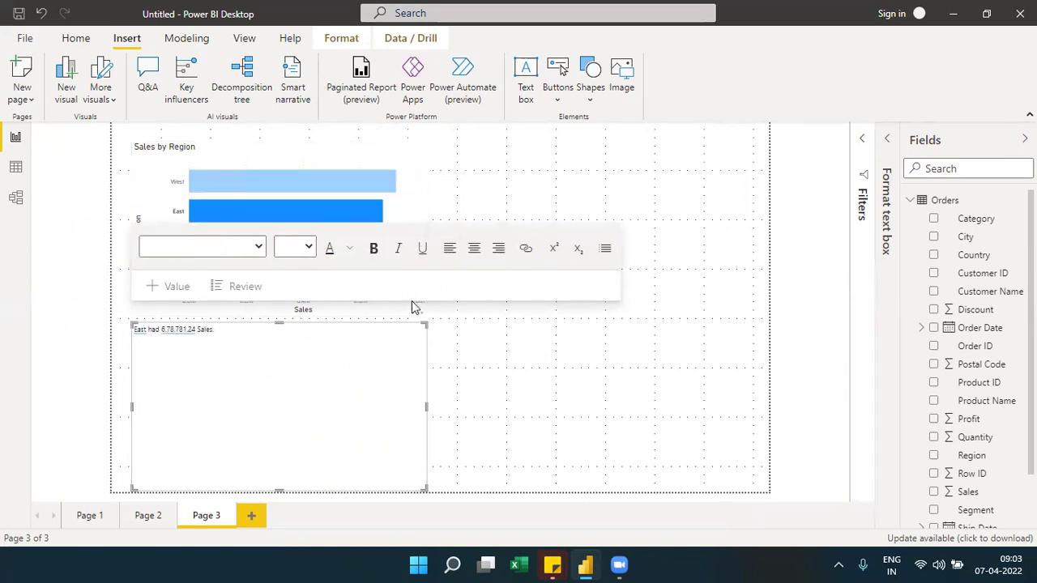
left_click(546, 348)
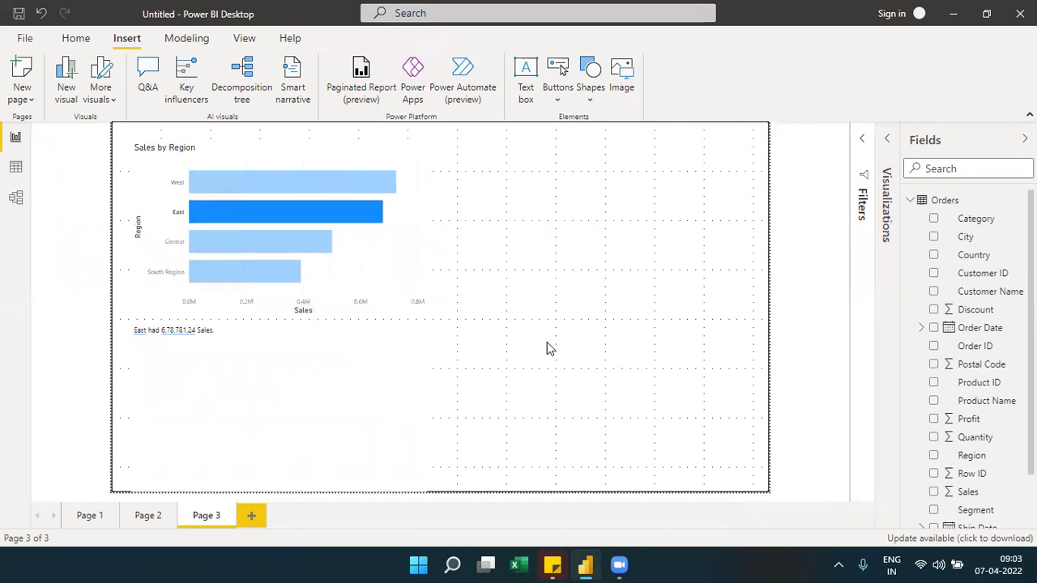
left_click(311, 248)
left_click(283, 278)
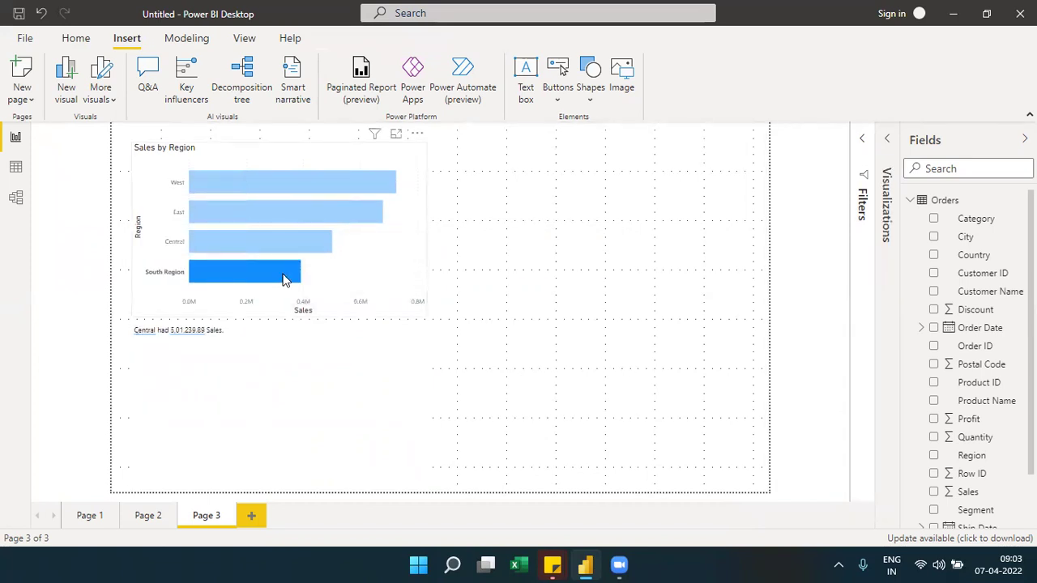
left_click(339, 273)
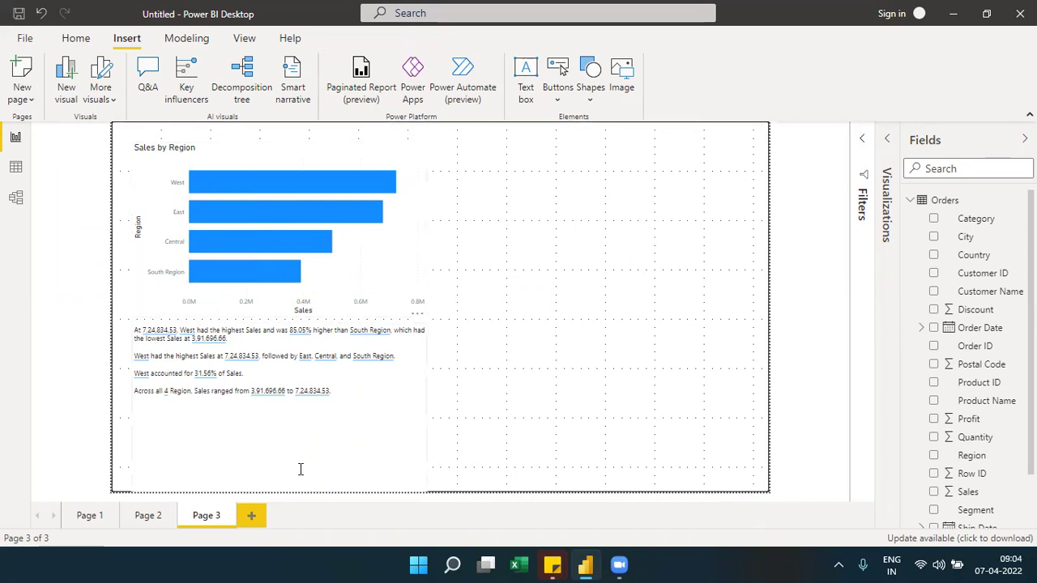
Add Page 4 with an enlarged, repositioned Q&A visual
left_click(256, 519)
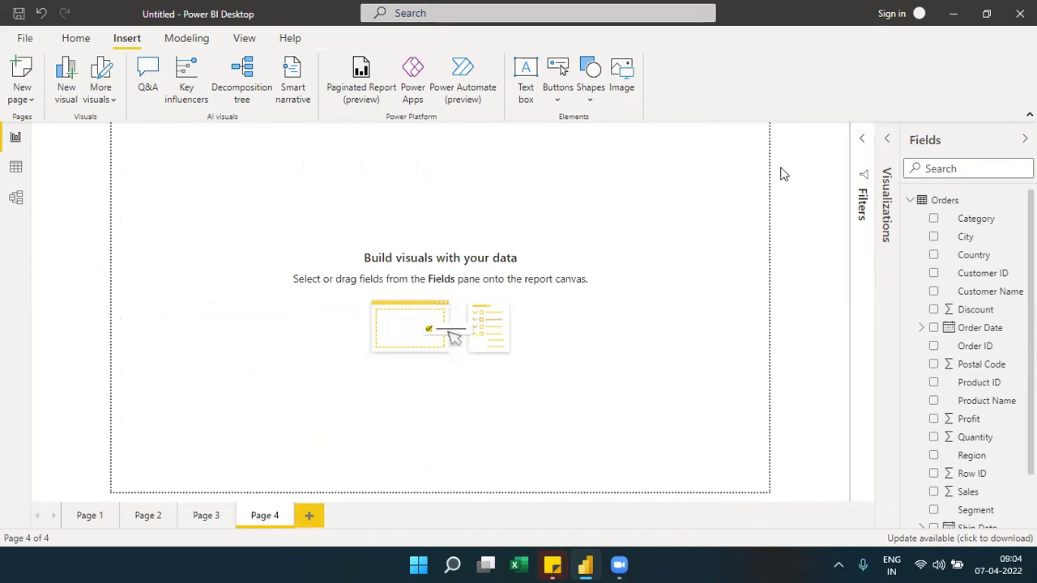
left_click(888, 142)
left_click(815, 259)
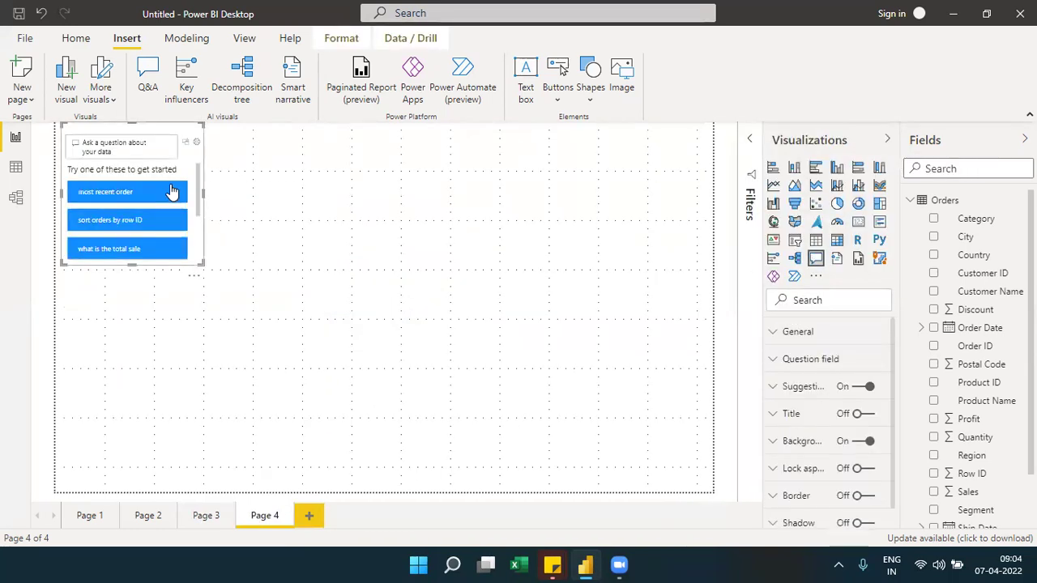
left_click_drag(203, 263, 334, 331)
left_click_drag(278, 291, 338, 329)
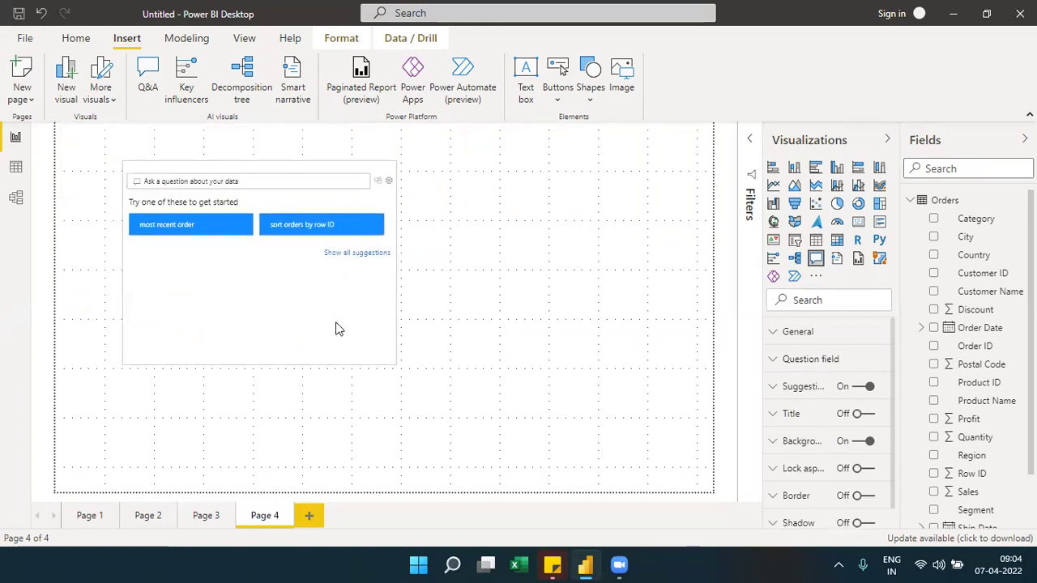
Ask the Q&A visual 'profit vs sales by category' to produce a scatter chart
left_click(230, 178)
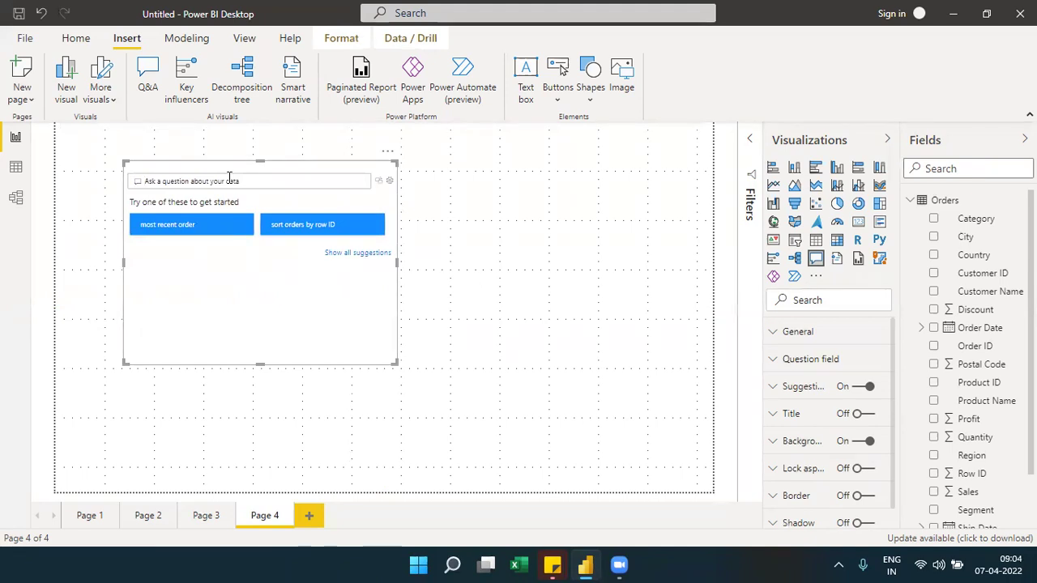
type("pr")
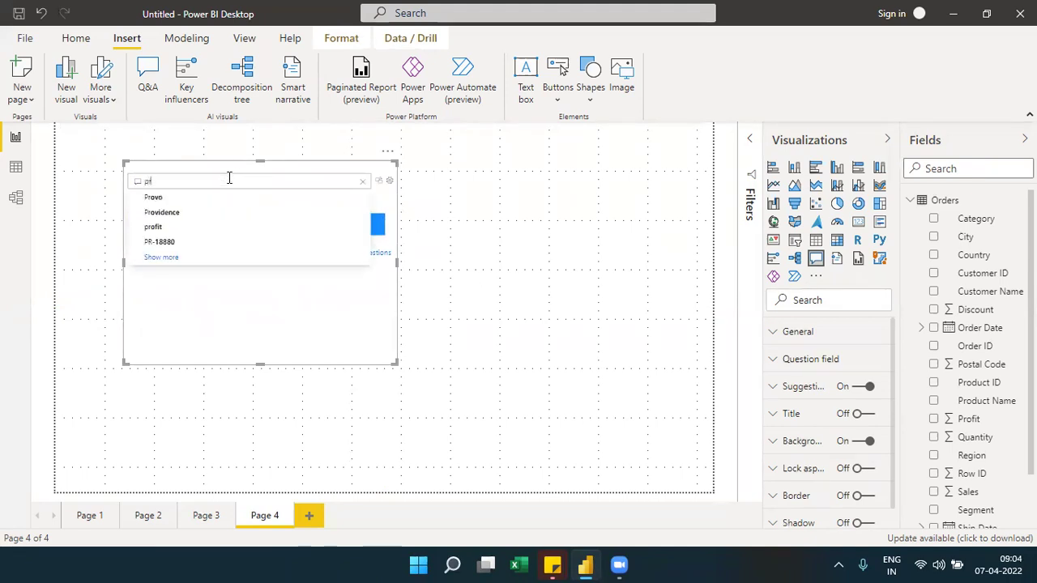
type("ofit")
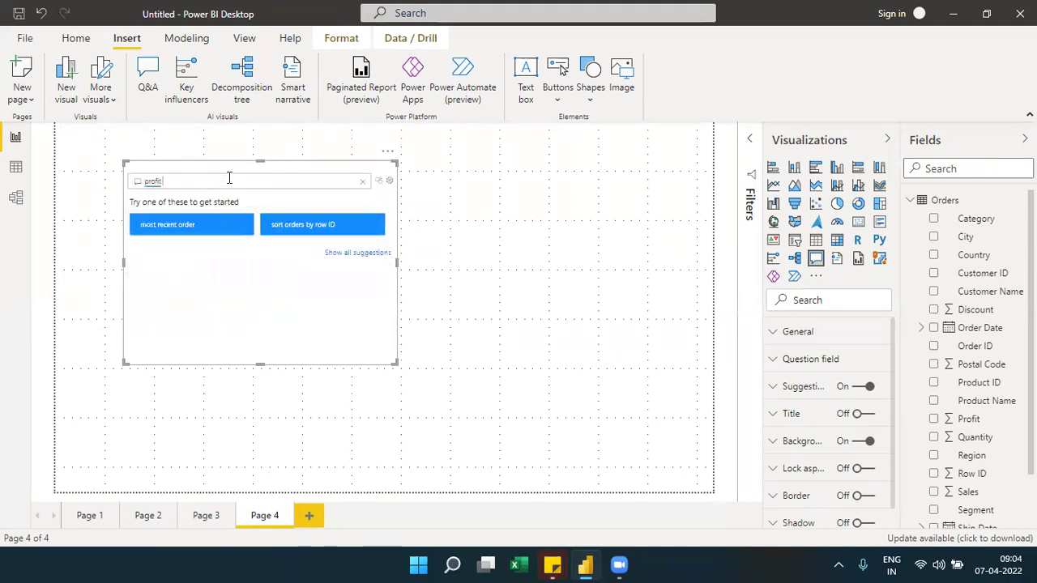
type(" vs sales")
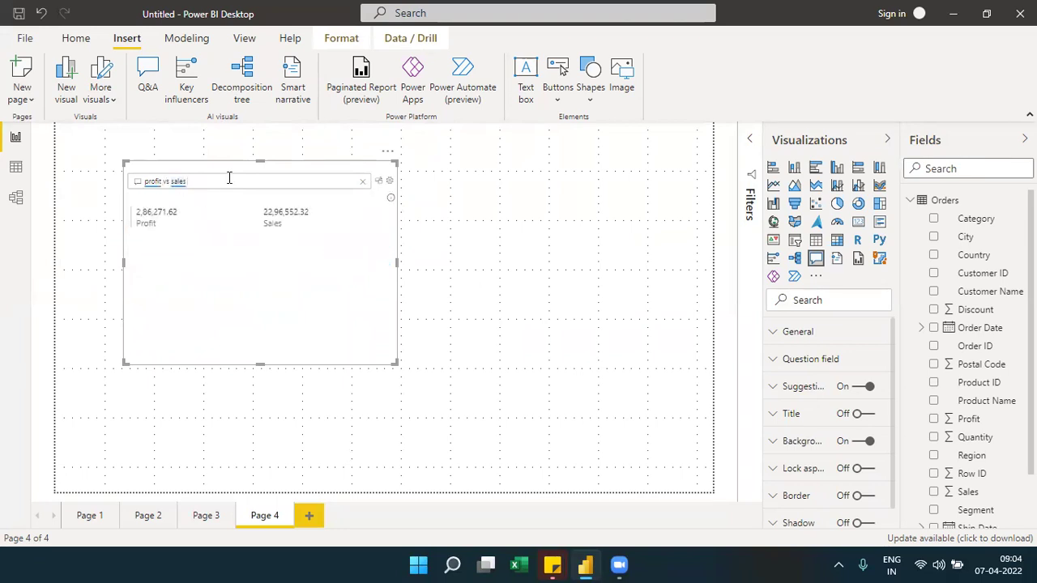
type(" by cate")
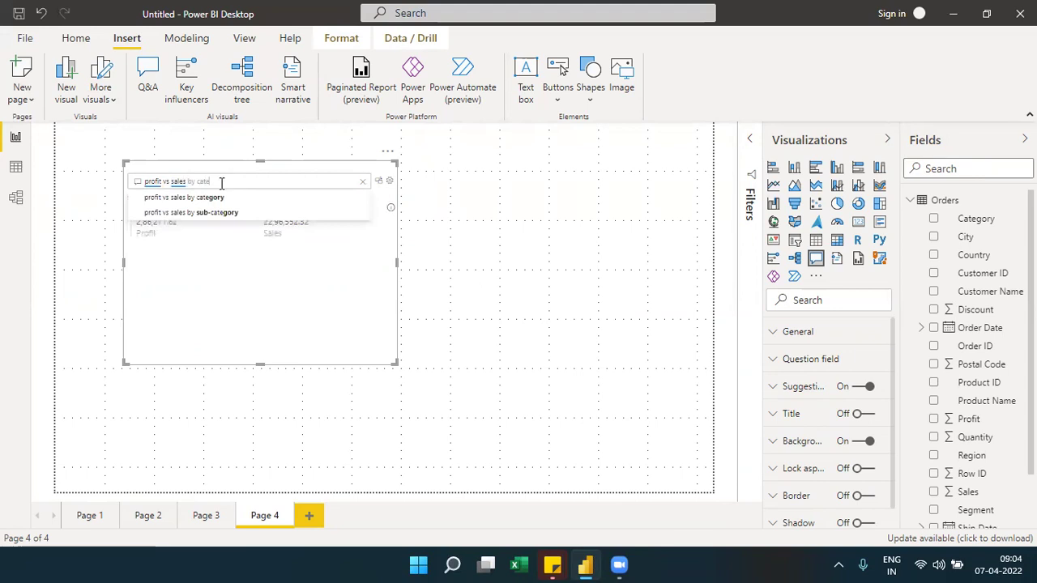
left_click(208, 199)
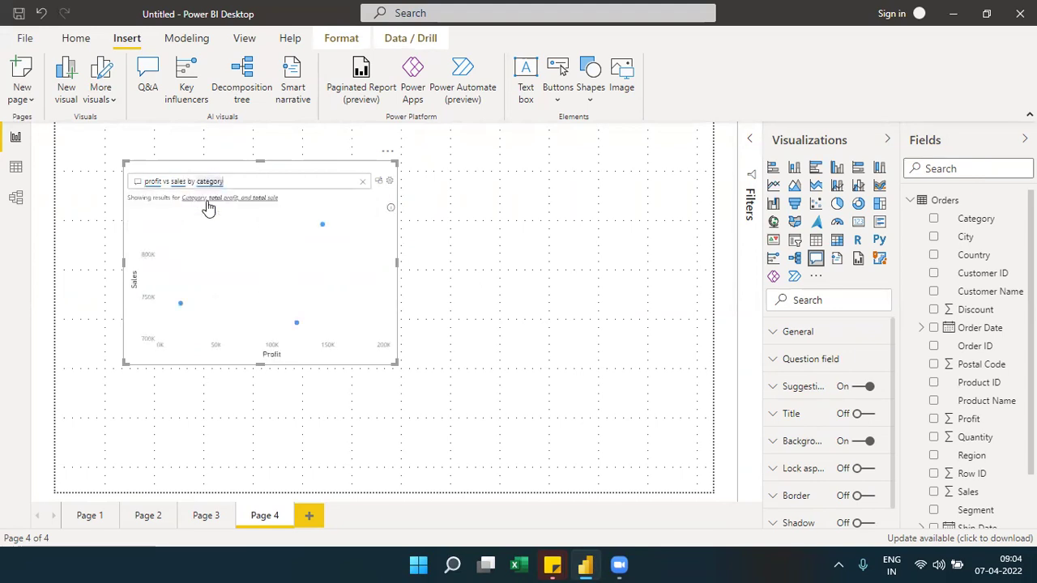
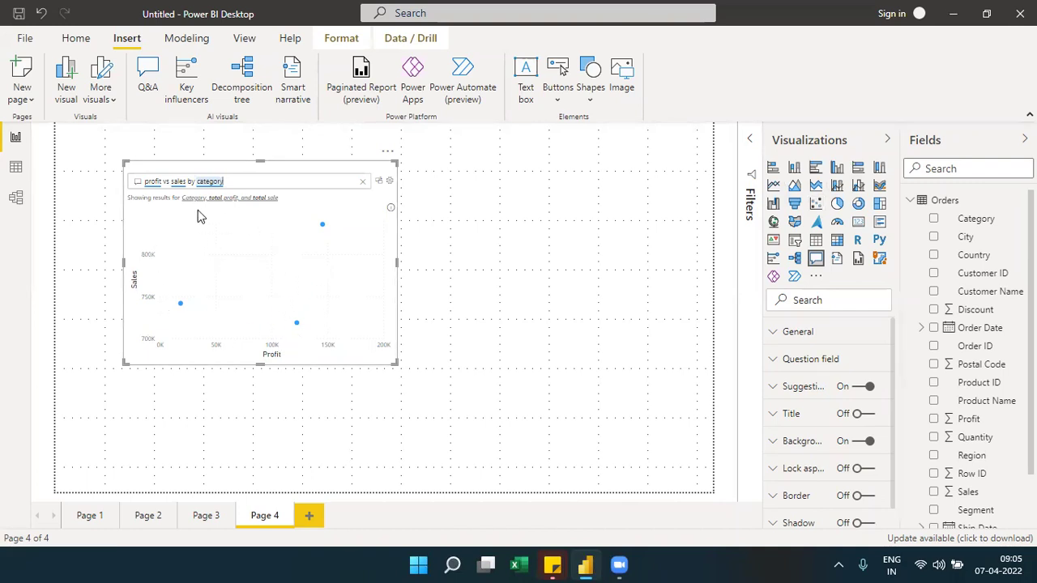
Convert the Q&A answer to a Profit and Sales by Category scatter chart and add a one-line smart narrative beneath it
left_click(379, 183)
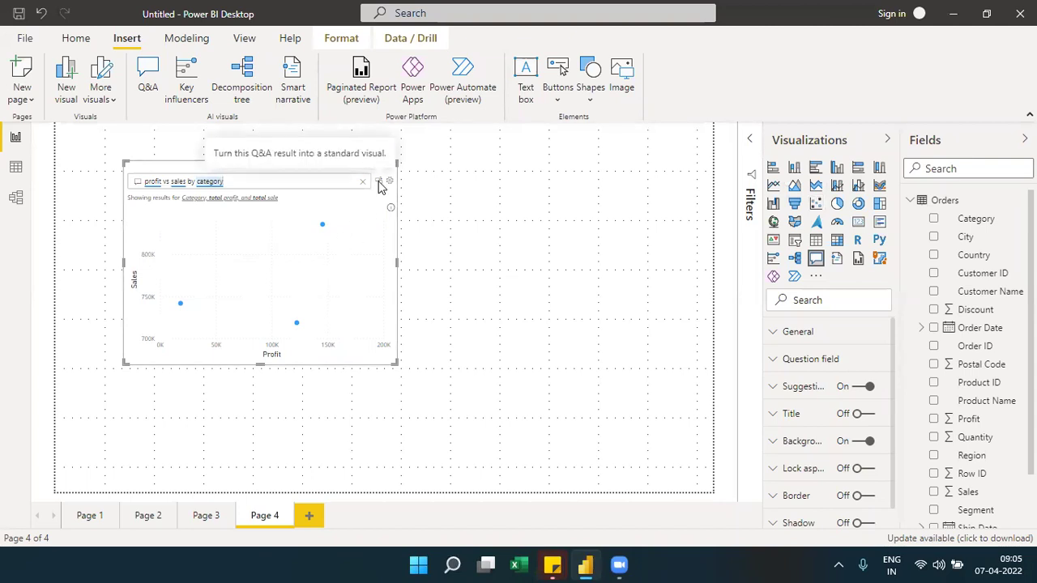
left_click(507, 242)
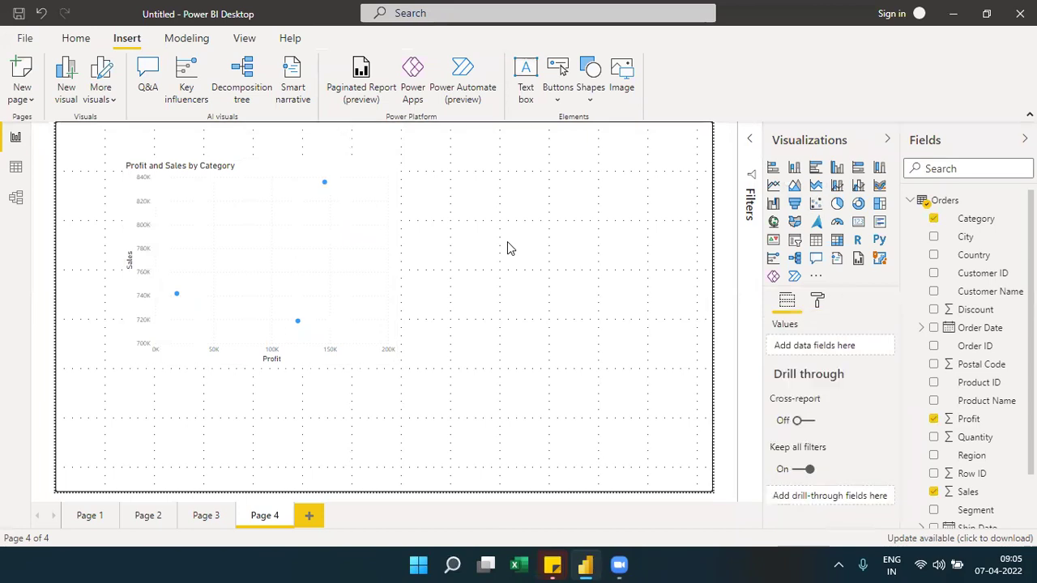
left_click(835, 259)
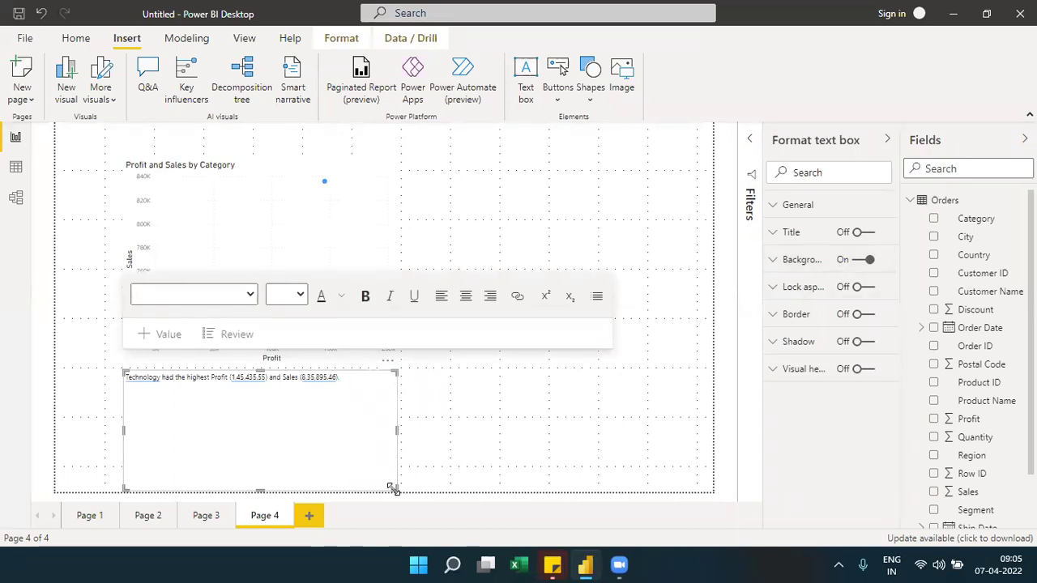
left_click_drag(397, 490, 399, 405)
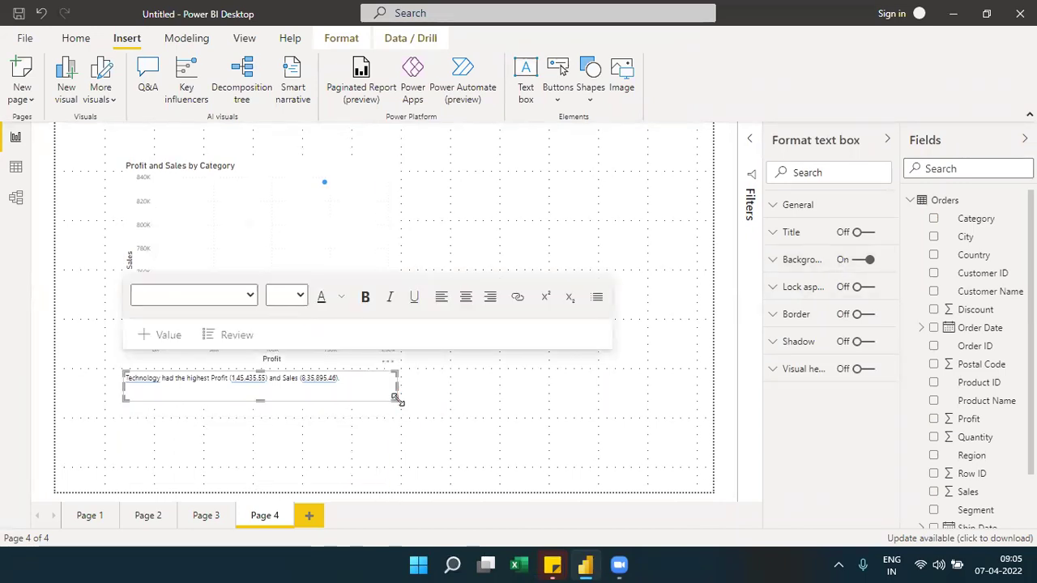
left_click(438, 407)
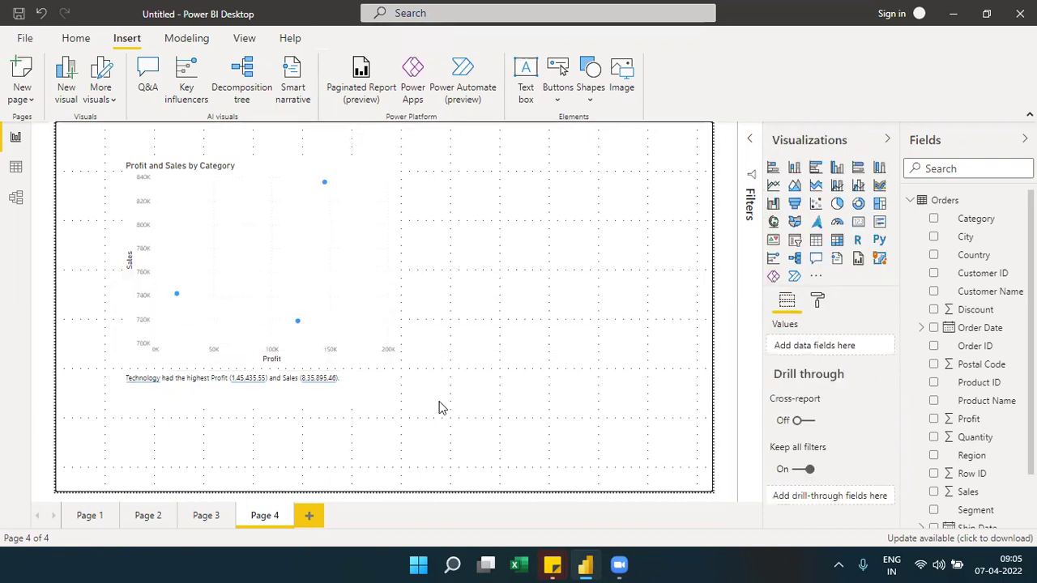
Replace Category with Sub-Category in the scatter chart's Details well
left_click(301, 219)
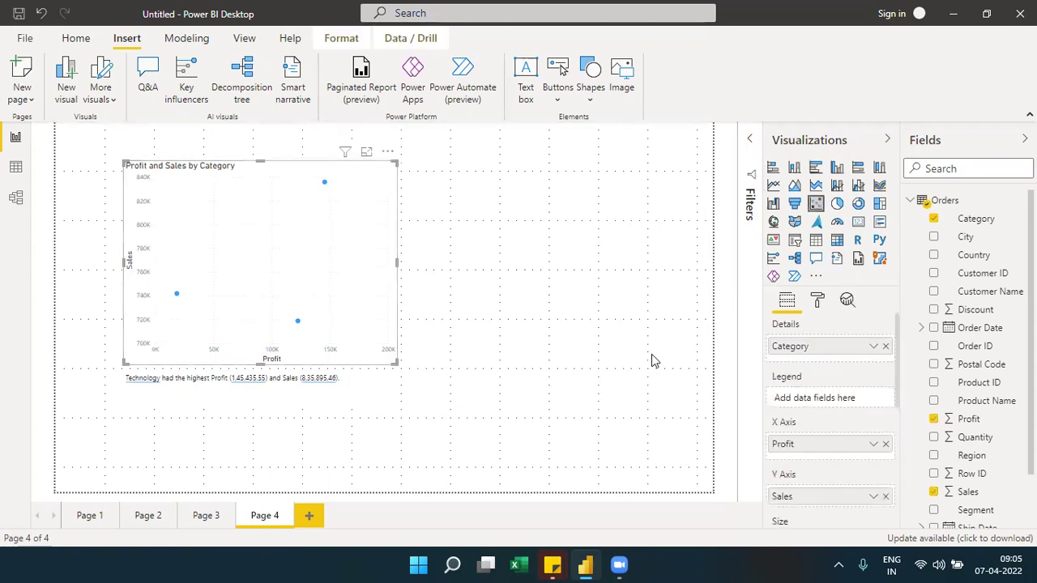
left_click(886, 346)
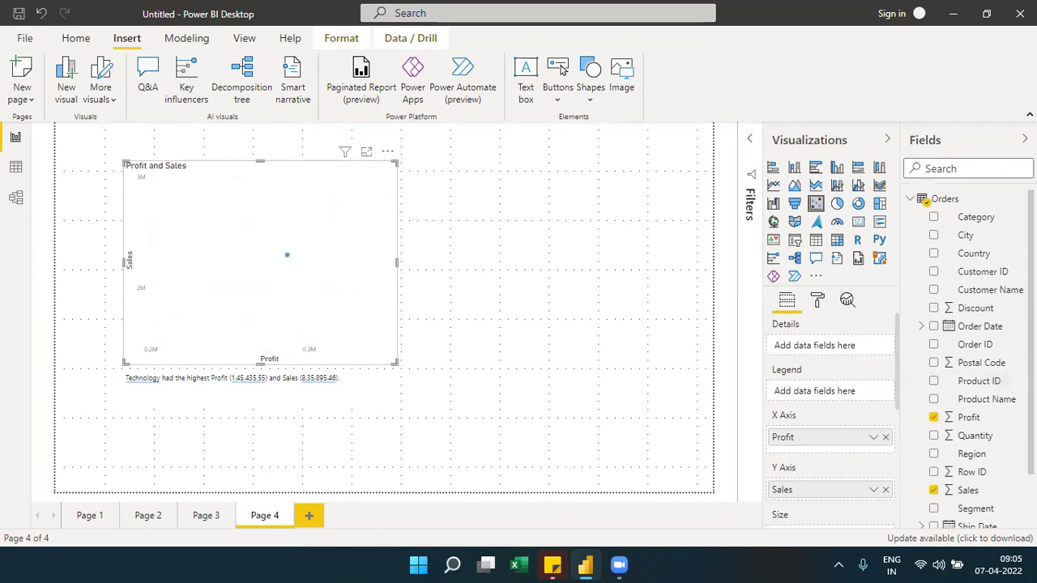
scroll(1004, 511, "down", 2)
left_click_drag(985, 519, 851, 351)
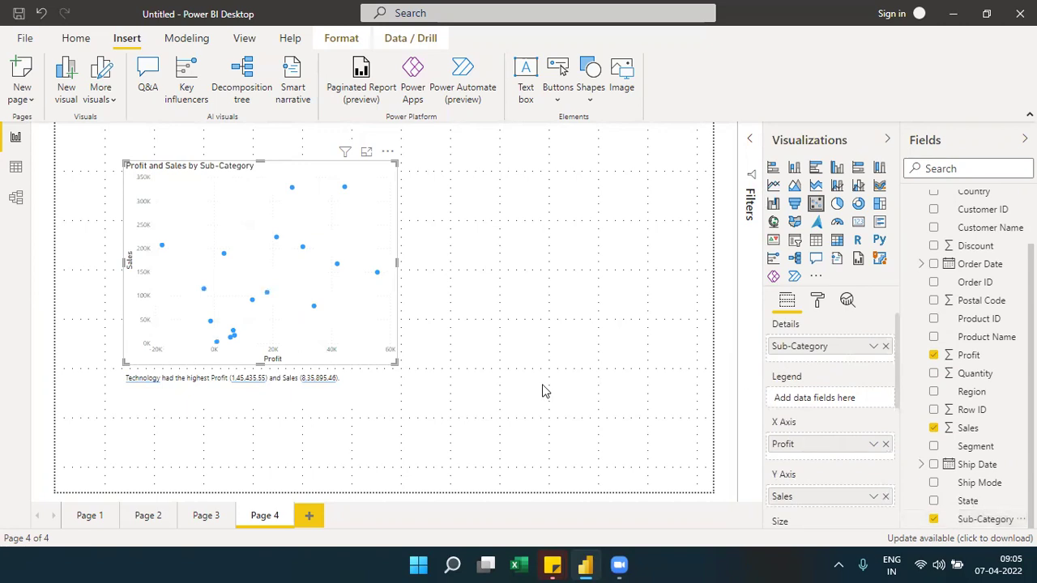
Remove the outdated smart narrative from below the chart
left_click(379, 413)
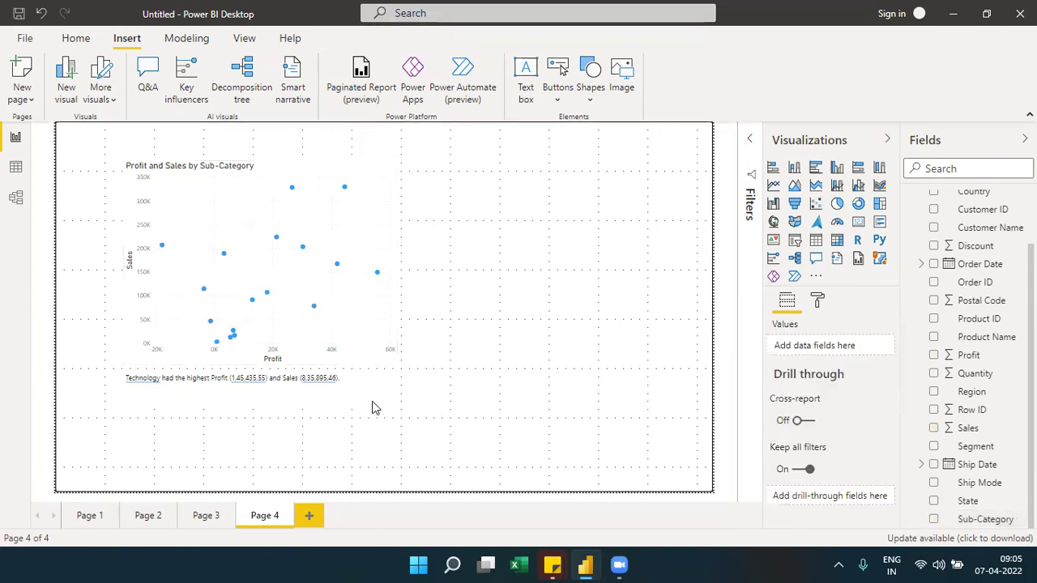
left_click(369, 386)
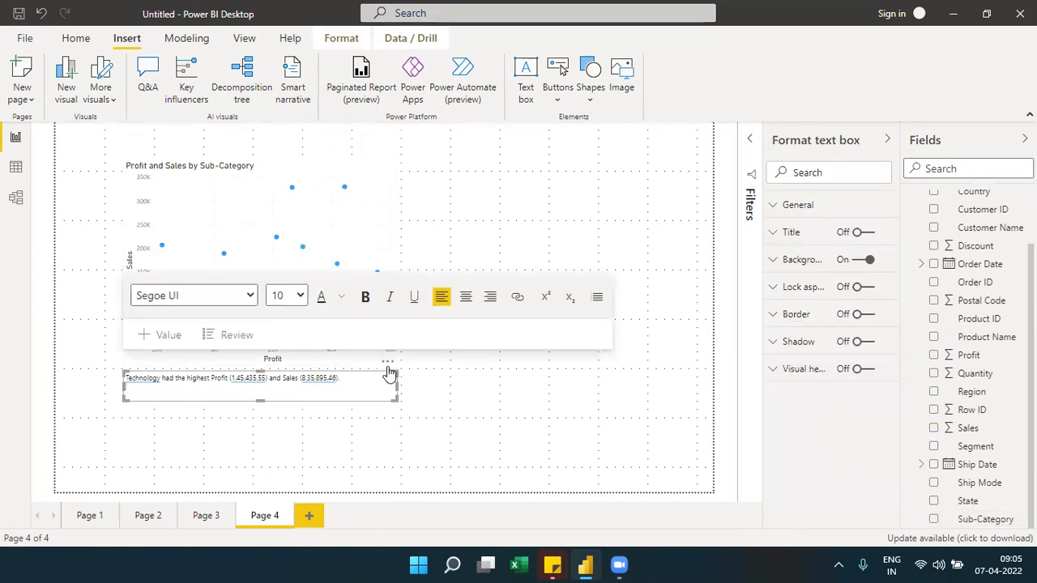
left_click(388, 362)
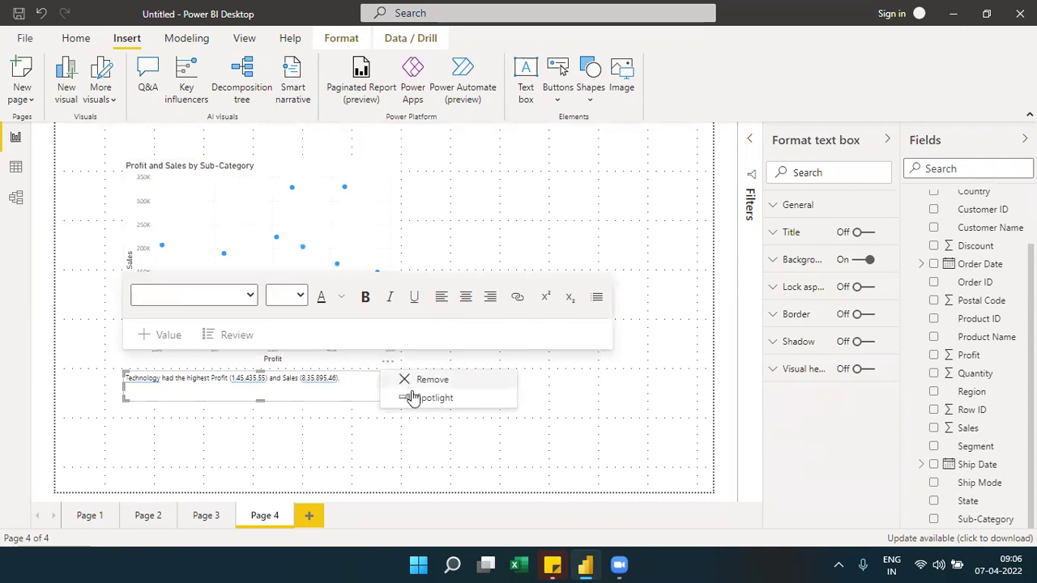
left_click(432, 381)
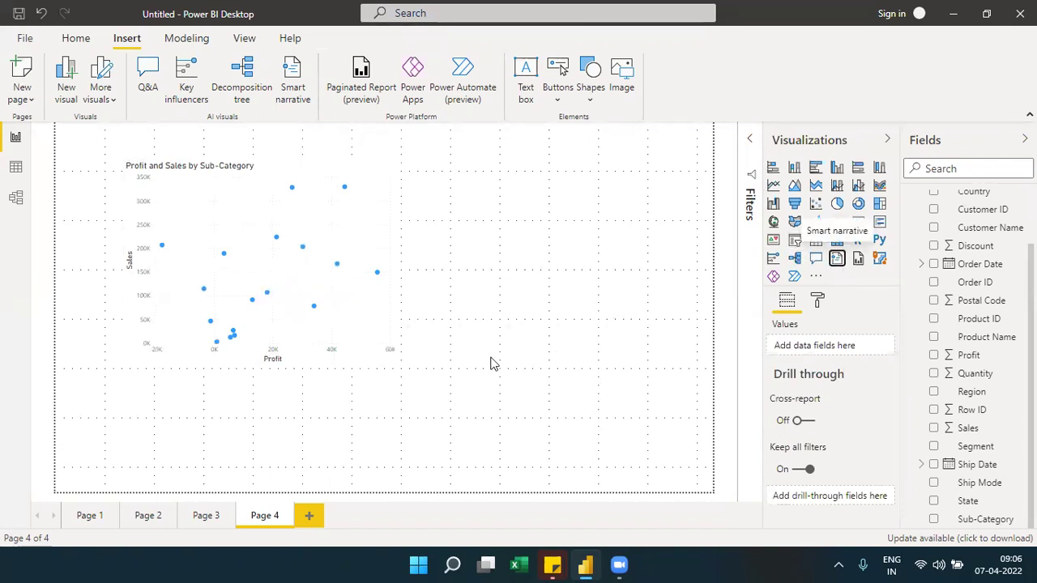
Undo the removal to bring back the narrative naming Copiers and Phones
key("ctrl+z")
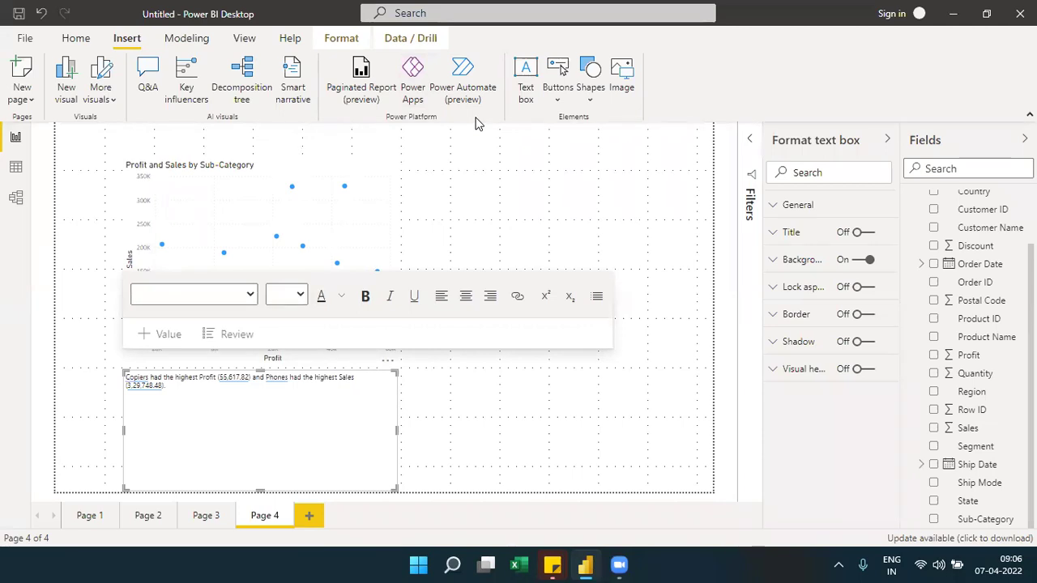
Switch to Model view to see the Orders table
left_click(17, 198)
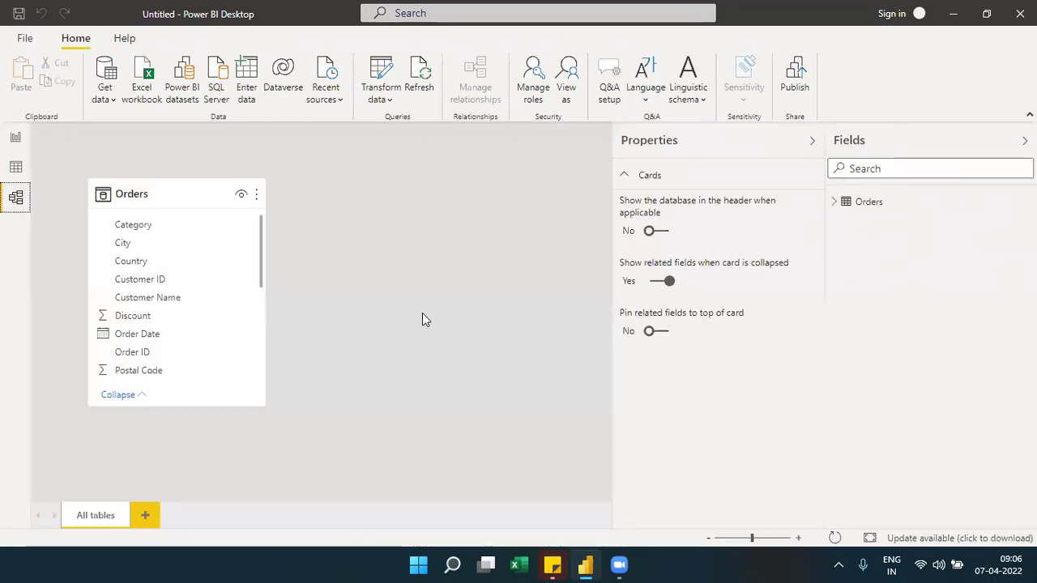
Collapse the Properties pane and go back from Model view to the Page 4 report
left_click(675, 145)
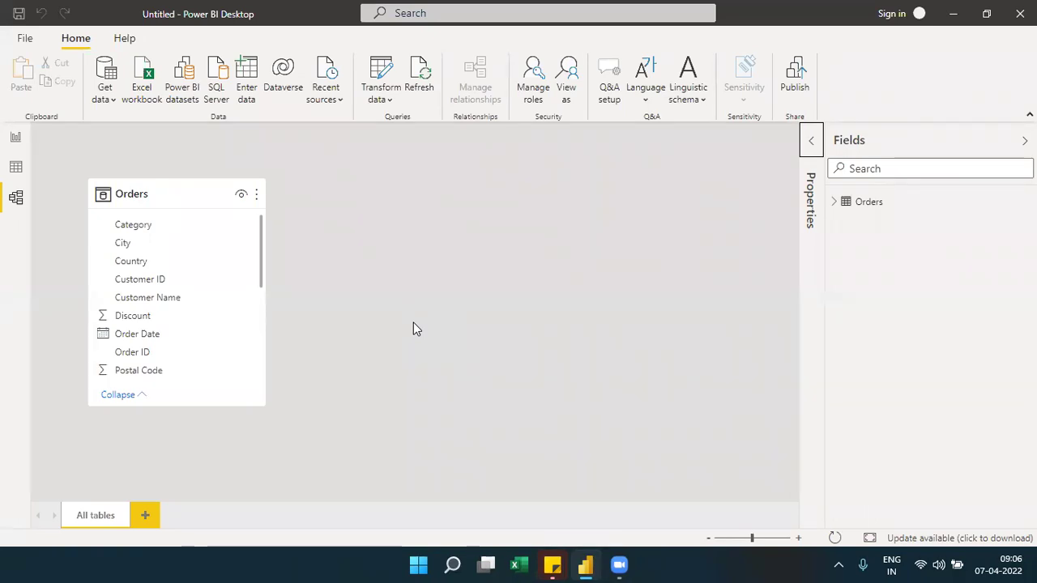
left_click(15, 138)
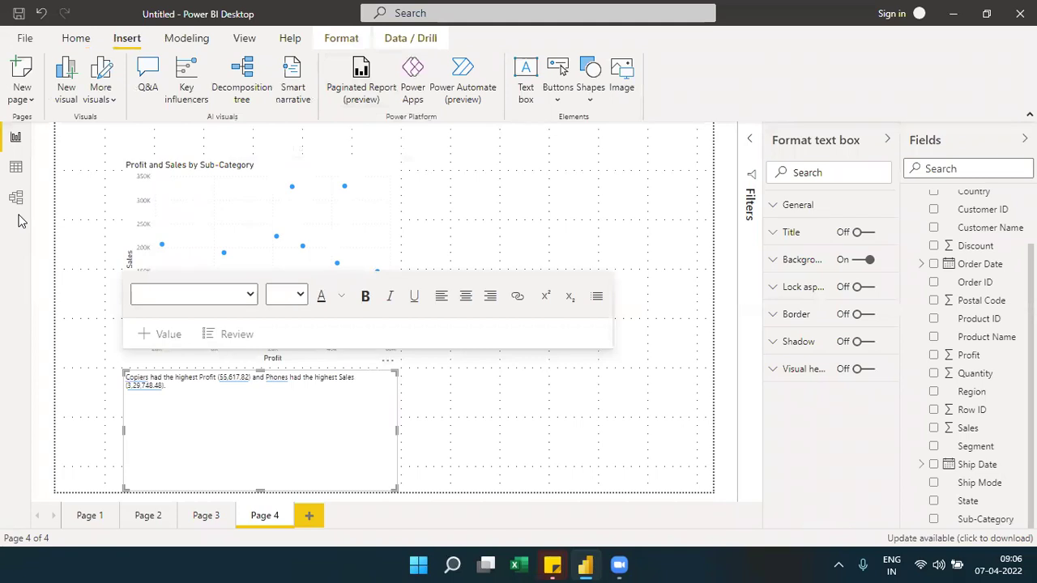
Resize the Copiers/Phones narrative box into a compact strip directly under the Sub-Category scatter chart
left_click(583, 423)
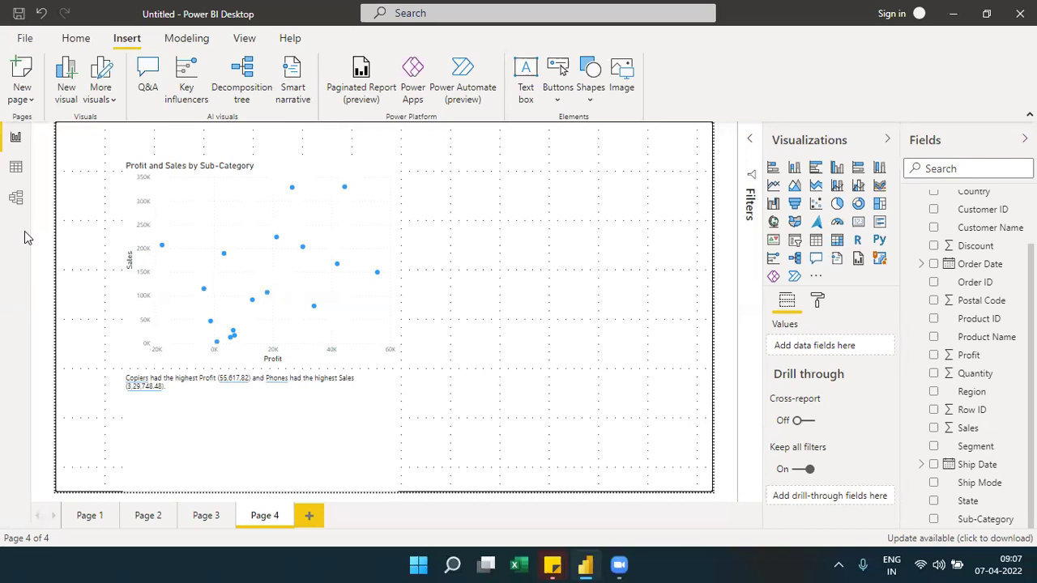
left_click(165, 182)
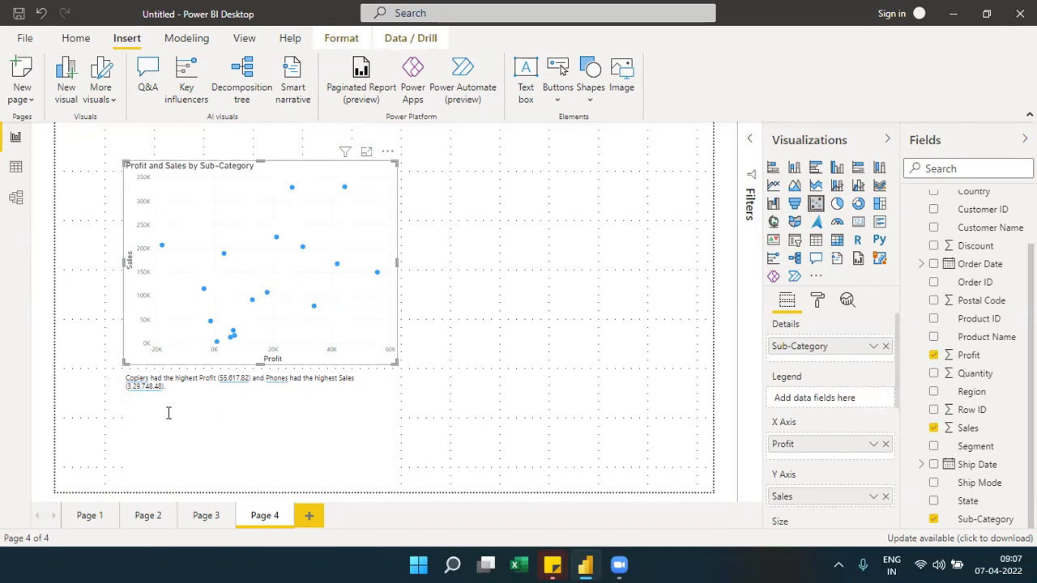
left_click(255, 445)
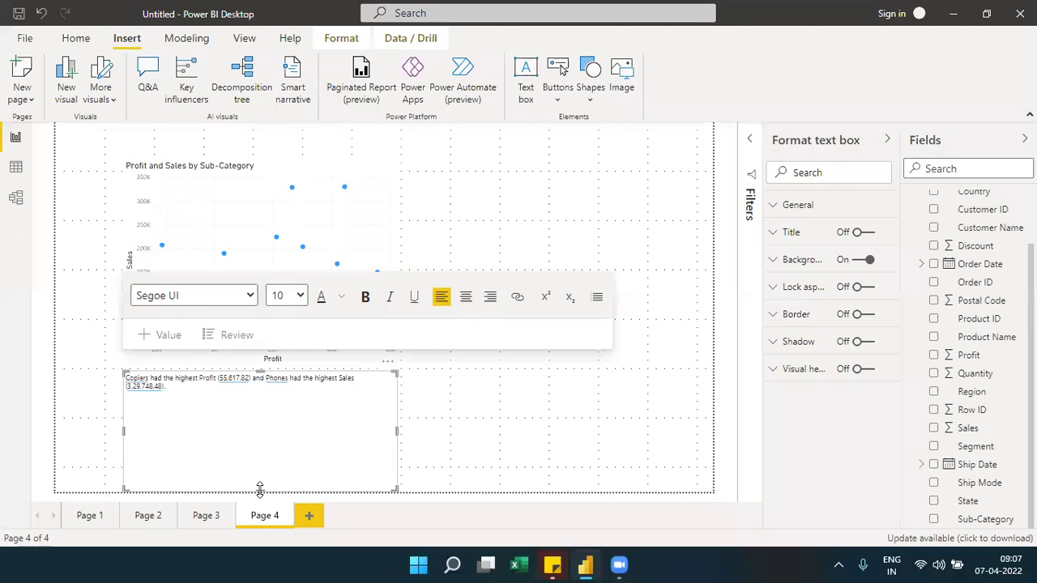
left_click_drag(260, 490, 261, 405)
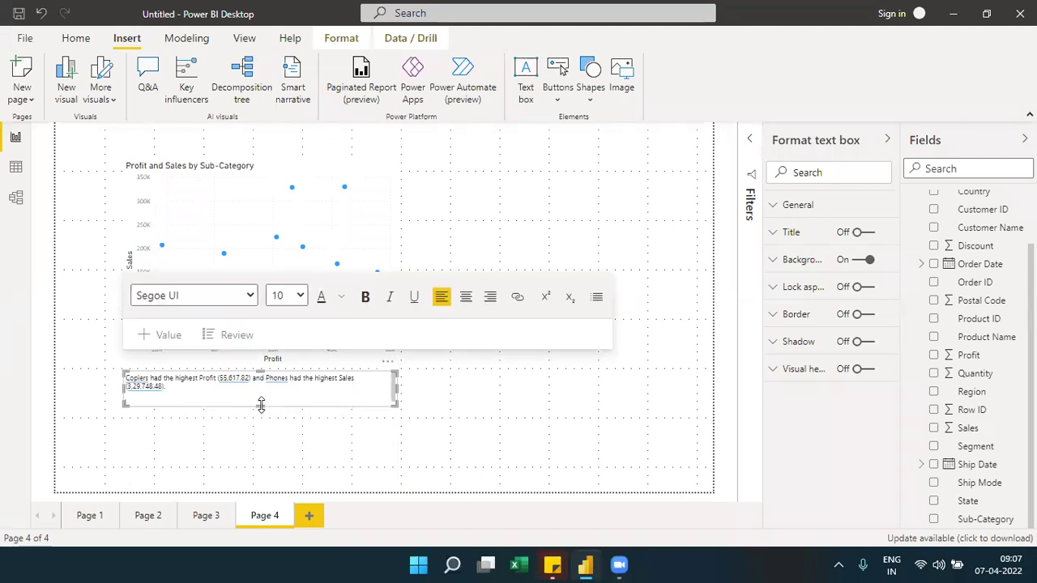
left_click(345, 444)
left_click(299, 178)
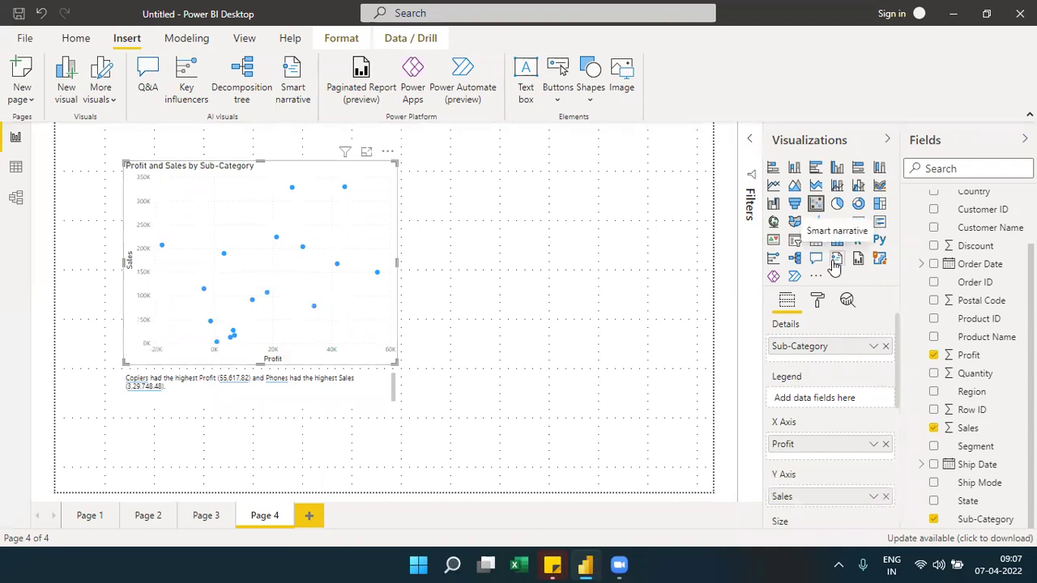
left_click(560, 337)
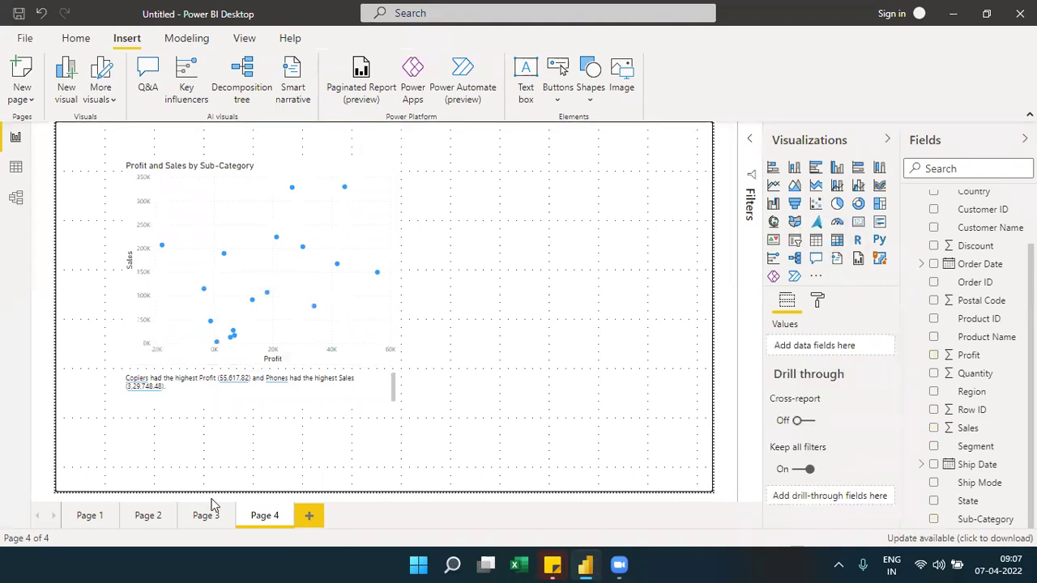
left_click(191, 519)
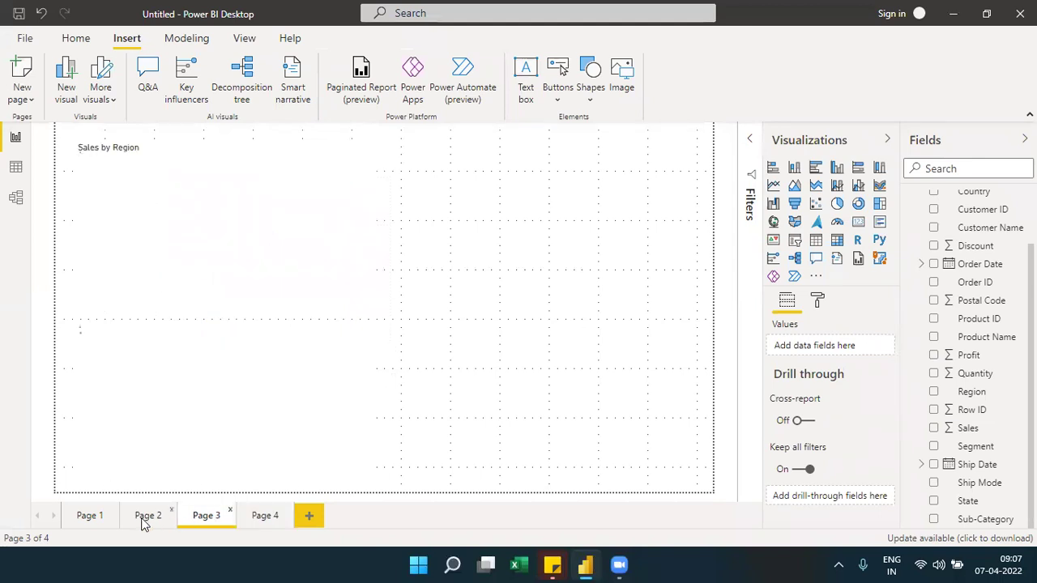
left_click(132, 519)
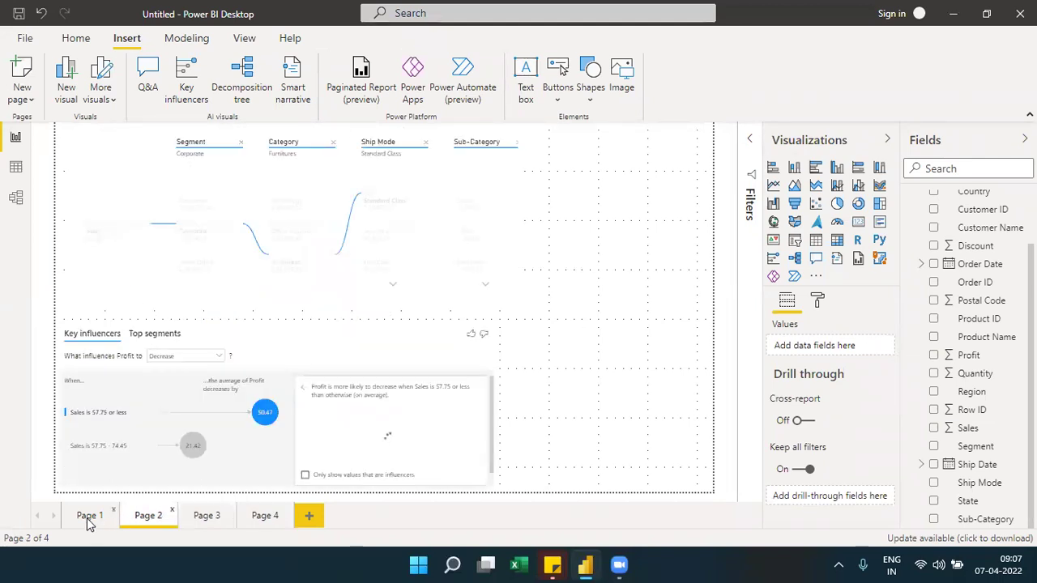
left_click(88, 516)
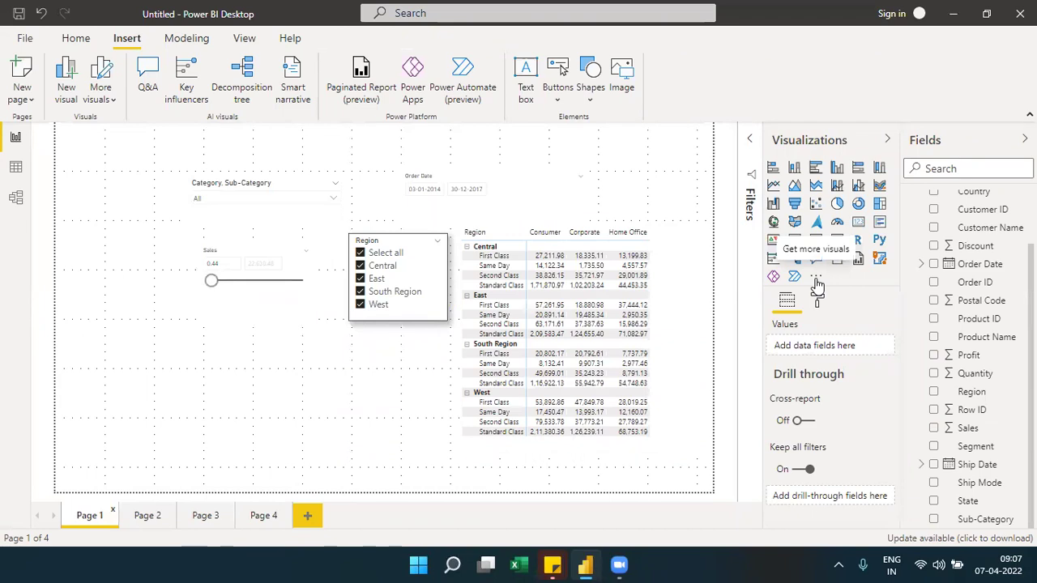
left_click(265, 516)
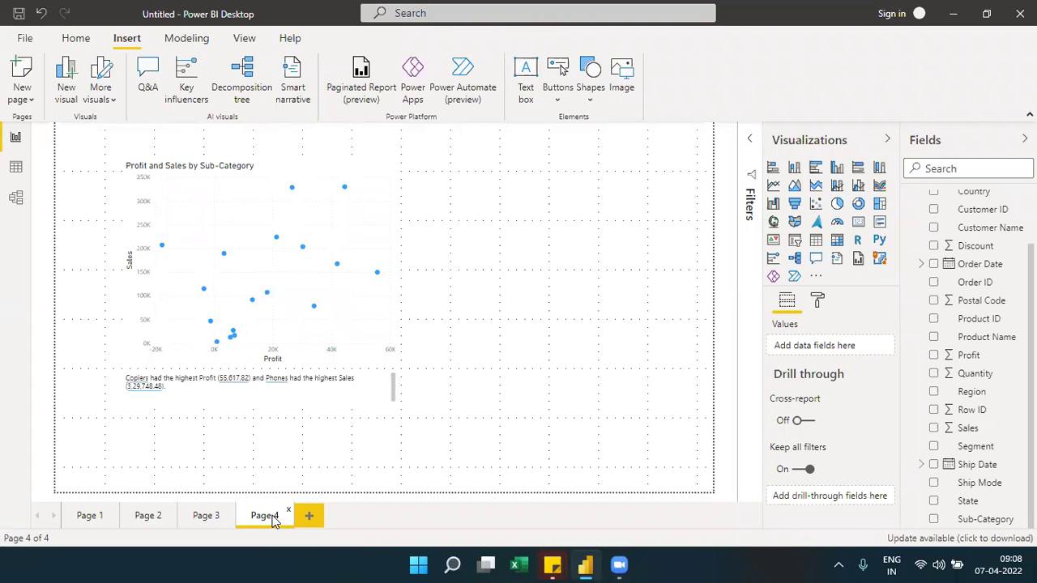
Start signing in from the Visualizations more-options menu and submit the account e-mail address
left_click(816, 277)
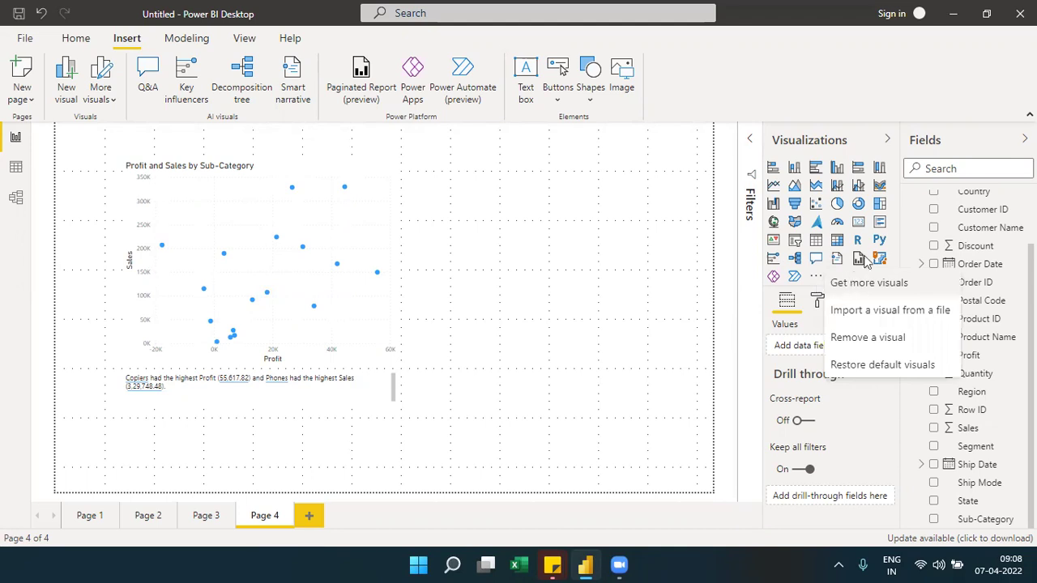
left_click(890, 21)
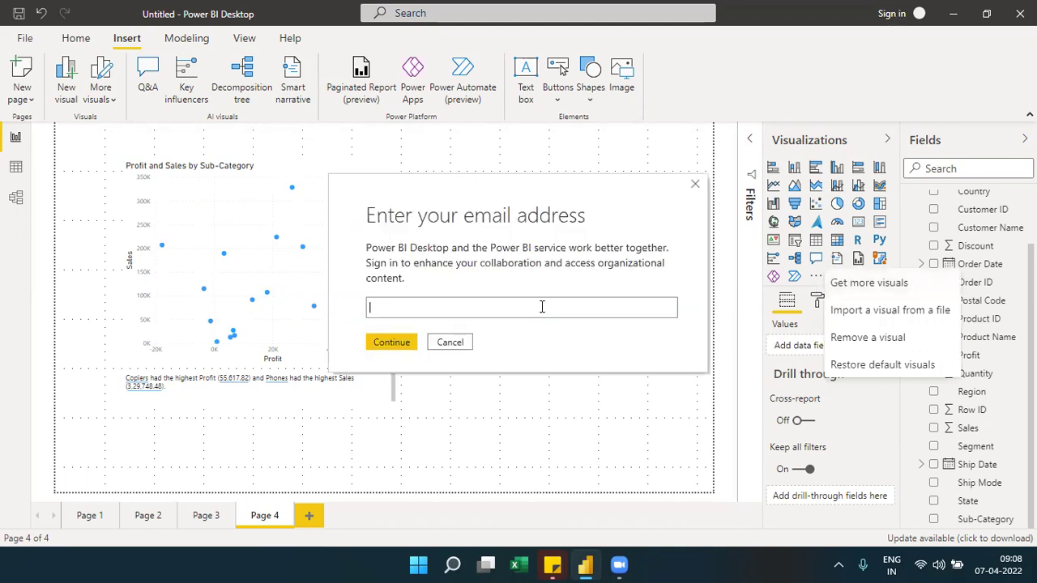
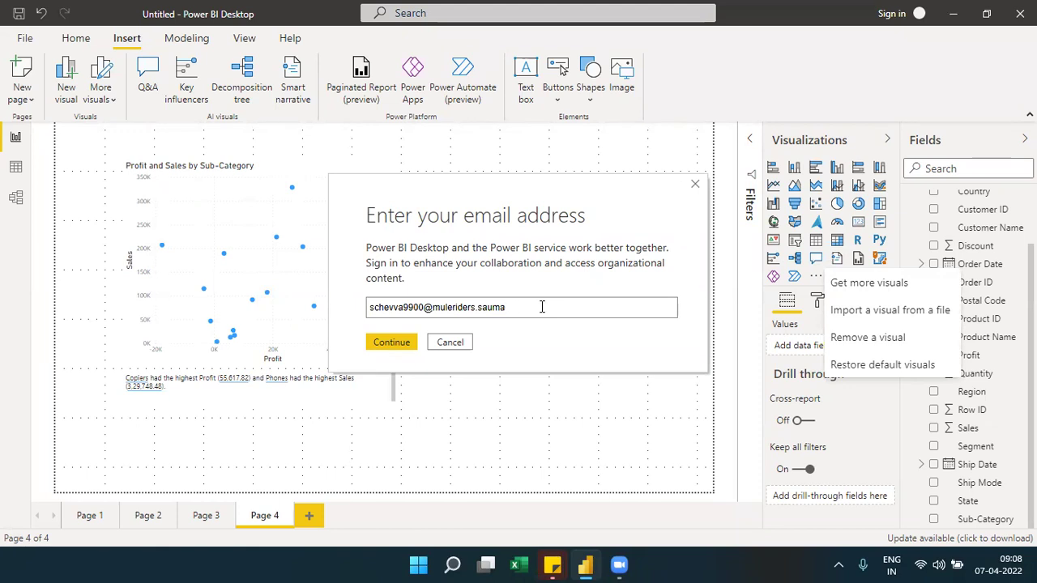
left_click(393, 342)
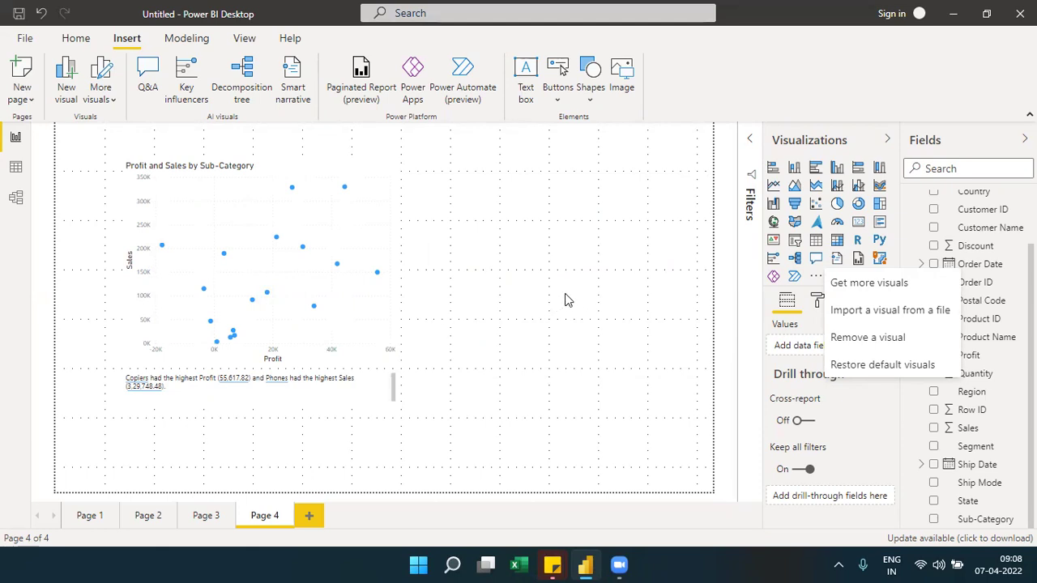
key("Return")
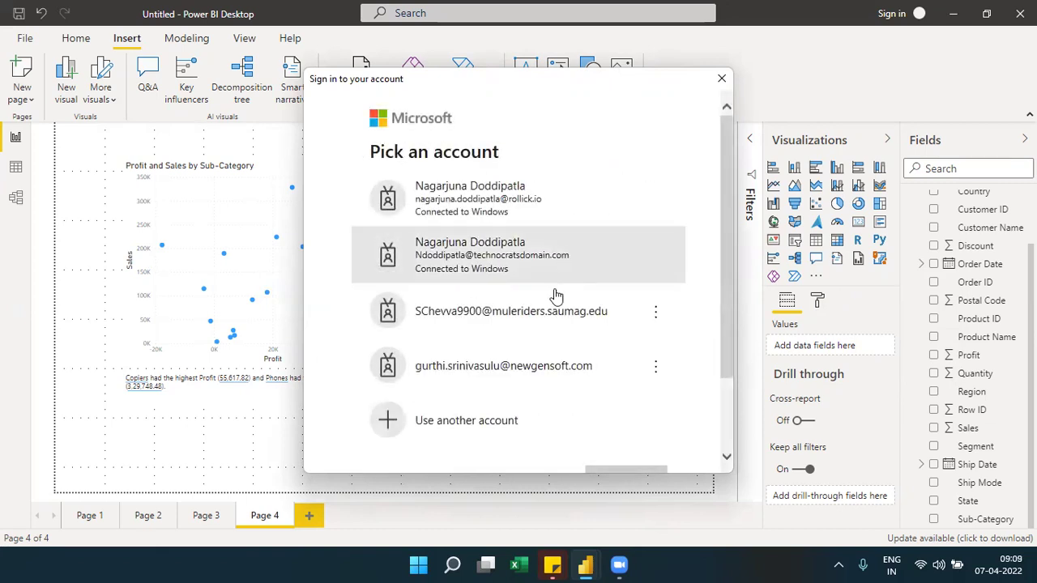
Pick the account, enter its password to finish signing in, and open Get more visuals
left_click(536, 318)
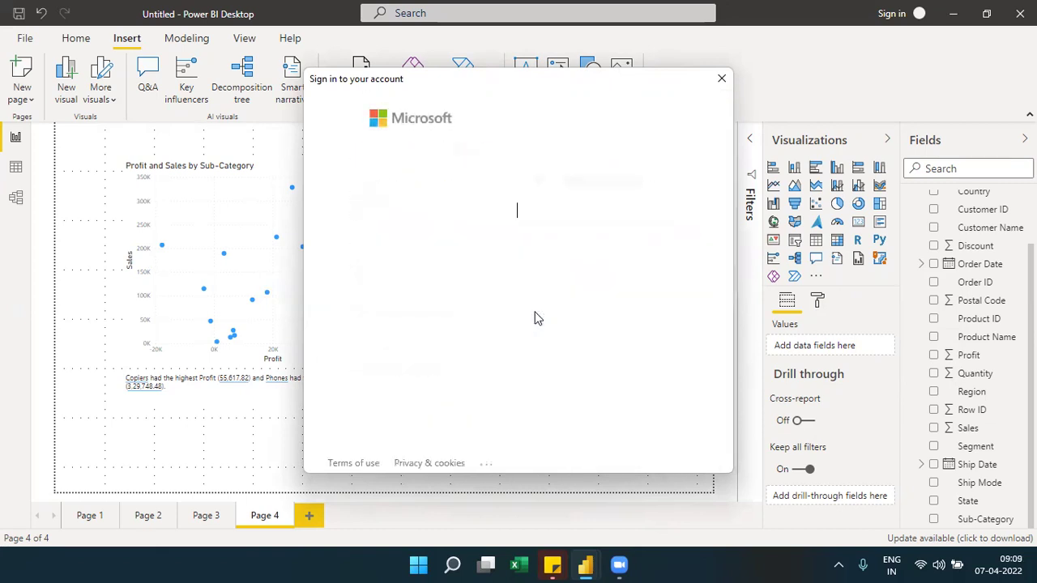
type("••••••")
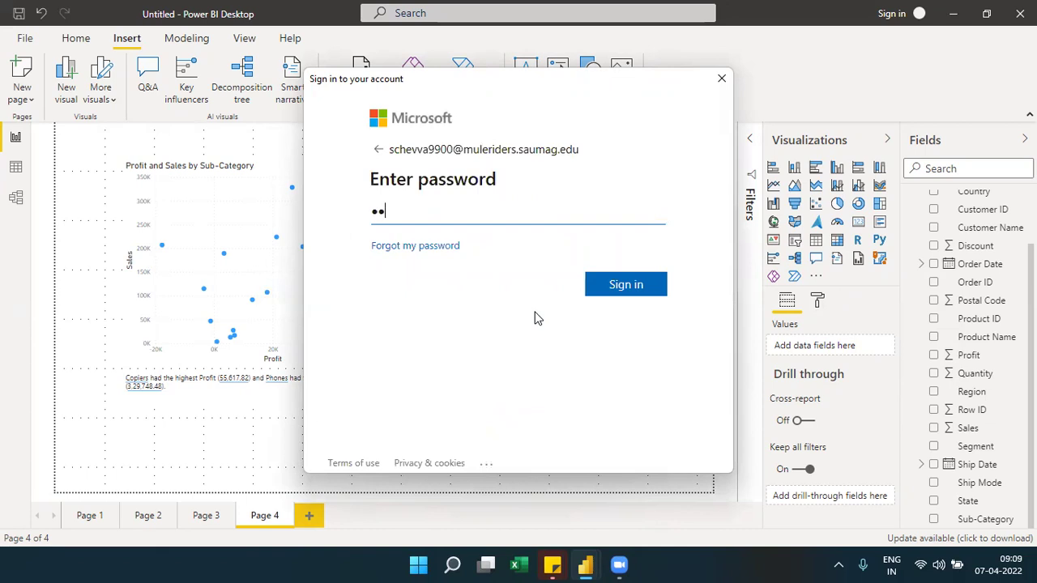
type("••••••")
key("Return")
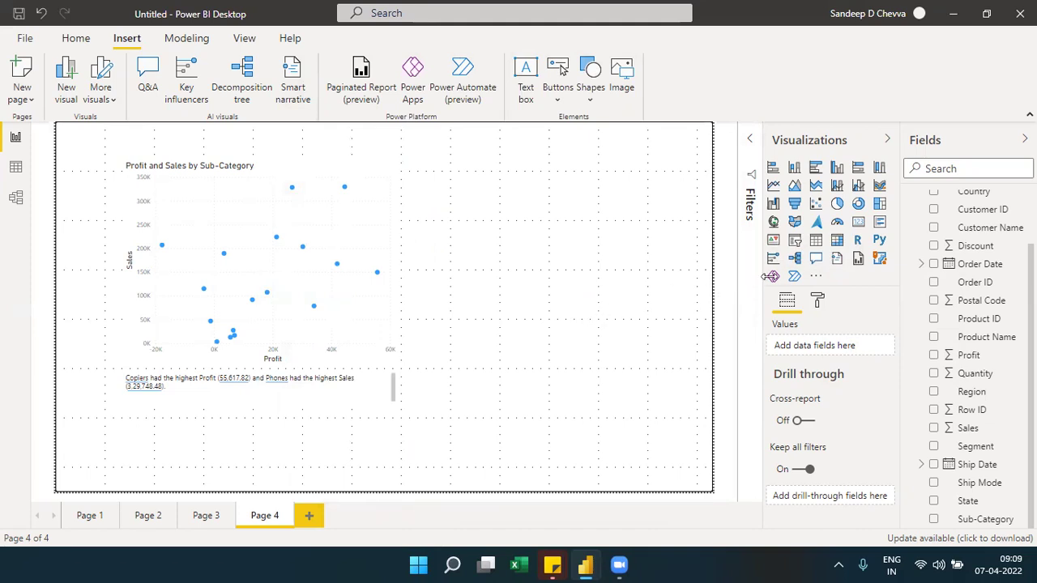
left_click(816, 277)
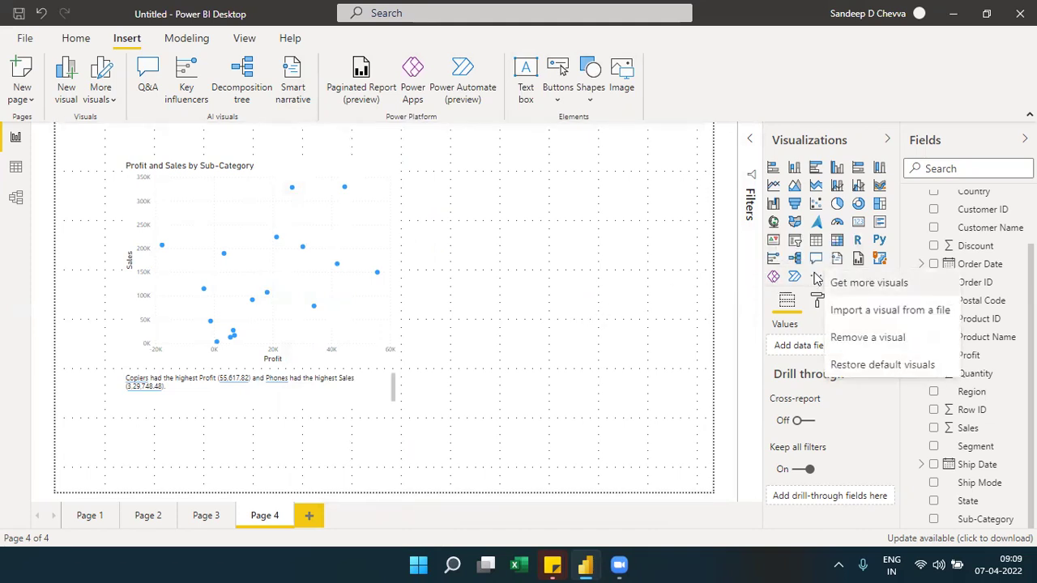
left_click(866, 286)
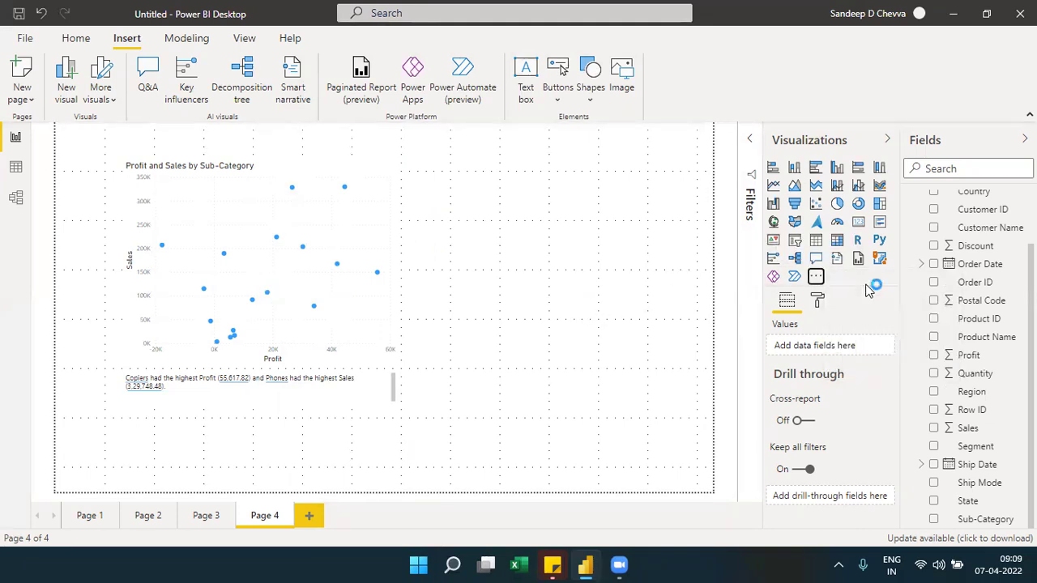